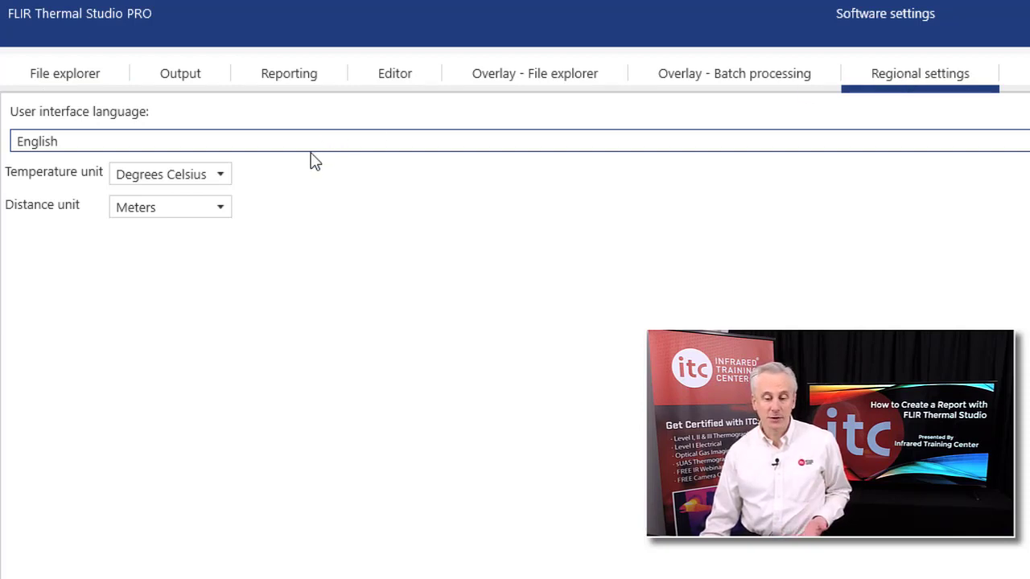
Examine the available temperature unit and distance unit options in the regional settings.
{"action": "left_click", "coordinate": [223, 178]}
{"action": "left_click", "coordinate": [225, 181]}
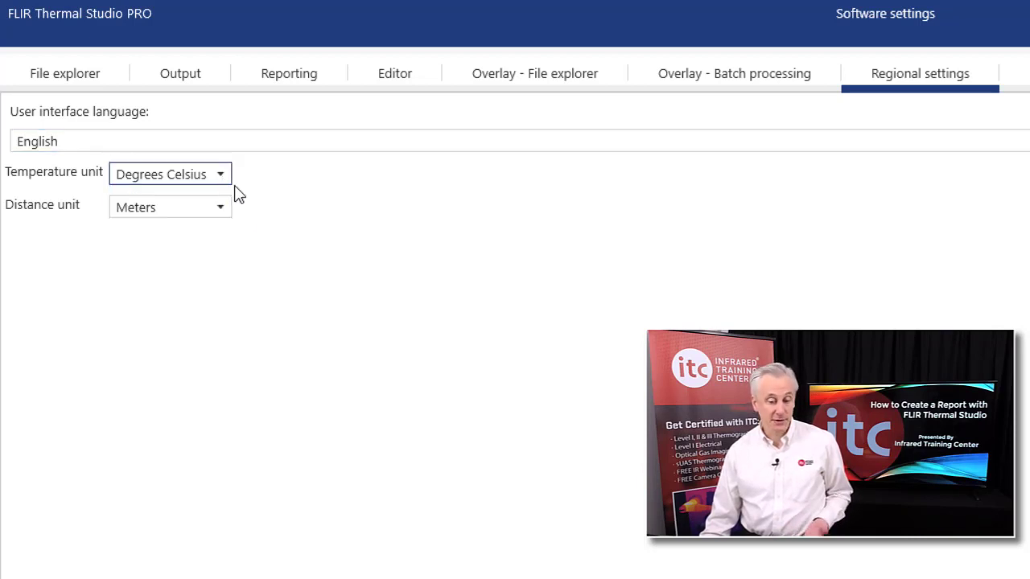
{"action": "left_click", "coordinate": [225, 214]}
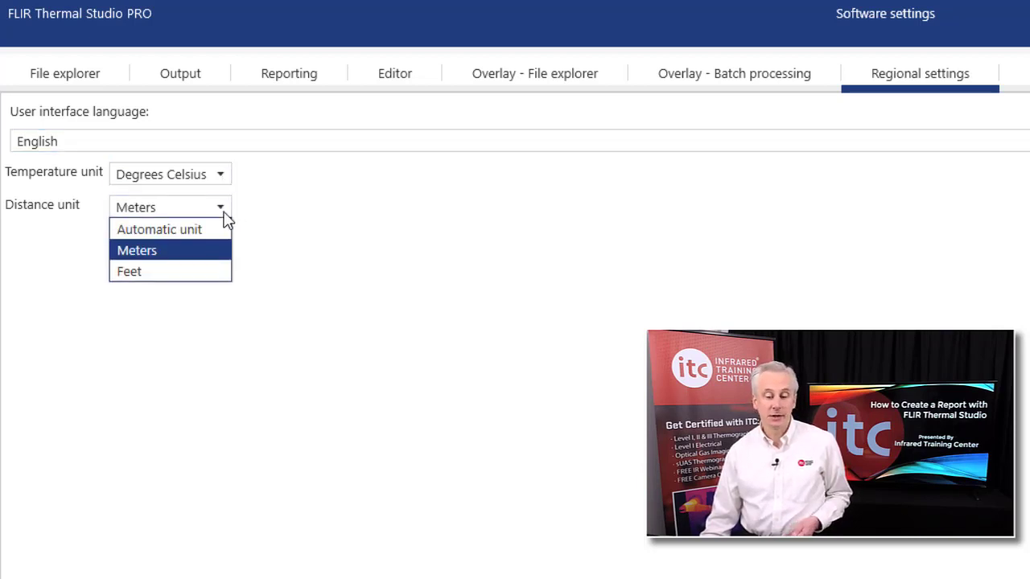
{"action": "left_click", "coordinate": [224, 213]}
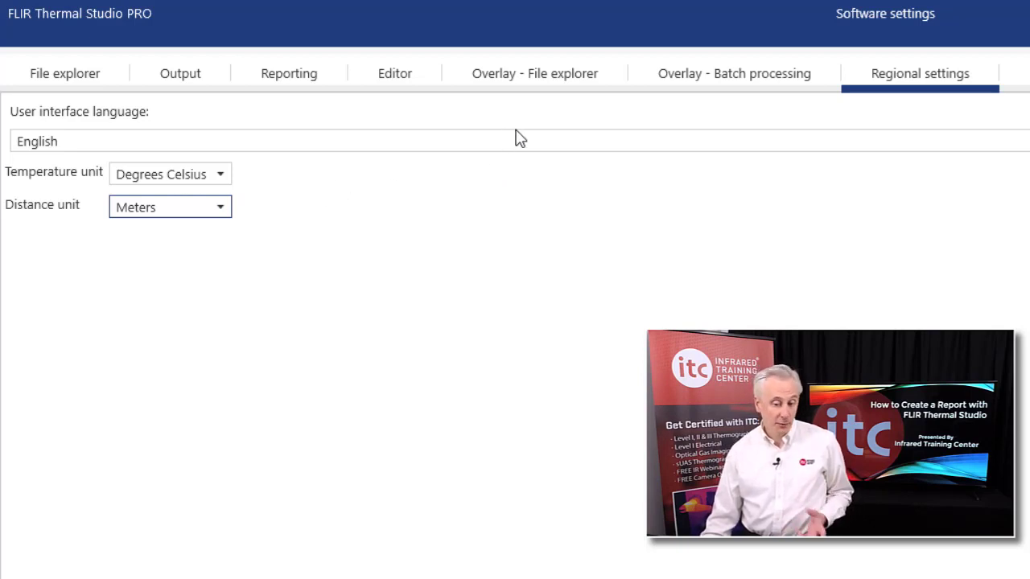
Compare the overlay settings for the file explorer and for batch processing, and close the software settings.
{"action": "left_click", "coordinate": [521, 73]}
{"action": "left_click", "coordinate": [690, 73]}
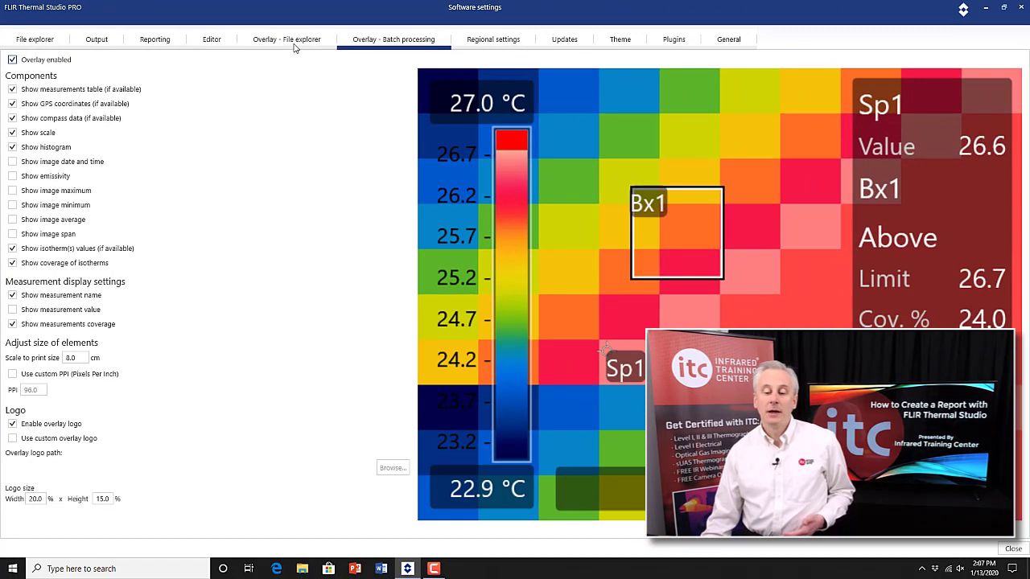
{"action": "left_click", "coordinate": [309, 48]}
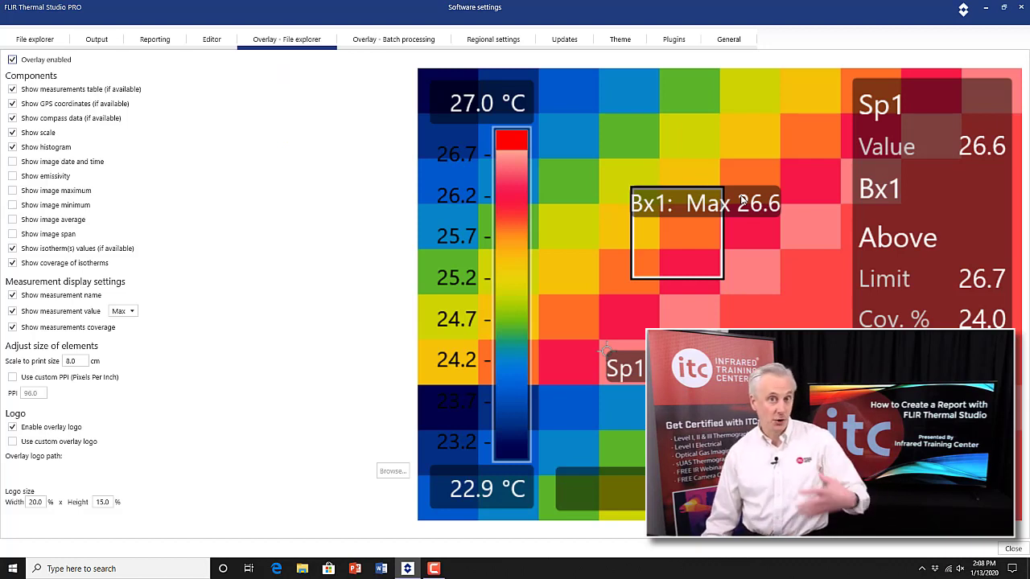
{"action": "left_click", "coordinate": [392, 40]}
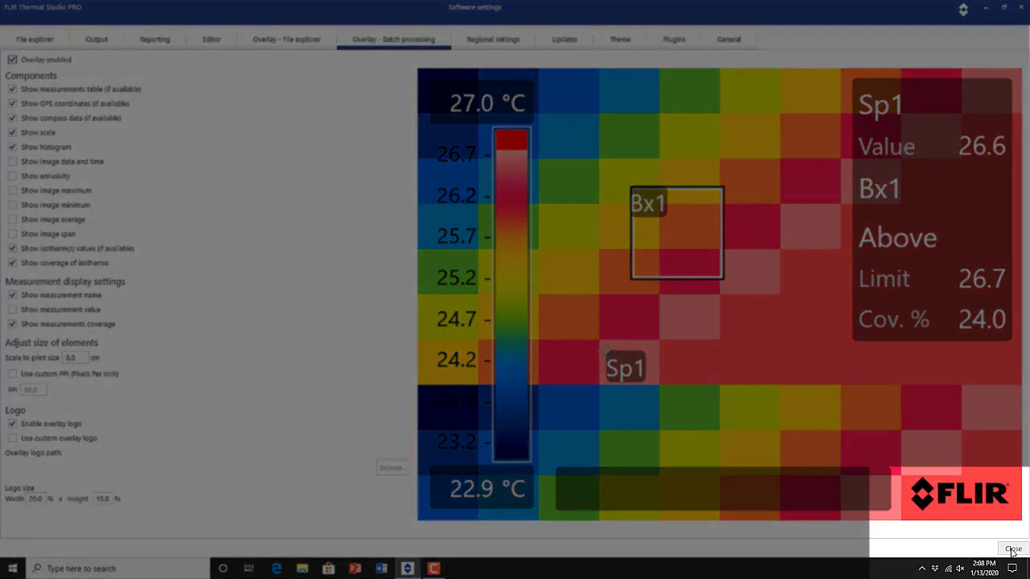
{"action": "left_click", "coordinate": [1012, 549]}
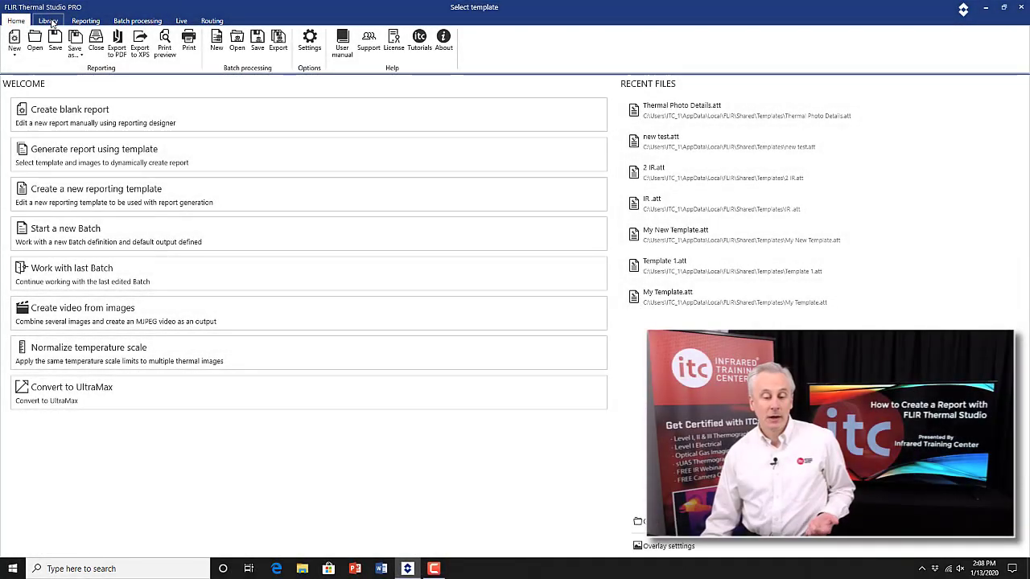
Look through the Library, Reporting, Batch processing, Live and Routing workspaces to review their tools.
{"action": "left_click", "coordinate": [53, 24]}
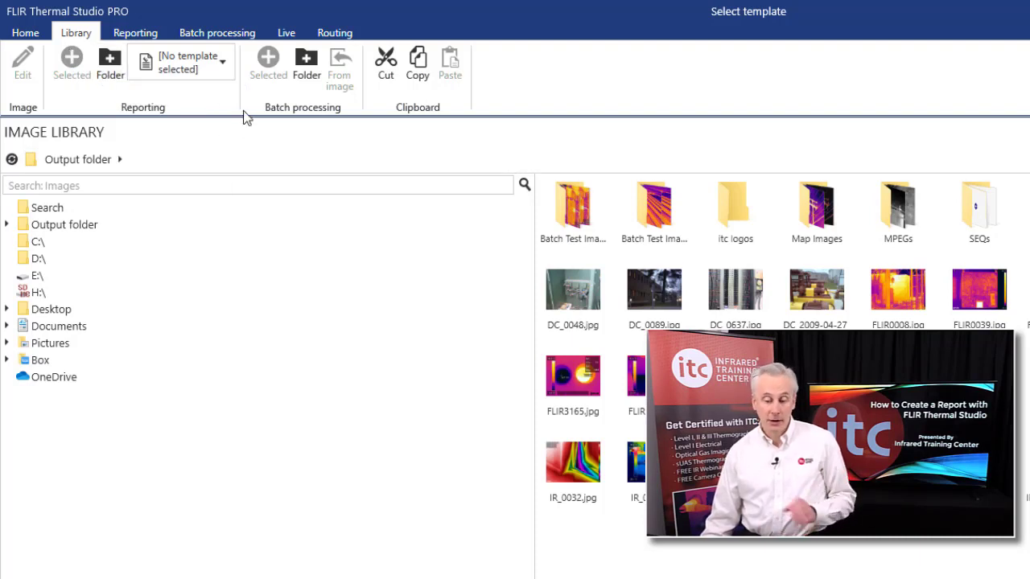
{"action": "left_click", "coordinate": [137, 33]}
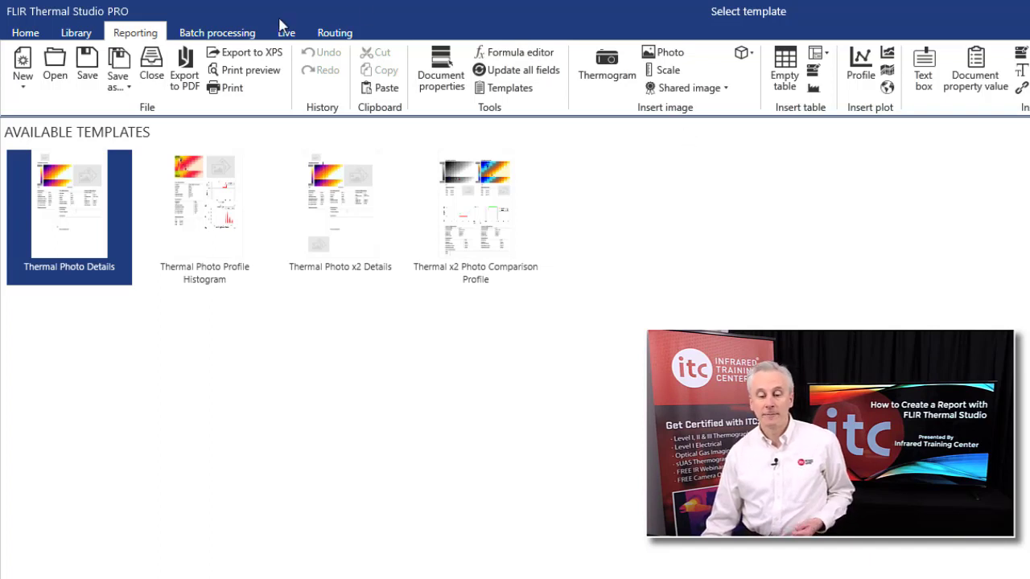
{"action": "left_click", "coordinate": [219, 34]}
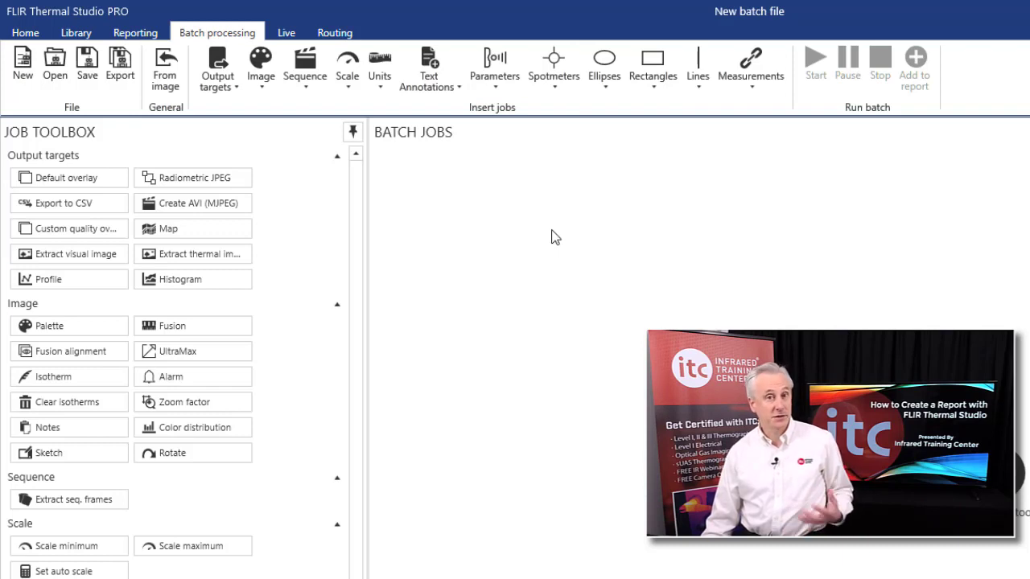
{"action": "left_click", "coordinate": [286, 32]}
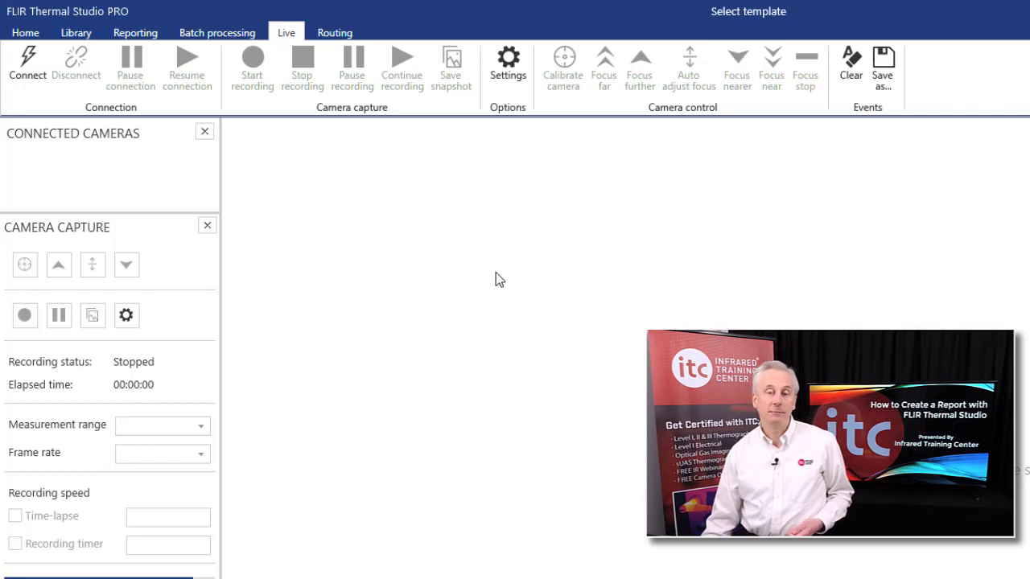
{"action": "left_click", "coordinate": [336, 32]}
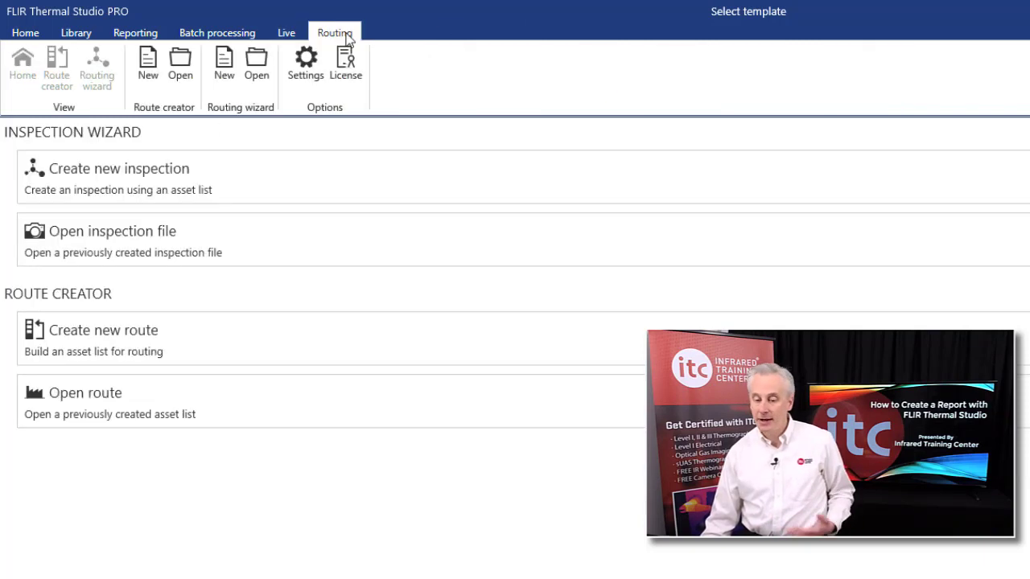
{"action": "left_click", "coordinate": [286, 32]}
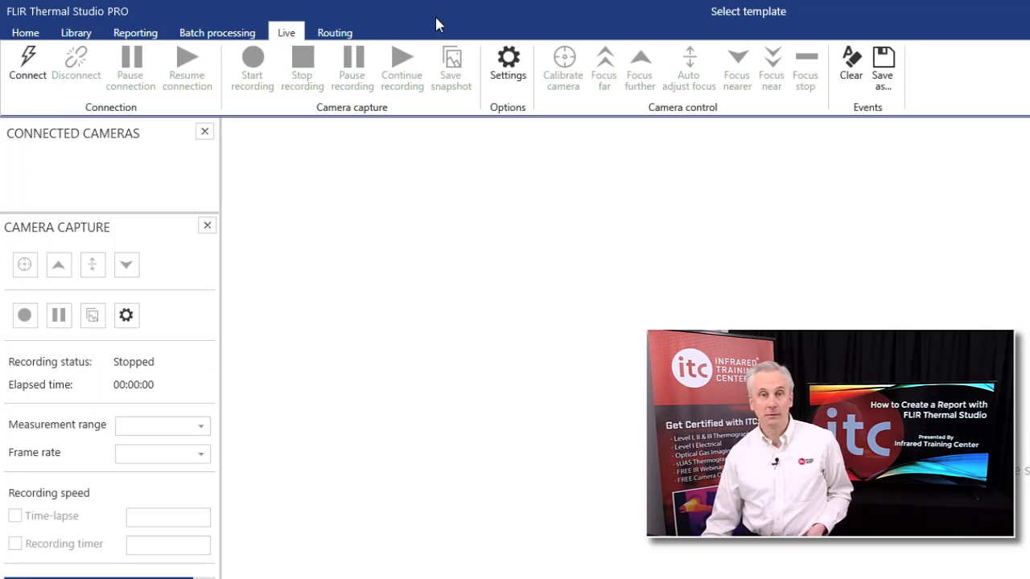
Expand the Desktop folder in the image library and preview thermal images such as FLIR0008.jpg and FLIR0073.jpg.
{"action": "left_click", "coordinate": [84, 31]}
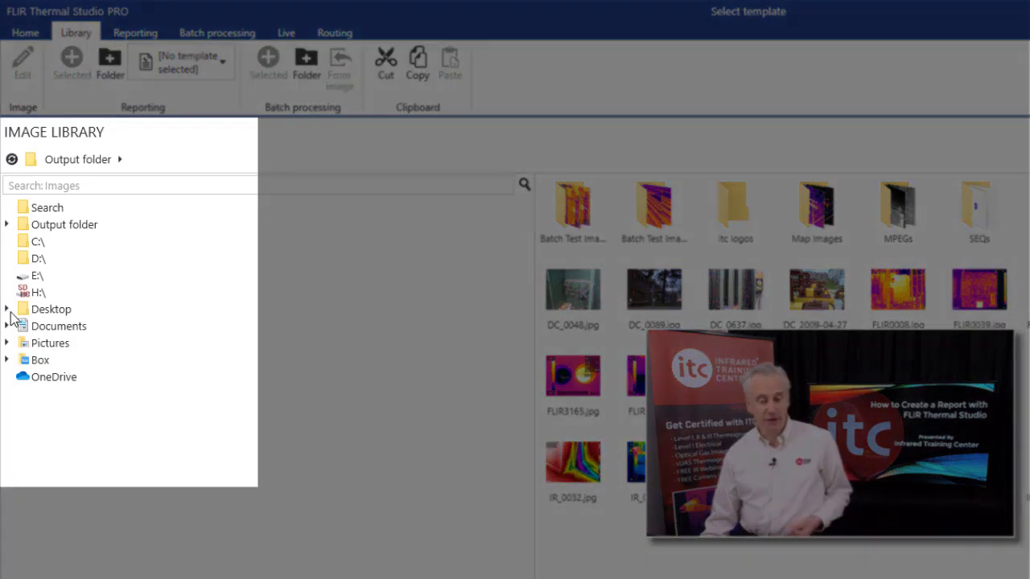
{"action": "left_click", "coordinate": [7, 309]}
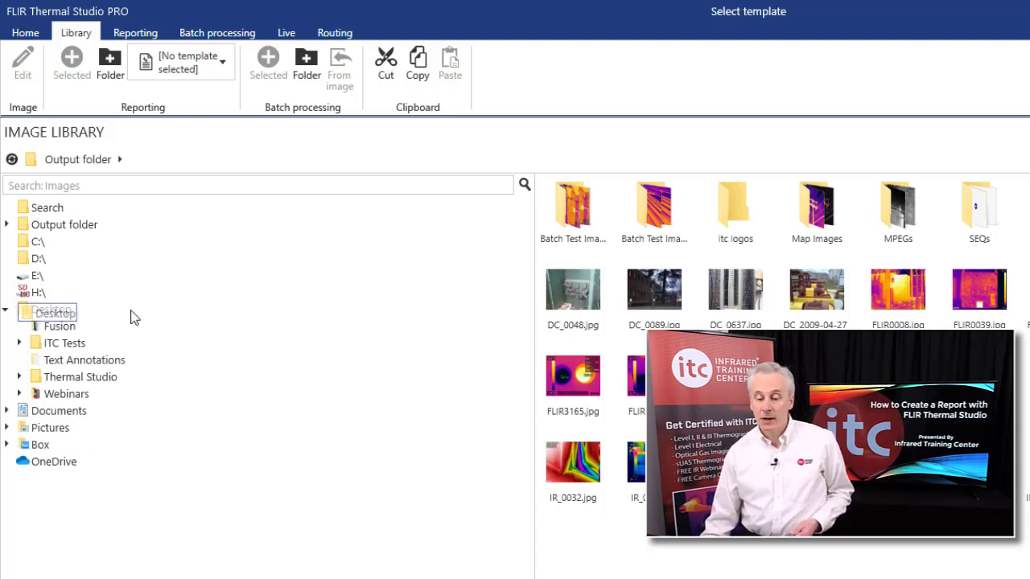
{"action": "left_click", "coordinate": [901, 291]}
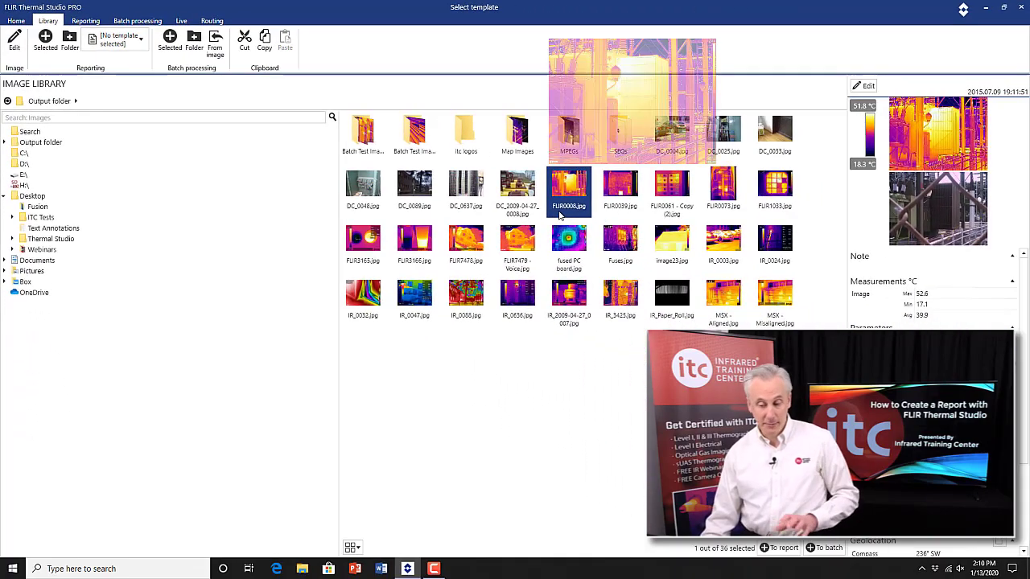
{"action": "left_click", "coordinate": [619, 187]}
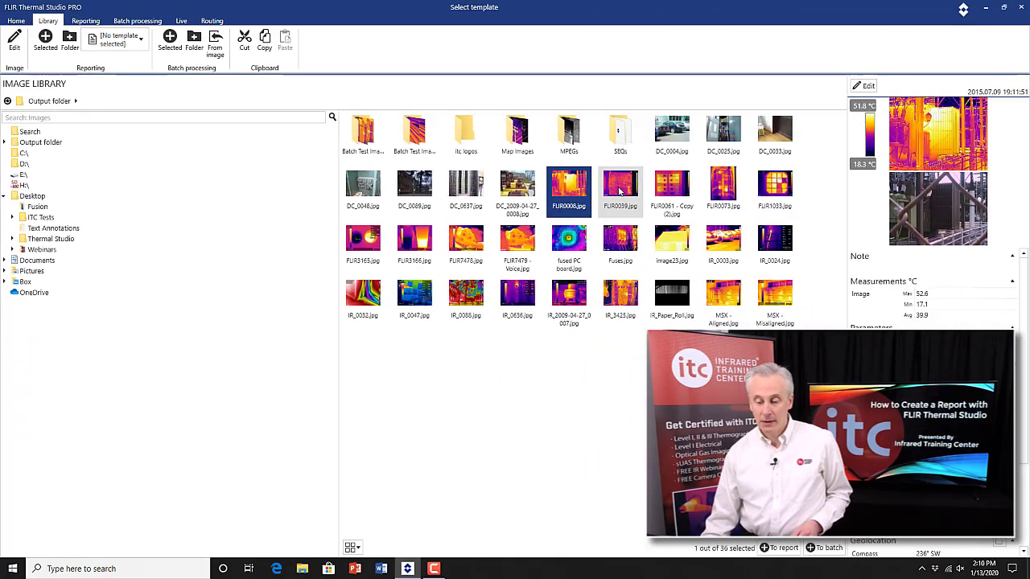
{"action": "left_click", "coordinate": [667, 186]}
{"action": "left_click", "coordinate": [715, 185]}
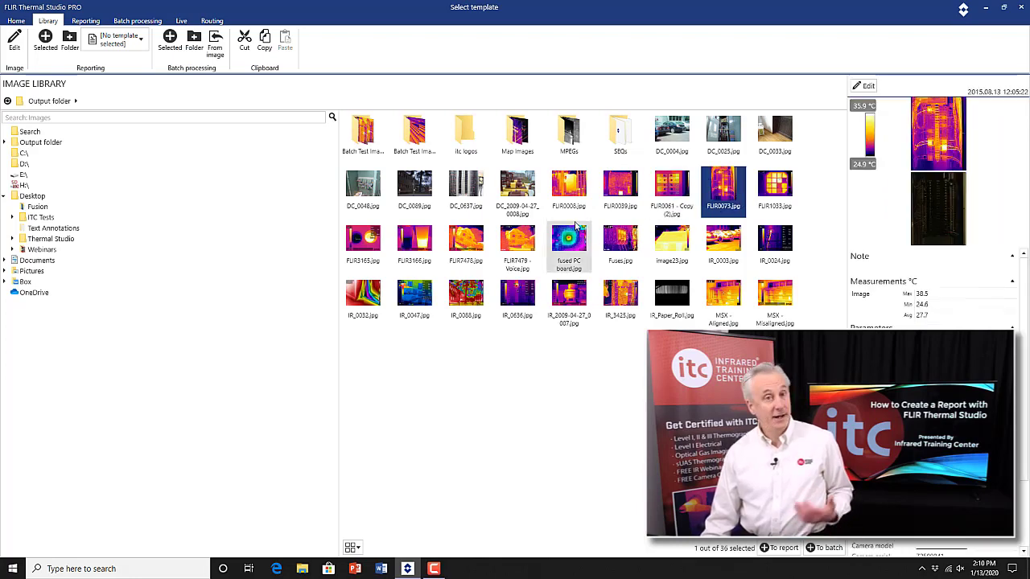
{"action": "mouse_move", "coordinate": [569, 225]}
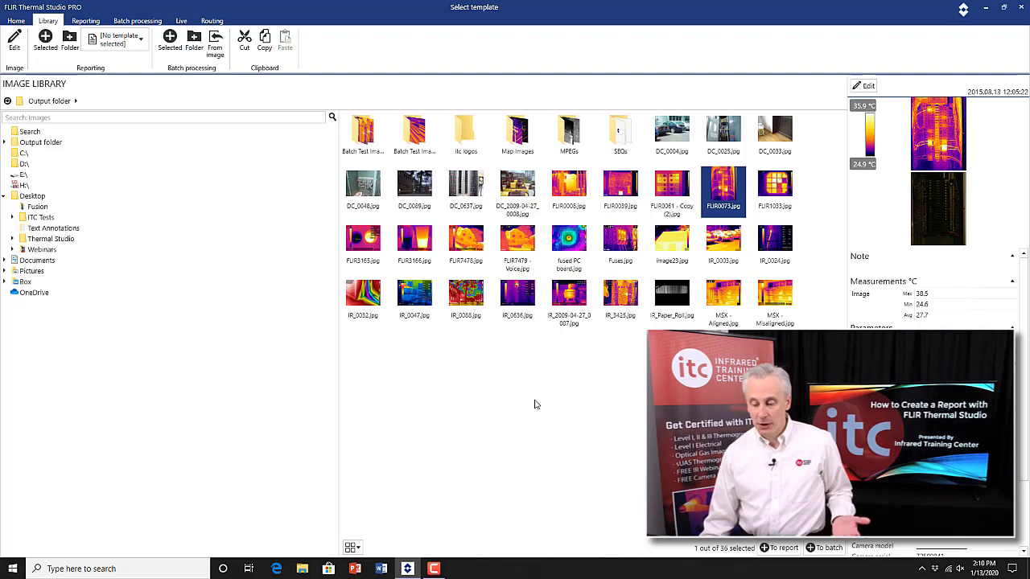
Open FLIR0008.jpg in the image editor, step forward and back through the neighbouring images, and close the editor.
{"action": "double_click", "coordinate": [571, 191]}
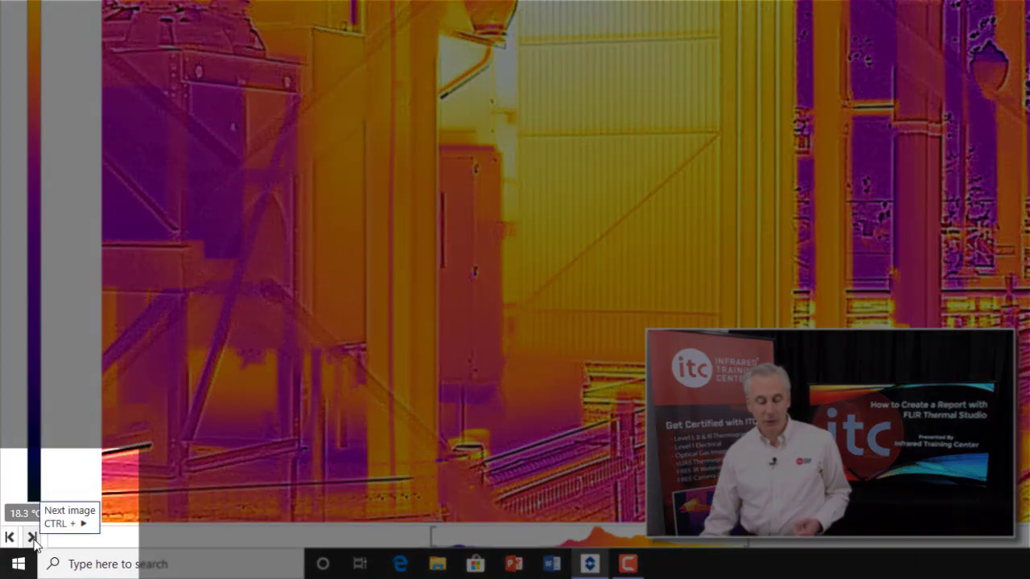
{"action": "left_click", "coordinate": [33, 537]}
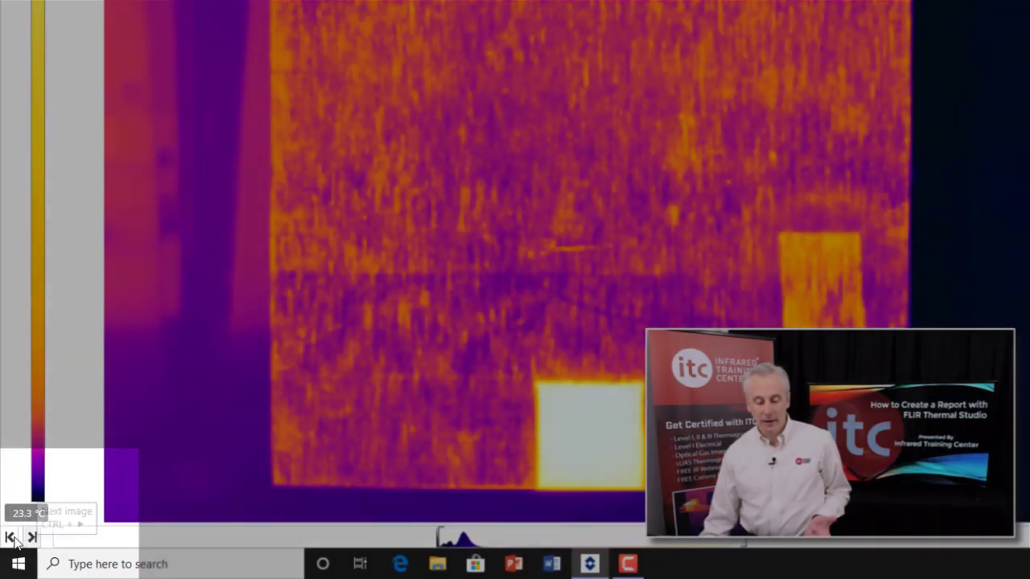
{"action": "left_click", "coordinate": [8, 538]}
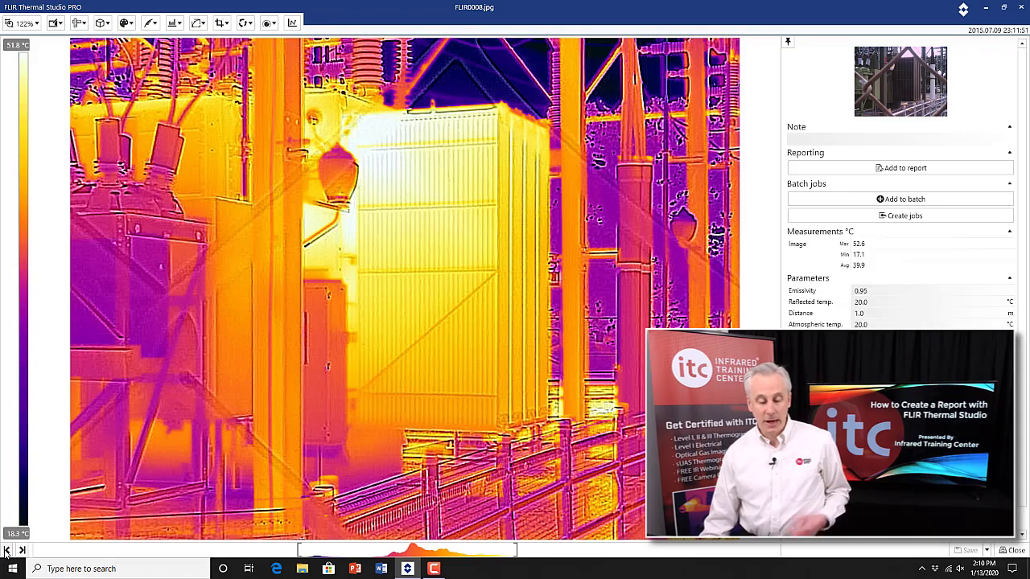
{"action": "left_click", "coordinate": [4, 554]}
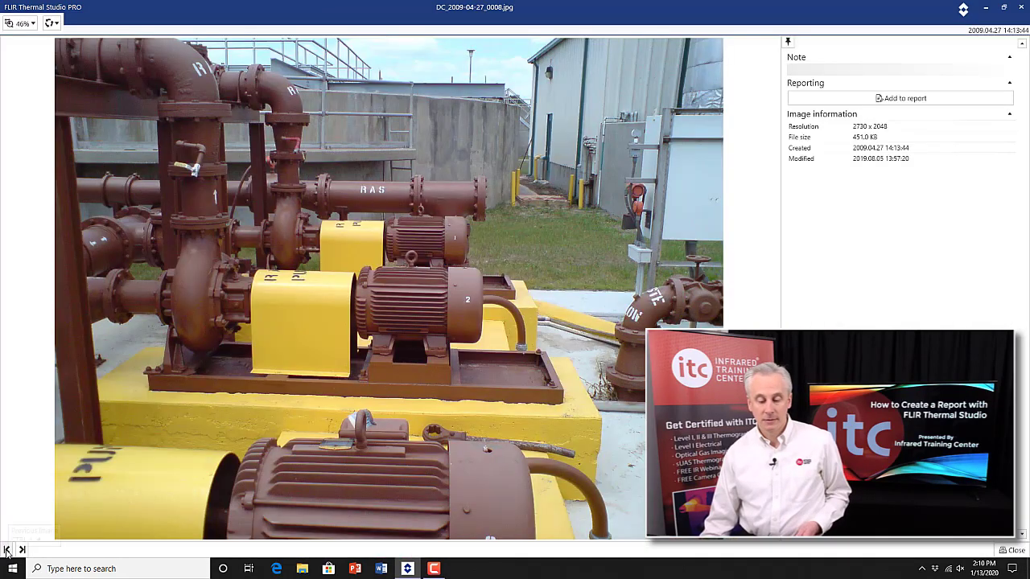
{"action": "left_click", "coordinate": [6, 553]}
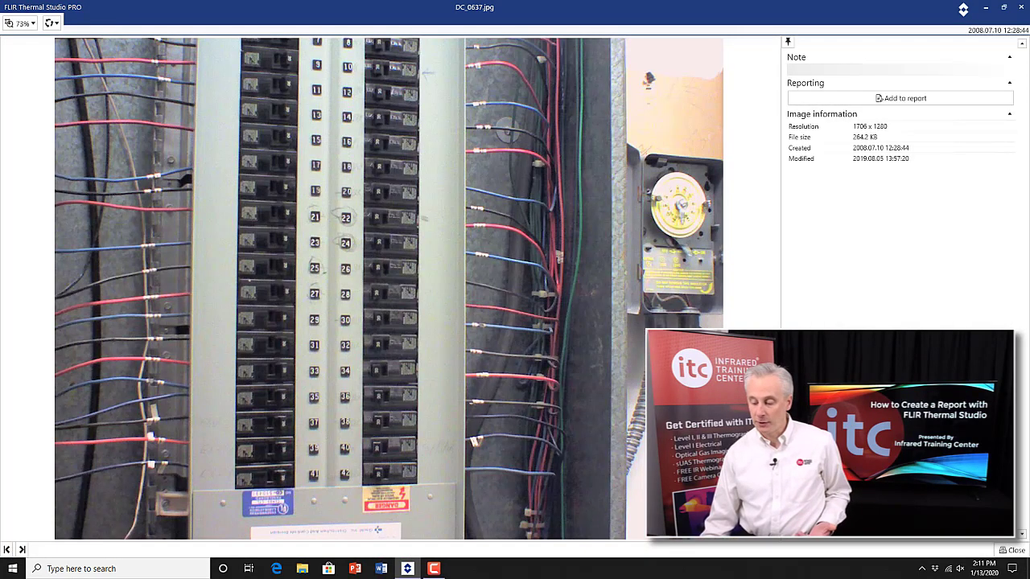
{"action": "left_click", "coordinate": [1016, 550]}
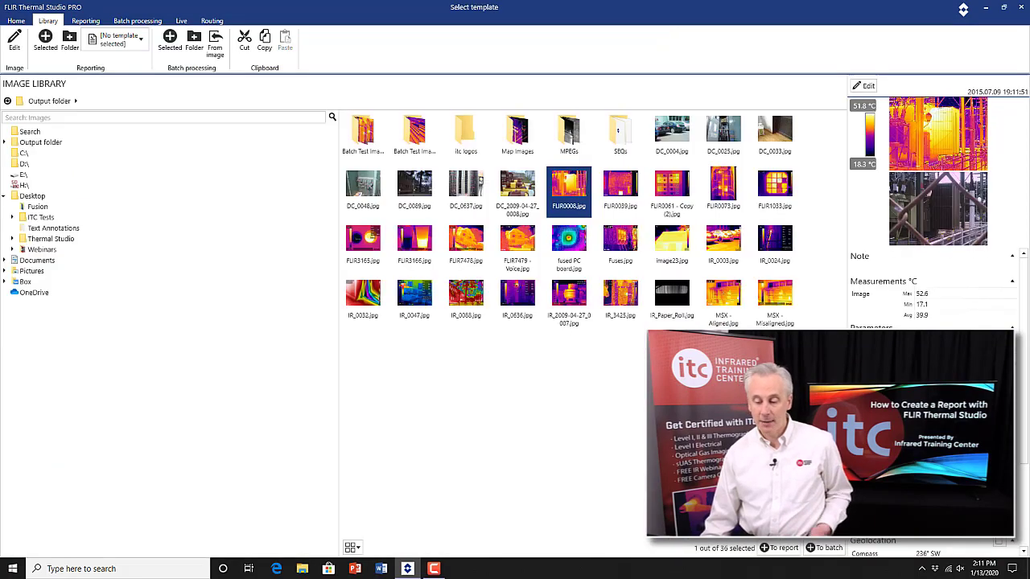
Open FLIR3165.jpg in the image editor and shift its temperature scale down to about -19.9 to 44.5 °C.
{"action": "double_click", "coordinate": [366, 242]}
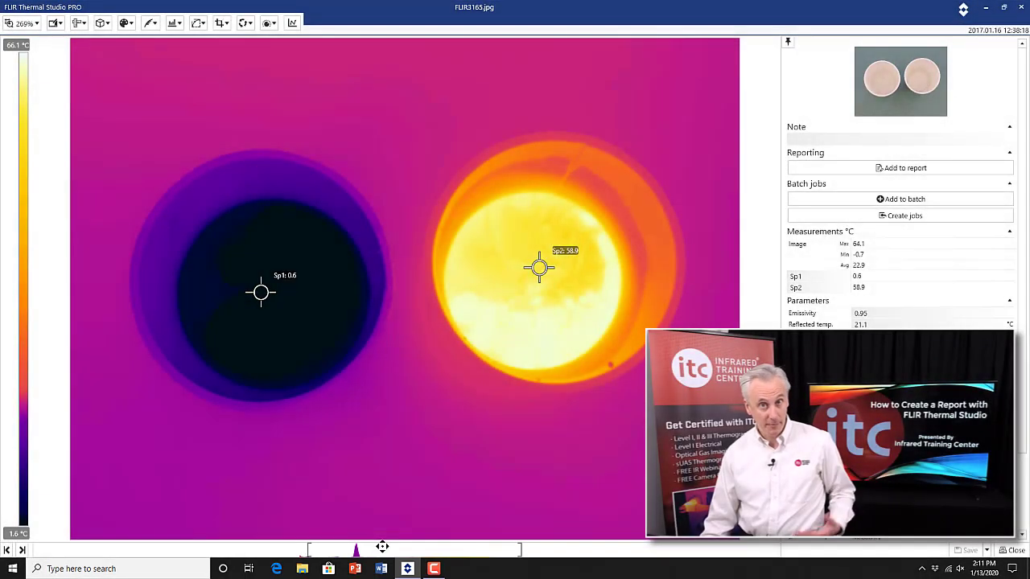
{"action": "left_click_drag", "start_coordinate": [382, 547], "coordinate": [322, 544]}
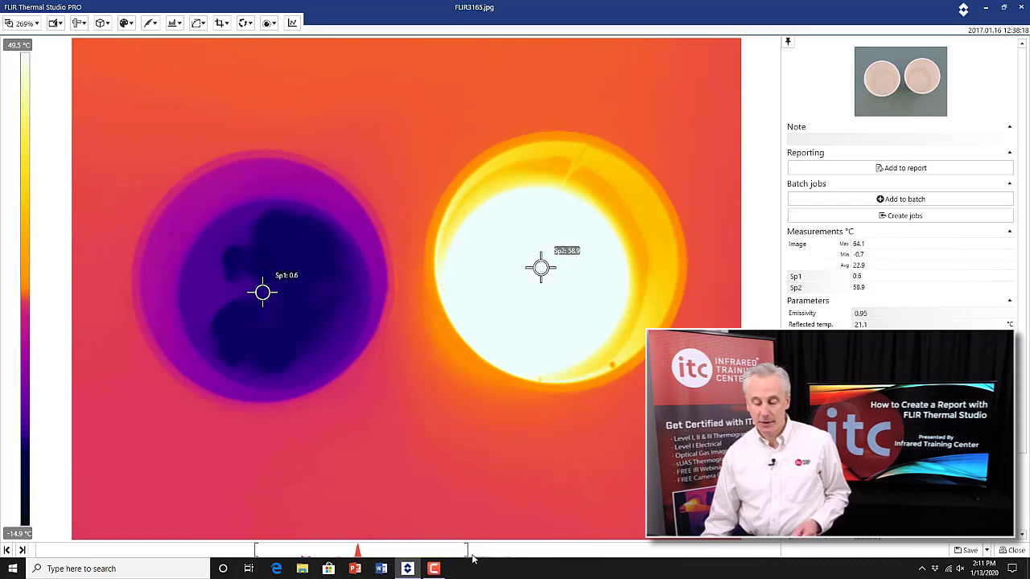
{"action": "left_click_drag", "start_coordinate": [410, 552], "coordinate": [384, 547]}
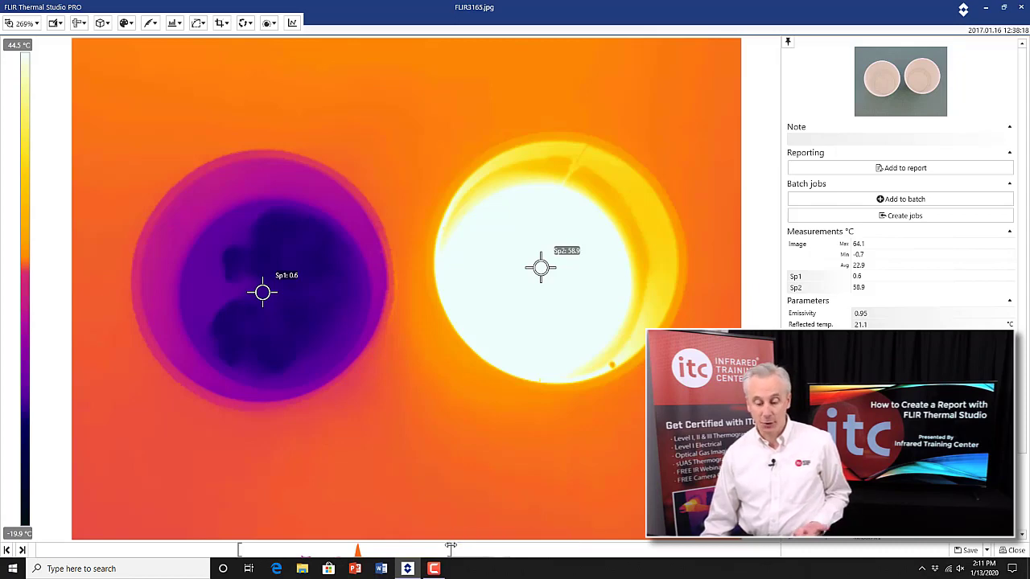
Adjust both limits of the temperature scale to narrow the span to about -2.0 to 5.2 °C around the cold cup.
{"action": "left_click_drag", "start_coordinate": [450, 546], "coordinate": [481, 542]}
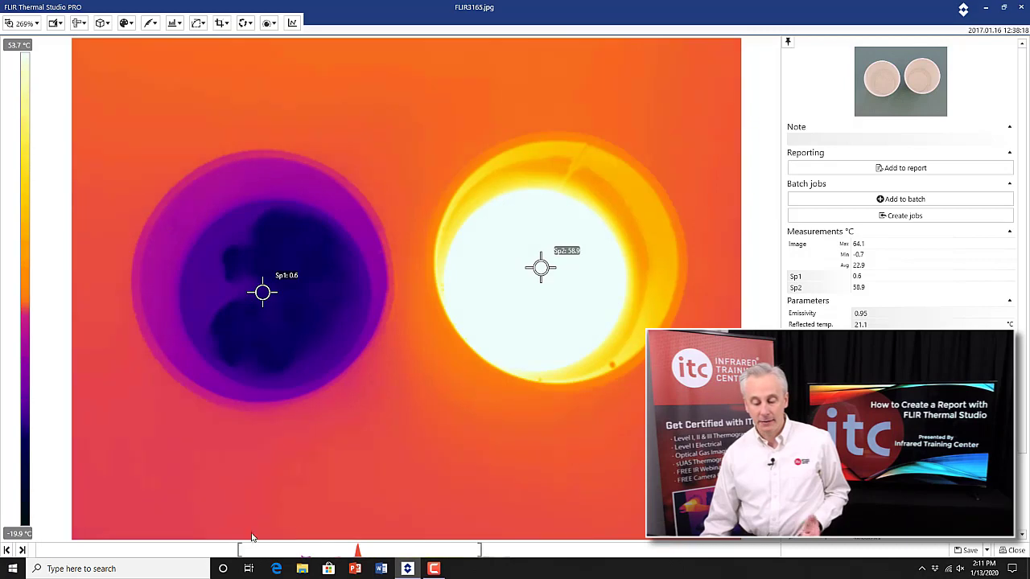
{"action": "left_click_drag", "start_coordinate": [239, 549], "coordinate": [362, 545]}
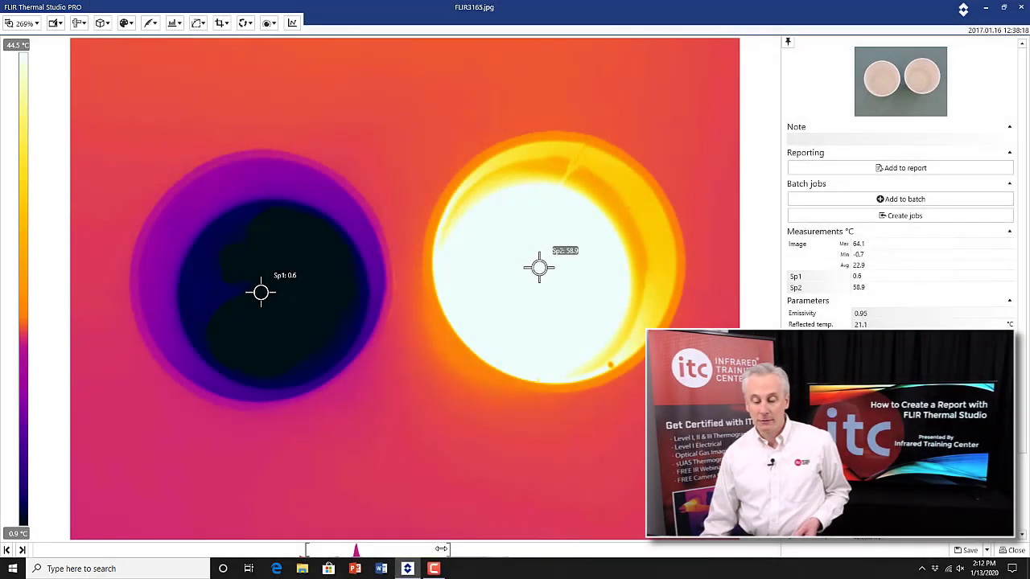
{"action": "left_click_drag", "start_coordinate": [448, 550], "coordinate": [310, 549]}
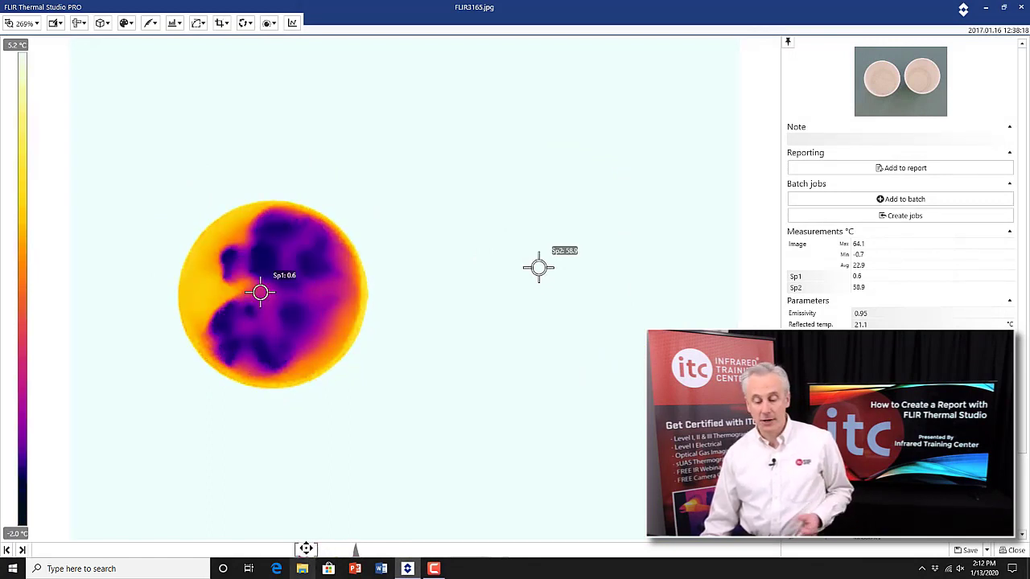
Widen the temperature span of the two-cup image and shift its level so the upper limit is about 48.6 °C.
{"action": "left_click_drag", "start_coordinate": [314, 550], "coordinate": [558, 554]}
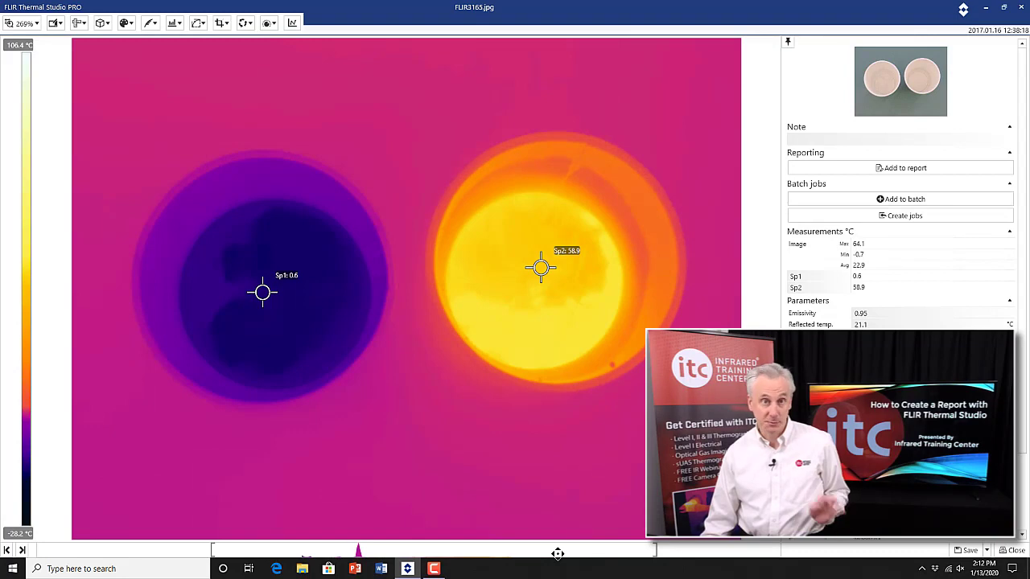
{"action": "left_click_drag", "start_coordinate": [557, 554], "coordinate": [586, 550]}
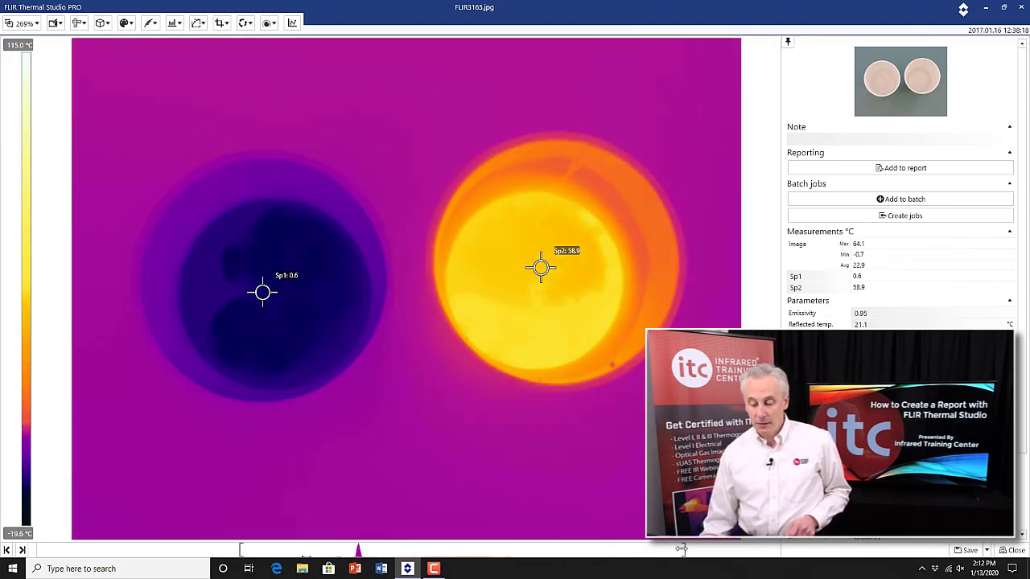
{"action": "left_click_drag", "start_coordinate": [681, 549], "coordinate": [443, 550]}
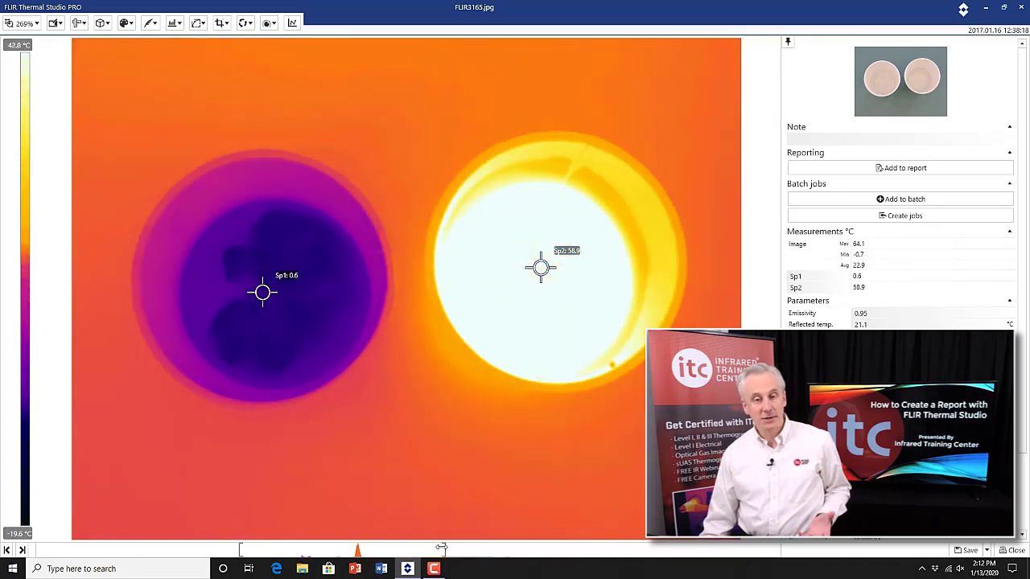
{"action": "left_click_drag", "start_coordinate": [362, 545], "coordinate": [386, 548]}
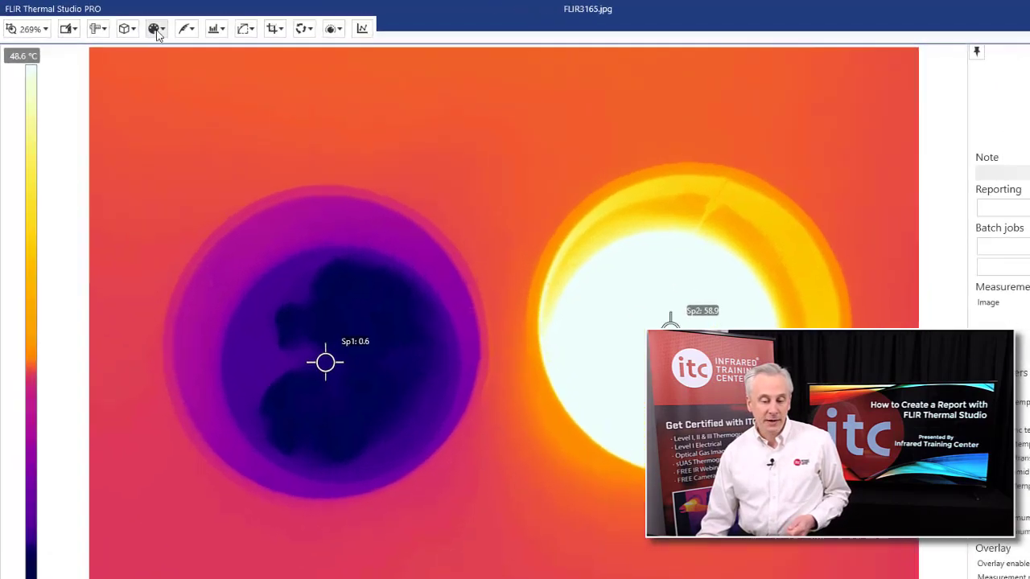
Try the Arctic, Cool, Gray, Iron, Warm and Rainbow HC palettes on the two-cup image.
{"action": "left_click", "coordinate": [127, 25]}
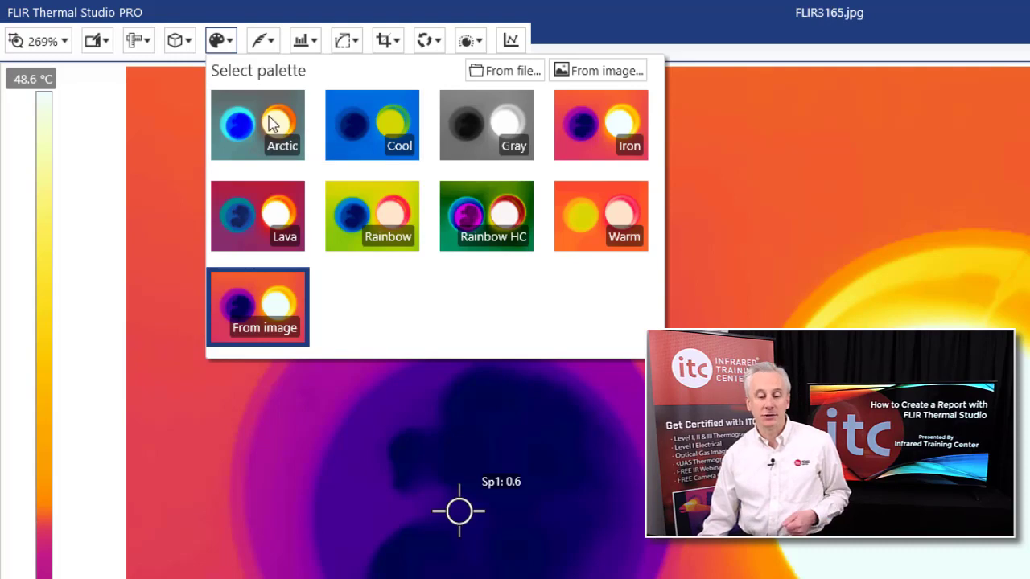
{"action": "left_click", "coordinate": [234, 40]}
{"action": "left_click", "coordinate": [234, 41]}
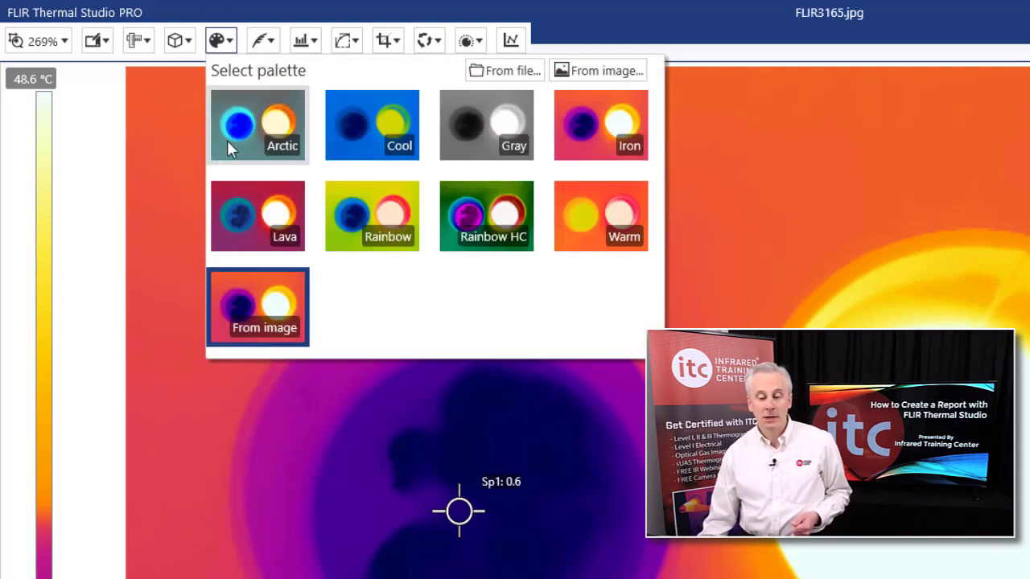
{"action": "left_click", "coordinate": [243, 140]}
{"action": "left_click", "coordinate": [360, 129]}
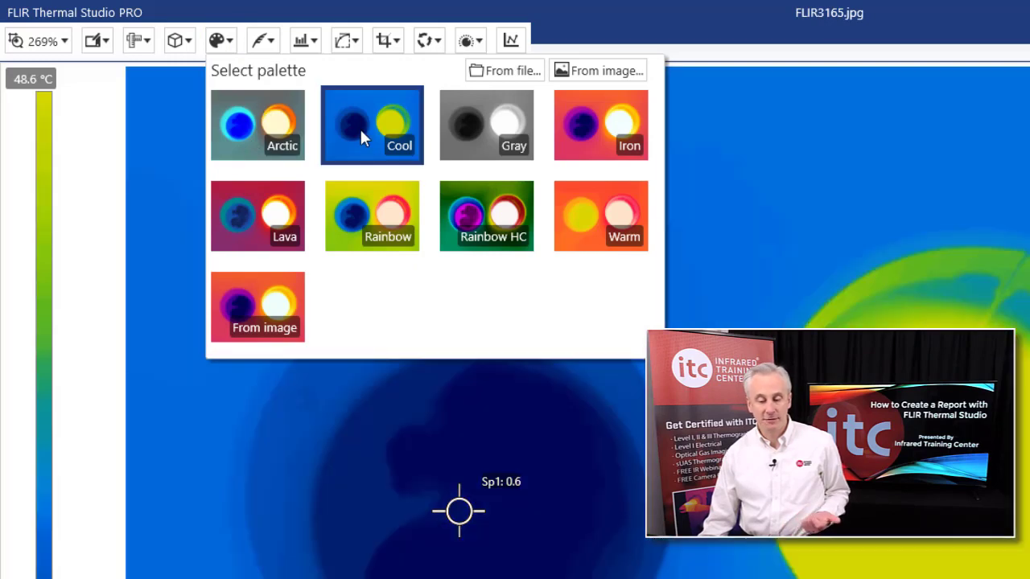
{"action": "left_click", "coordinate": [506, 143]}
{"action": "left_click", "coordinate": [586, 133]}
{"action": "left_click", "coordinate": [616, 233]}
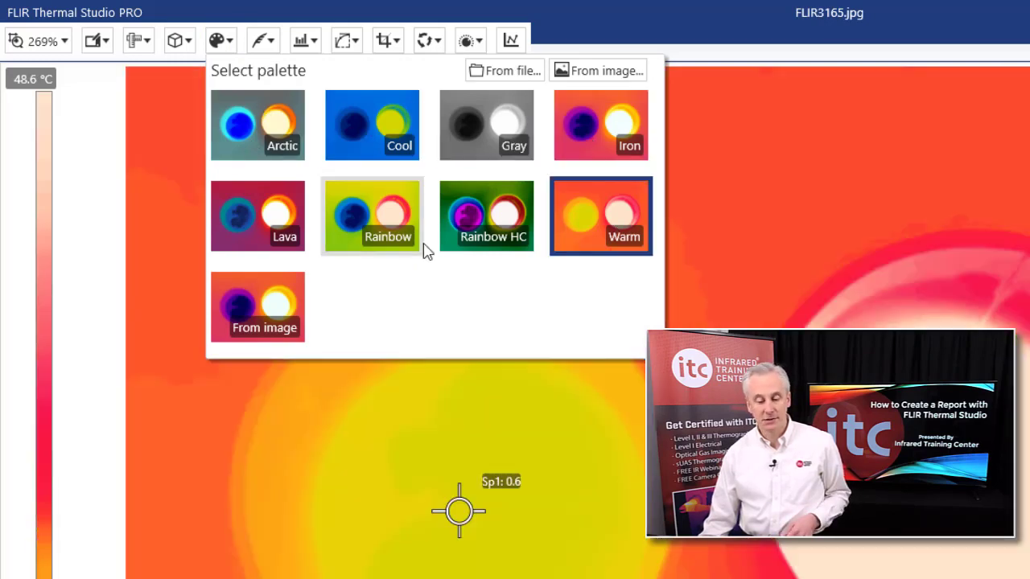
{"action": "left_click", "coordinate": [465, 233]}
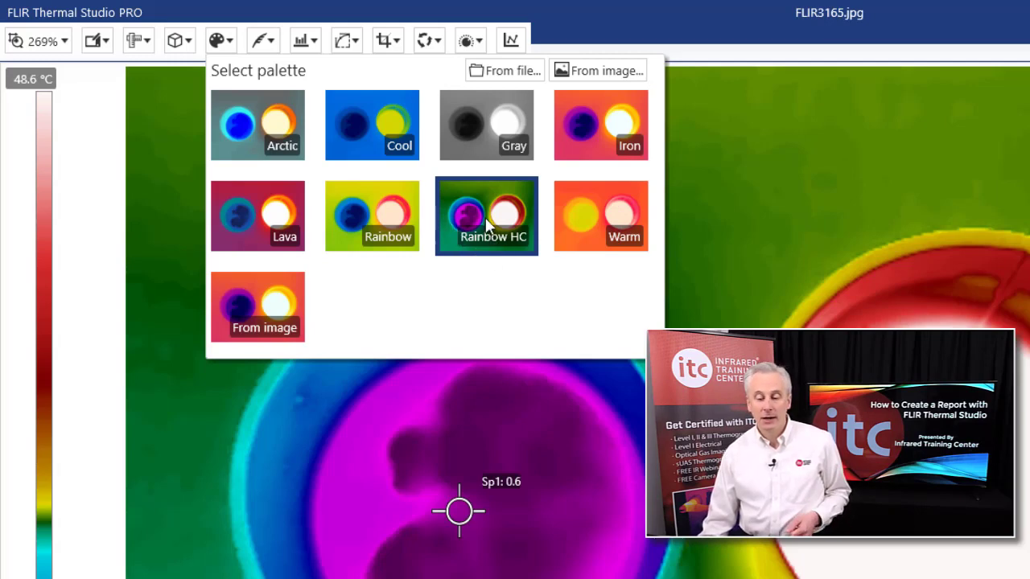
Compare the Iron, Rainbow, Lava and Rainbow HC palettes on the image, ending with Rainbow HC applied.
{"action": "left_click", "coordinate": [572, 142]}
{"action": "left_click", "coordinate": [513, 230]}
{"action": "left_click", "coordinate": [411, 227]}
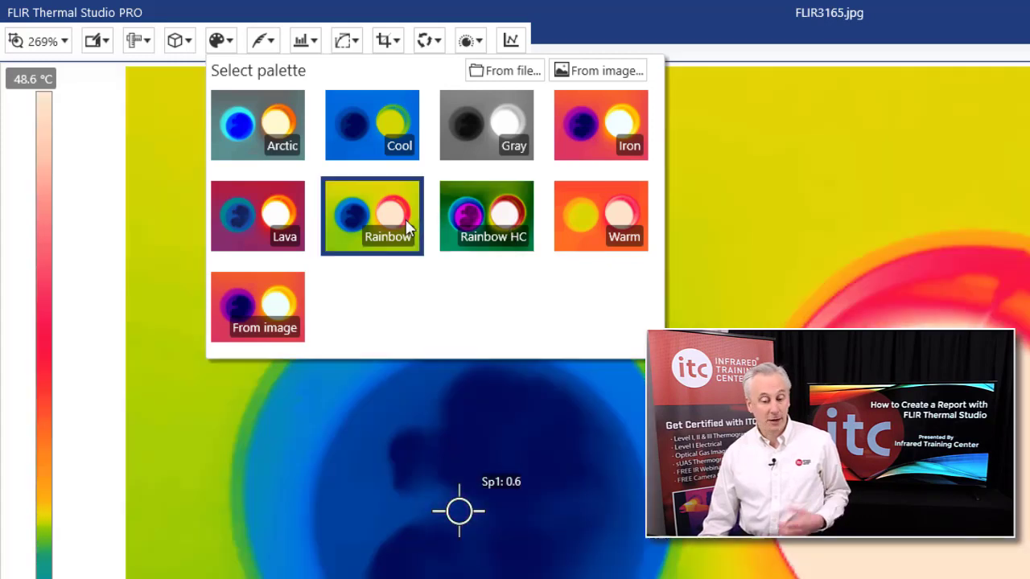
{"action": "left_click", "coordinate": [298, 292]}
{"action": "left_click", "coordinate": [267, 216]}
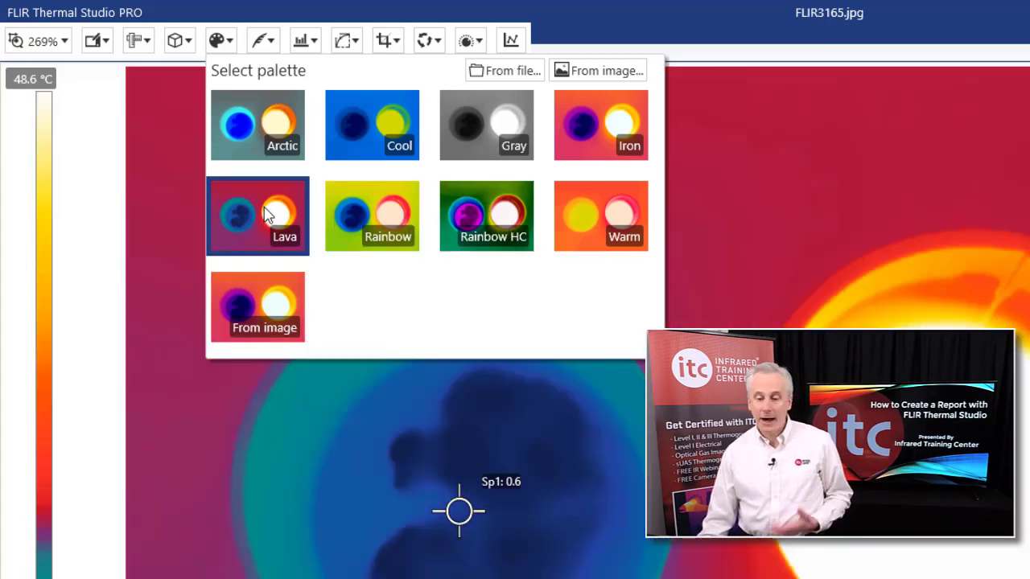
{"action": "left_click", "coordinate": [351, 213]}
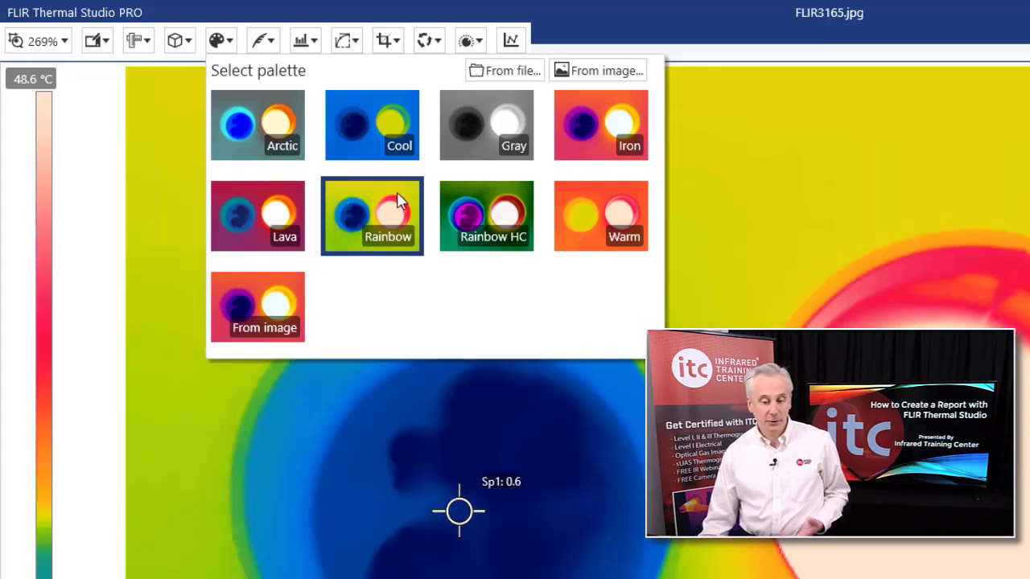
{"action": "left_click", "coordinate": [446, 218]}
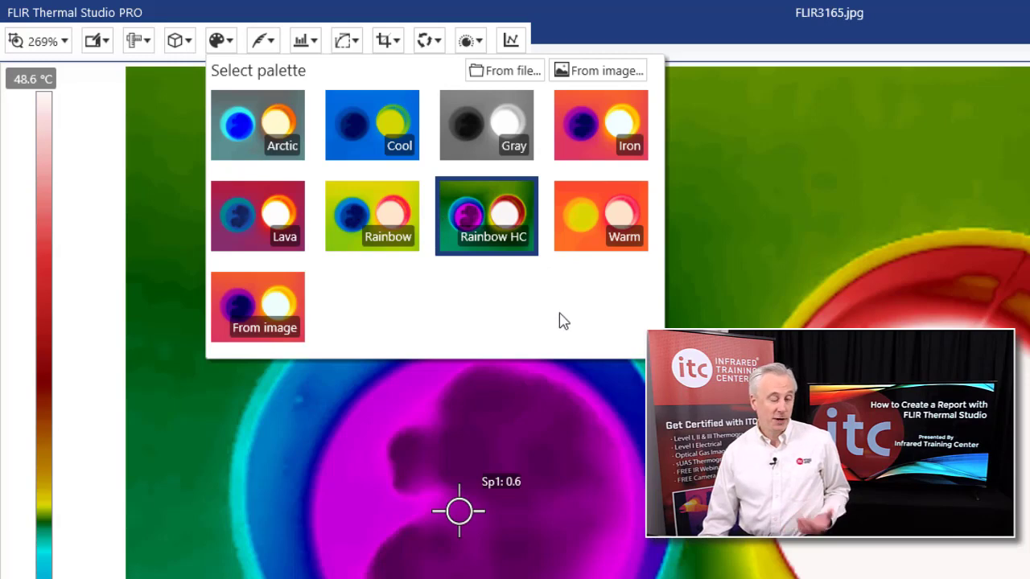
{"action": "left_click", "coordinate": [566, 466]}
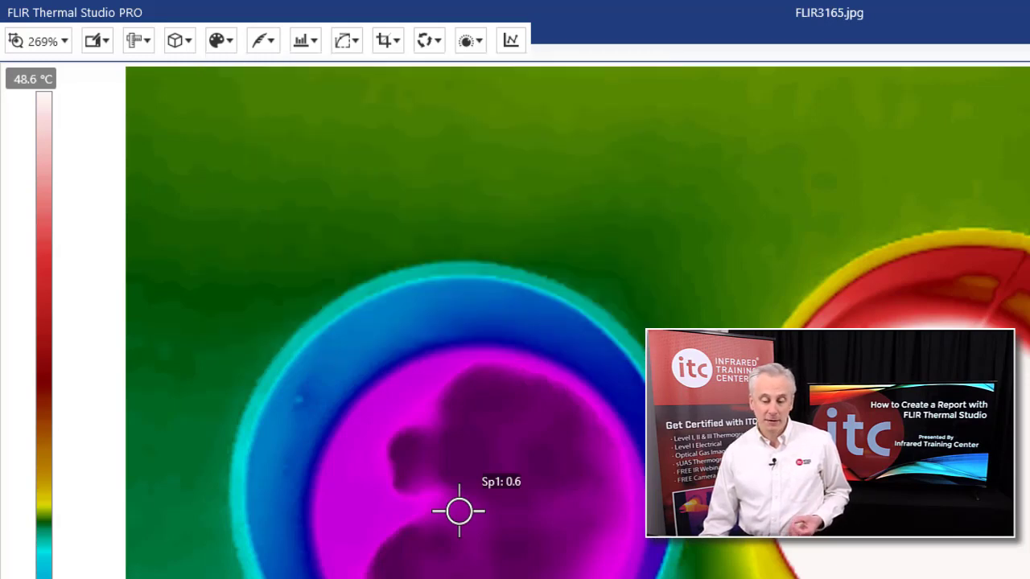
Lower the temperature scale to about -0.8 to 34.2 °C and apply the Iron palette to the image.
{"action": "left_click_drag", "start_coordinate": [465, 553], "coordinate": [358, 547]}
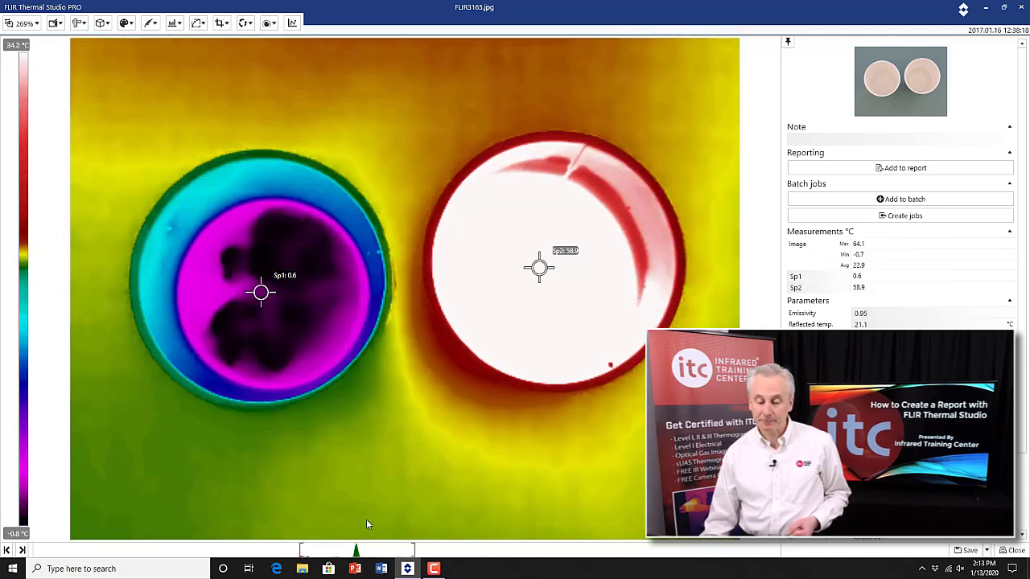
{"action": "left_click", "coordinate": [126, 23]}
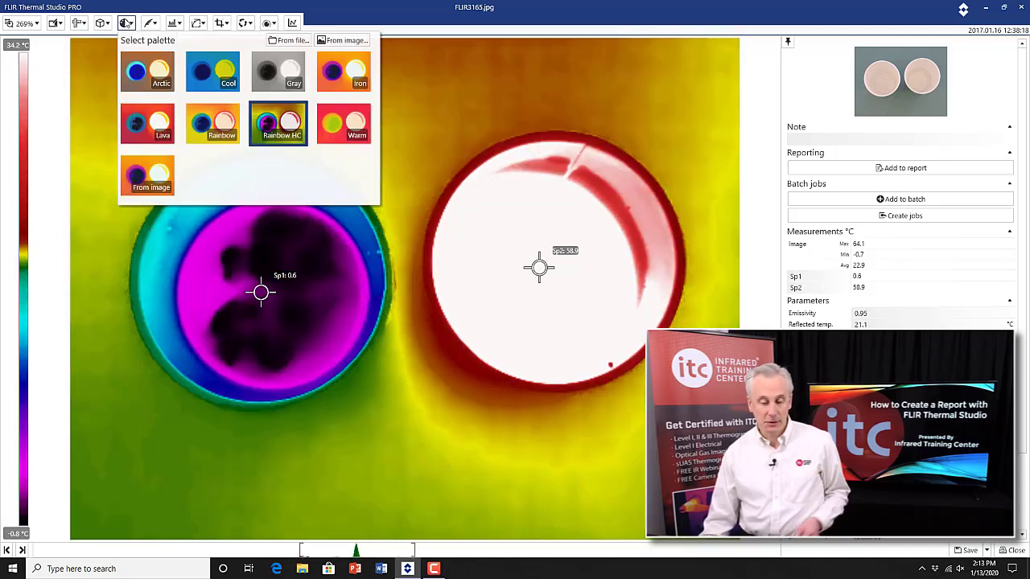
{"action": "left_click", "coordinate": [348, 82]}
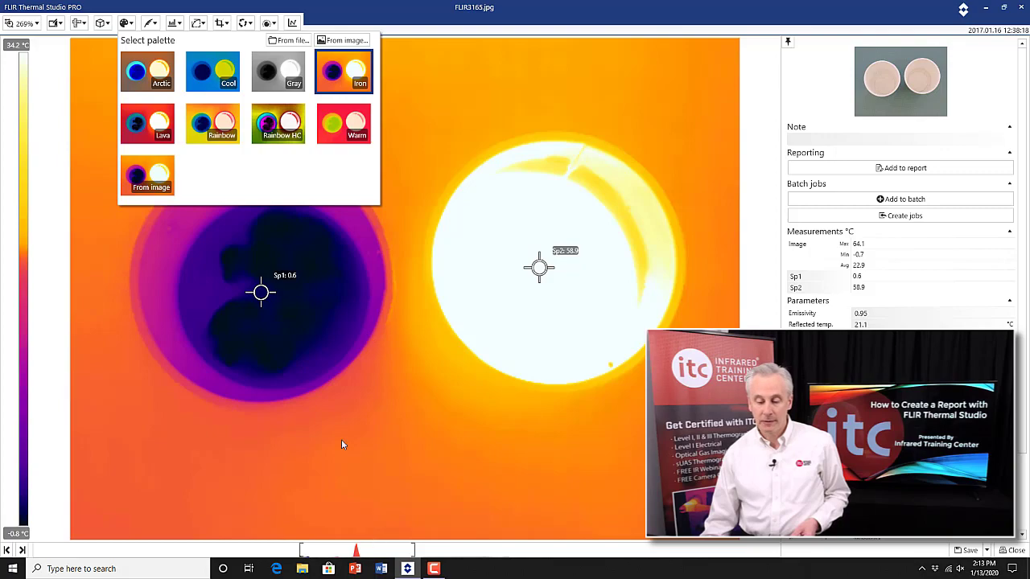
{"action": "left_click", "coordinate": [312, 330]}
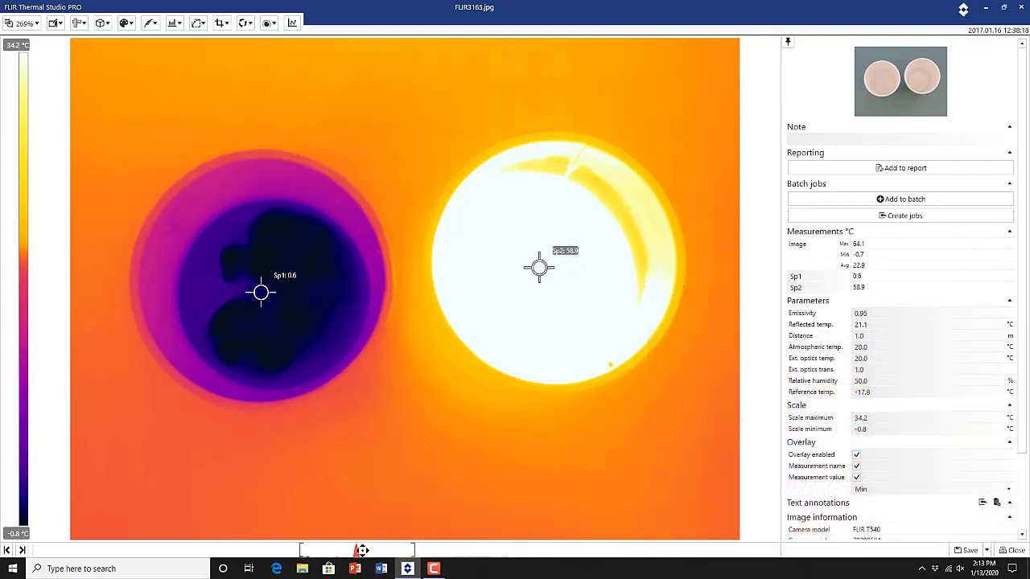
Auto-adjust the temperature scale, trying a narrow span of about -5.6 to 8.4 °C around the cold cup before auto-adjusting again.
{"action": "double_click", "coordinate": [361, 550]}
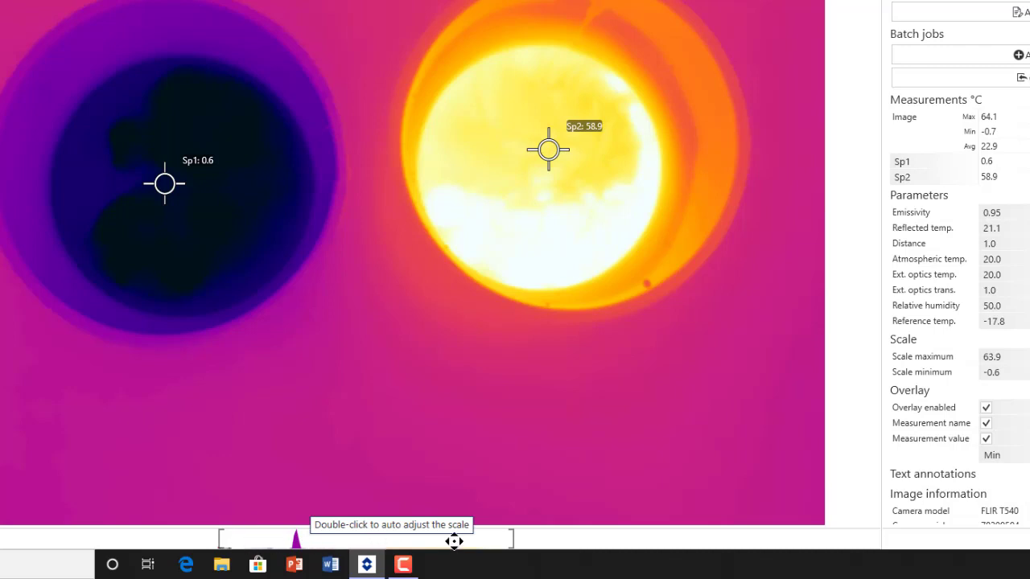
{"action": "left_click_drag", "start_coordinate": [513, 543], "coordinate": [230, 538]}
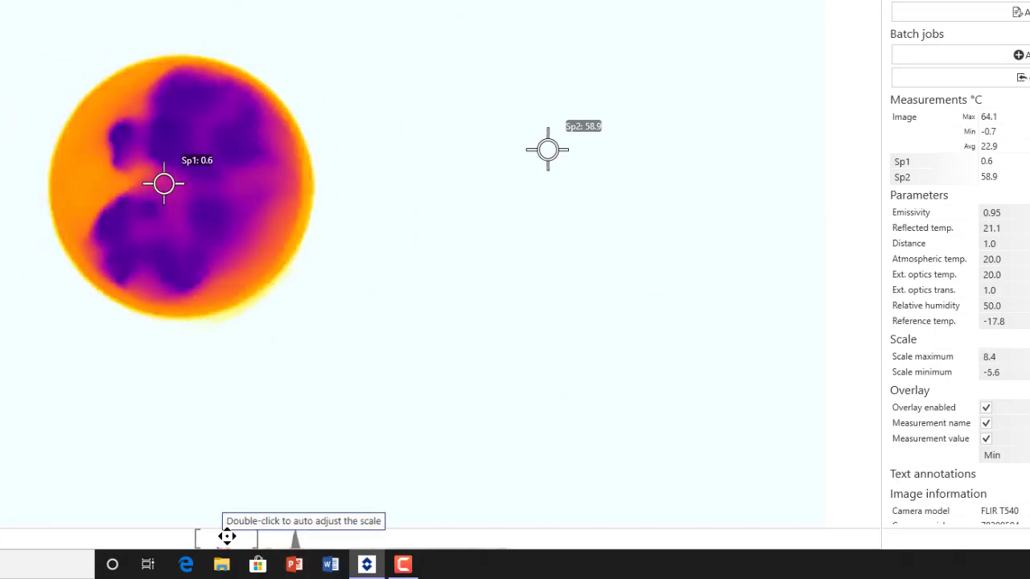
{"action": "double_click", "coordinate": [227, 537]}
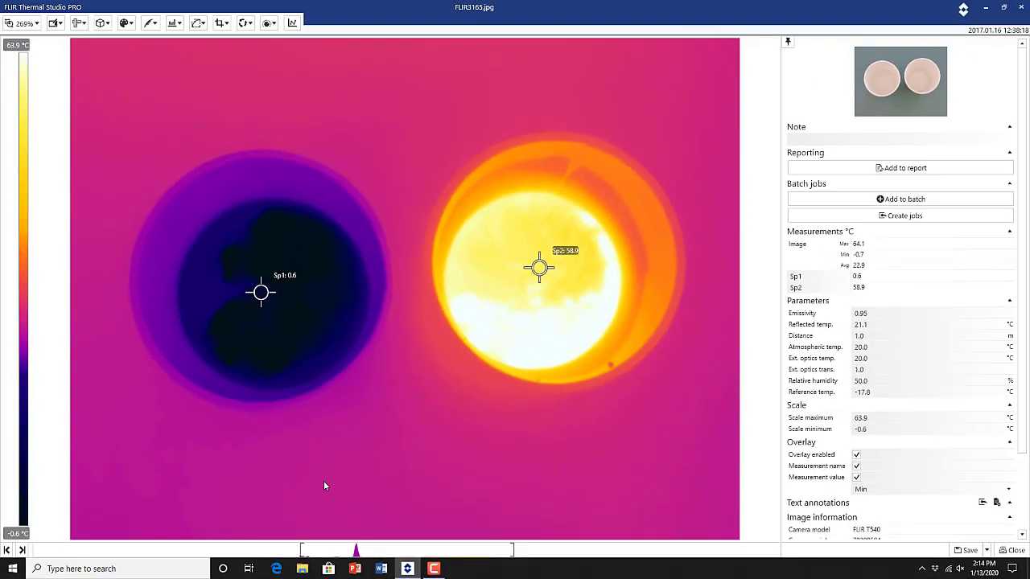
Enable scale auto adjust using a defined rectangle and move the rectangle down over the cold cup.
{"action": "left_click", "coordinate": [205, 22]}
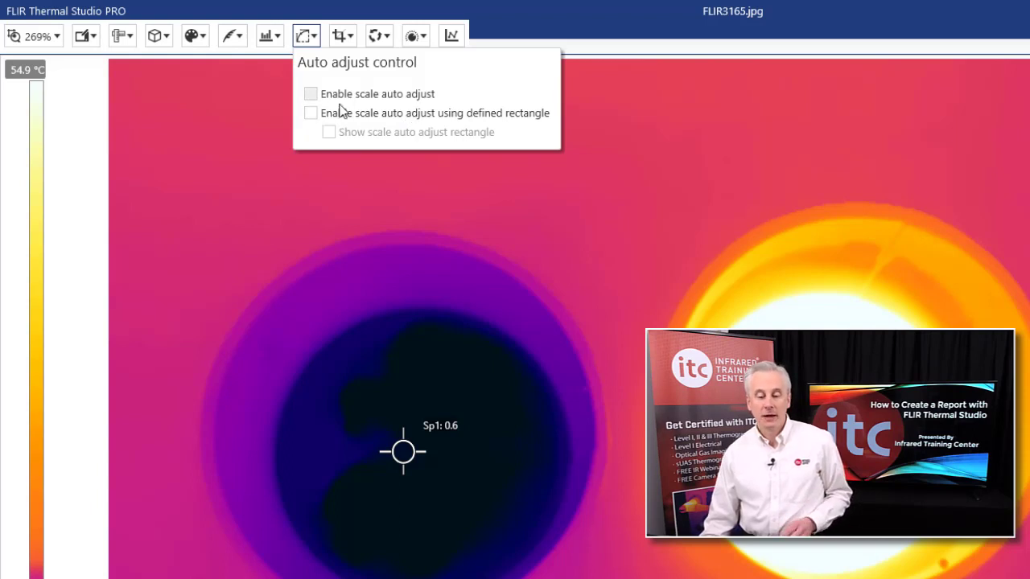
{"action": "left_click", "coordinate": [311, 114]}
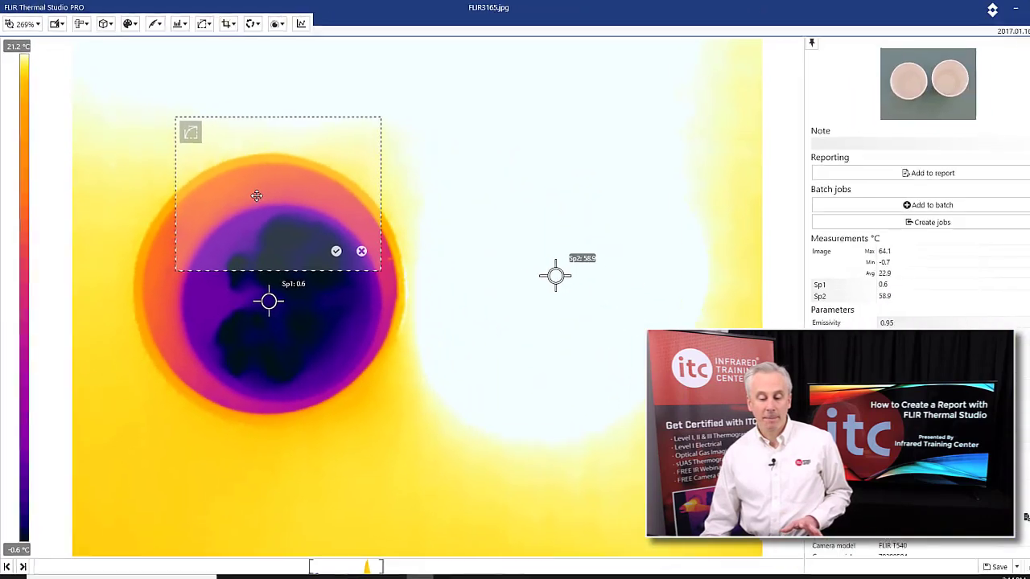
{"action": "left_click_drag", "start_coordinate": [257, 195], "coordinate": [235, 256]}
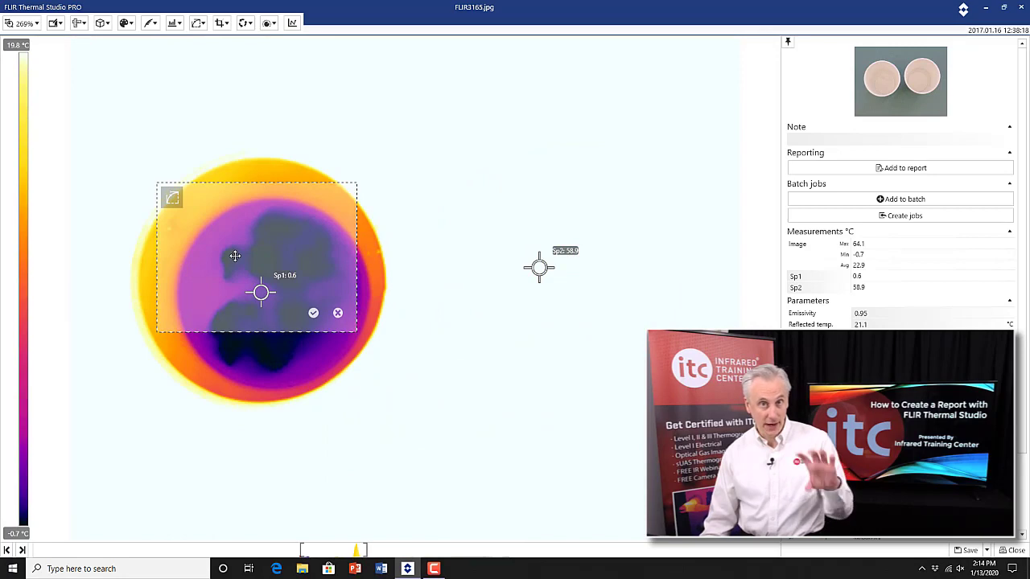
Reposition and enlarge the auto-adjust rectangle so that it frames most of the cold cup.
{"action": "left_click_drag", "start_coordinate": [235, 256], "coordinate": [230, 199]}
{"action": "left_click_drag", "start_coordinate": [353, 276], "coordinate": [384, 409]}
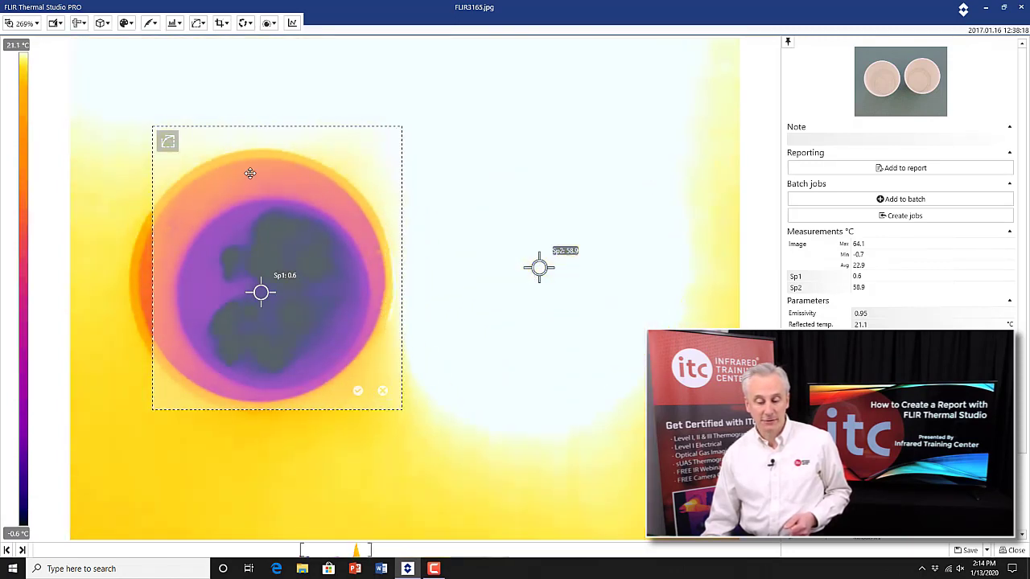
{"action": "left_click_drag", "start_coordinate": [244, 182], "coordinate": [227, 182]}
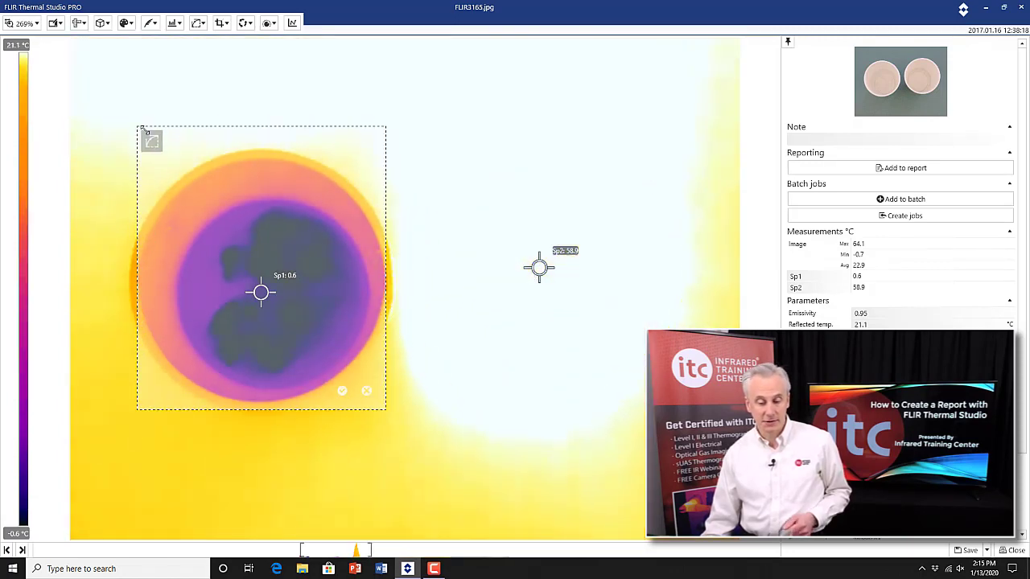
{"action": "left_click_drag", "start_coordinate": [137, 126], "coordinate": [148, 164]}
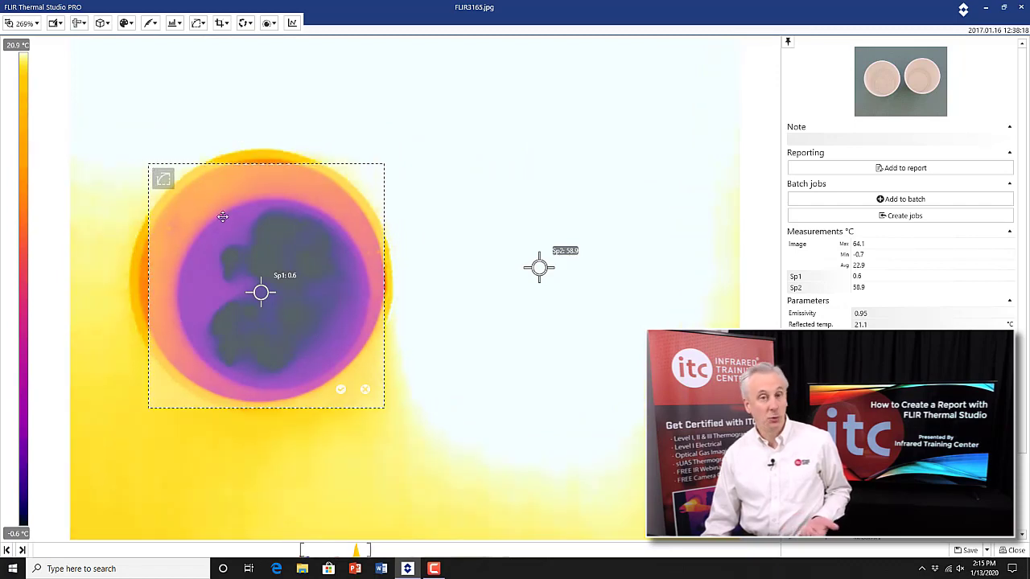
Move the auto-adjust rectangle onto the hot cup, tighten it around the hot liquid and confirm it.
{"action": "left_click_drag", "start_coordinate": [253, 251], "coordinate": [535, 240]}
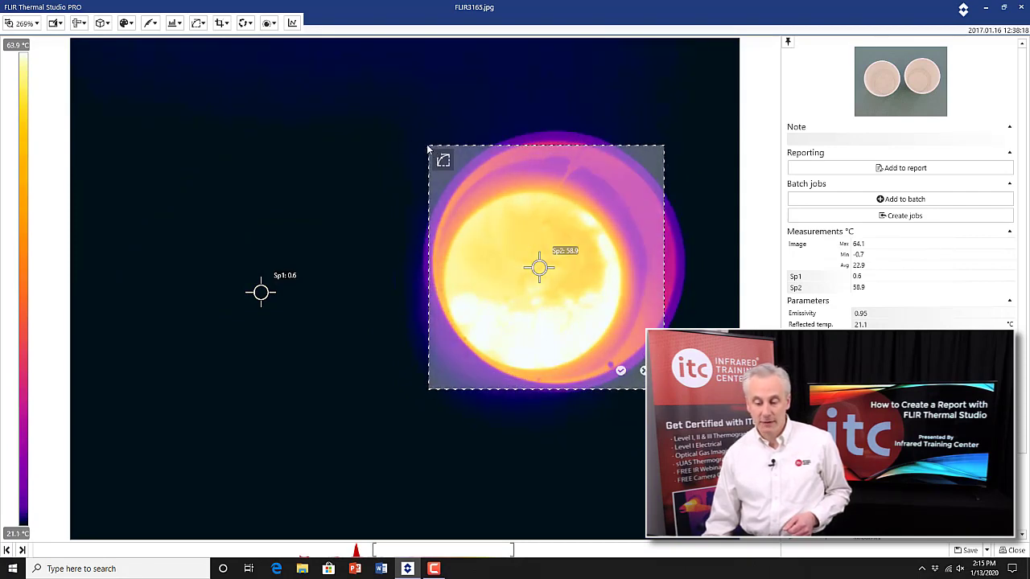
{"action": "left_click_drag", "start_coordinate": [428, 146], "coordinate": [459, 178]}
{"action": "left_click_drag", "start_coordinate": [499, 223], "coordinate": [483, 218]}
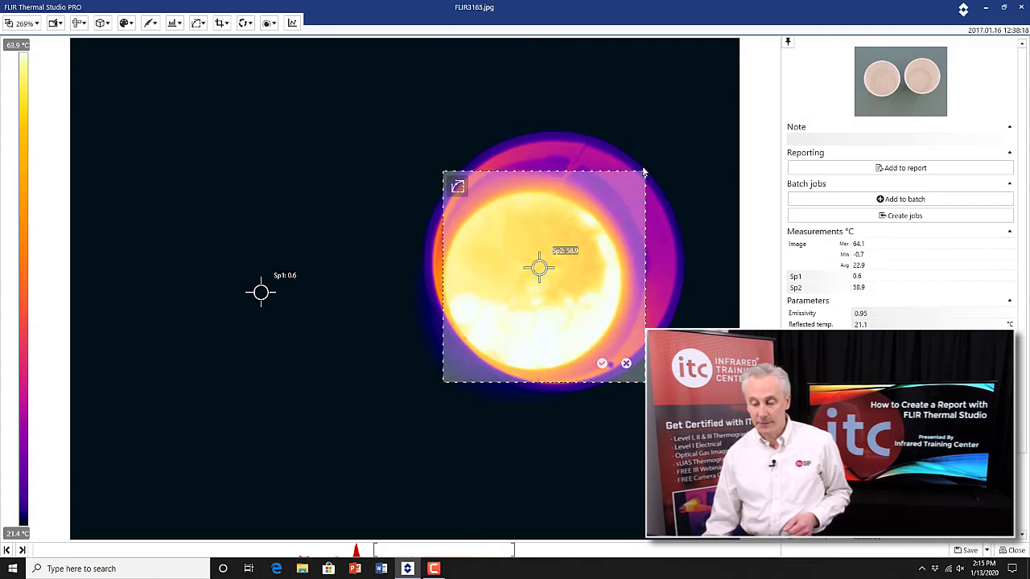
{"action": "left_click_drag", "start_coordinate": [644, 171], "coordinate": [631, 185]}
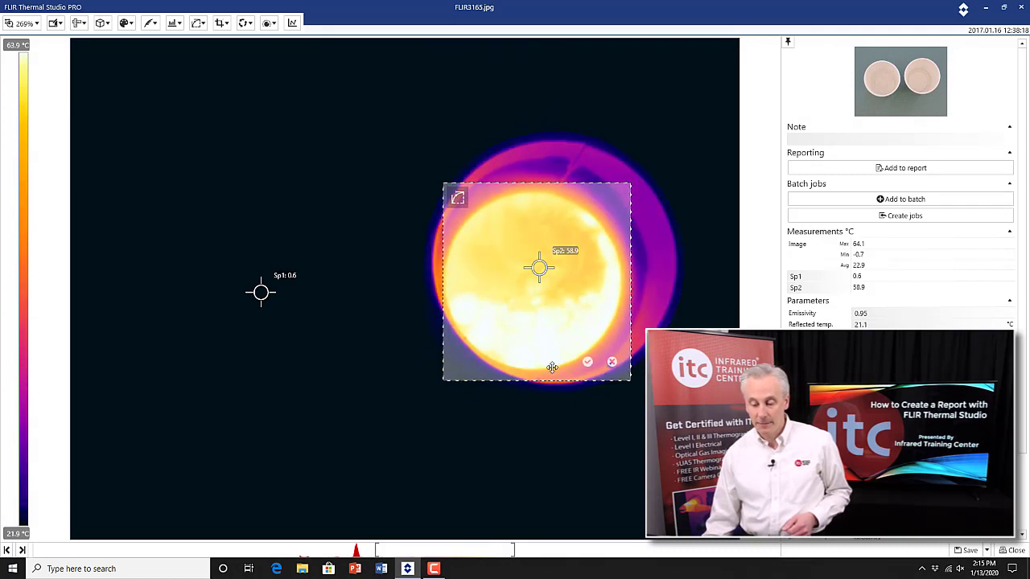
{"action": "left_click_drag", "start_coordinate": [542, 379], "coordinate": [541, 370]}
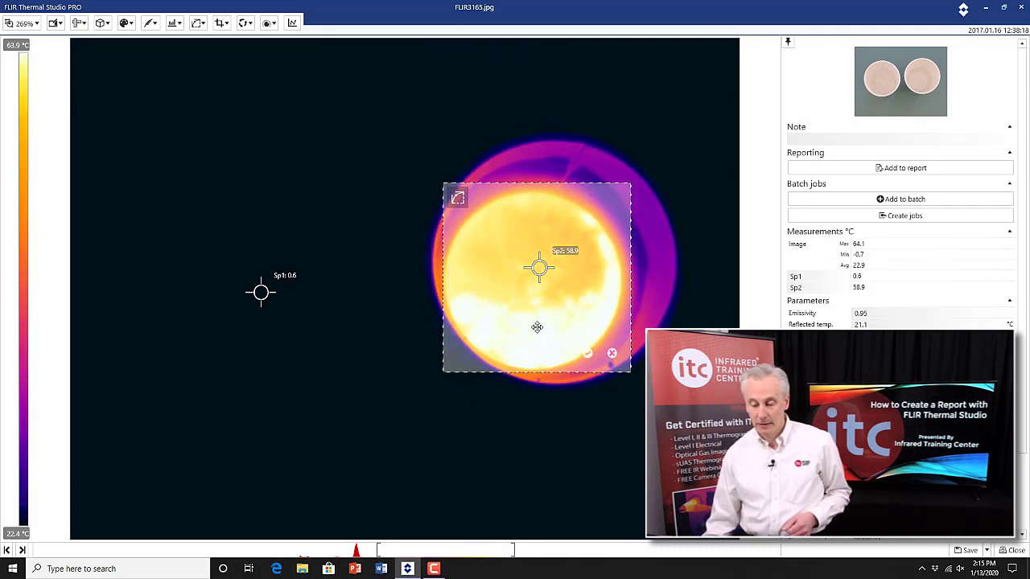
{"action": "left_click", "coordinate": [584, 353]}
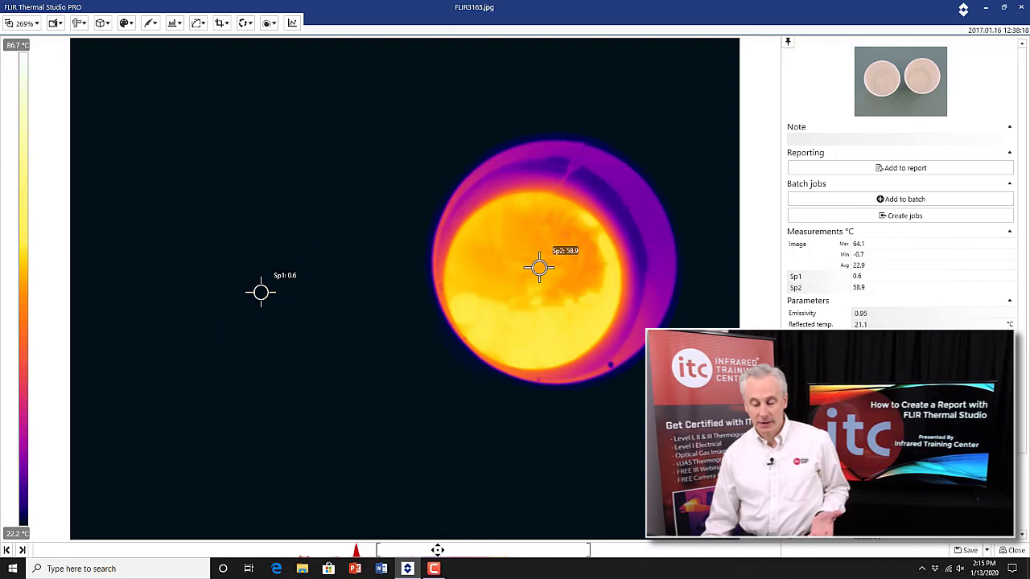
Auto-adjust the temperature scale to the whole image, re-enabling and cancelling the auto-adjust rectangle in between.
{"action": "double_click", "coordinate": [437, 548]}
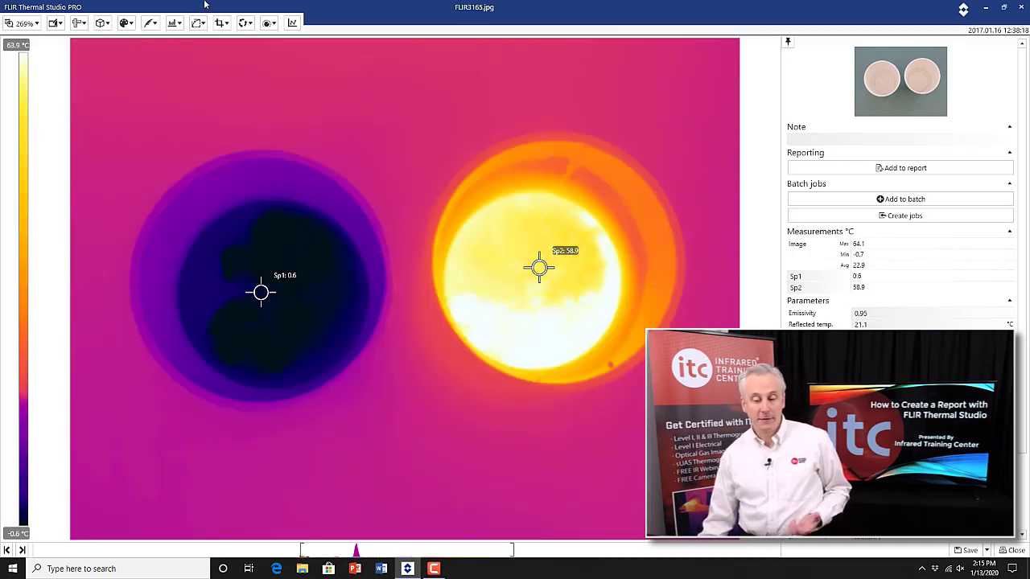
{"action": "left_click", "coordinate": [224, 24]}
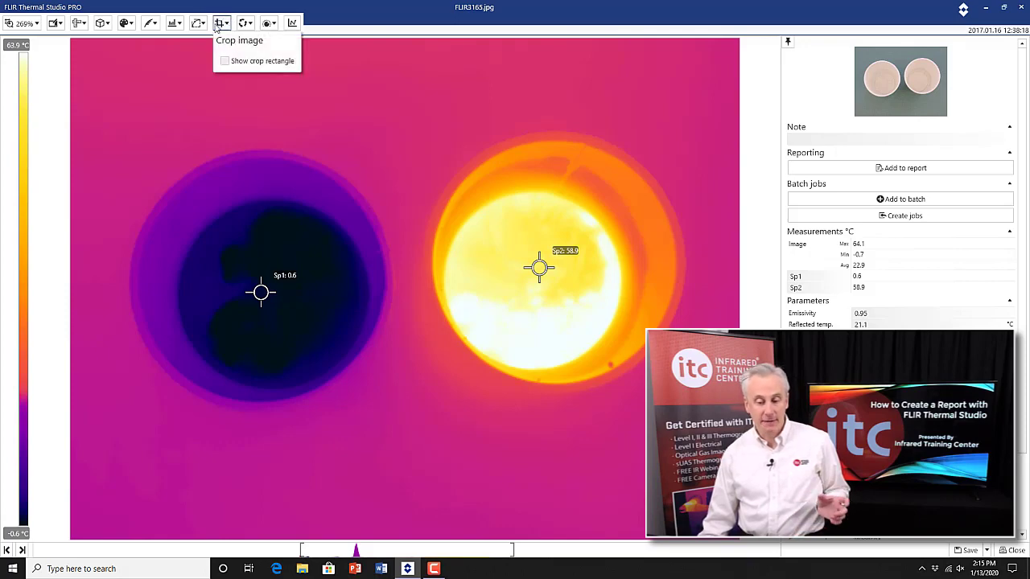
{"action": "left_click", "coordinate": [198, 23]}
{"action": "left_click", "coordinate": [201, 73]}
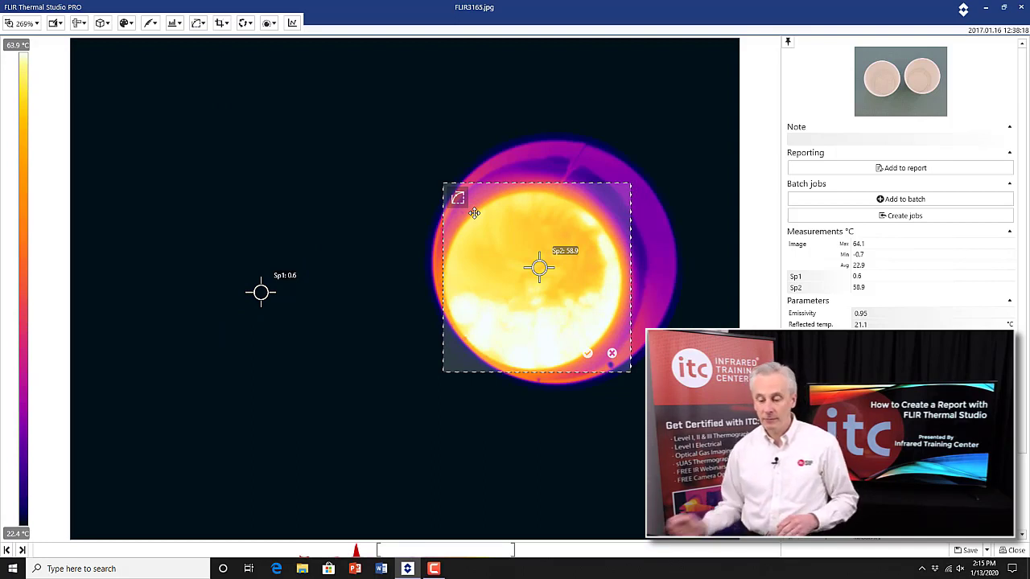
{"action": "left_click", "coordinate": [609, 353]}
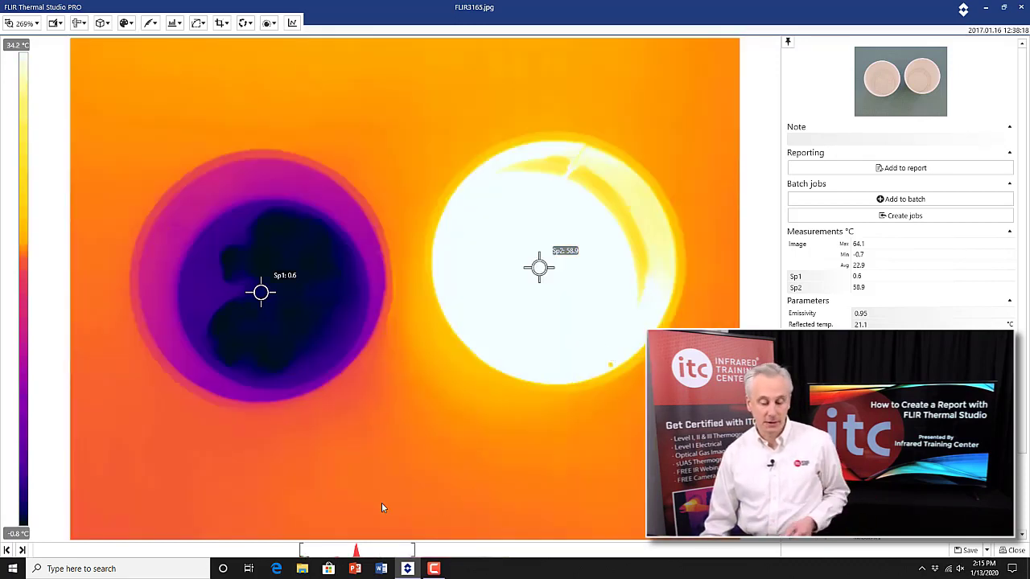
{"action": "mouse_move", "coordinate": [377, 551]}
{"action": "left_mouse_down"}
{"action": "mouse_move", "coordinate": [395, 550]}
{"action": "mouse_move", "coordinate": [376, 546]}
{"action": "left_mouse_up"}
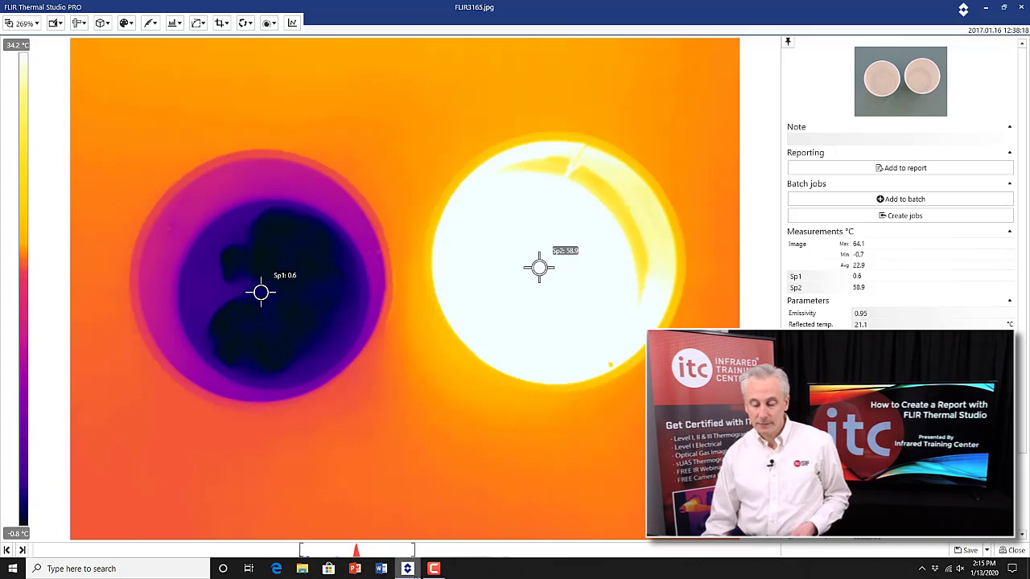
{"action": "double_click", "coordinate": [366, 553]}
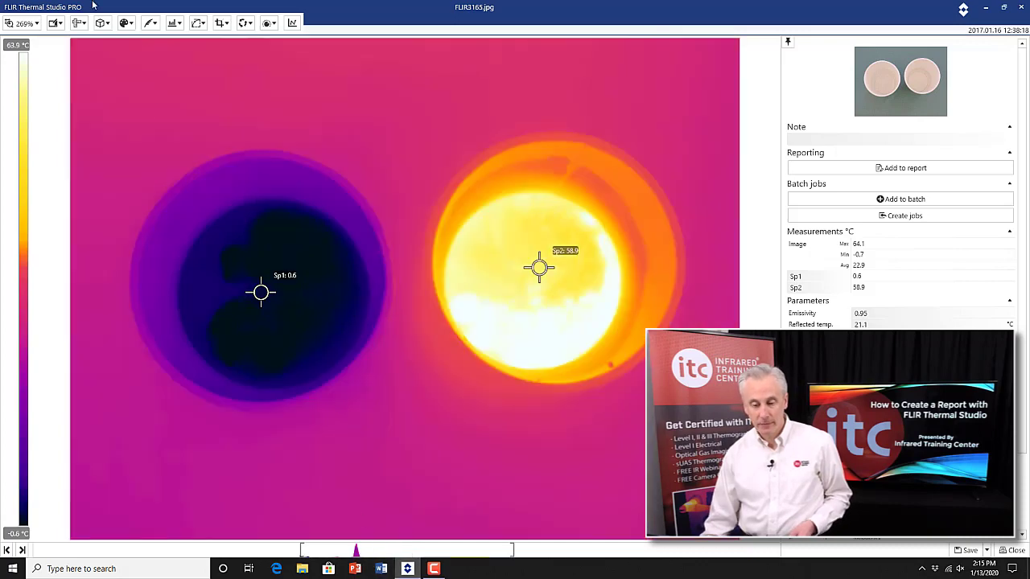
Set the cup image's fusion mode to MSX, switching briefly back to Thermal Only to compare the outlines.
{"action": "left_click", "coordinate": [270, 22]}
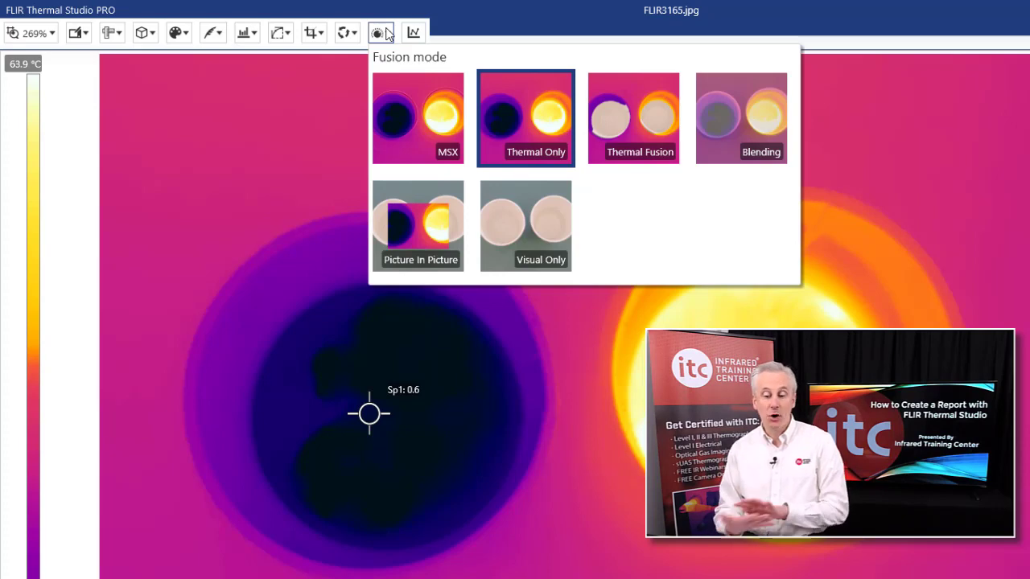
{"action": "left_click", "coordinate": [433, 116]}
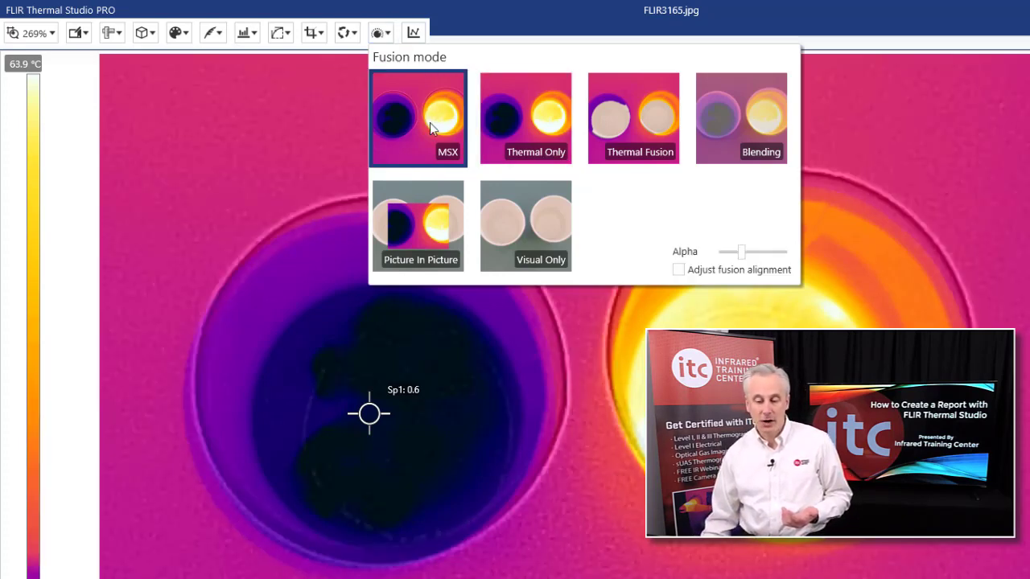
{"action": "left_click", "coordinate": [493, 130]}
{"action": "left_click", "coordinate": [440, 127]}
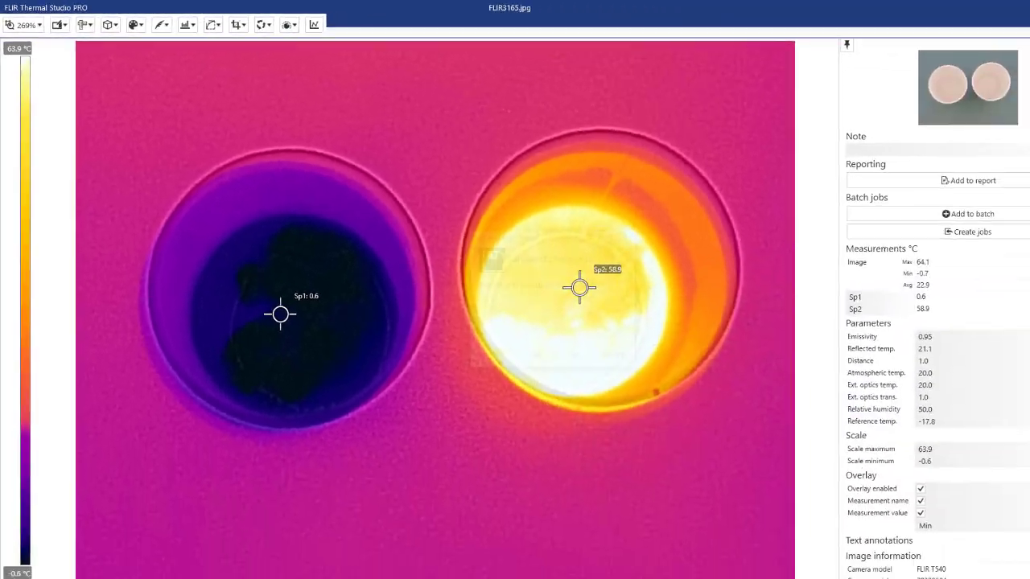
Close the cup image without saving the changes and open FLIR0061 - Copy (2).jpg from the library for editing.
{"action": "left_click", "coordinate": [1015, 551]}
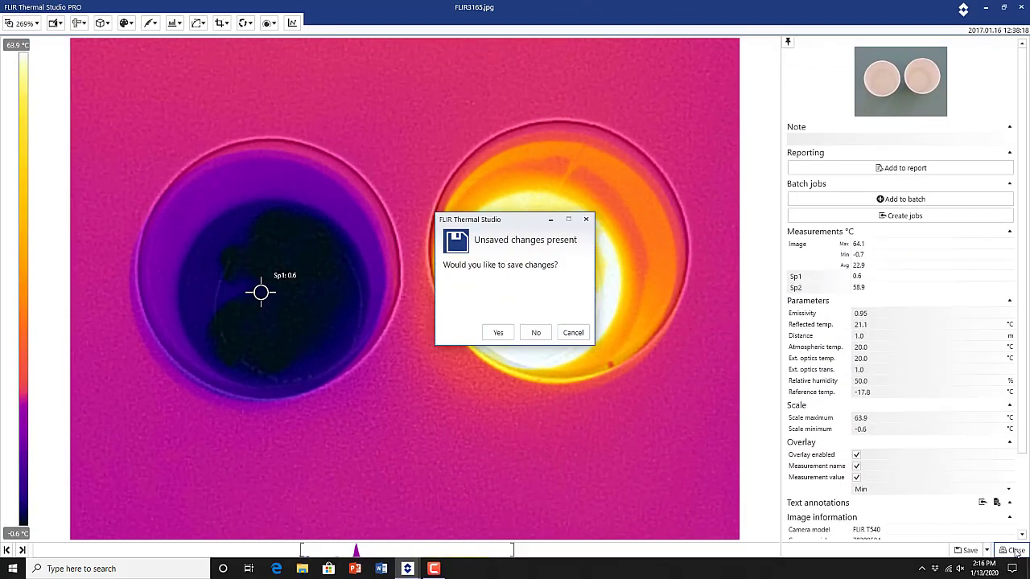
{"action": "left_click", "coordinate": [534, 332]}
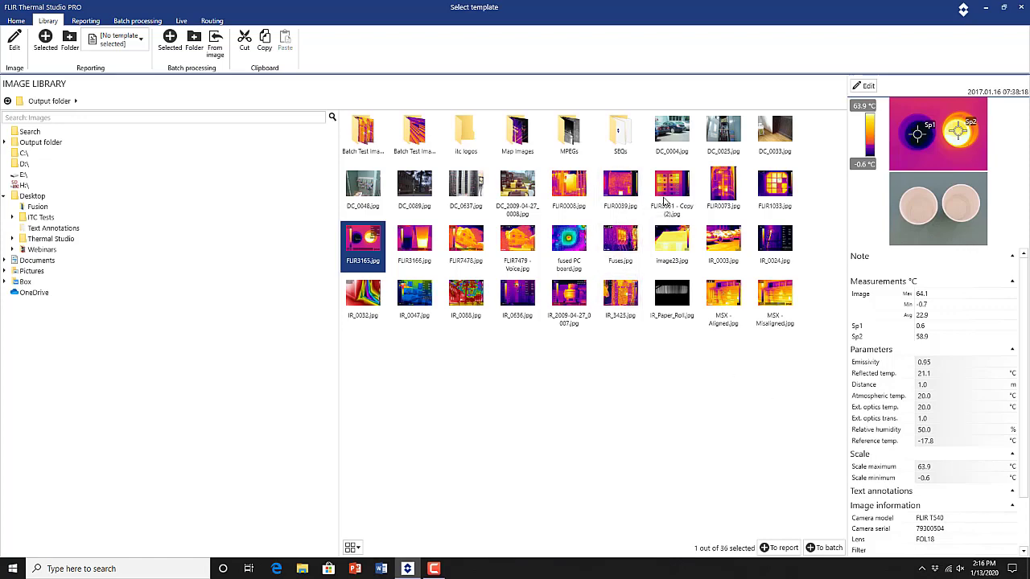
{"action": "double_click", "coordinate": [664, 199]}
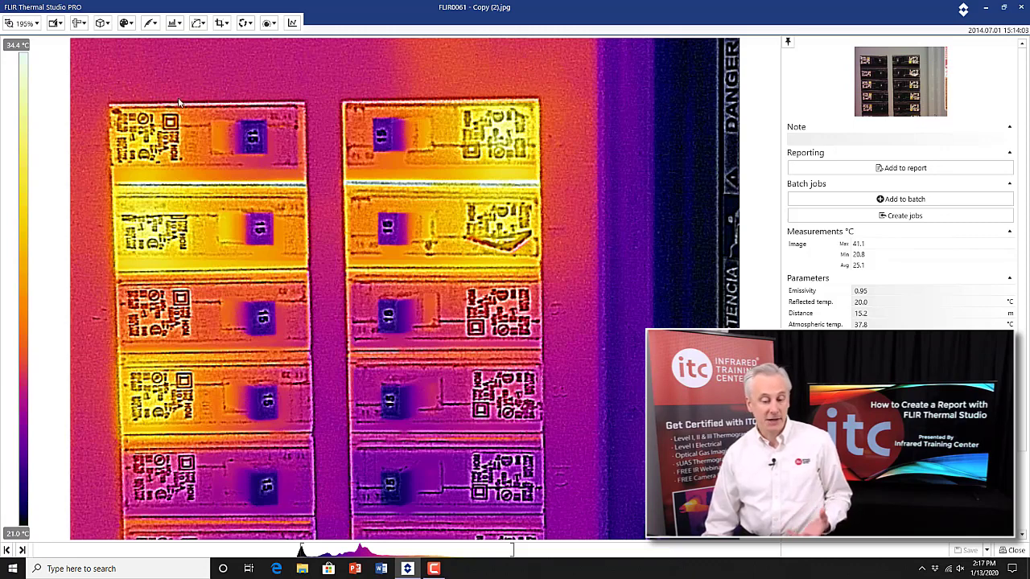
Compare the breaker panel image in Thermal Only and MSX fusion modes, ending on Thermal Only.
{"action": "left_click", "coordinate": [270, 24]}
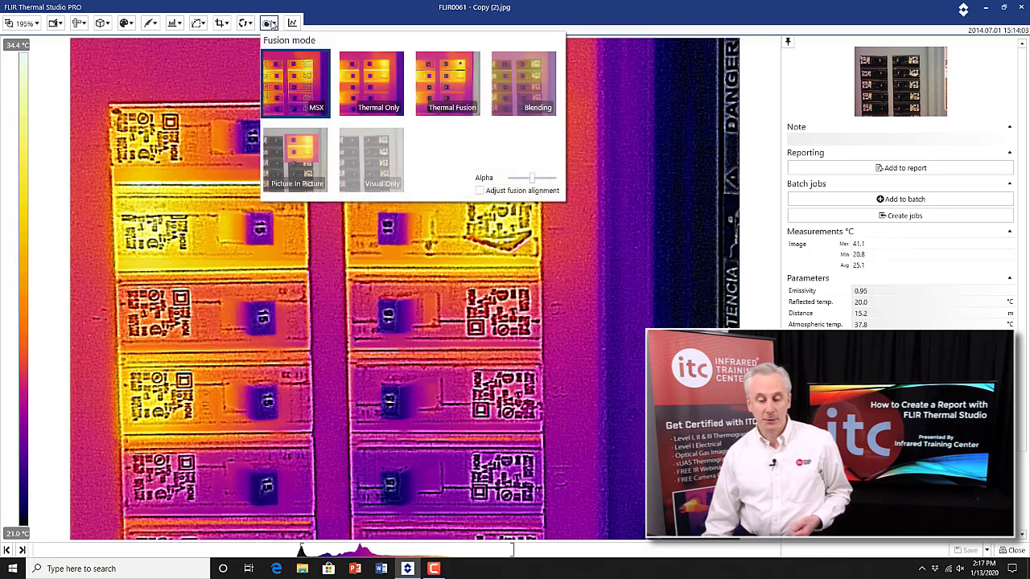
{"action": "left_click", "coordinate": [372, 78]}
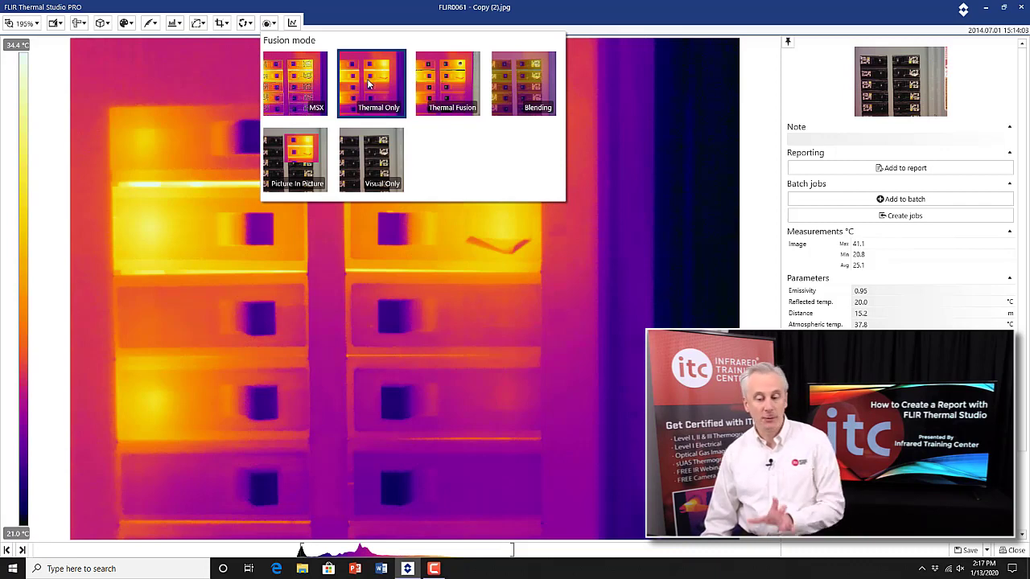
{"action": "left_click", "coordinate": [318, 91]}
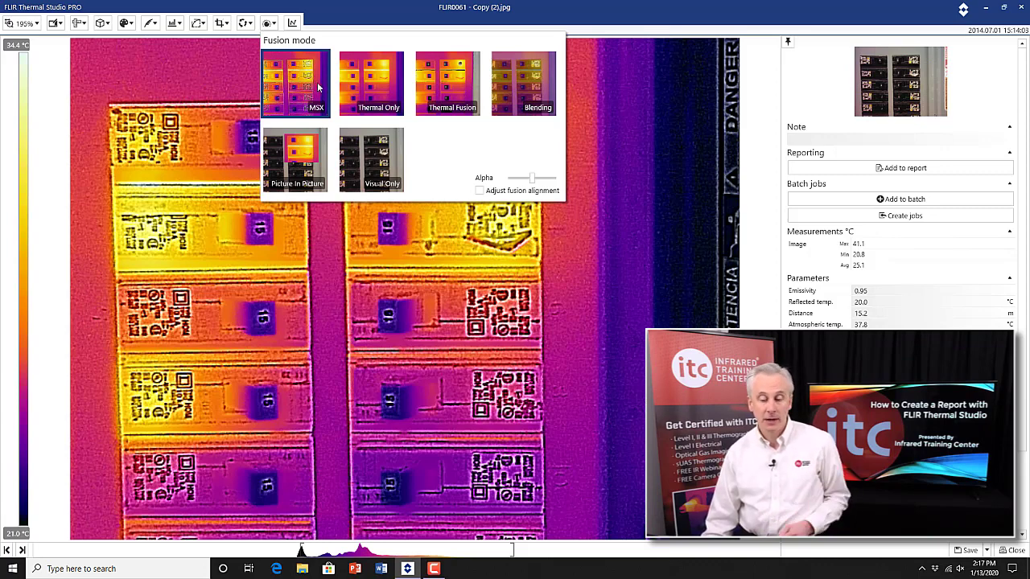
{"action": "left_click", "coordinate": [383, 92]}
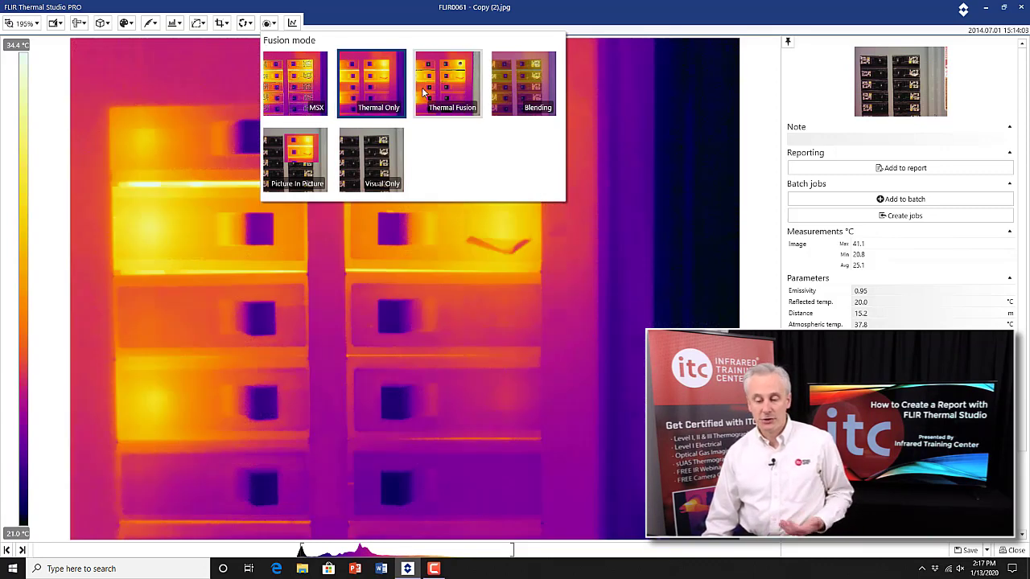
Apply Thermal Fusion to the breaker panel image and shift its temperature scale to 18.7–31.3 °C.
{"action": "left_click", "coordinate": [423, 87]}
{"action": "left_click", "coordinate": [372, 84]}
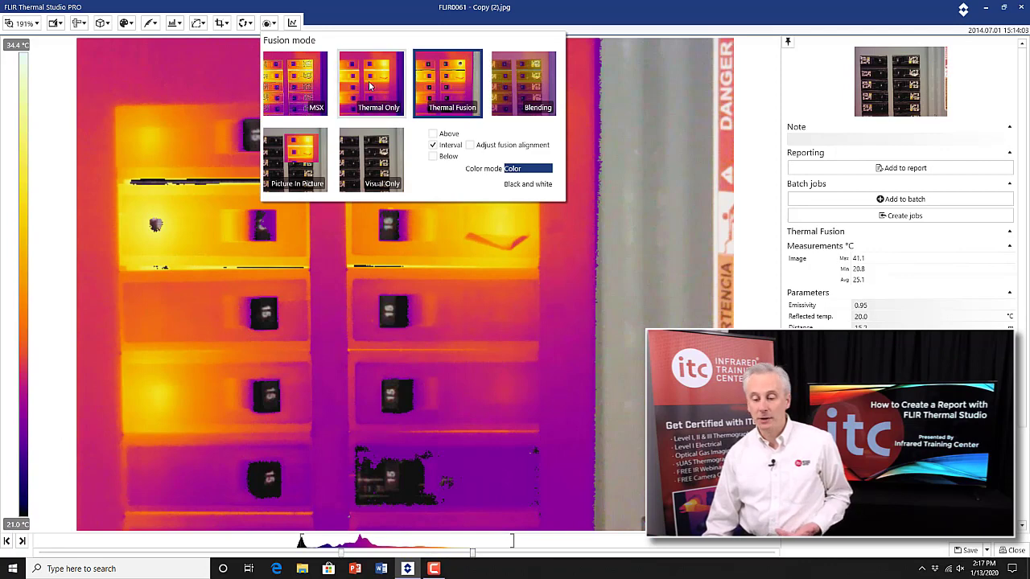
{"action": "left_click", "coordinate": [455, 84]}
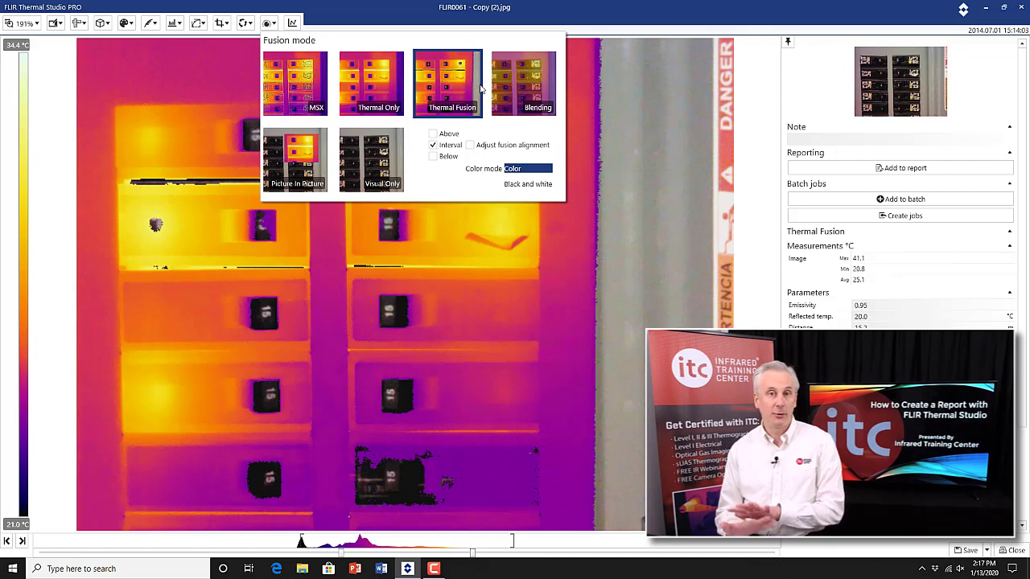
{"action": "left_click", "coordinate": [390, 349]}
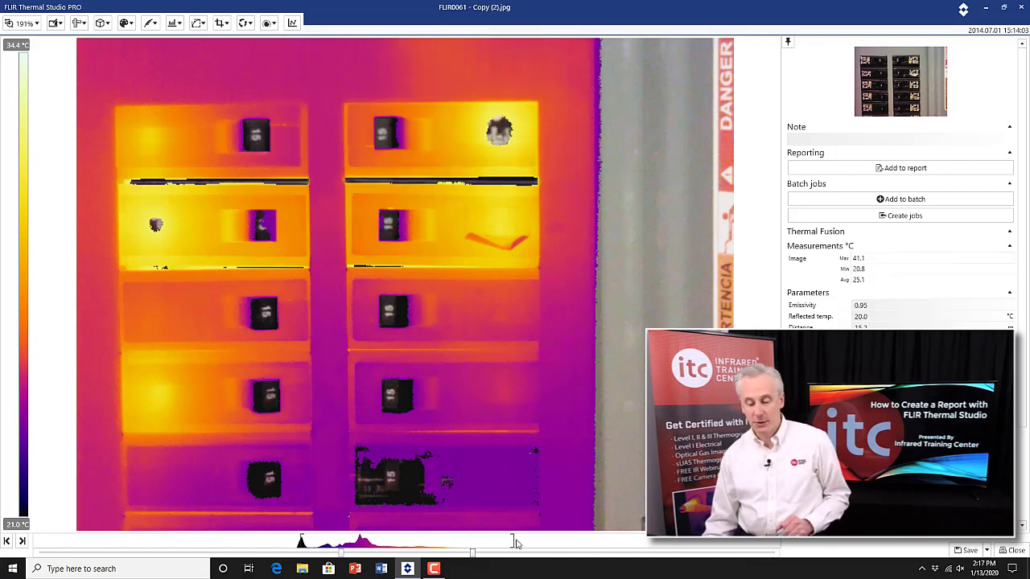
{"action": "left_click_drag", "start_coordinate": [513, 544], "coordinate": [370, 544]}
{"action": "left_click_drag", "start_coordinate": [383, 542], "coordinate": [265, 535]}
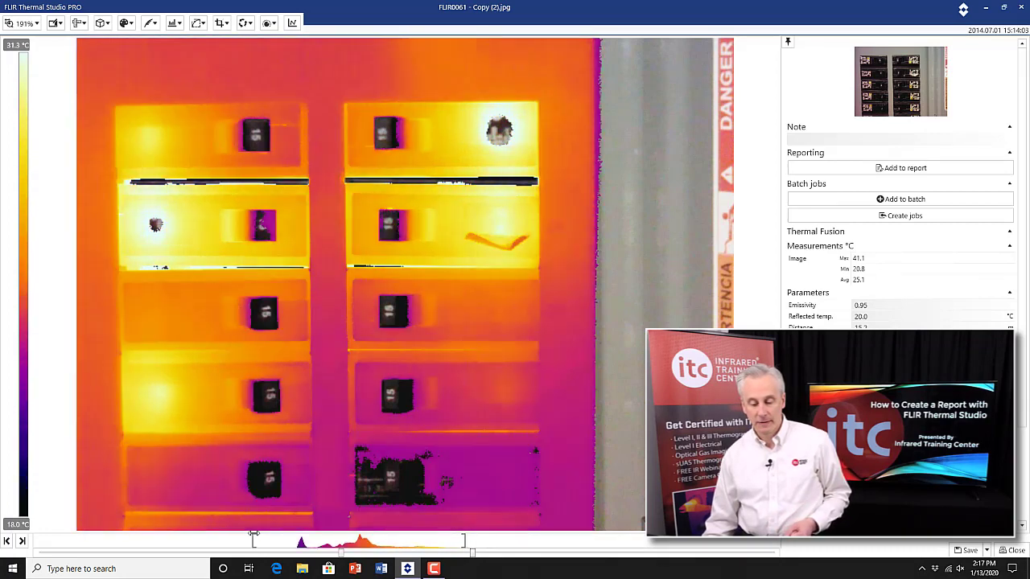
Try the Blending fusion mode on the breaker panel image, and switch it to Picture In Picture.
{"action": "left_click", "coordinate": [269, 22]}
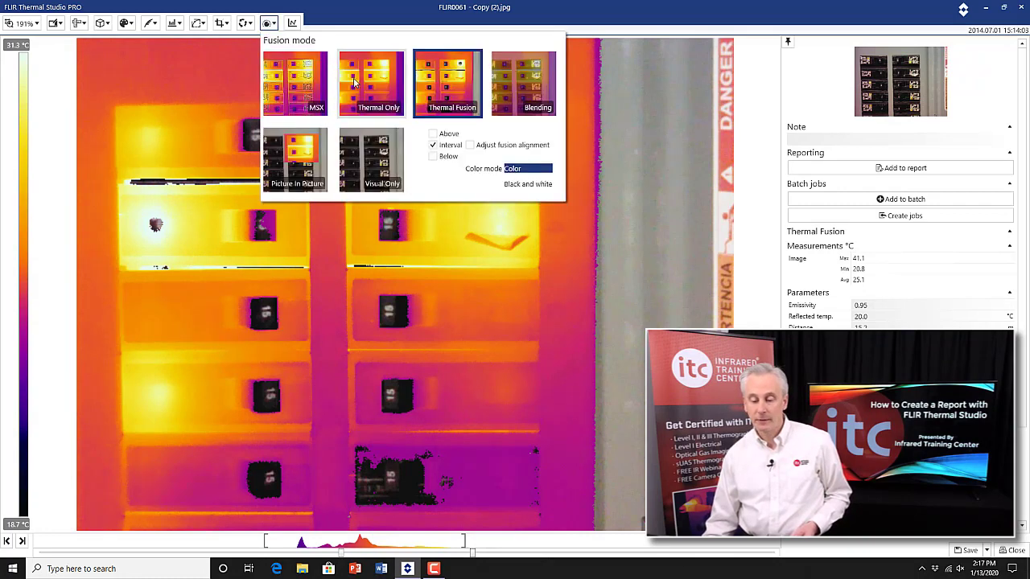
{"action": "left_click", "coordinate": [526, 100]}
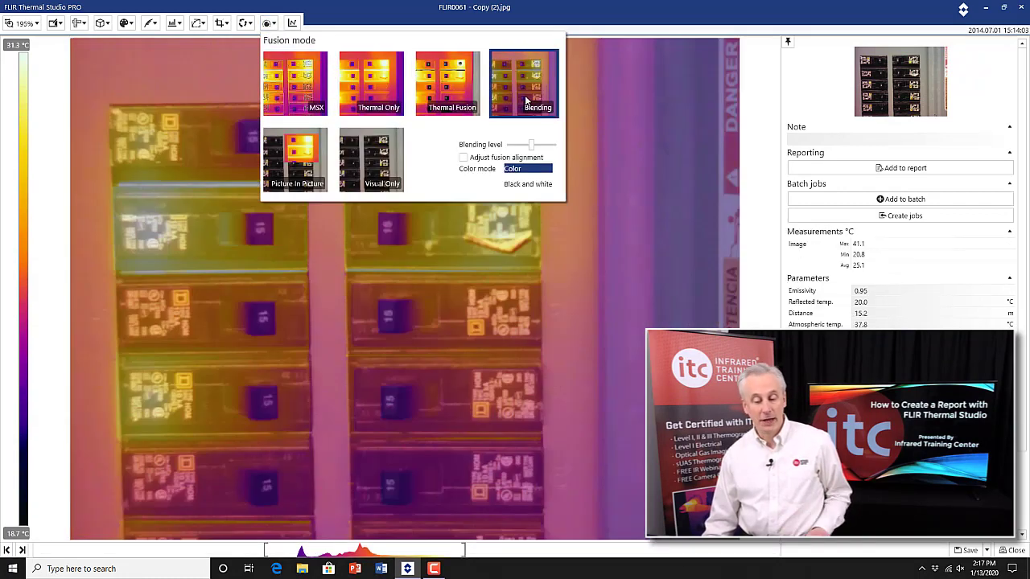
{"action": "left_click", "coordinate": [303, 157]}
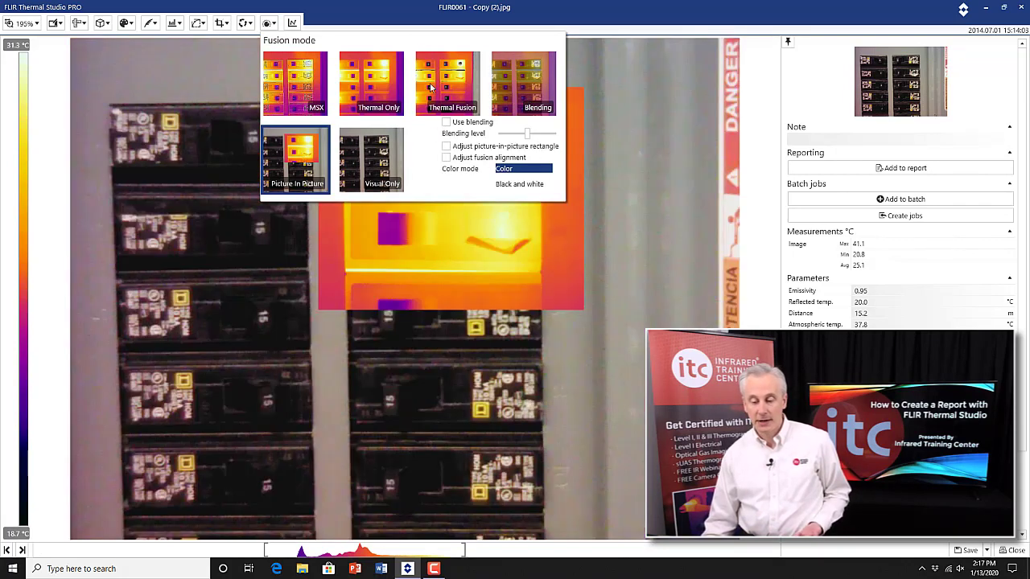
{"action": "left_click", "coordinate": [481, 239]}
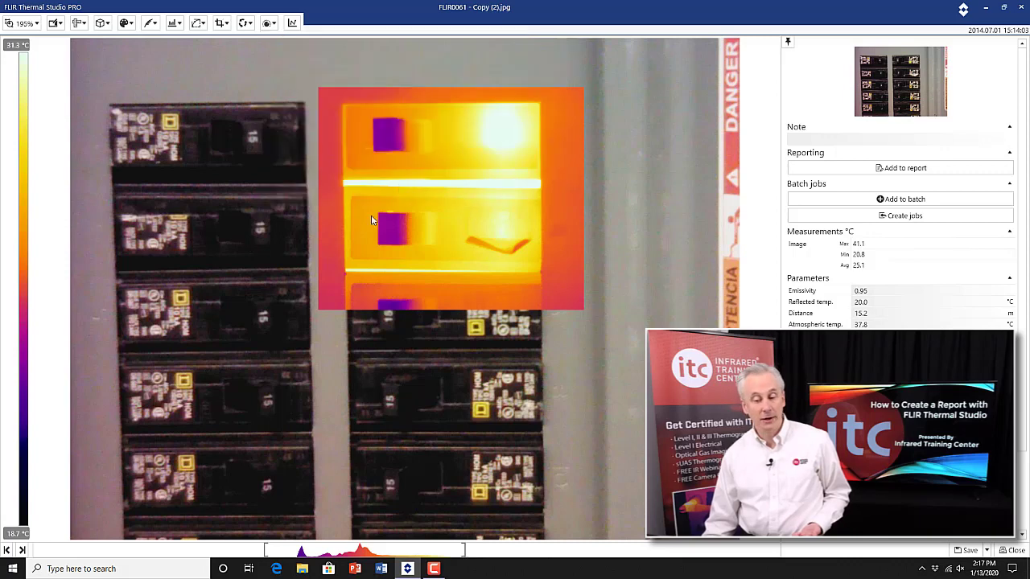
Adjust the picture-in-picture rectangle by moving it down between the breaker columns, enlarging it to cover more breakers, and confirming.
{"action": "left_click", "coordinate": [268, 23]}
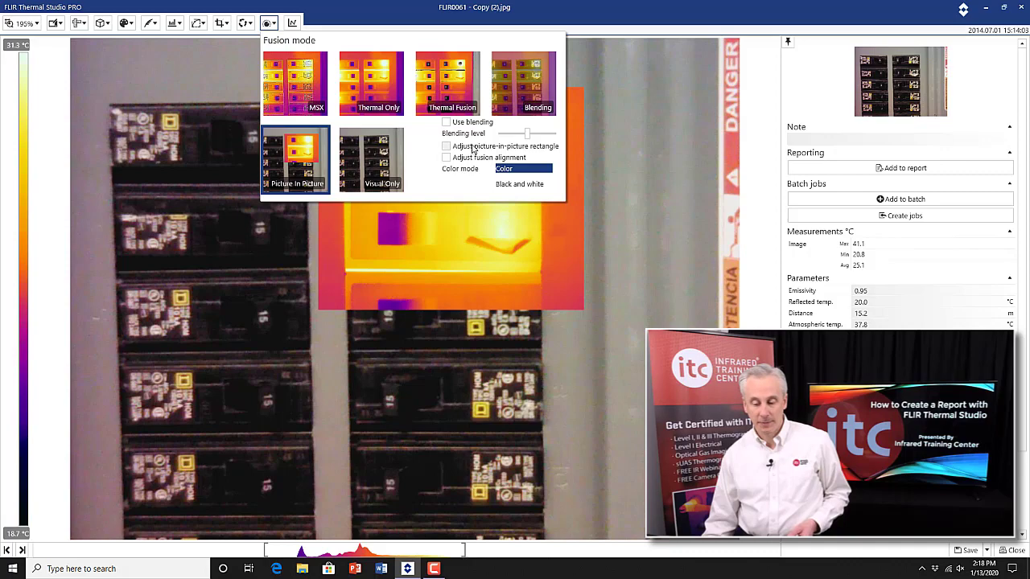
{"action": "left_click", "coordinate": [474, 147]}
{"action": "left_click_drag", "start_coordinate": [379, 275], "coordinate": [294, 311]}
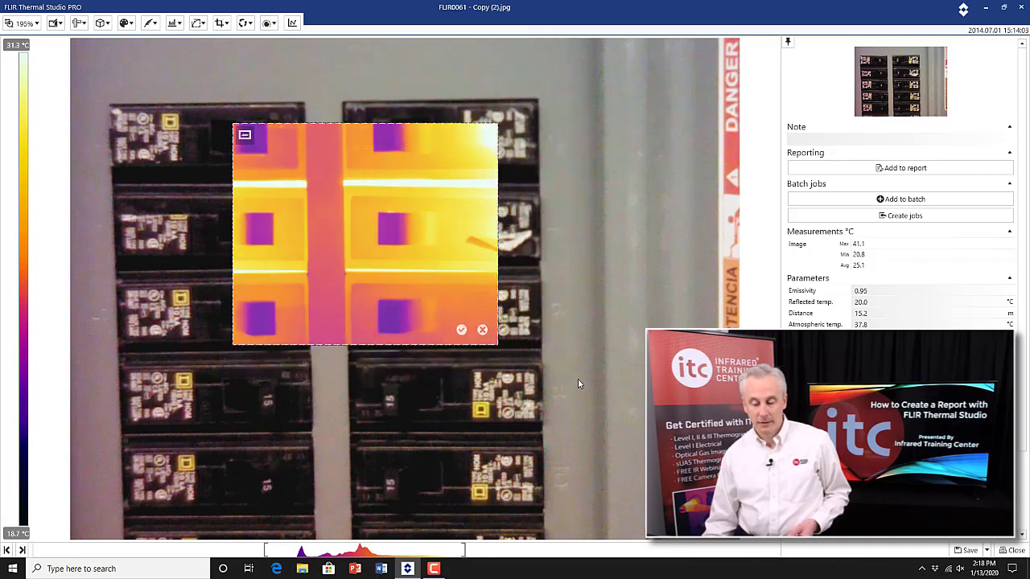
{"action": "left_click_drag", "start_coordinate": [498, 344], "coordinate": [573, 400]}
{"action": "left_click", "coordinate": [538, 387]}
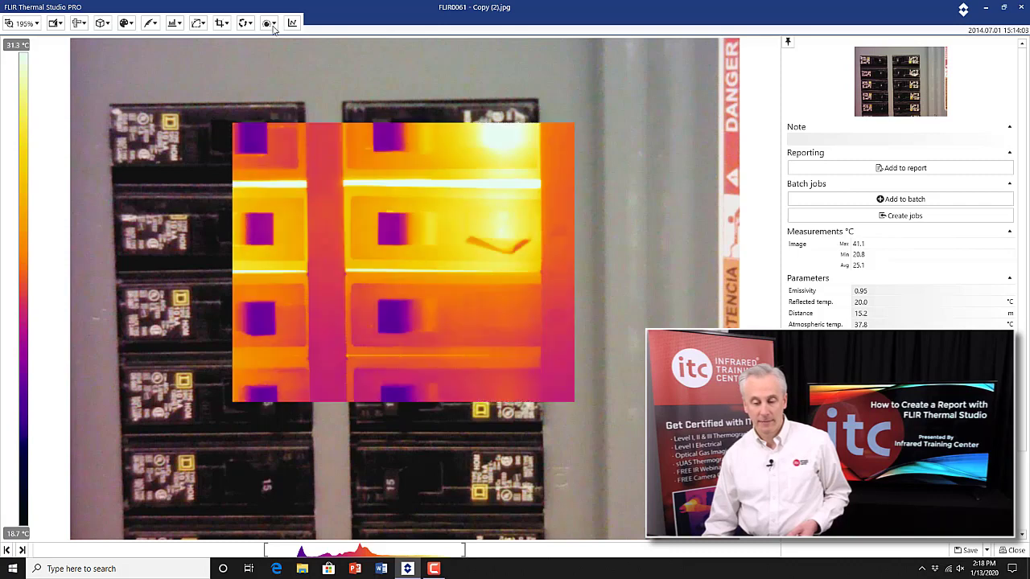
Switch to MSX and adjust the fusion alignment, shifting the visual details off and back onto the breakers, and confirm it.
{"action": "left_click", "coordinate": [268, 23]}
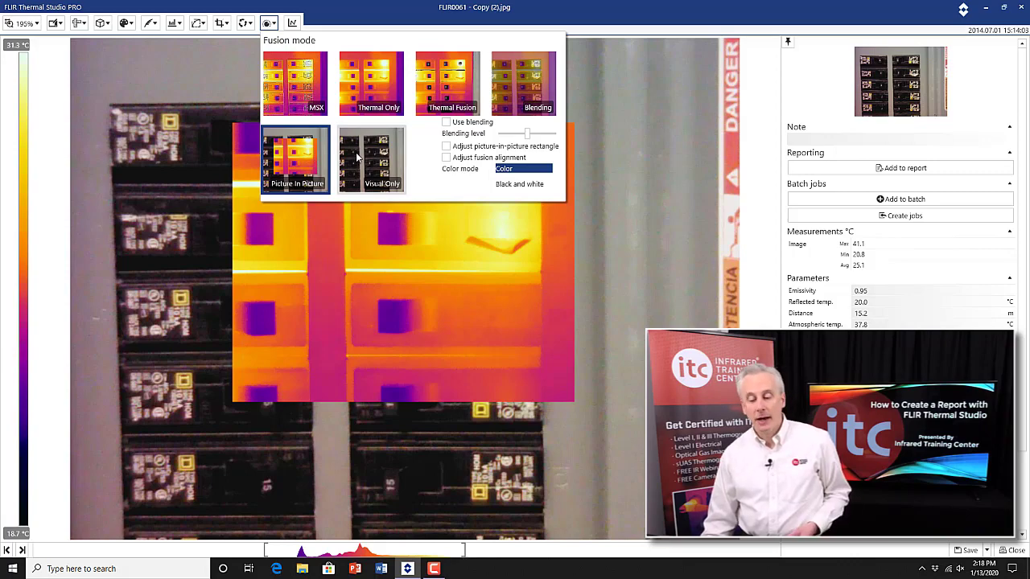
{"action": "left_click", "coordinate": [322, 77]}
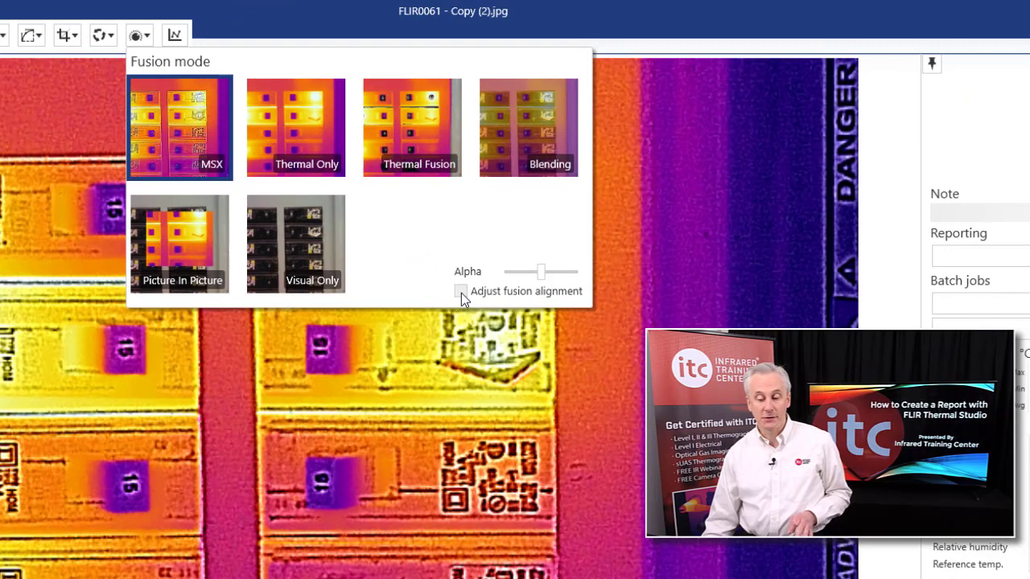
{"action": "left_click", "coordinate": [461, 293]}
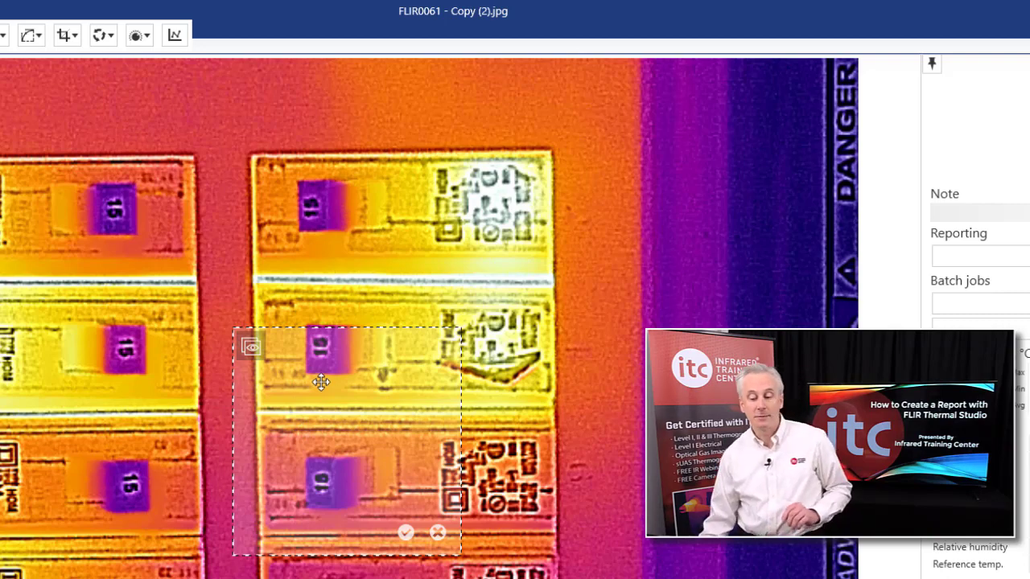
{"action": "left_click_drag", "start_coordinate": [372, 416], "coordinate": [413, 426]}
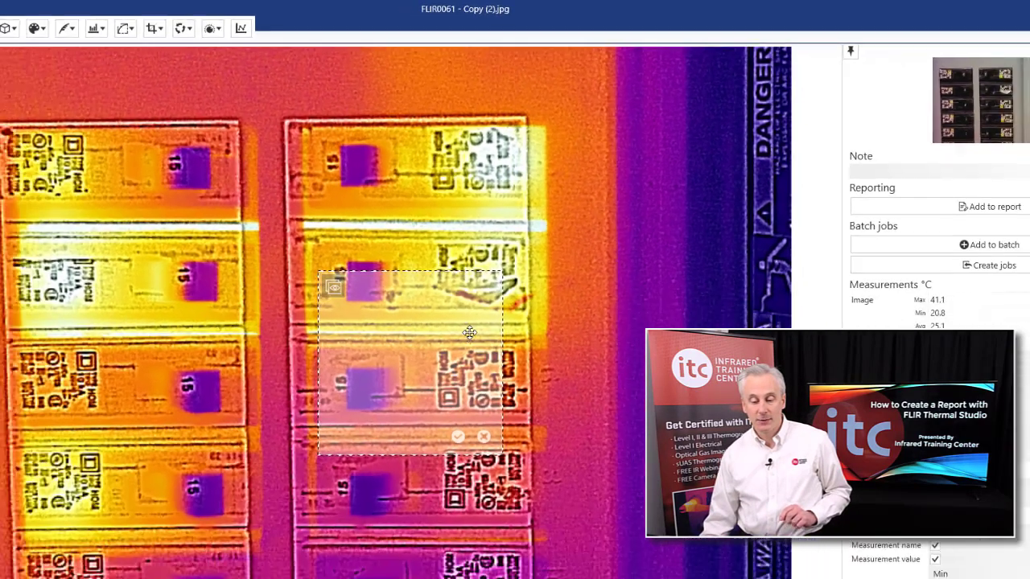
{"action": "left_click_drag", "start_coordinate": [470, 332], "coordinate": [320, 240]}
{"action": "left_click_drag", "start_coordinate": [360, 195], "coordinate": [424, 264]}
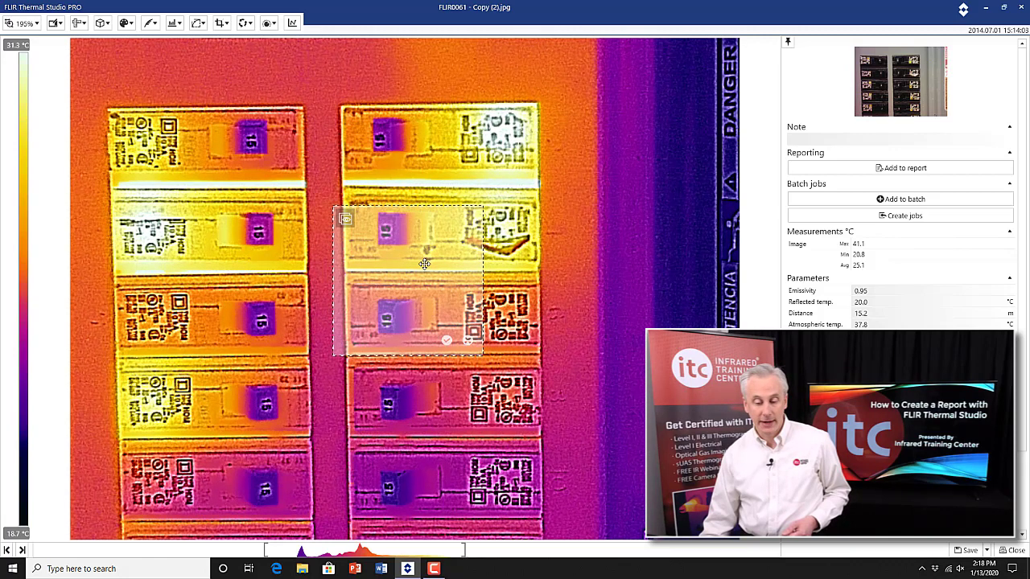
{"action": "left_click", "coordinate": [447, 344]}
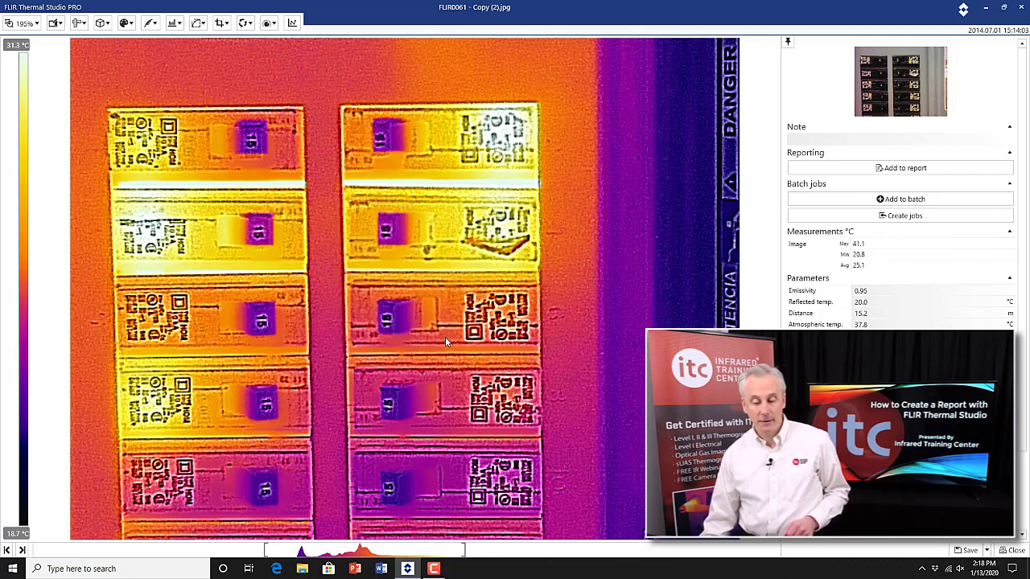
Enable fusion alignment adjustment again and check the option in Thermal Fusion and Blending before returning to MSX.
{"action": "left_click", "coordinate": [268, 23]}
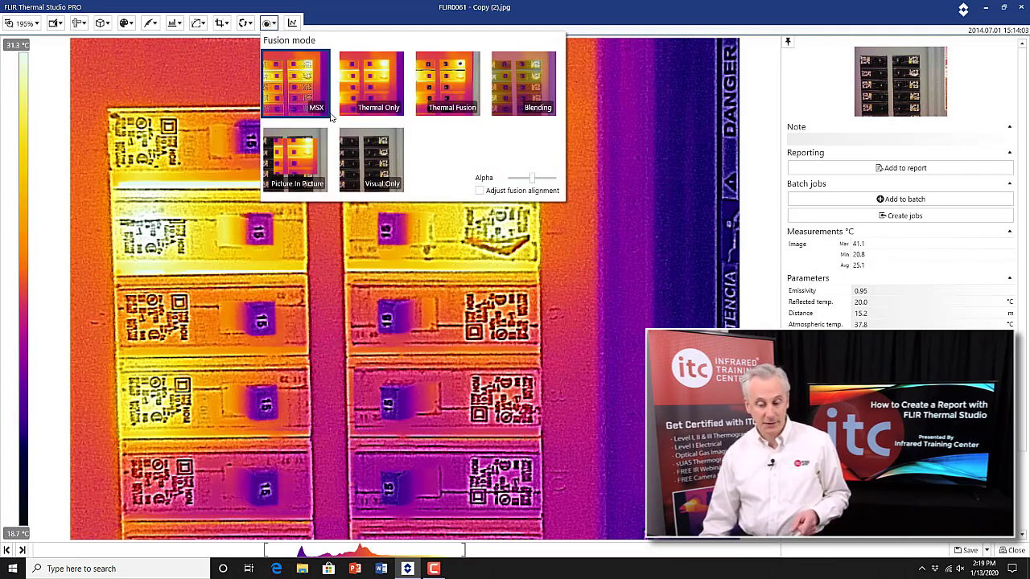
{"action": "left_click", "coordinate": [480, 191]}
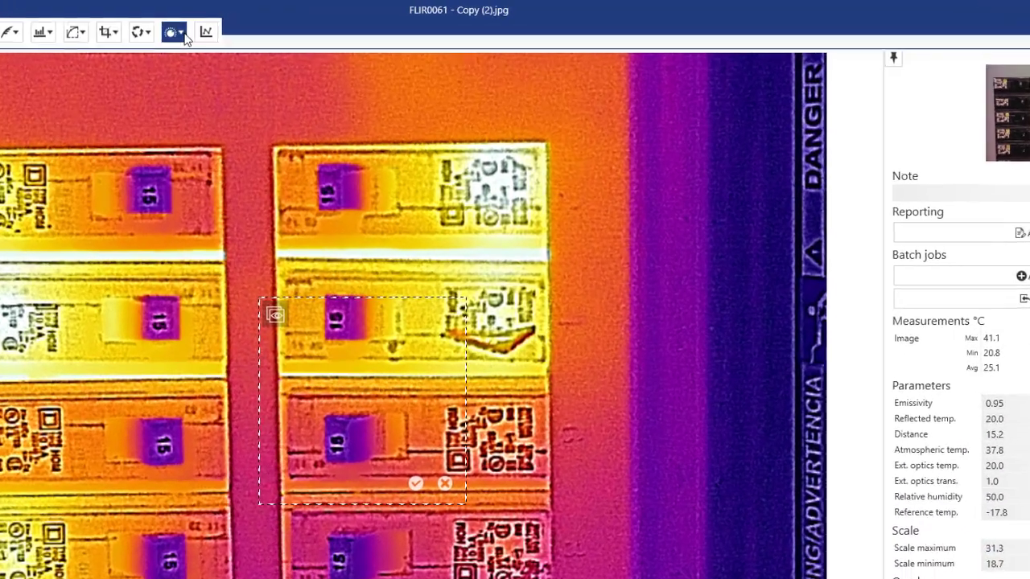
{"action": "left_click", "coordinate": [269, 23]}
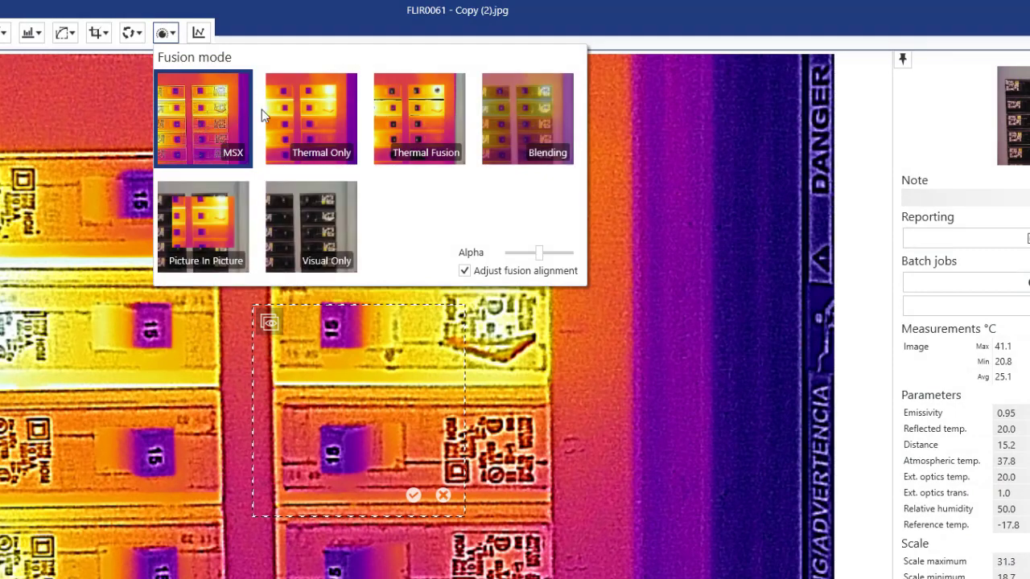
{"action": "left_click", "coordinate": [402, 124]}
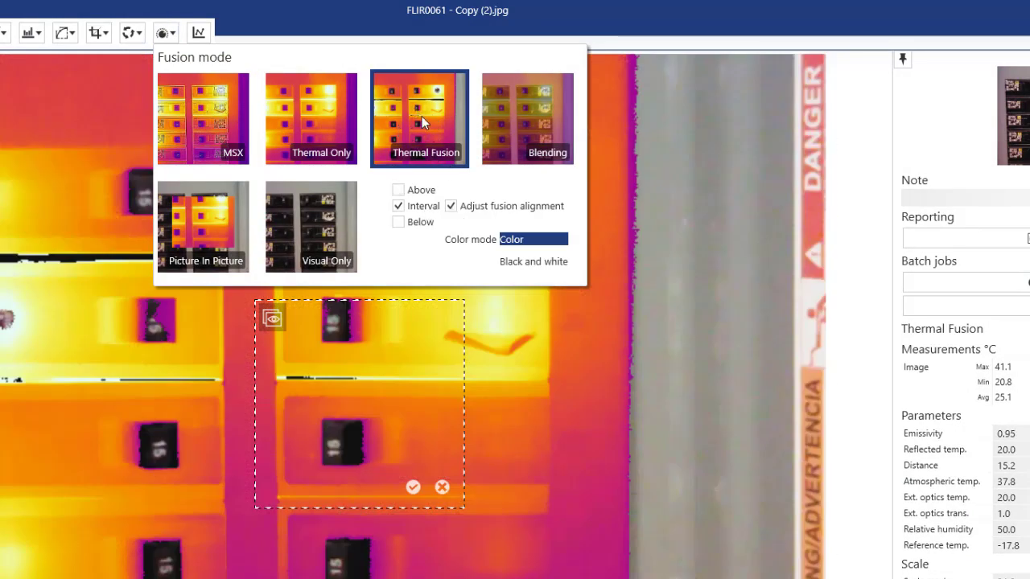
{"action": "left_click", "coordinate": [511, 123]}
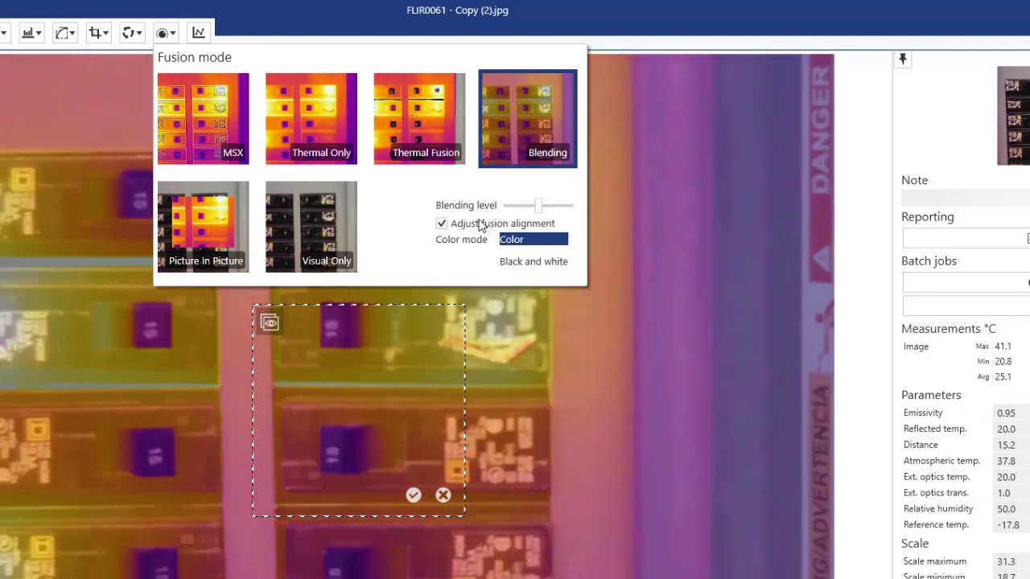
{"action": "left_click", "coordinate": [208, 127]}
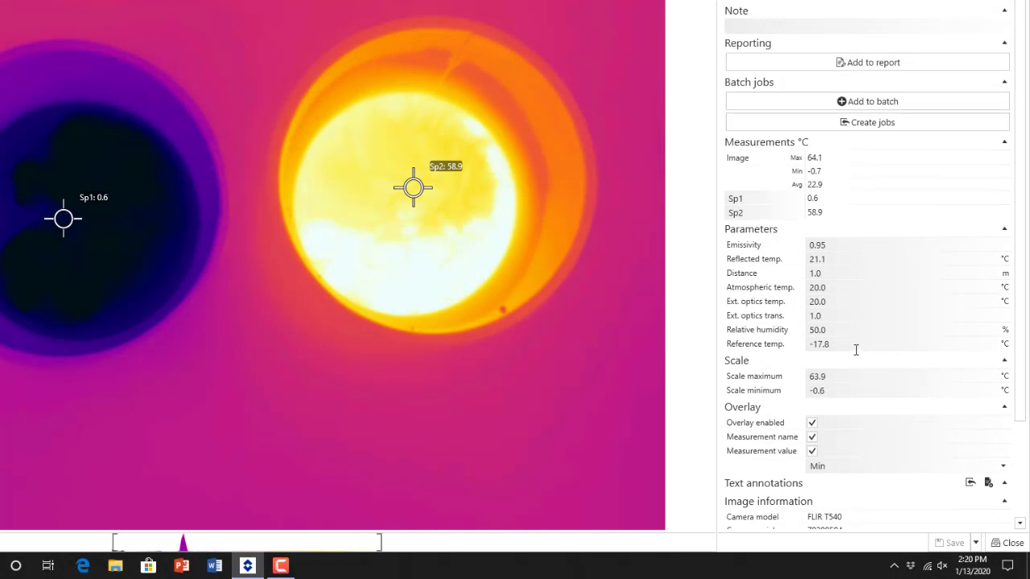
Review the cup image's measurements, parameters, scale, overlay settings and image information.
{"action": "scroll", "coordinate": [846, 378], "scroll_direction": "down", "scroll_amount": 1}
{"action": "scroll", "coordinate": [846, 378], "scroll_direction": "down", "scroll_amount": 2}
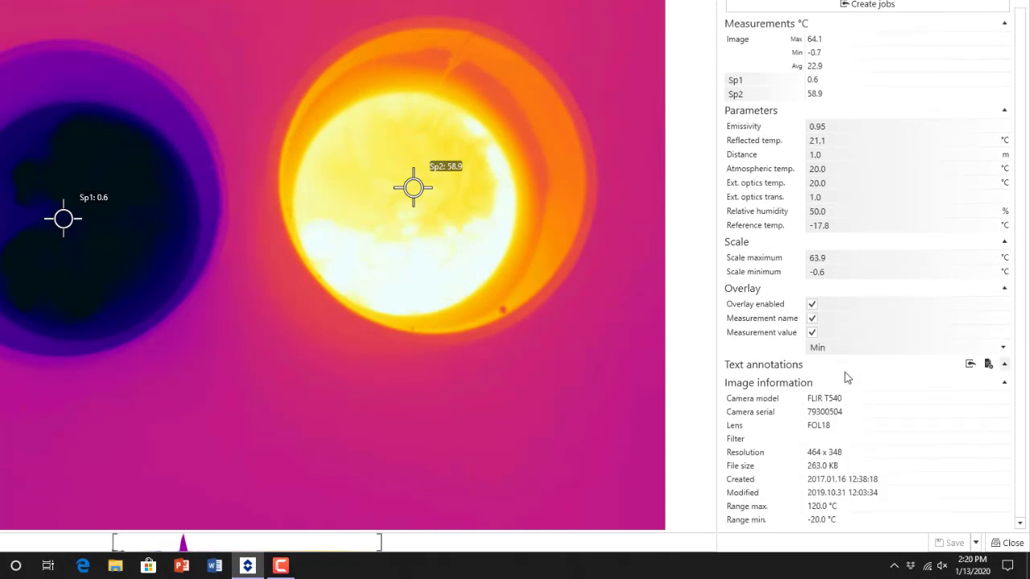
{"action": "scroll", "coordinate": [848, 429], "scroll_direction": "up", "scroll_amount": 3}
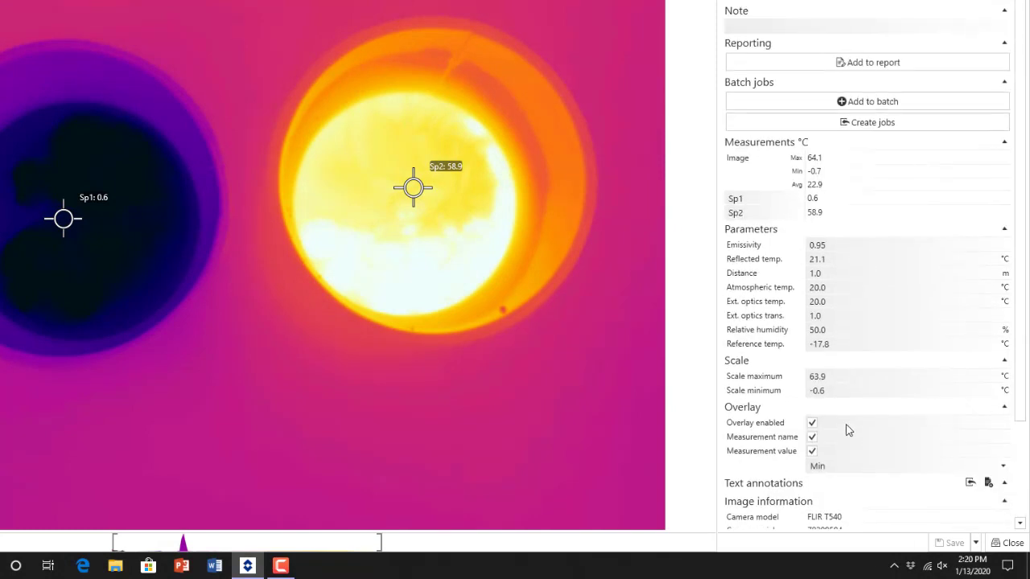
Test how emissivity affects the spot readings by setting it to 0.8 and restoring it to 0.95.
{"action": "scroll", "coordinate": [846, 429], "scroll_direction": "down", "scroll_amount": 3}
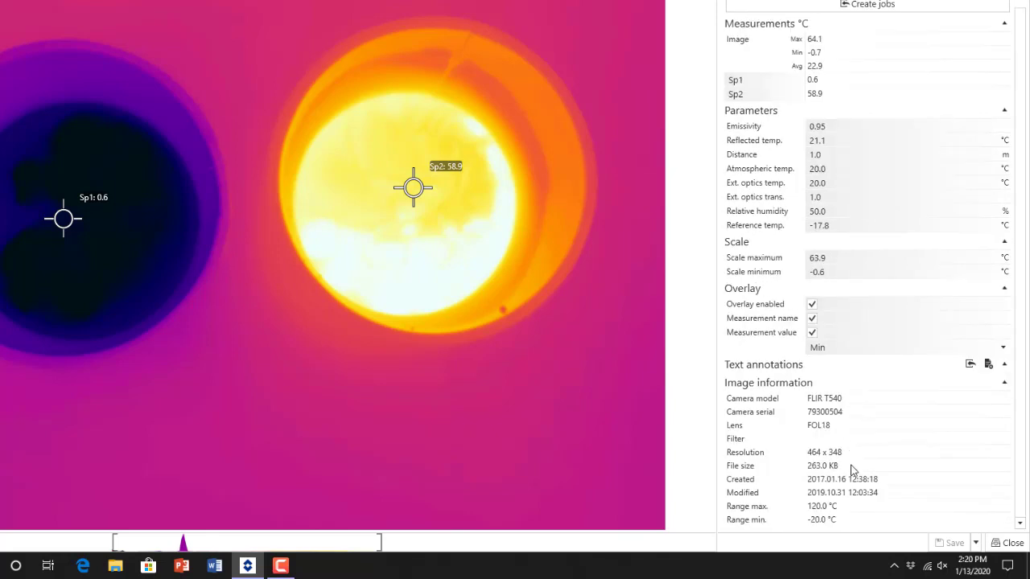
{"action": "scroll", "coordinate": [853, 468], "scroll_direction": "up", "scroll_amount": 3}
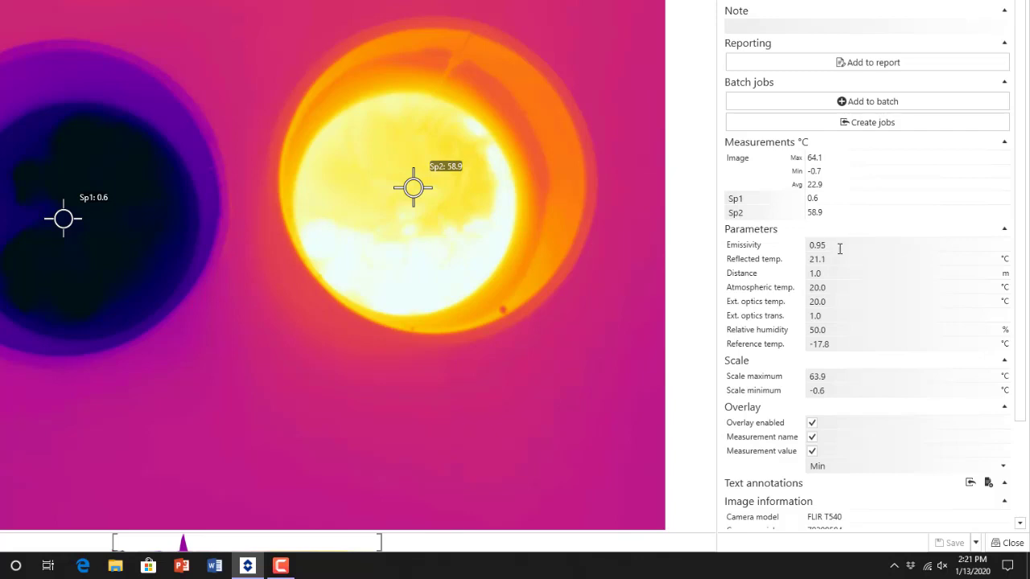
{"action": "key", "text": "BackSpace"}
{"action": "type", "text": "8"}
{"action": "key", "text": "Return"}
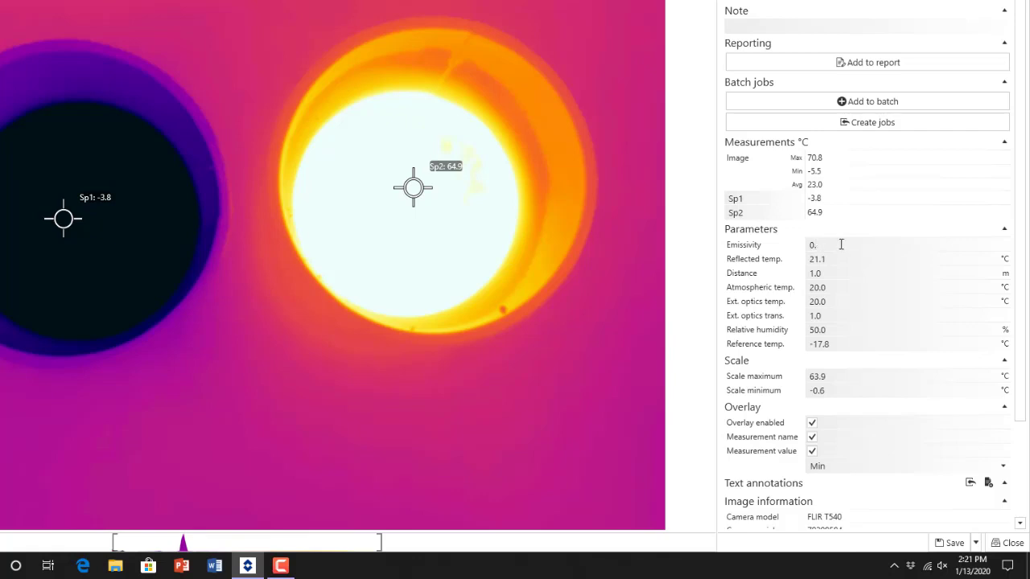
{"action": "left_click", "coordinate": [841, 245]}
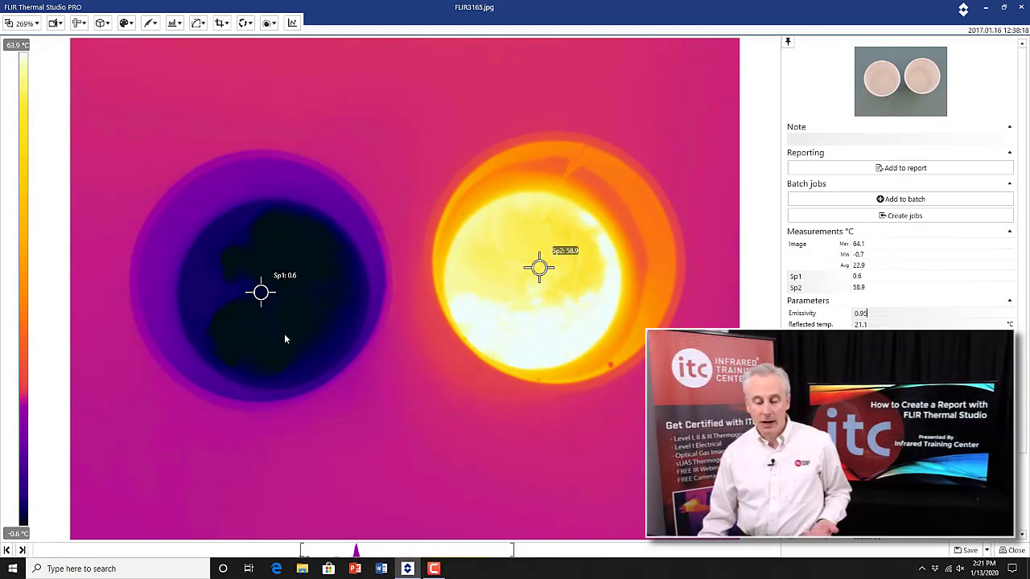
Reposition spotmeters Sp1 and Sp2, moving Sp2 onto the background above the cups, and remove both from the image.
{"action": "left_click_drag", "start_coordinate": [261, 294], "coordinate": [278, 314]}
{"action": "left_click_drag", "start_coordinate": [543, 269], "coordinate": [367, 133]}
{"action": "left_click", "coordinate": [271, 304]}
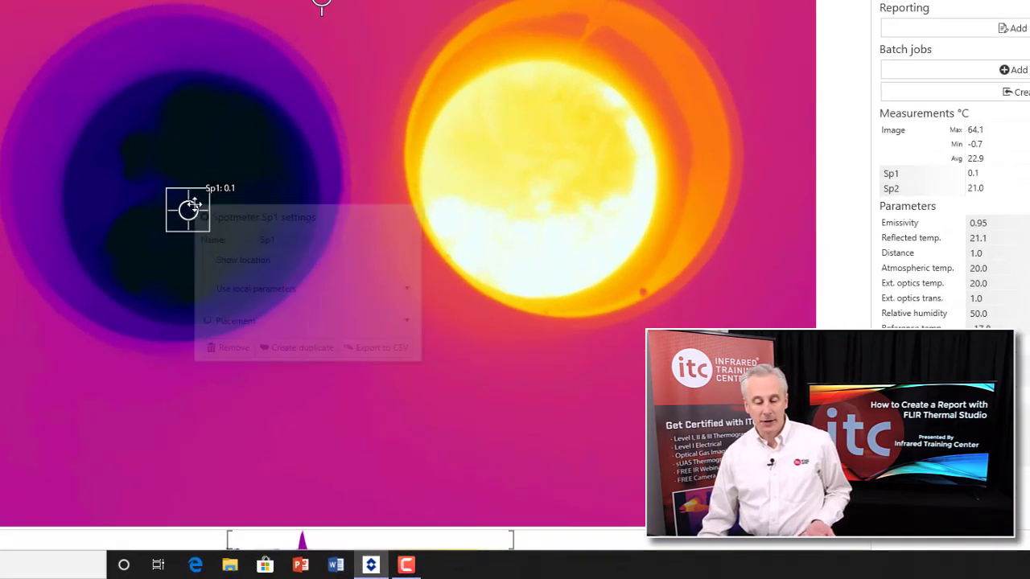
{"action": "left_click", "coordinate": [232, 347]}
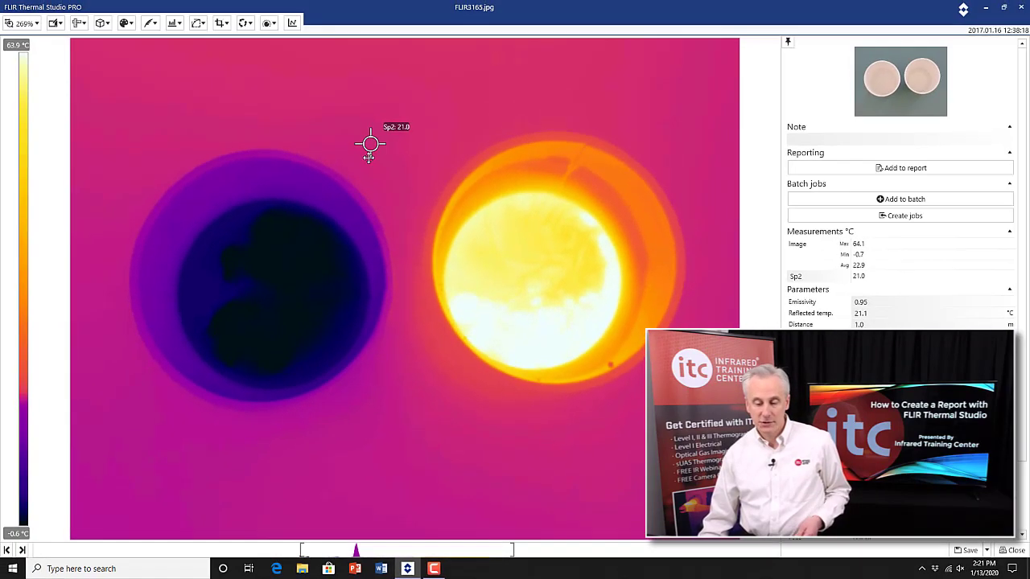
{"action": "left_click", "coordinate": [359, 111]}
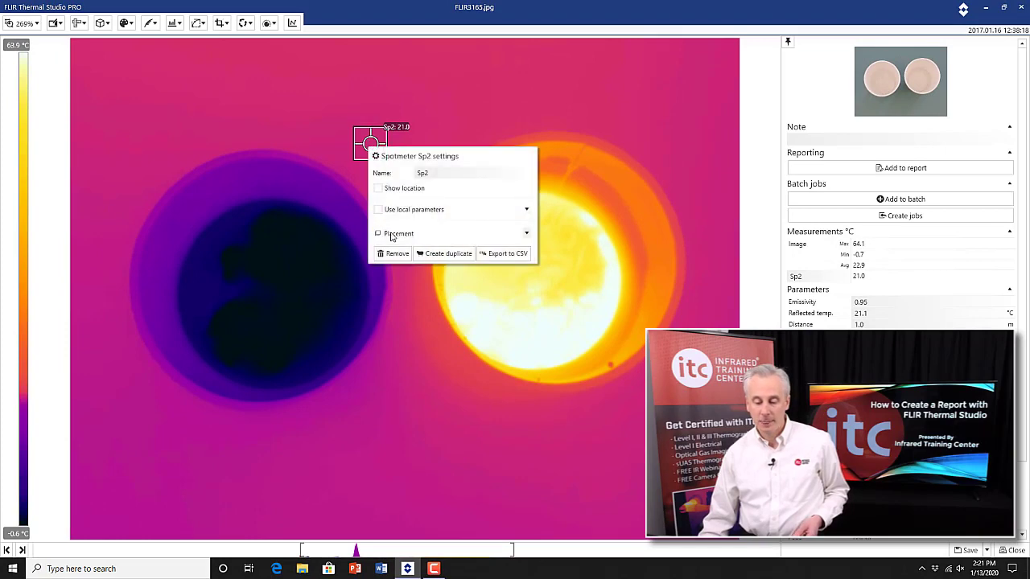
{"action": "left_click", "coordinate": [391, 253]}
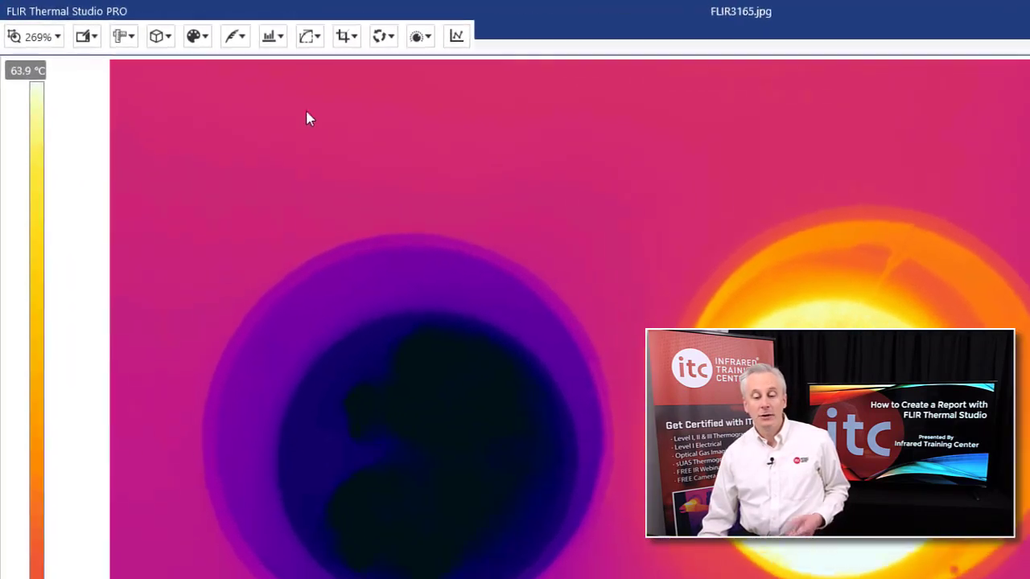
Add a spotmeter at the centre of the hot cup and a horizontal line measurement across the cold cup.
{"action": "left_click", "coordinate": [125, 38]}
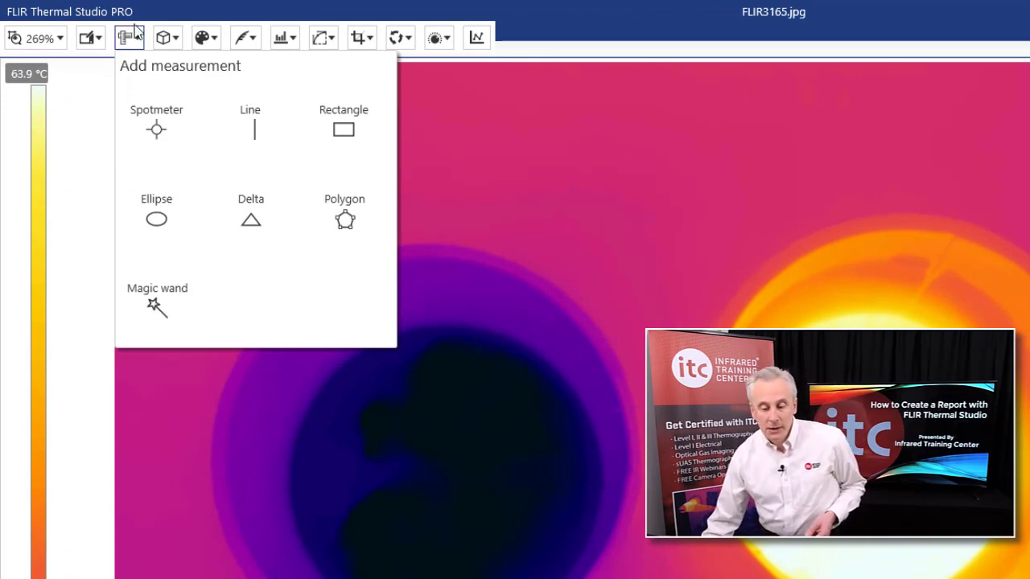
{"action": "left_click", "coordinate": [158, 127]}
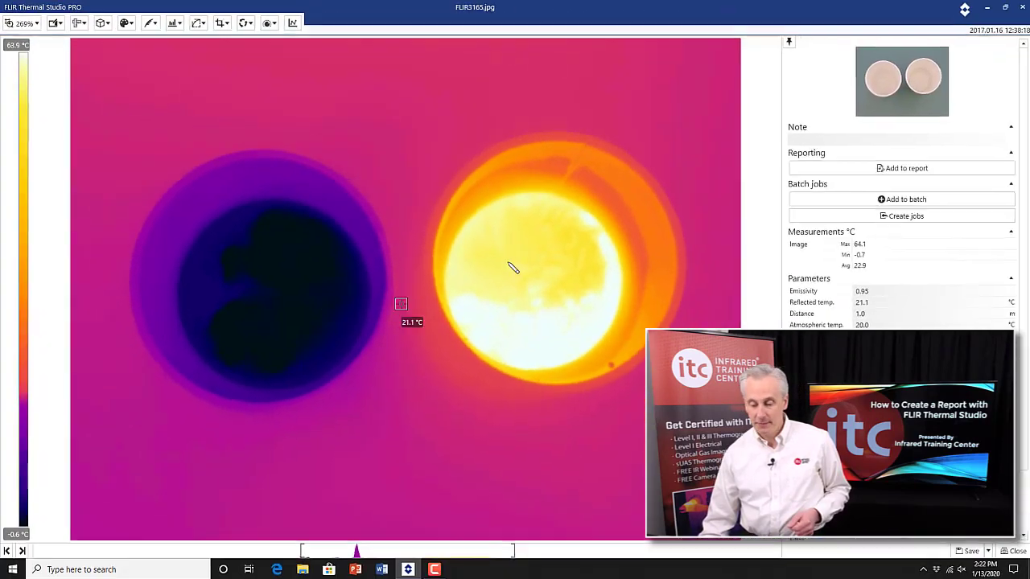
{"action": "left_click", "coordinate": [884, 444]}
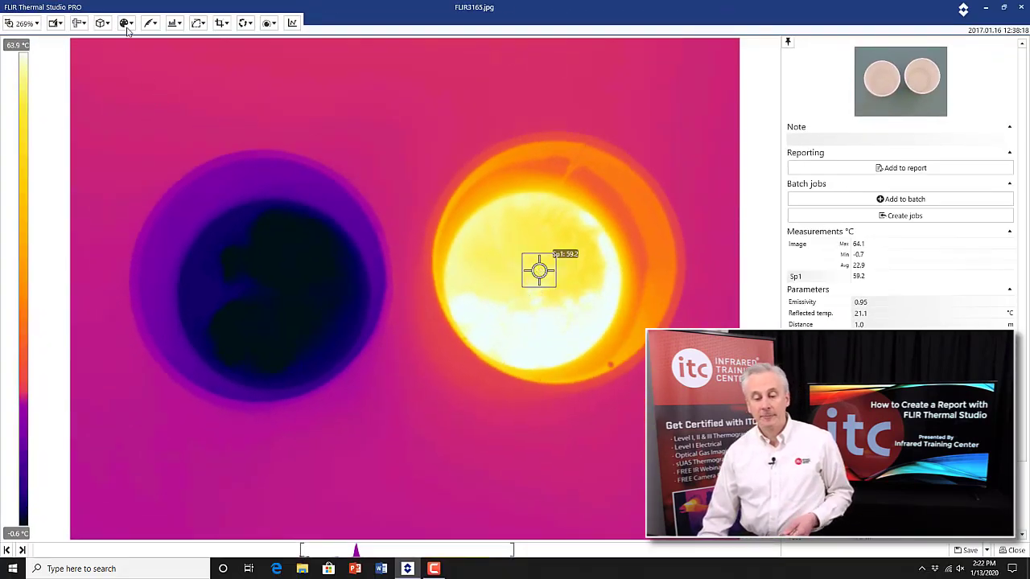
{"action": "left_click", "coordinate": [78, 22]}
{"action": "left_click", "coordinate": [152, 80]}
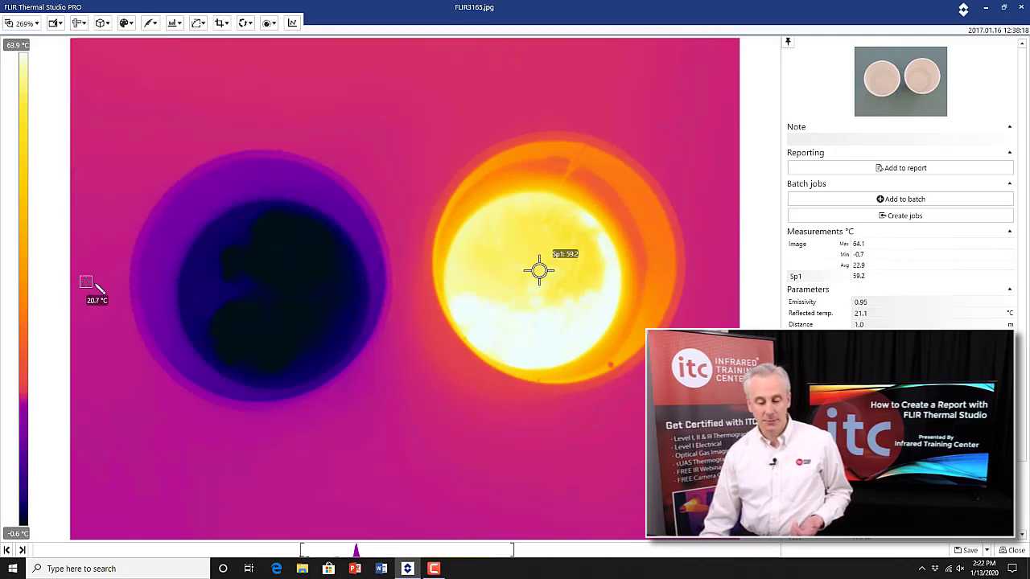
{"action": "left_click_drag", "start_coordinate": [106, 274], "coordinate": [421, 284]}
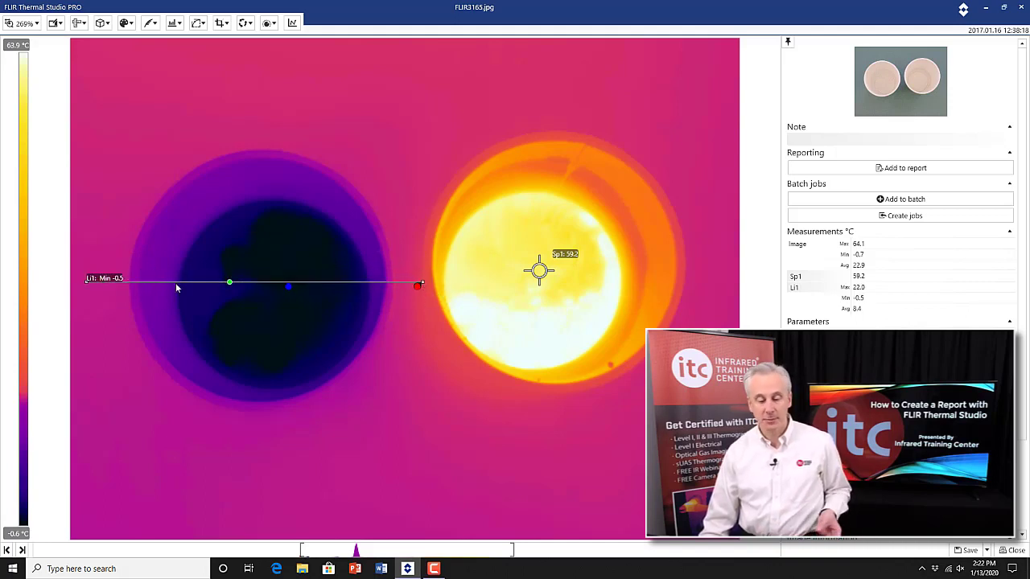
Add a rectangle measurement between the two cups, shift it towards the cold cup, and narrow it from that side.
{"action": "left_click", "coordinate": [84, 24]}
{"action": "left_click", "coordinate": [211, 76]}
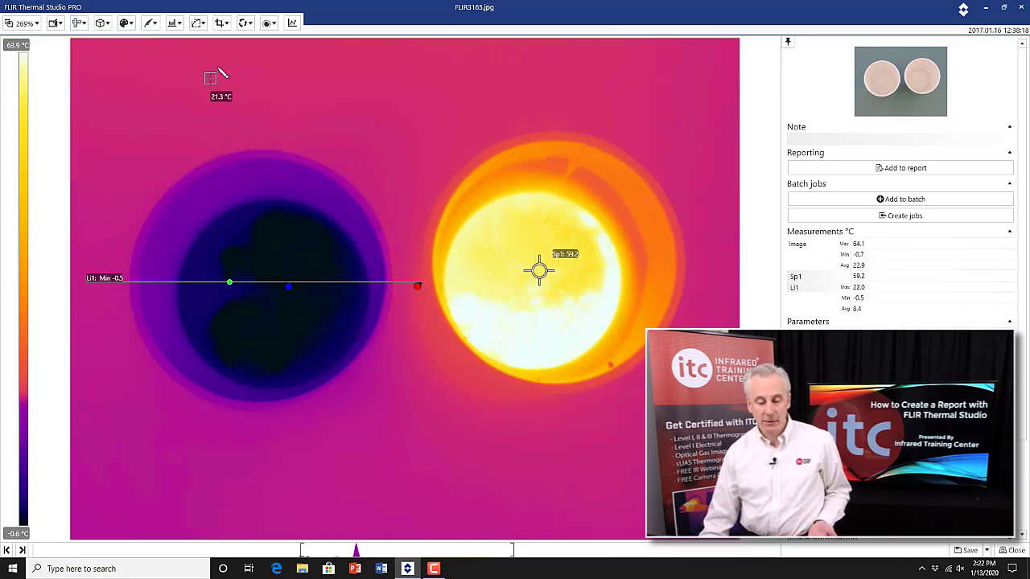
{"action": "left_click_drag", "start_coordinate": [283, 100], "coordinate": [482, 233]}
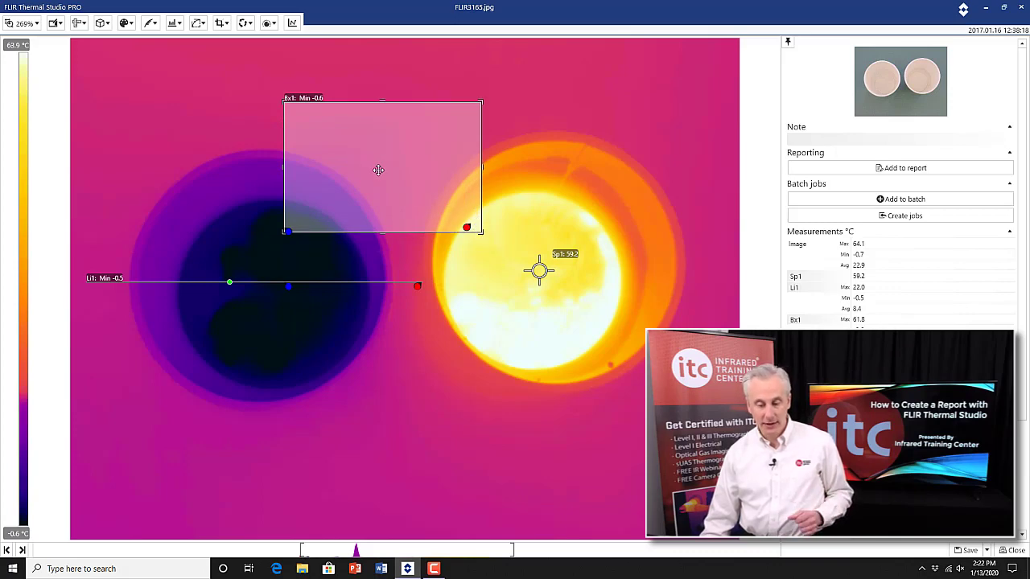
{"action": "left_click_drag", "start_coordinate": [379, 168], "coordinate": [335, 156]}
{"action": "left_click_drag", "start_coordinate": [243, 153], "coordinate": [275, 153]}
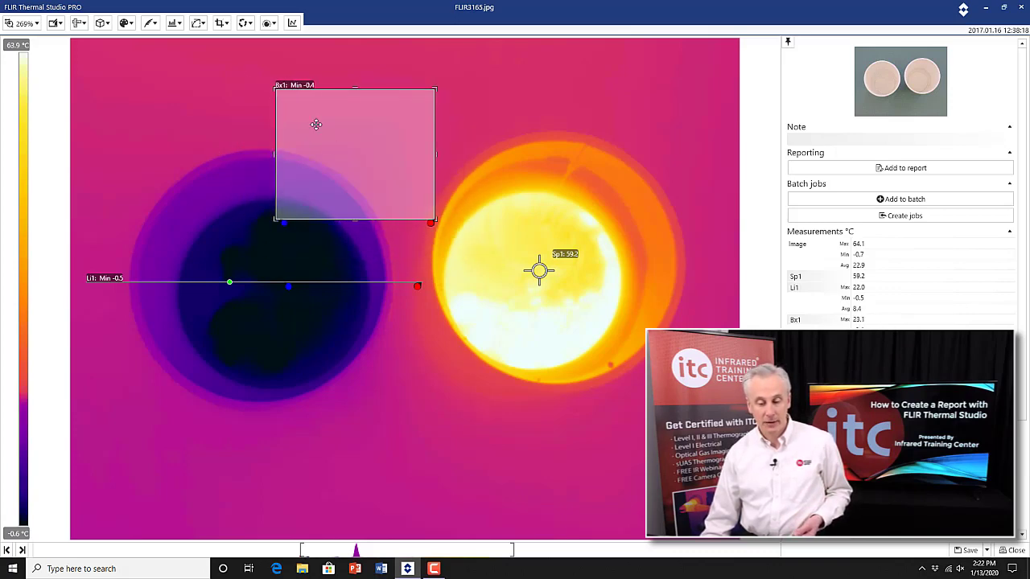
Add an ellipse measurement on the background below and between the two cups.
{"action": "left_click", "coordinate": [79, 23]}
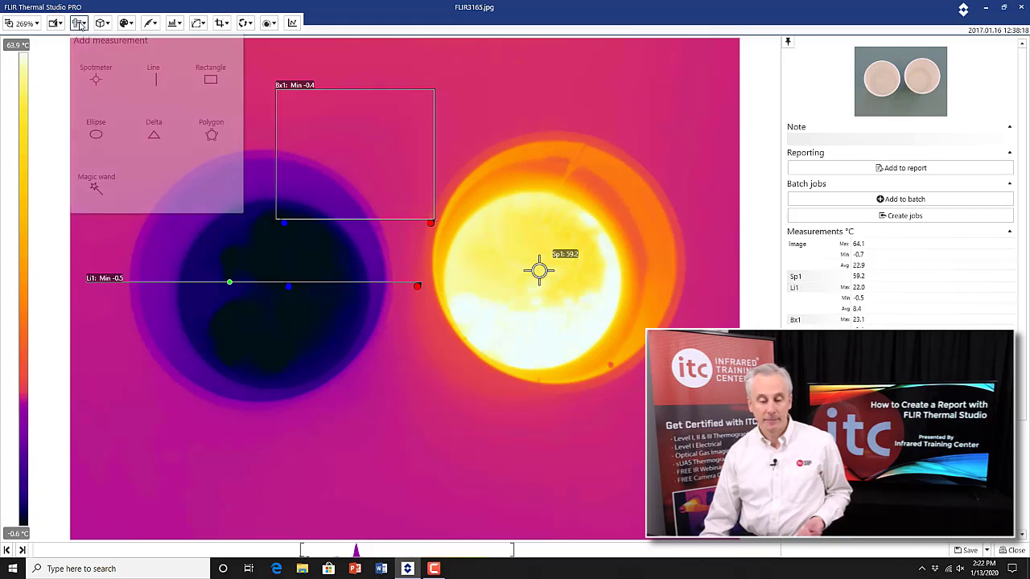
{"action": "left_click", "coordinate": [107, 133]}
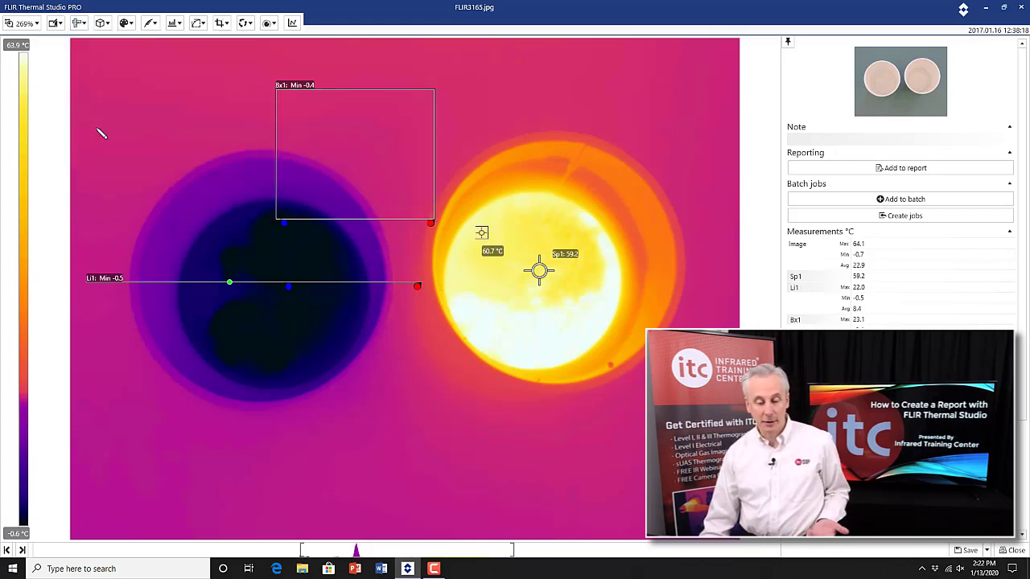
{"action": "left_click_drag", "start_coordinate": [333, 355], "coordinate": [451, 449]}
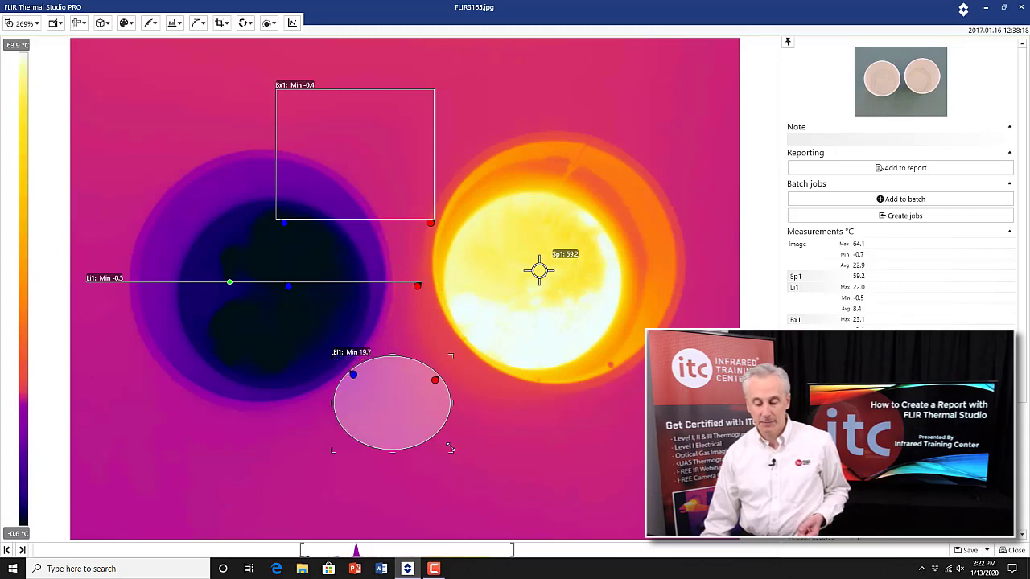
Add a delta measurement with Sp1 as source 1 and set its source 2 to Bx1.
{"action": "left_click", "coordinate": [78, 24]}
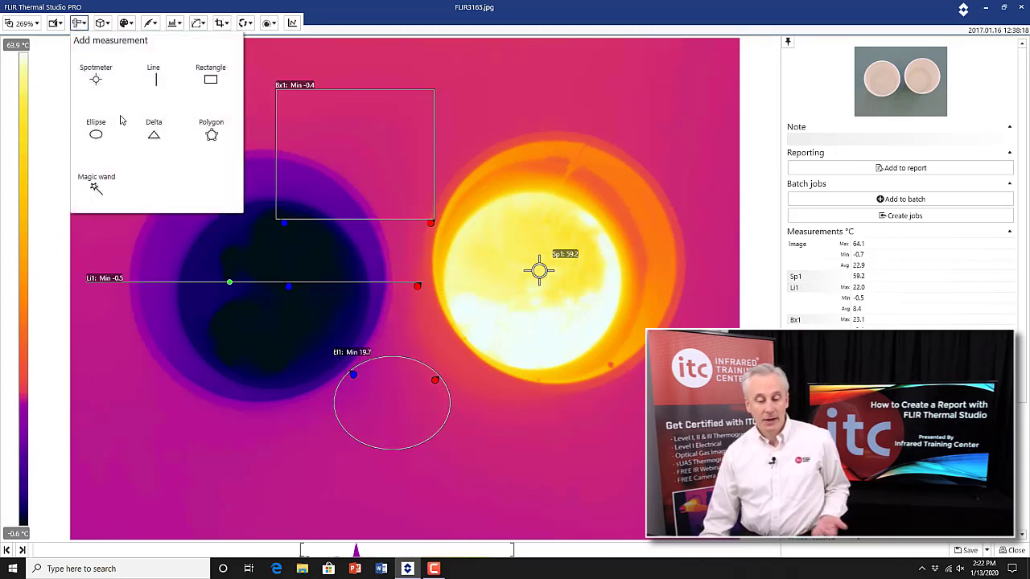
{"action": "left_click", "coordinate": [154, 140]}
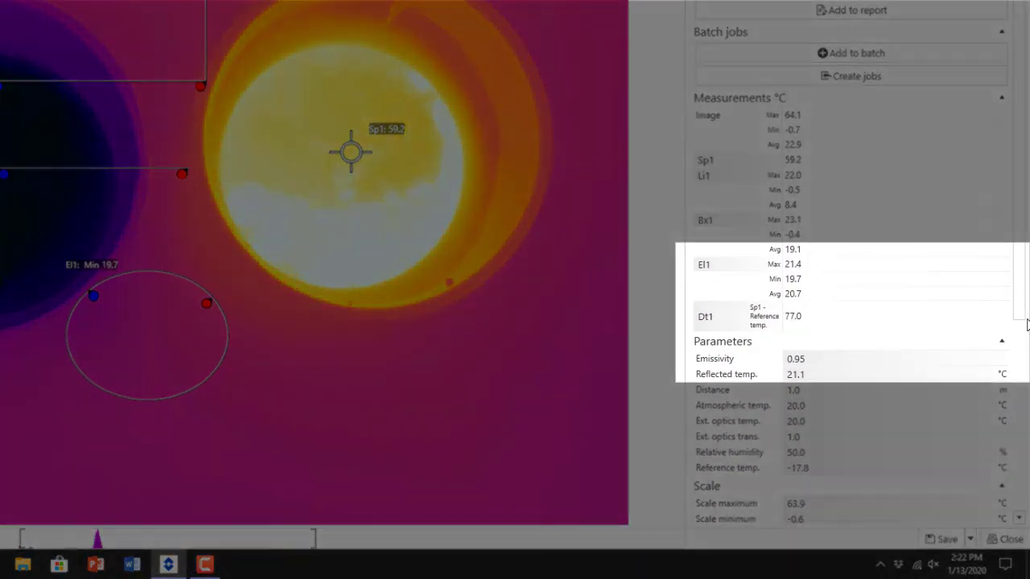
{"action": "mouse_move", "coordinate": [989, 319]}
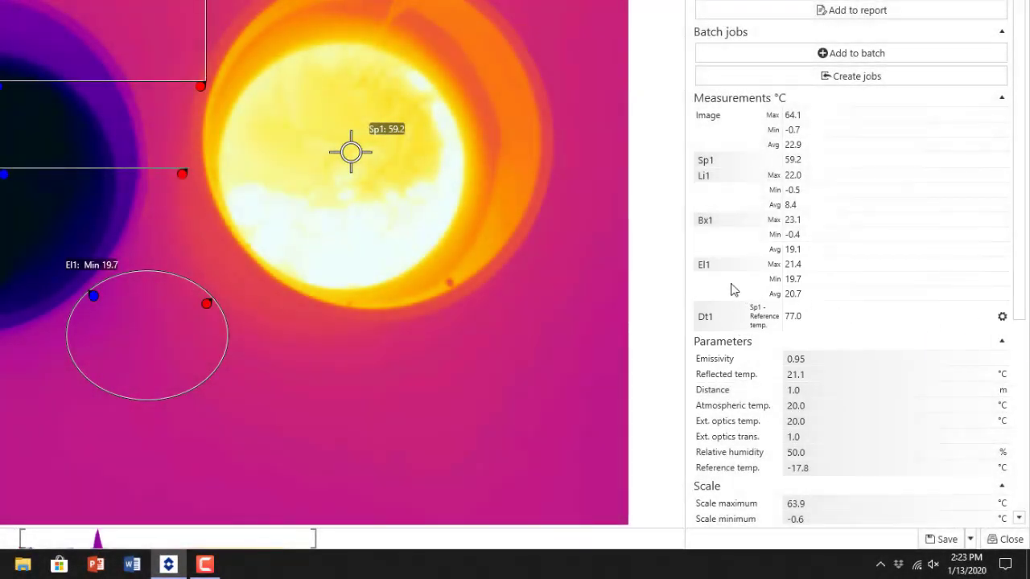
{"action": "left_click", "coordinate": [1003, 319]}
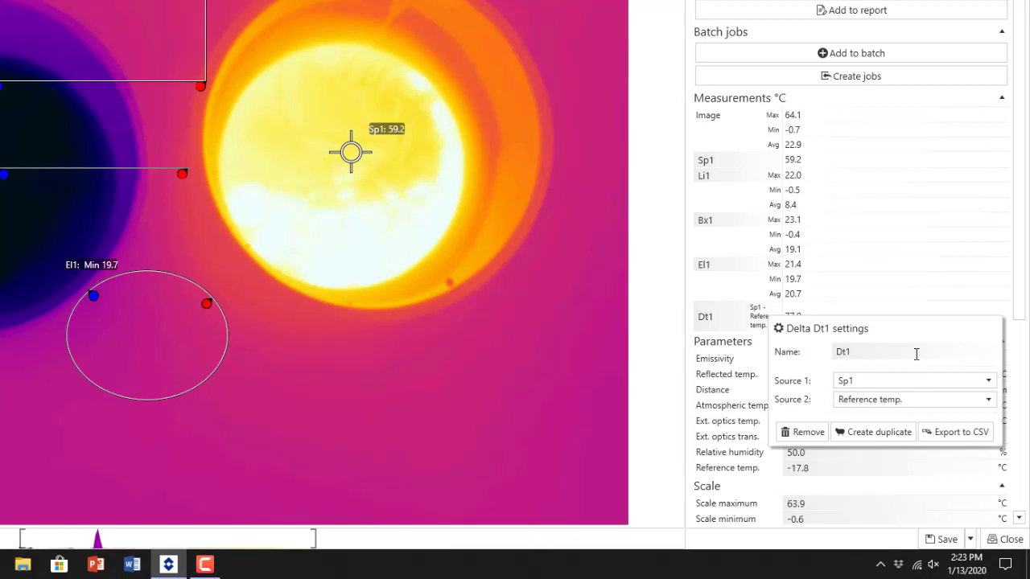
{"action": "left_click", "coordinate": [972, 386]}
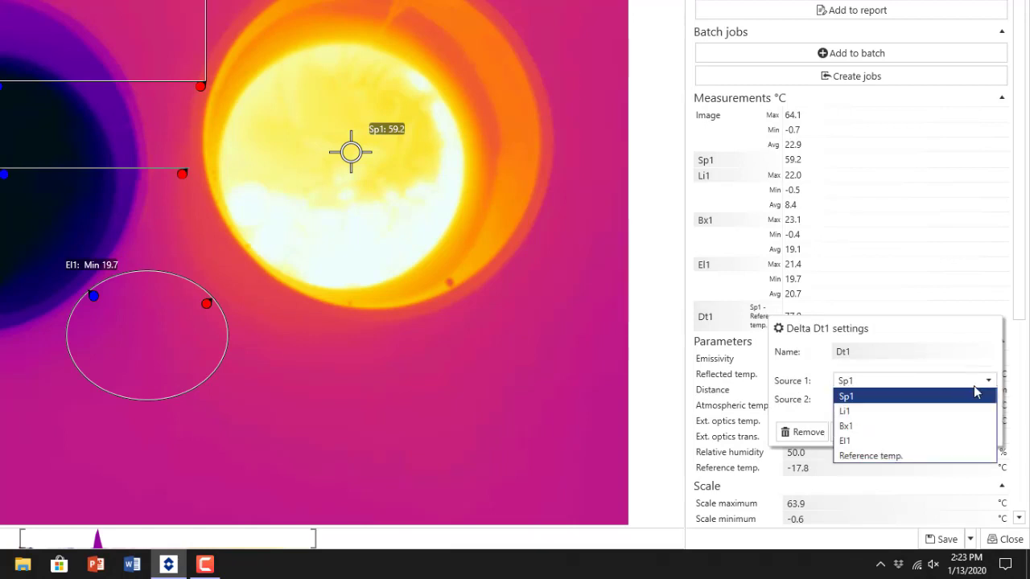
{"action": "left_click", "coordinate": [970, 384]}
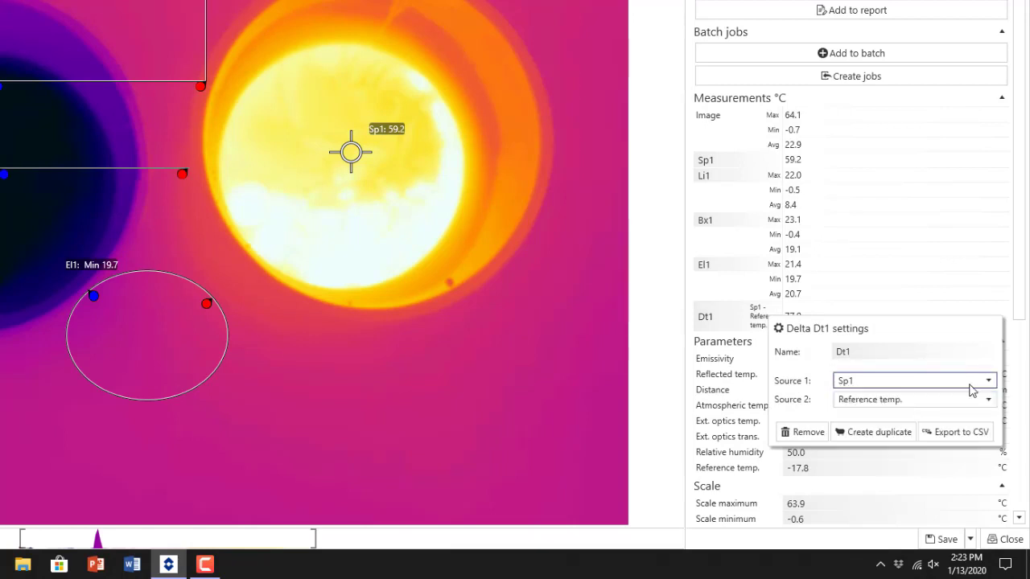
{"action": "left_click", "coordinate": [991, 402]}
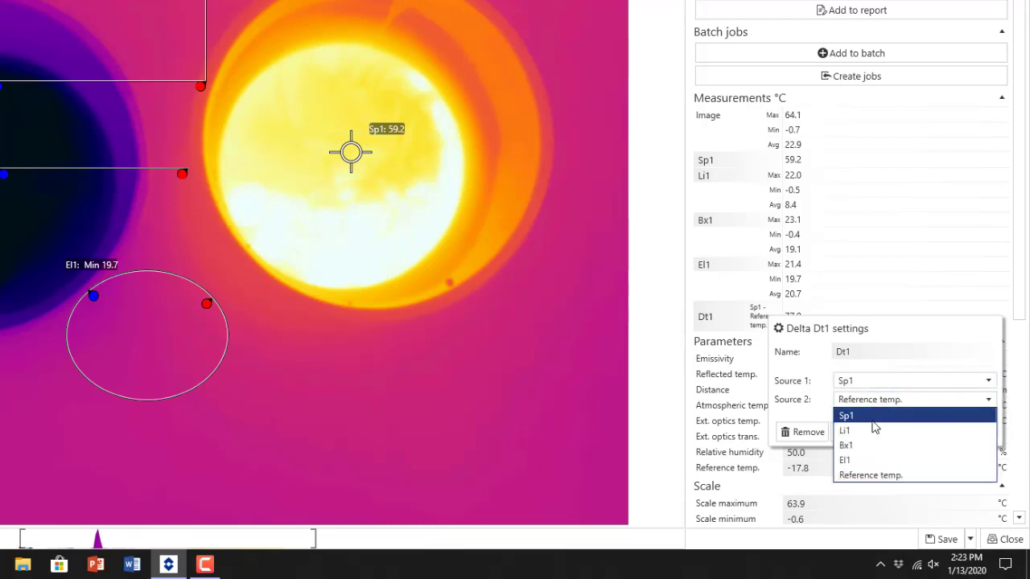
{"action": "left_click", "coordinate": [866, 447]}
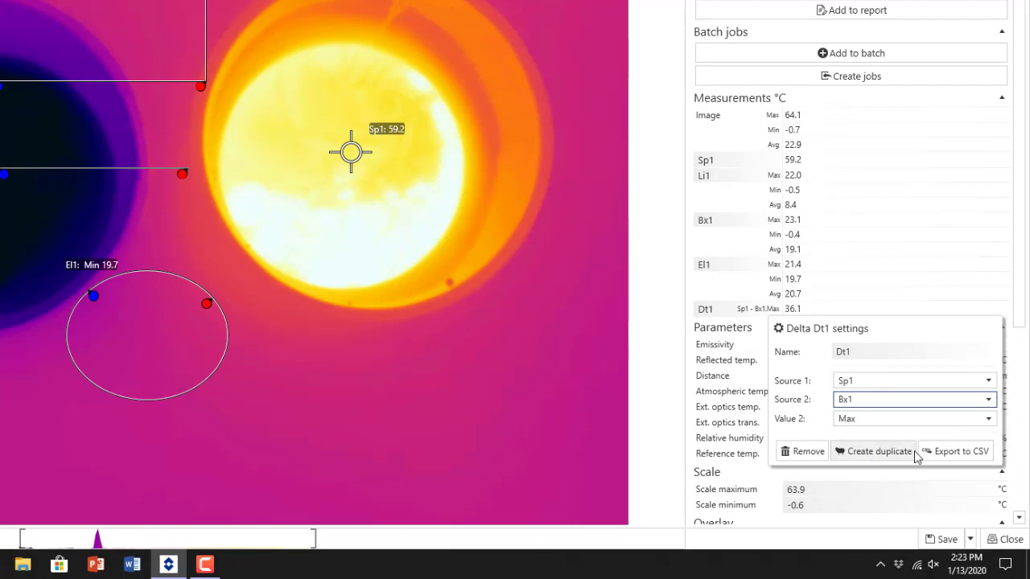
Check the source options of delta Dt1 and remove the delta measurement.
{"action": "left_click", "coordinate": [885, 383]}
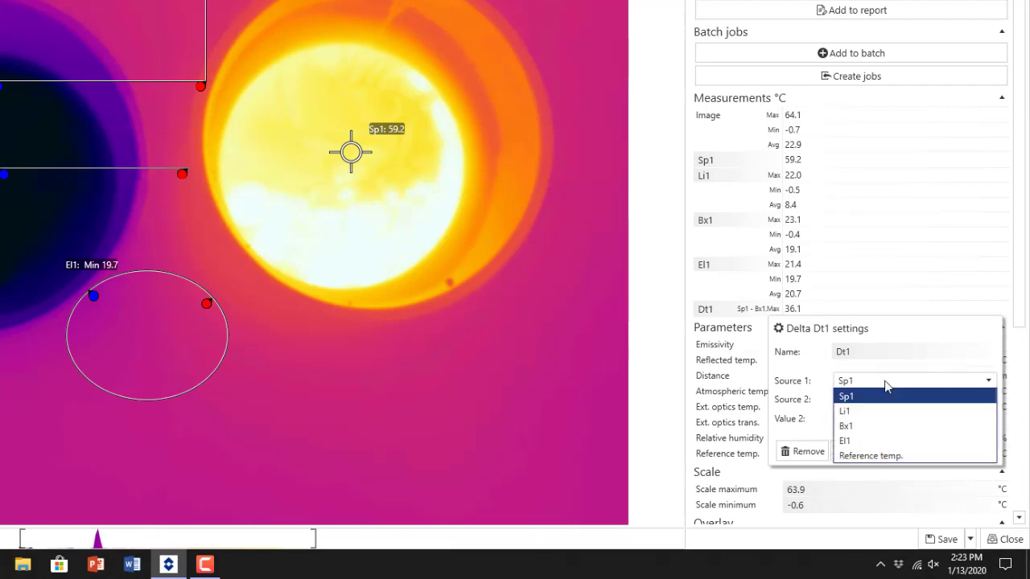
{"action": "left_click", "coordinate": [888, 384]}
{"action": "left_click", "coordinate": [897, 401]}
{"action": "left_click", "coordinate": [897, 401]}
{"action": "left_click", "coordinate": [808, 453]}
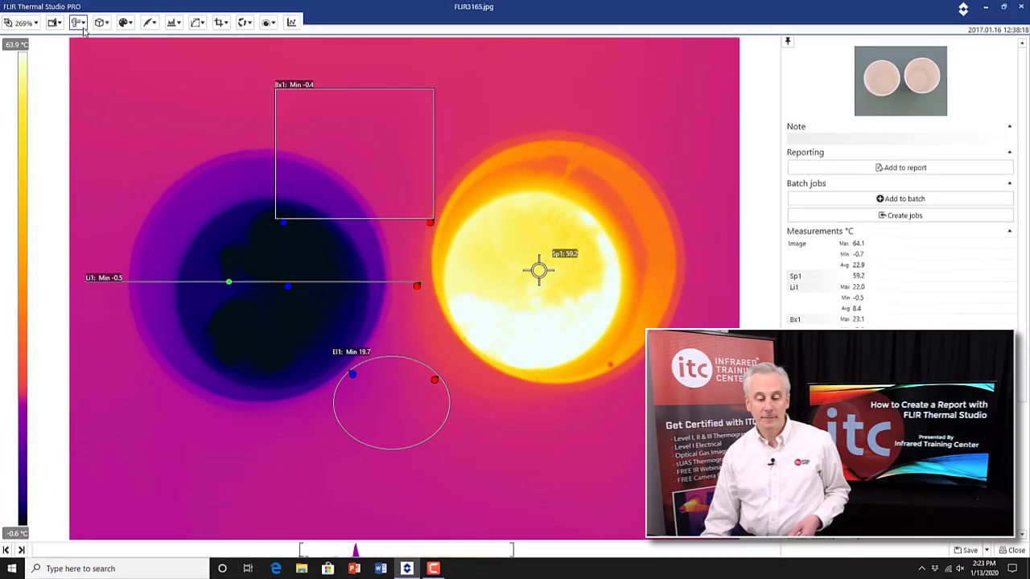
Add a polygon measurement outlining the hot cup, with its vertices running around the outer rim and across the cup's inner side.
{"action": "left_click", "coordinate": [80, 24]}
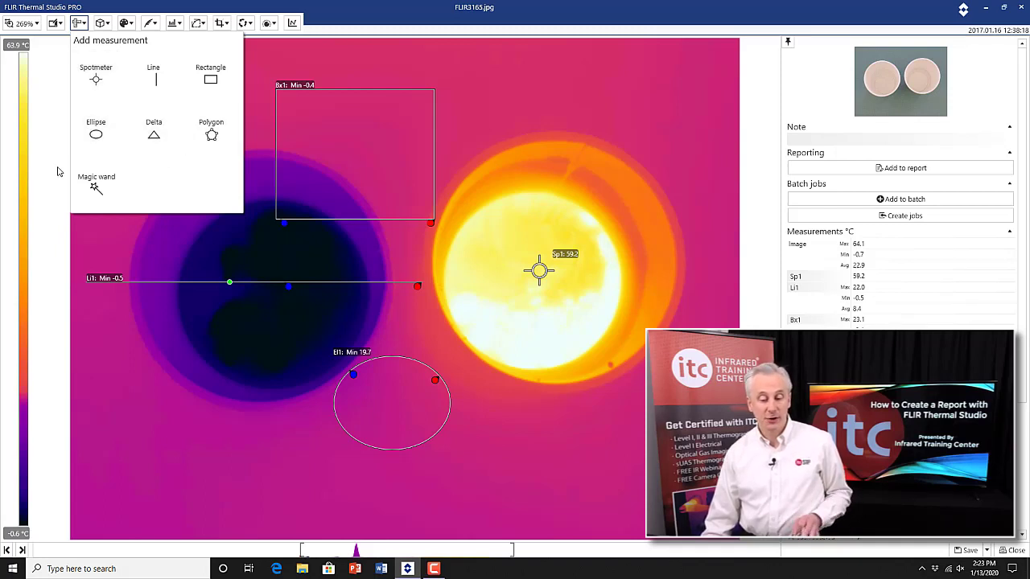
{"action": "left_click", "coordinate": [210, 138]}
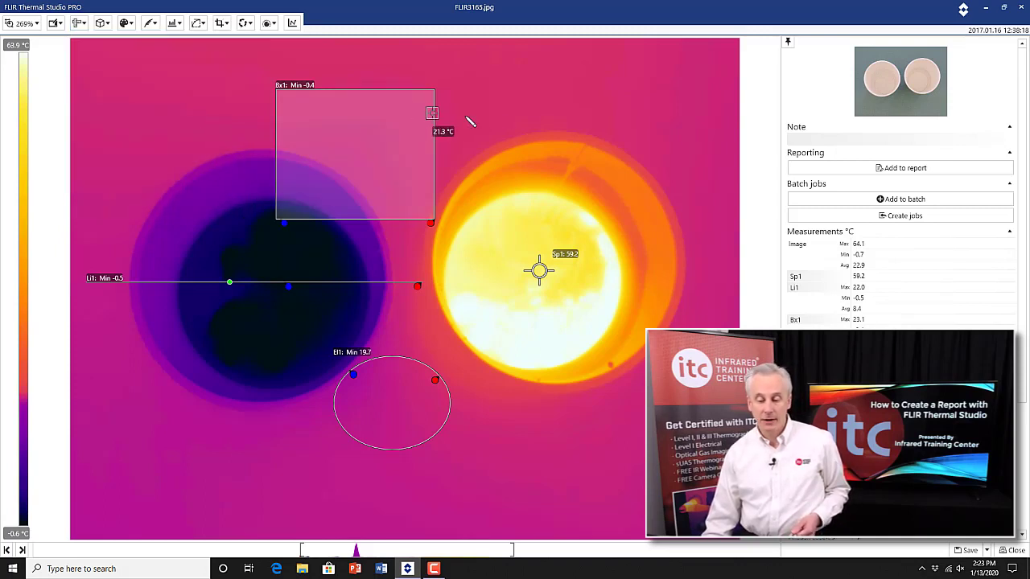
{"action": "left_click", "coordinate": [508, 108]}
{"action": "left_click", "coordinate": [592, 150]}
{"action": "left_click", "coordinate": [658, 169]}
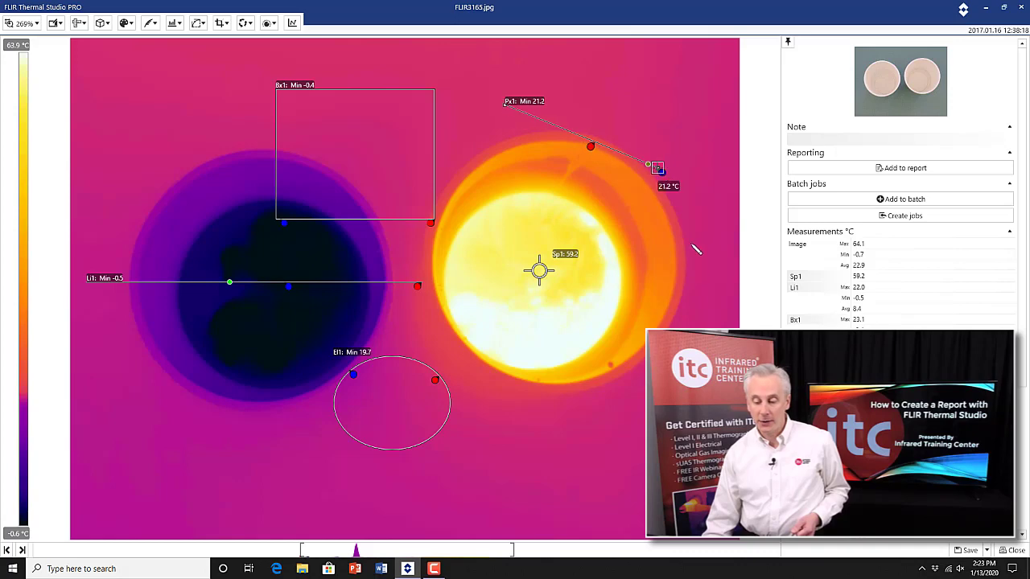
{"action": "left_click", "coordinate": [692, 290]}
{"action": "left_click", "coordinate": [660, 365]}
{"action": "left_click", "coordinate": [574, 398]}
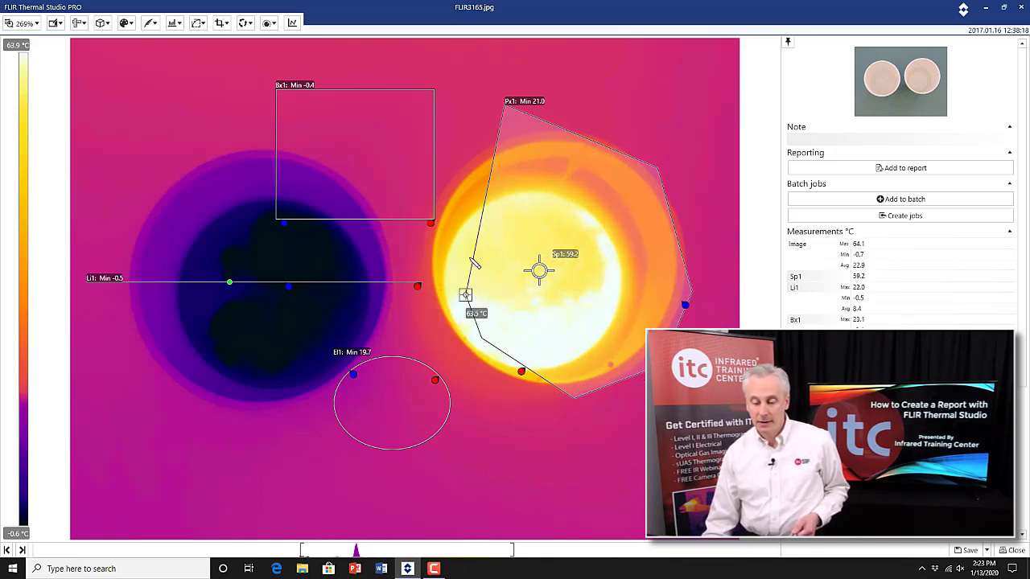
{"action": "left_click", "coordinate": [482, 338]}
{"action": "left_click", "coordinate": [473, 247]}
{"action": "left_click", "coordinate": [531, 218]}
{"action": "left_click", "coordinate": [492, 157]}
{"action": "left_click", "coordinate": [484, 125]}
{"action": "left_click", "coordinate": [505, 102]}
{"action": "double_click", "coordinate": [482, 97]}
Move the polygon down, pull its inward vertex out towards the hot cup's rim, and move the polygon back up over the cup.
{"action": "left_click_drag", "start_coordinate": [583, 279], "coordinate": [588, 320]}
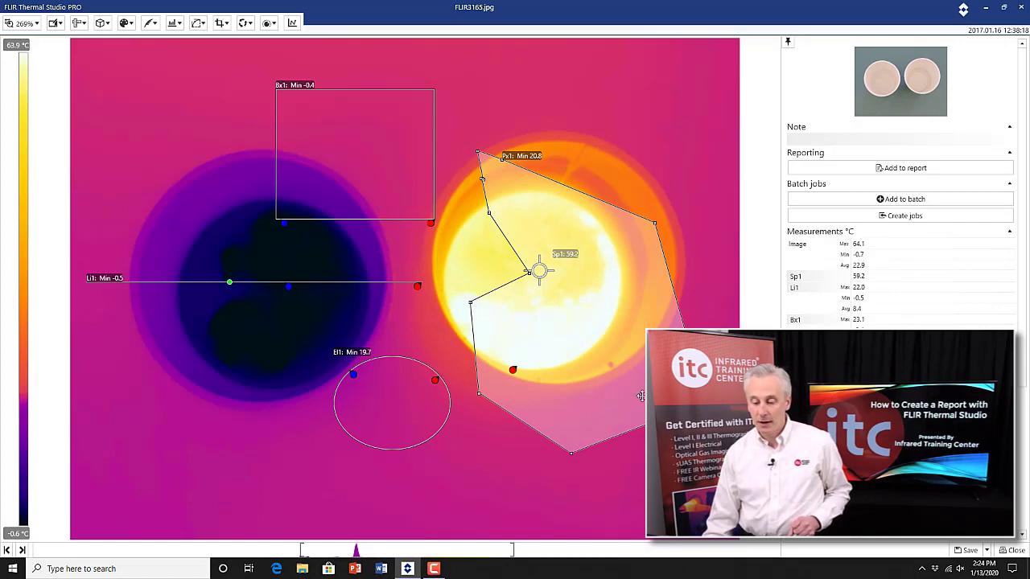
{"action": "left_click_drag", "start_coordinate": [529, 272], "coordinate": [443, 253]}
{"action": "left_click_drag", "start_coordinate": [599, 309], "coordinate": [605, 251]}
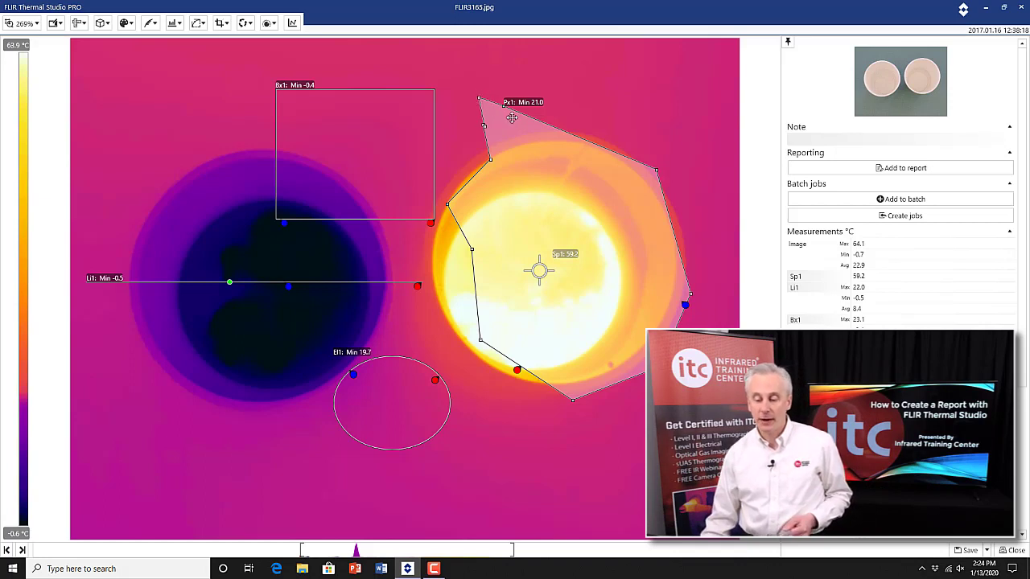
Reshape polygon Px1 by pulling its upper-left, right and lower vertices inward, and nudge the whole polygon slightly up and right over the hot cup.
{"action": "double_click", "coordinate": [497, 127]}
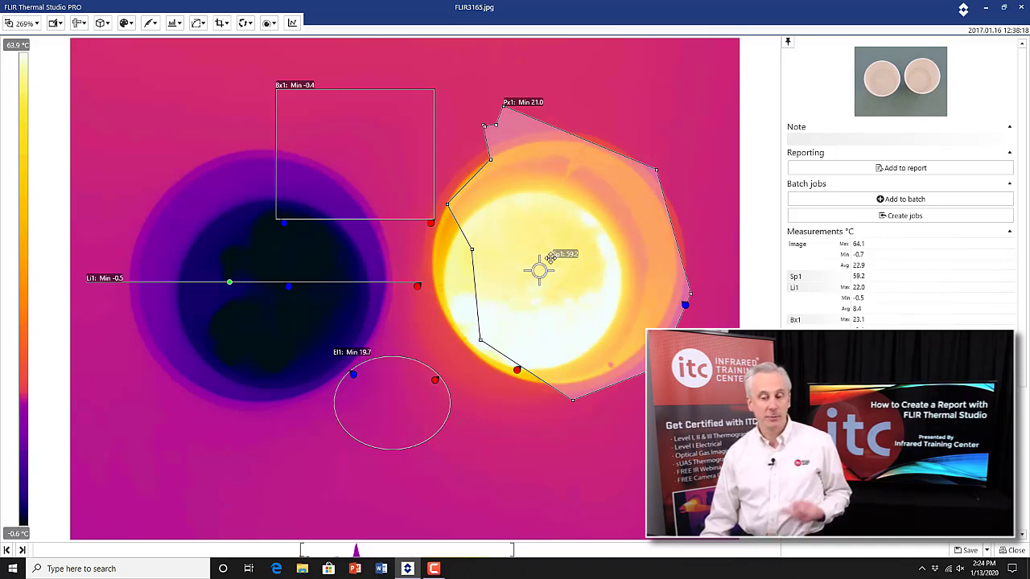
{"action": "left_click_drag", "start_coordinate": [561, 219], "coordinate": [572, 208]}
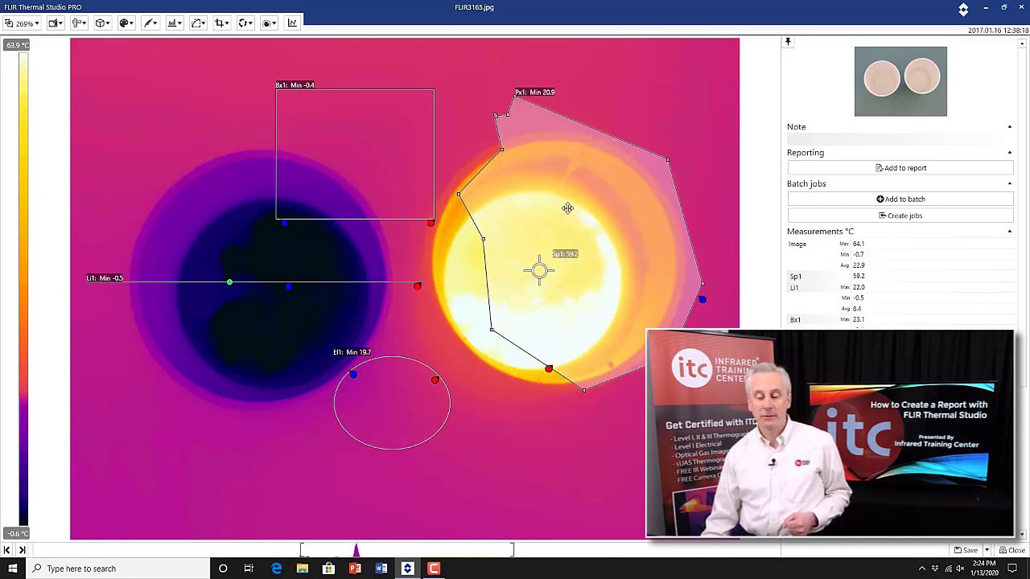
{"action": "left_click_drag", "start_coordinate": [704, 285], "coordinate": [682, 252]}
{"action": "left_click_drag", "start_coordinate": [687, 242], "coordinate": [692, 250]}
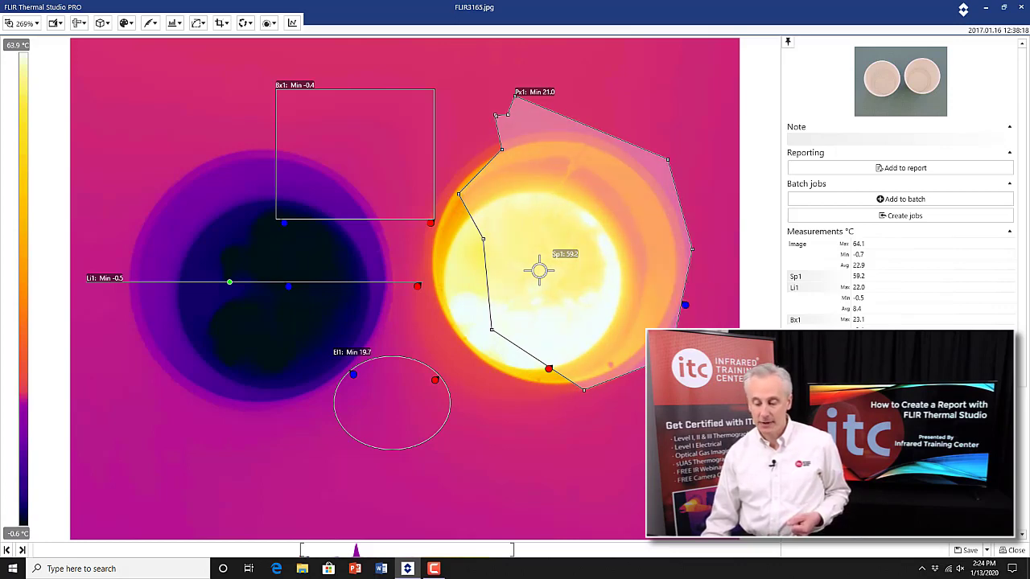
{"action": "left_click_drag", "start_coordinate": [673, 356], "coordinate": [652, 322]}
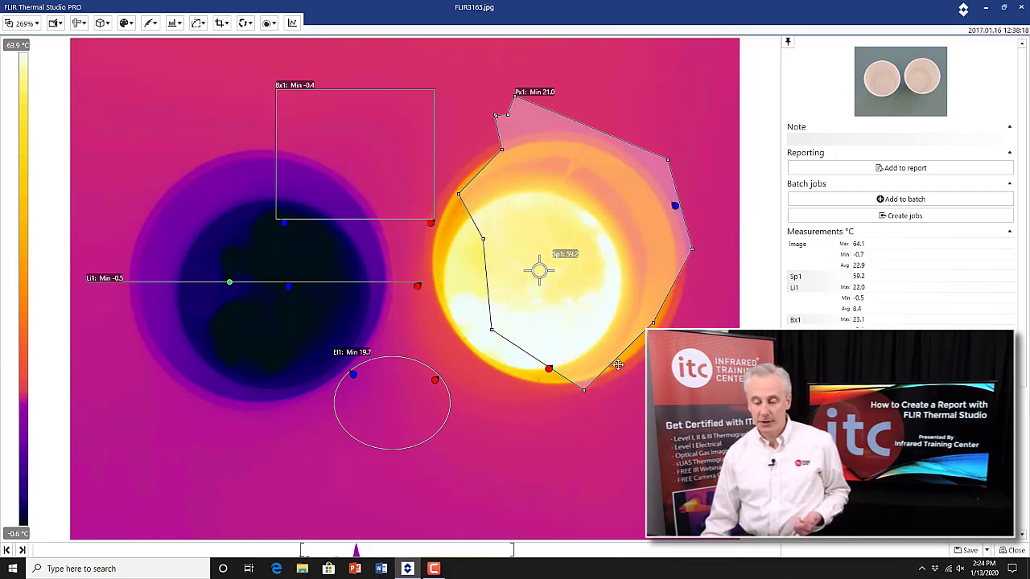
{"action": "left_click_drag", "start_coordinate": [583, 391], "coordinate": [576, 356]}
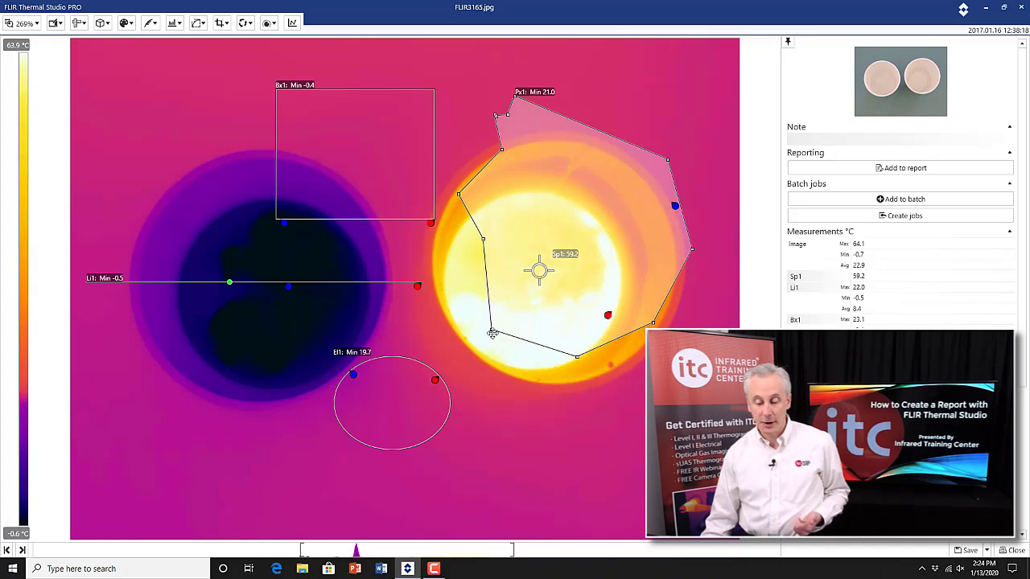
{"action": "left_click_drag", "start_coordinate": [489, 330], "coordinate": [501, 323]}
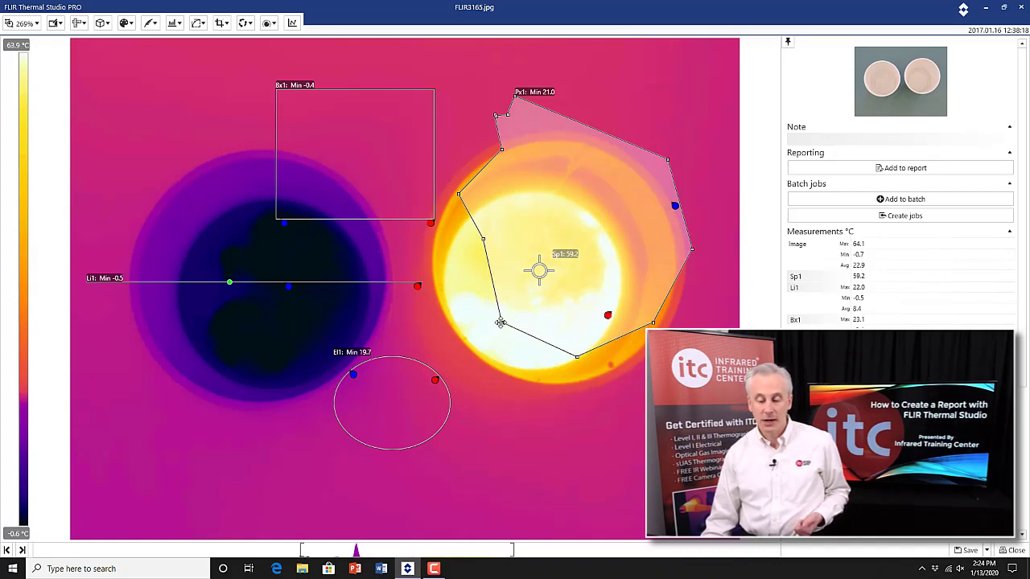
Switch the average, cold spot and hot spot readings of polygon Px1 off and back on.
{"action": "left_click", "coordinate": [556, 193]}
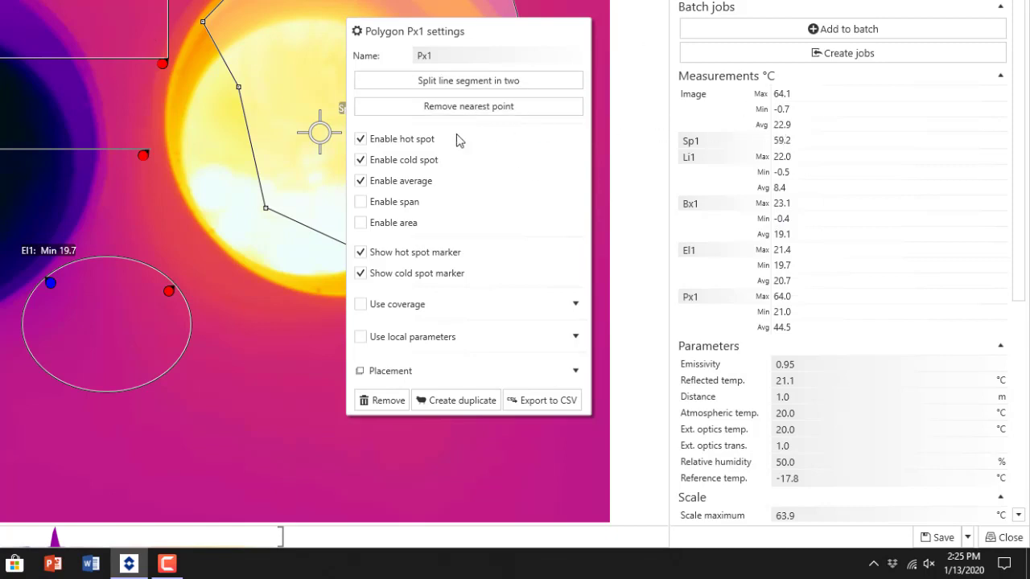
{"action": "left_click", "coordinate": [403, 186]}
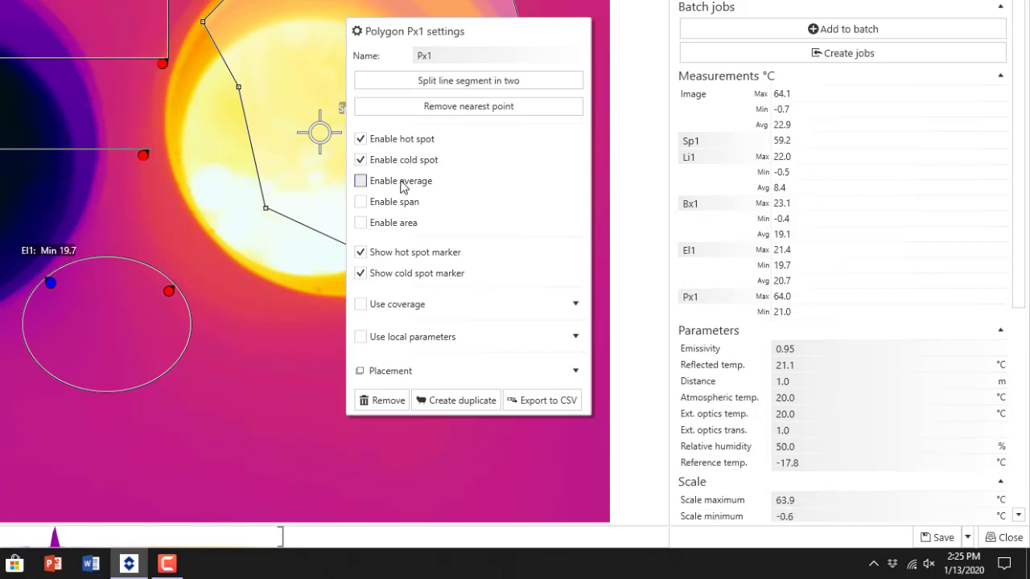
{"action": "left_click", "coordinate": [402, 184]}
{"action": "left_click", "coordinate": [402, 162]}
{"action": "left_click", "coordinate": [403, 162]}
{"action": "left_click", "coordinate": [404, 141]}
{"action": "left_click", "coordinate": [404, 142]}
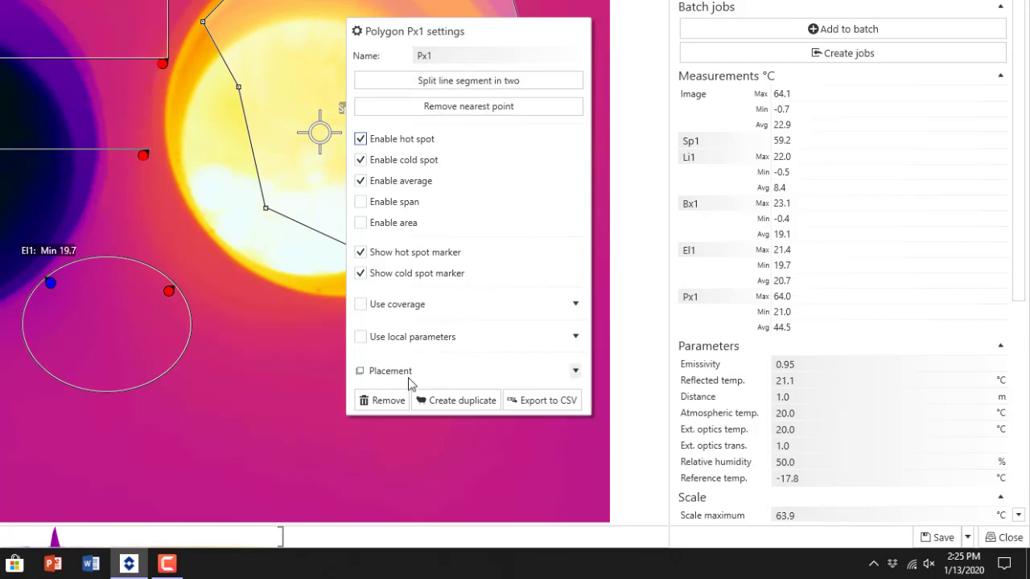
Enable local parameters for polygon Px1 with an emissivity of 0.80.
{"action": "left_click", "coordinate": [576, 341]}
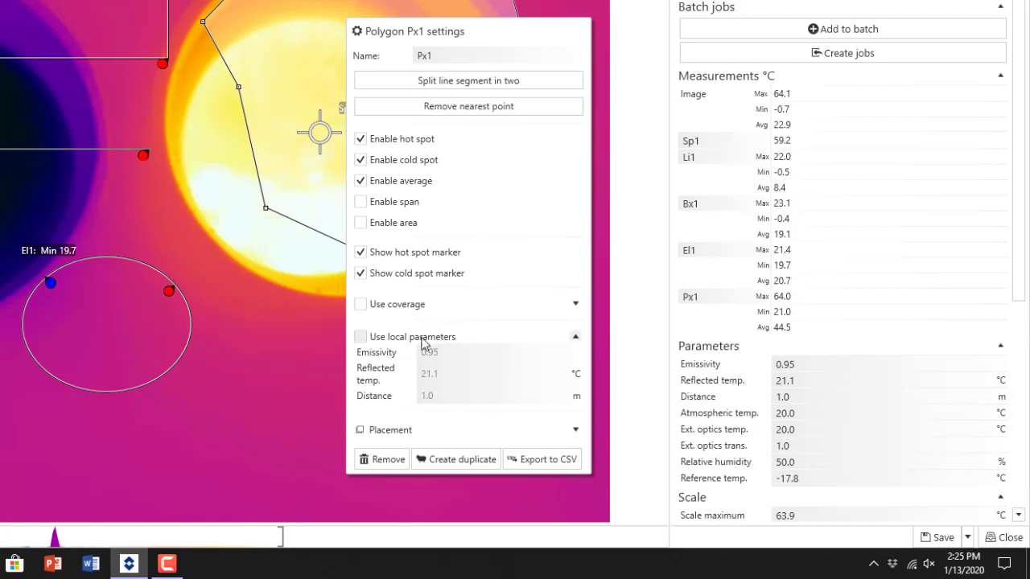
{"action": "left_click", "coordinate": [362, 338]}
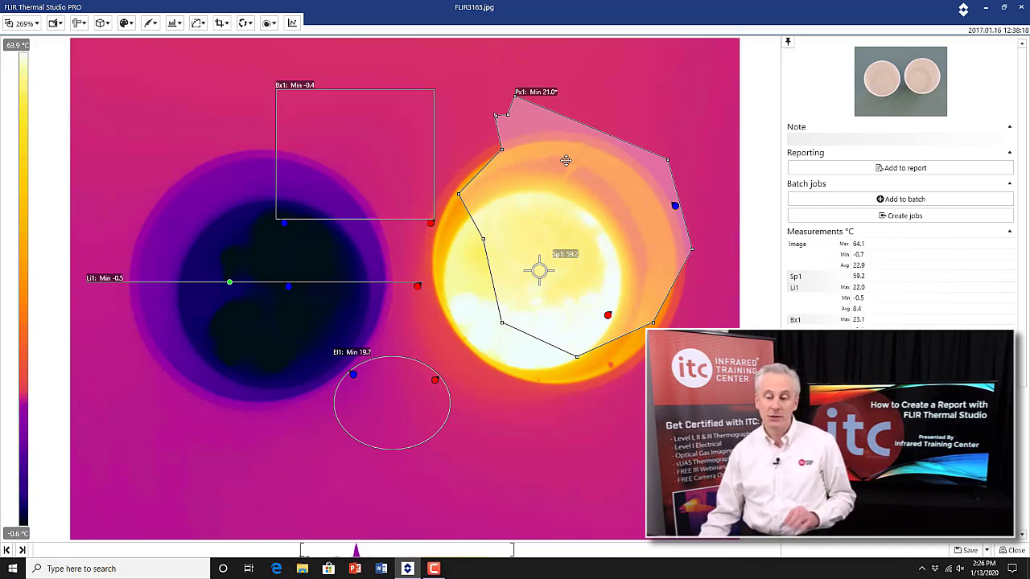
Enable local parameters for rectangle Bx1 with an emissivity of 0.5, and check the local settings of polygon Px1.
{"action": "left_click", "coordinate": [414, 206]}
{"action": "right_click", "coordinate": [359, 170]}
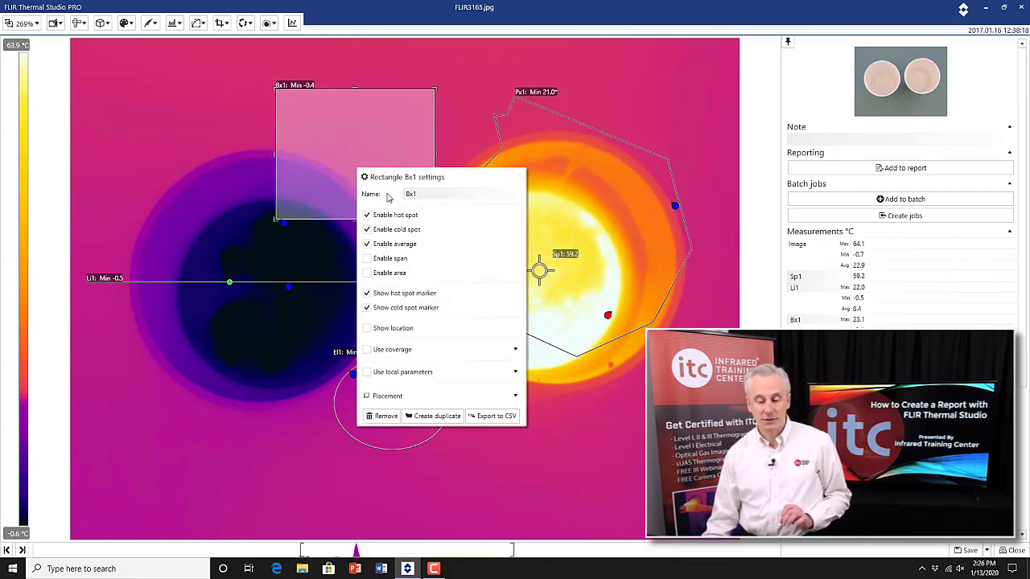
{"action": "right_click", "coordinate": [366, 150]}
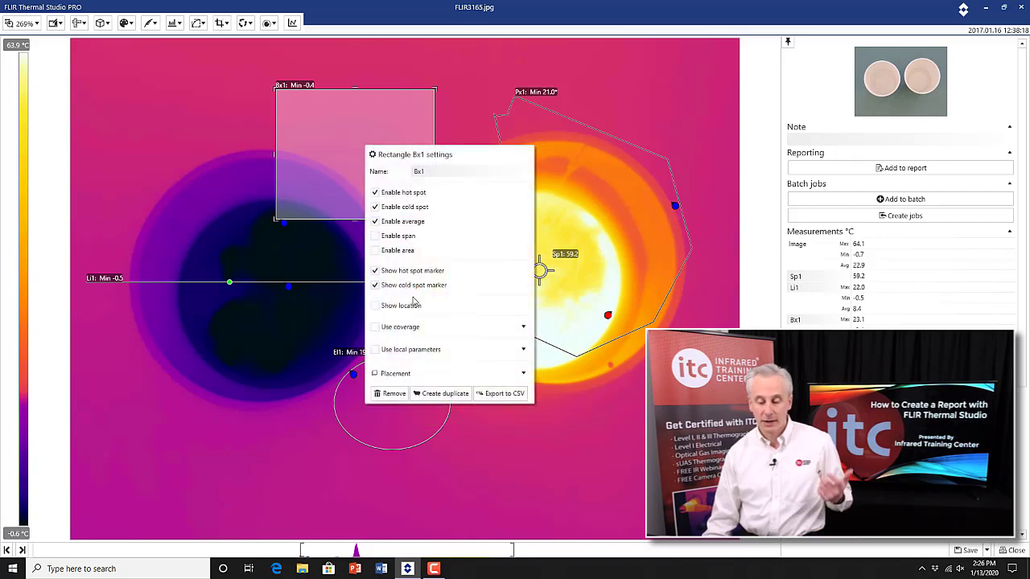
{"action": "left_click", "coordinate": [375, 349]}
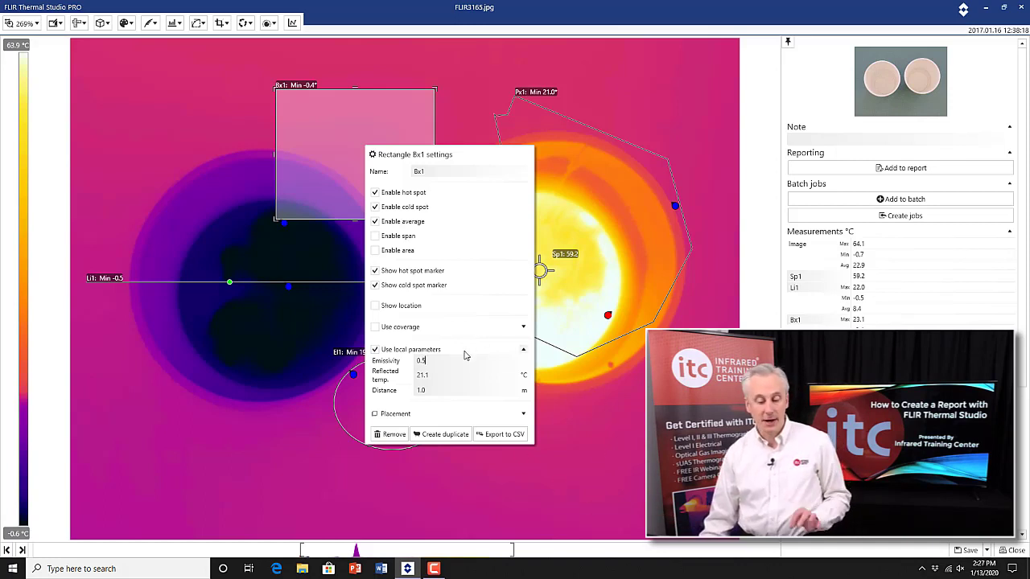
{"action": "left_click", "coordinate": [305, 245]}
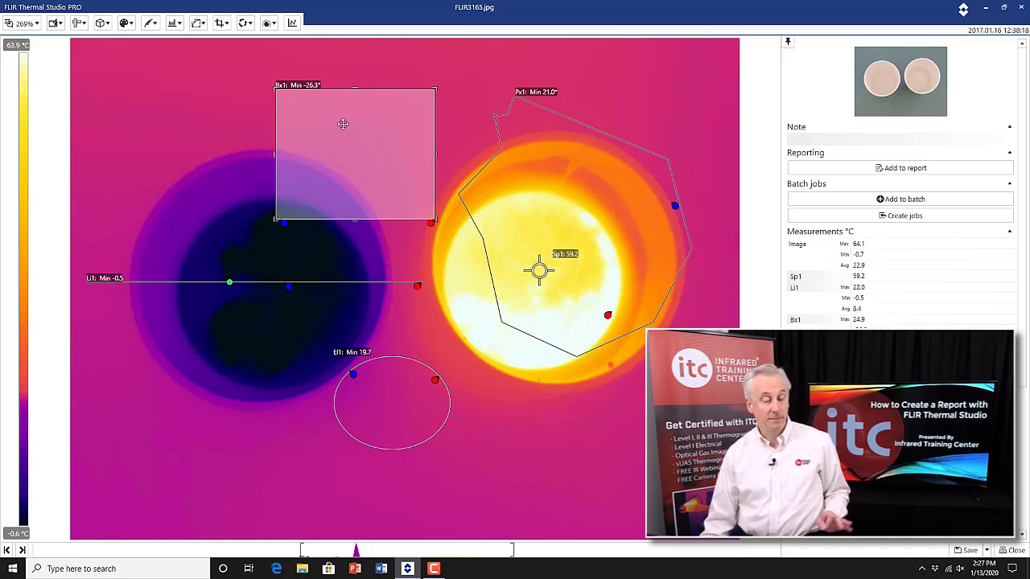
{"action": "left_click", "coordinate": [543, 191]}
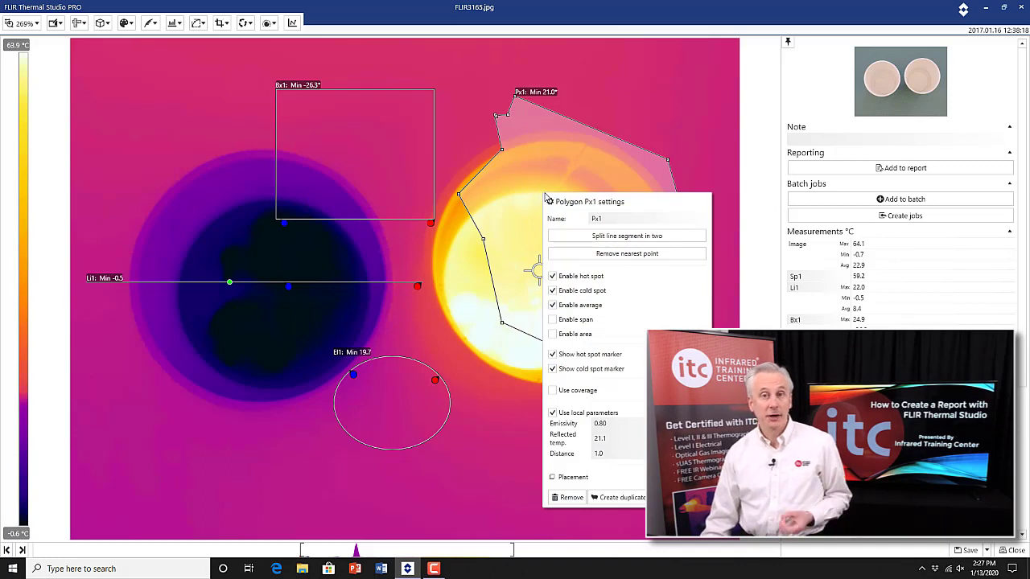
{"action": "left_click", "coordinate": [359, 164]}
Duplicate ellipse El1 and reduce the copy's height to make a flatter ellipse.
{"action": "left_click", "coordinate": [392, 400]}
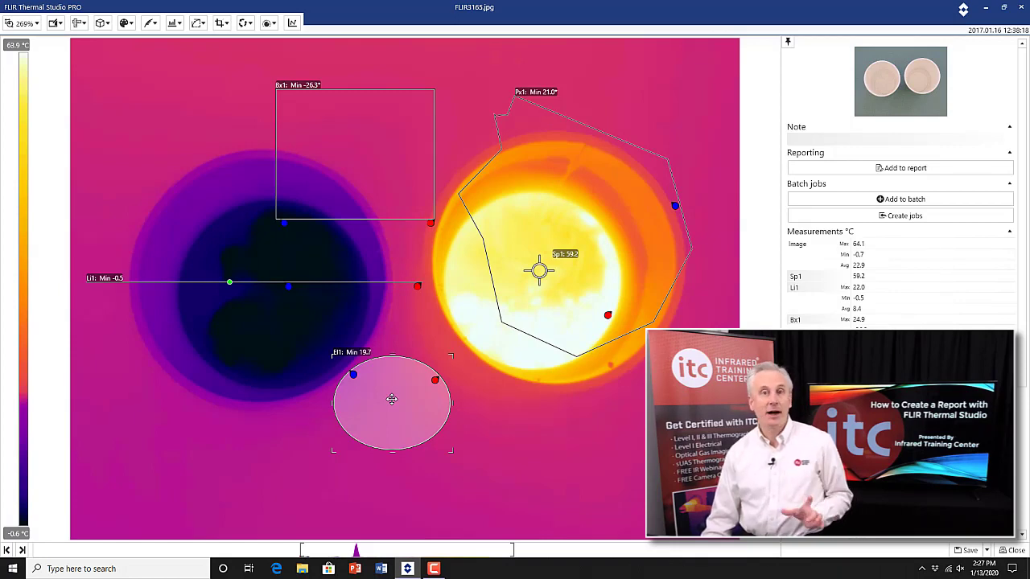
{"action": "left_click", "coordinate": [391, 399]}
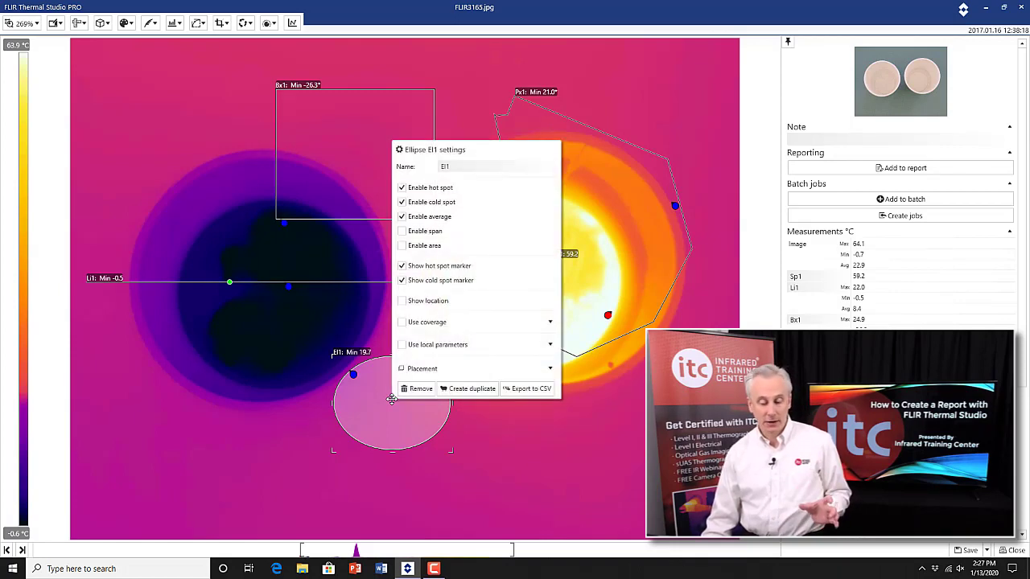
{"action": "left_click", "coordinate": [459, 392]}
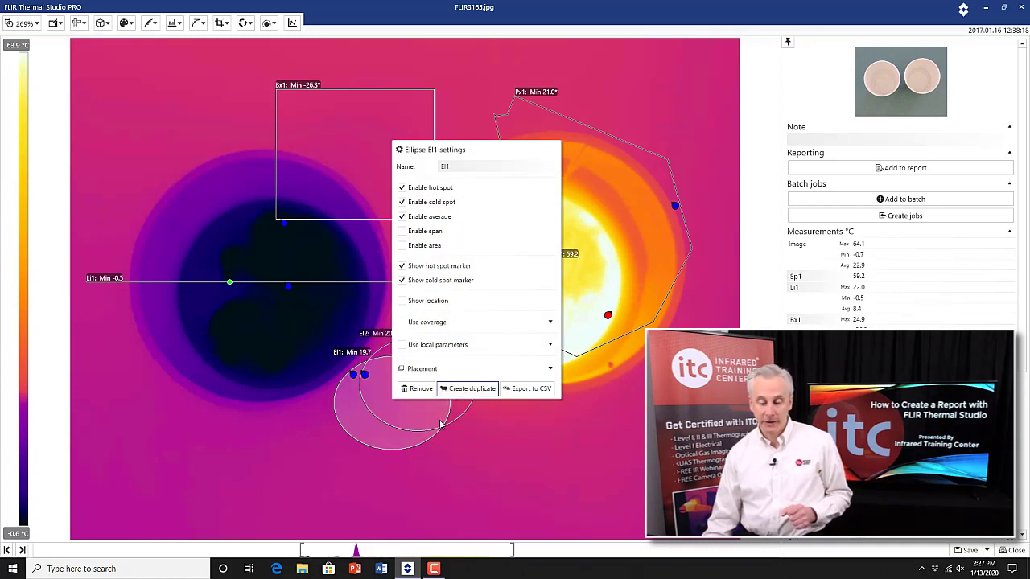
{"action": "left_click", "coordinate": [445, 398]}
{"action": "left_click_drag", "start_coordinate": [437, 344], "coordinate": [429, 363]}
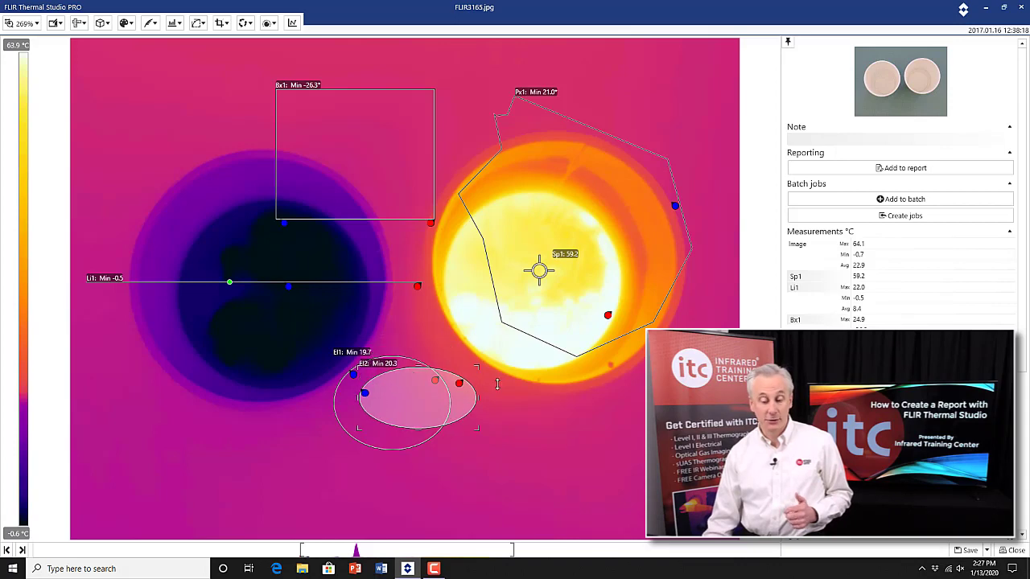
Remove the flattened duplicate ellipse El2.
{"action": "right_click", "coordinate": [466, 396]}
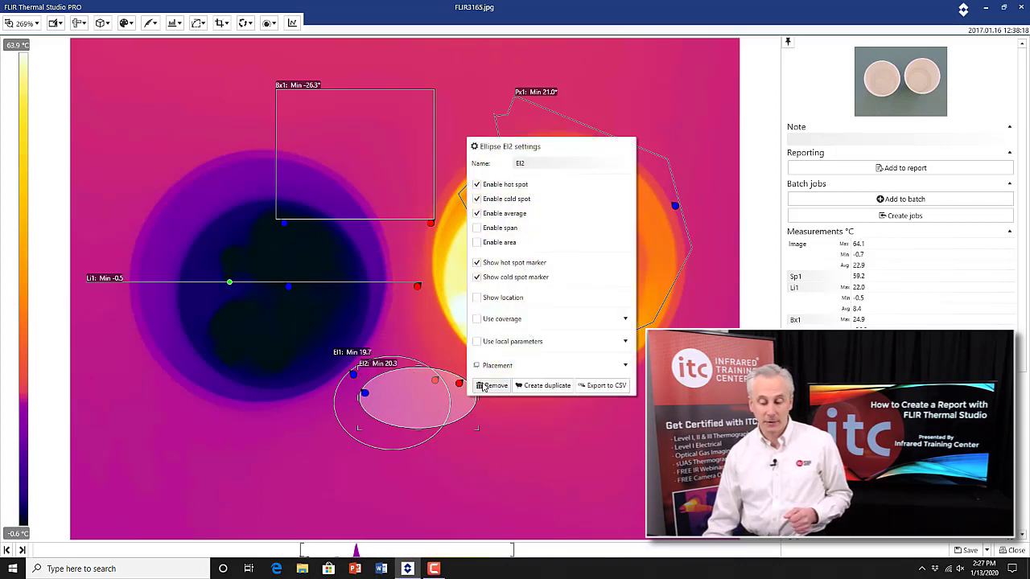
{"action": "left_click", "coordinate": [485, 387]}
Duplicate ellipse El1 again and move the copy over the lower rim of the cold cup.
{"action": "left_click", "coordinate": [383, 395]}
{"action": "right_click", "coordinate": [383, 395]}
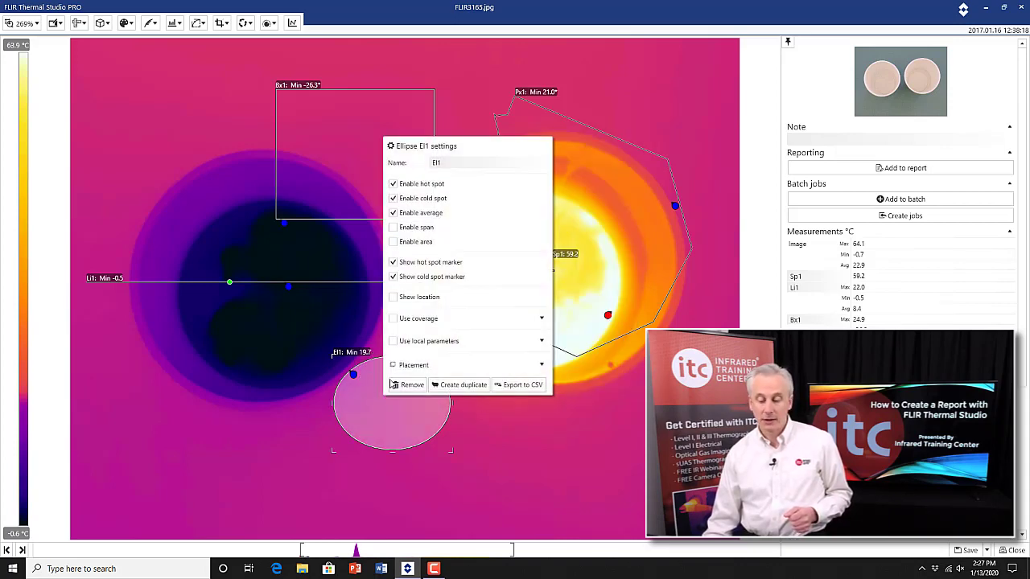
{"action": "left_click", "coordinate": [441, 391]}
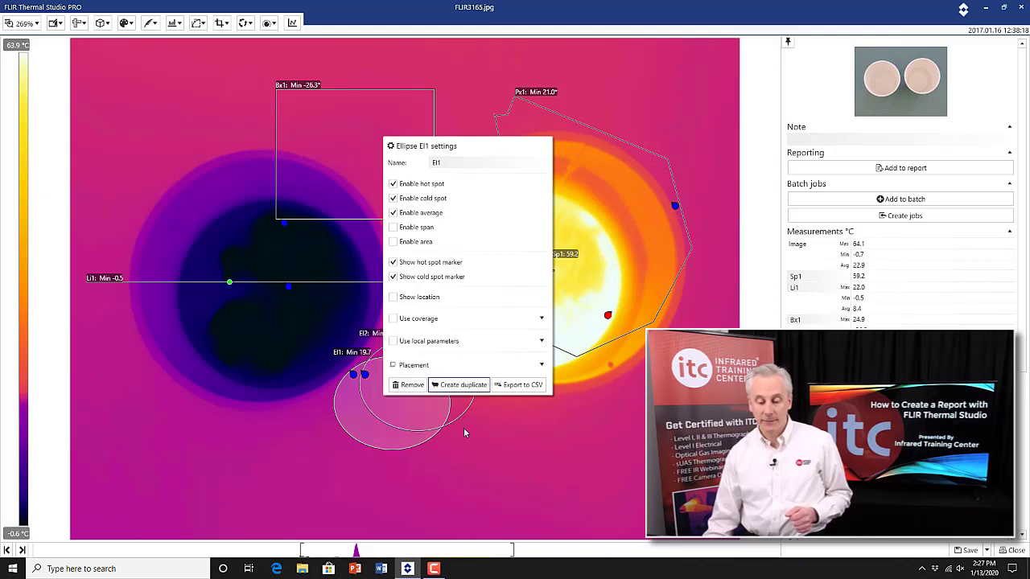
{"action": "left_click", "coordinate": [474, 434]}
{"action": "left_click", "coordinate": [457, 387]}
{"action": "left_click", "coordinate": [458, 387]}
{"action": "left_click_drag", "start_coordinate": [463, 389], "coordinate": [313, 382]}
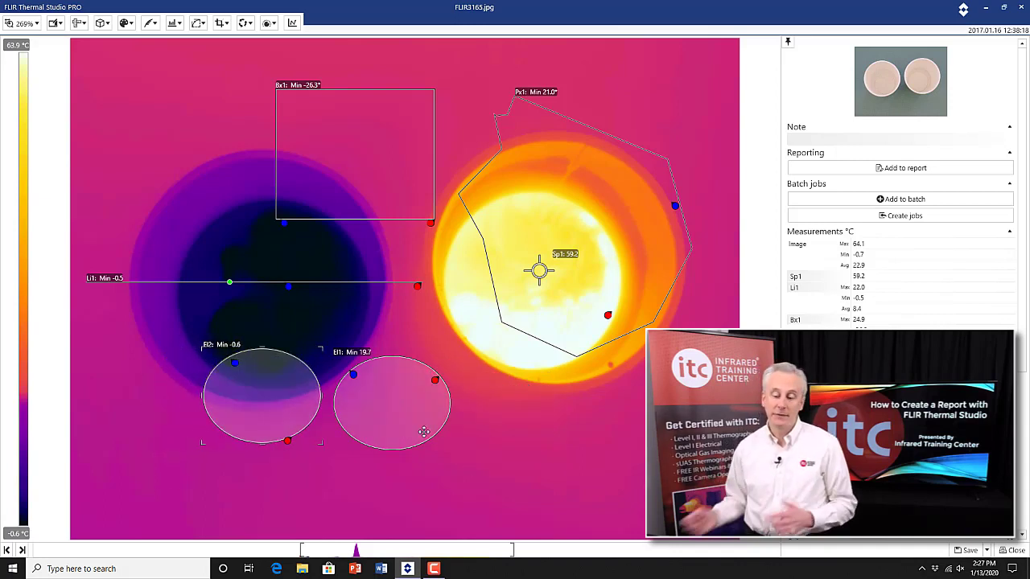
Duplicate polygon Px1 from its settings.
{"action": "left_click", "coordinate": [361, 135]}
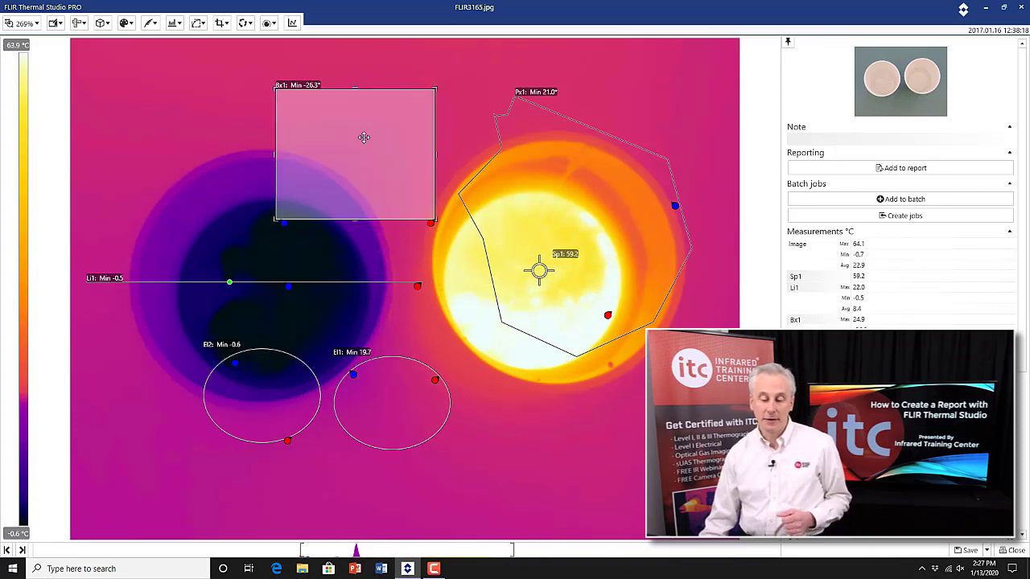
{"action": "left_click", "coordinate": [612, 172]}
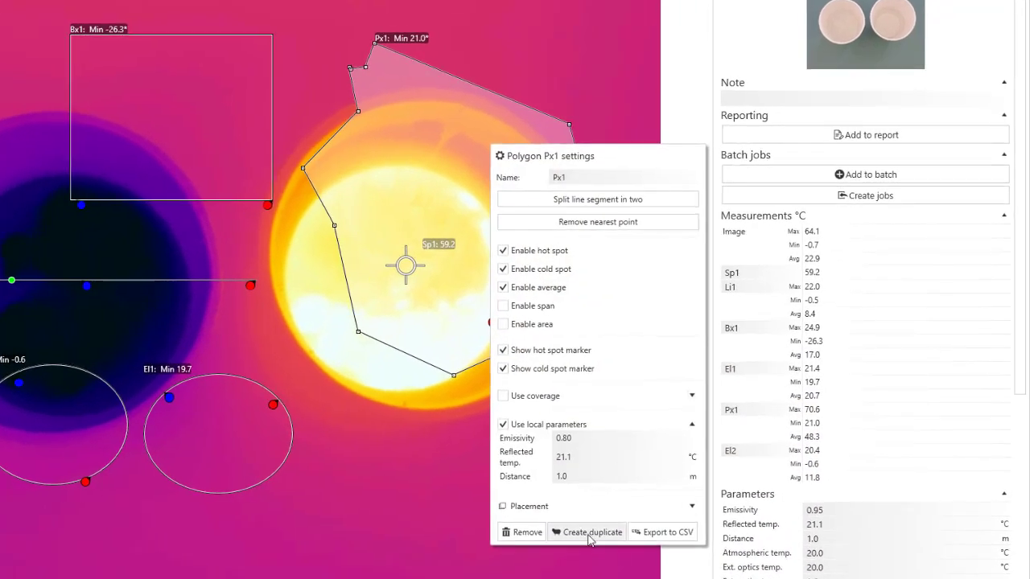
{"action": "left_click", "coordinate": [665, 485]}
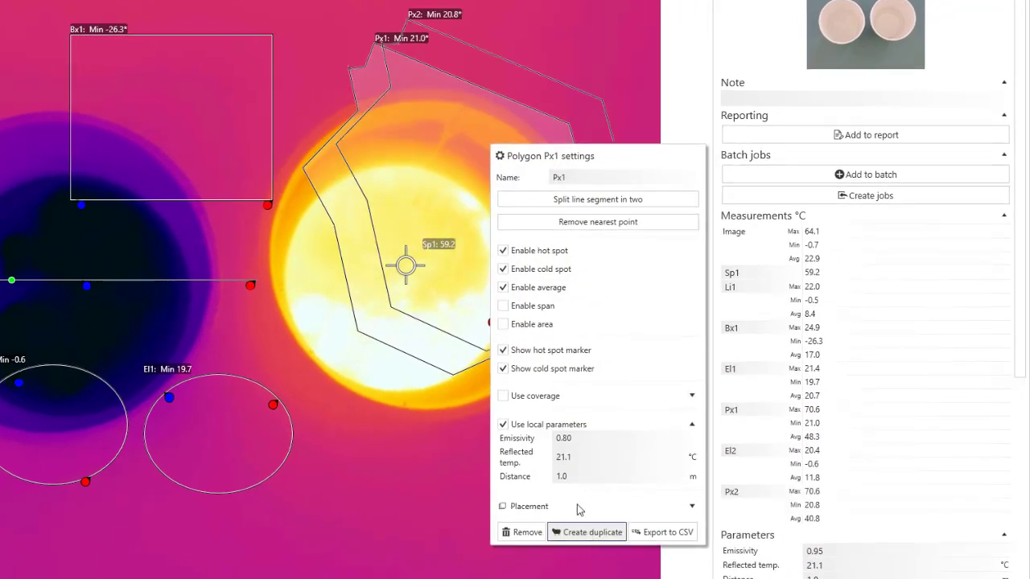
{"action": "left_click", "coordinate": [743, 35]}
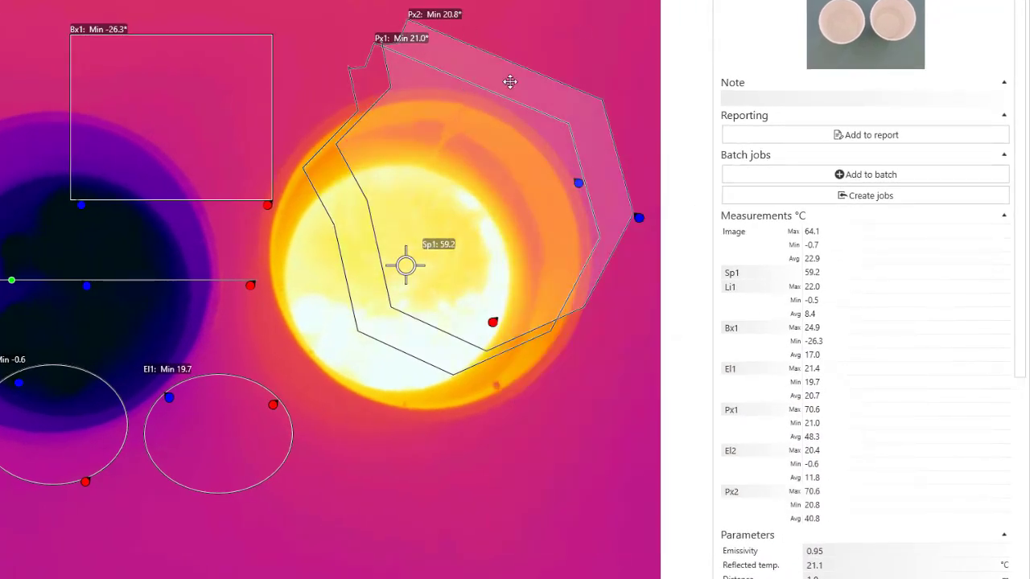
Remove both polygons and ellipse El1 from the image.
{"action": "left_click", "coordinate": [243, 445]}
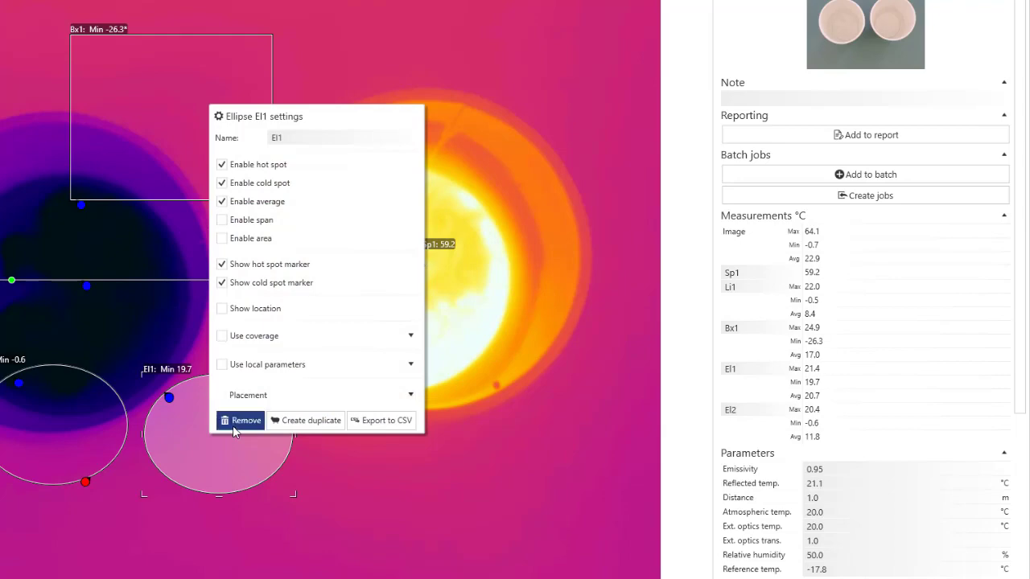
{"action": "left_click", "coordinate": [233, 421]}
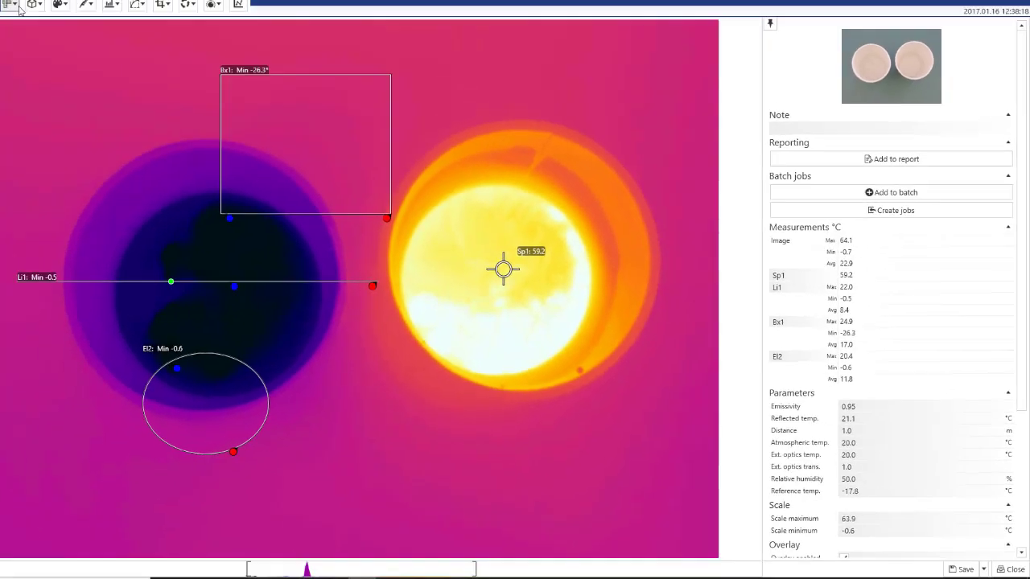
Add a magic wand measurement in the hot cup's bright interior and adjust its tolerance down and back up to outline the whole liquid surface.
{"action": "left_click", "coordinate": [79, 22]}
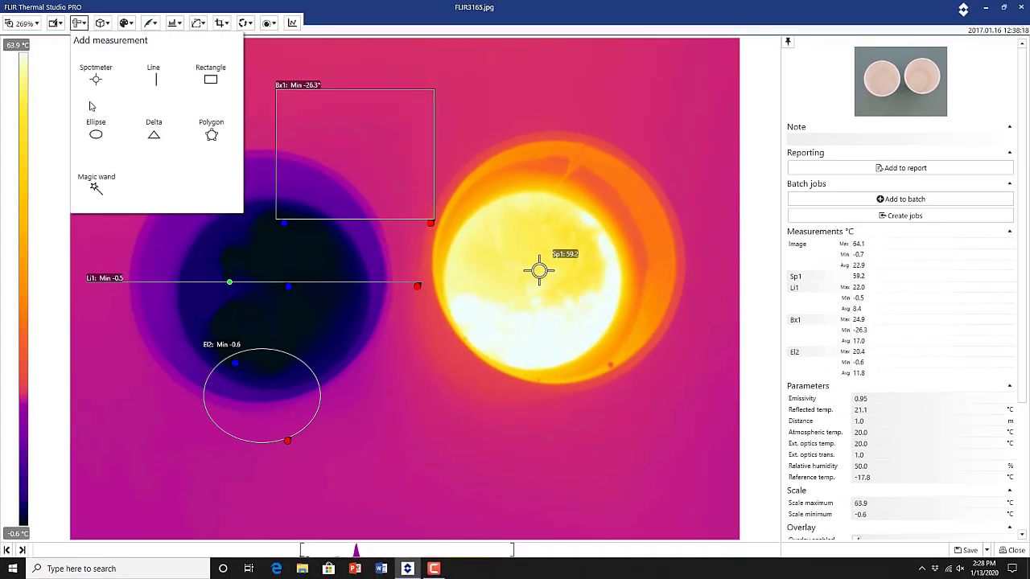
{"action": "left_click", "coordinate": [96, 185]}
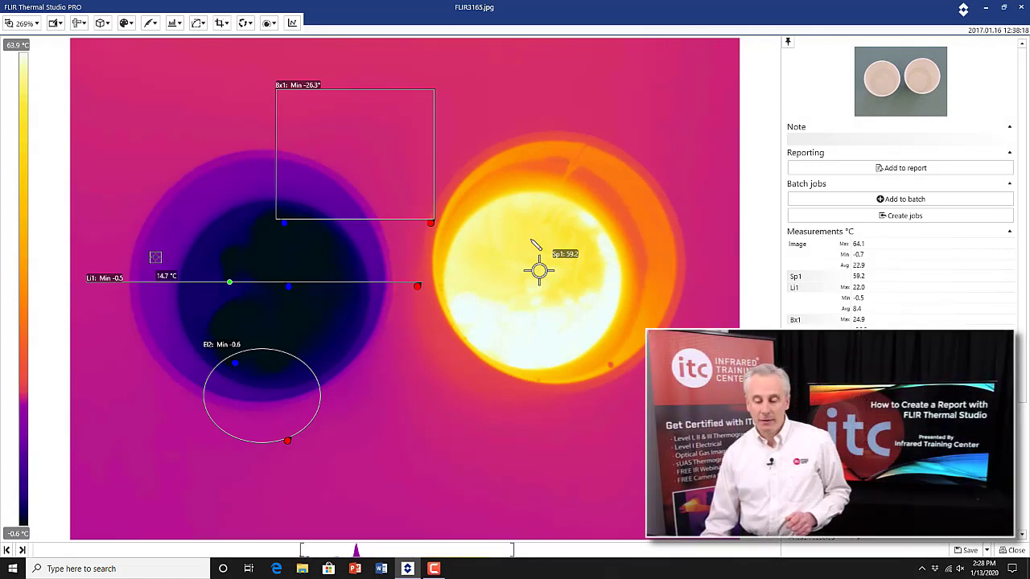
{"action": "left_click", "coordinate": [563, 204]}
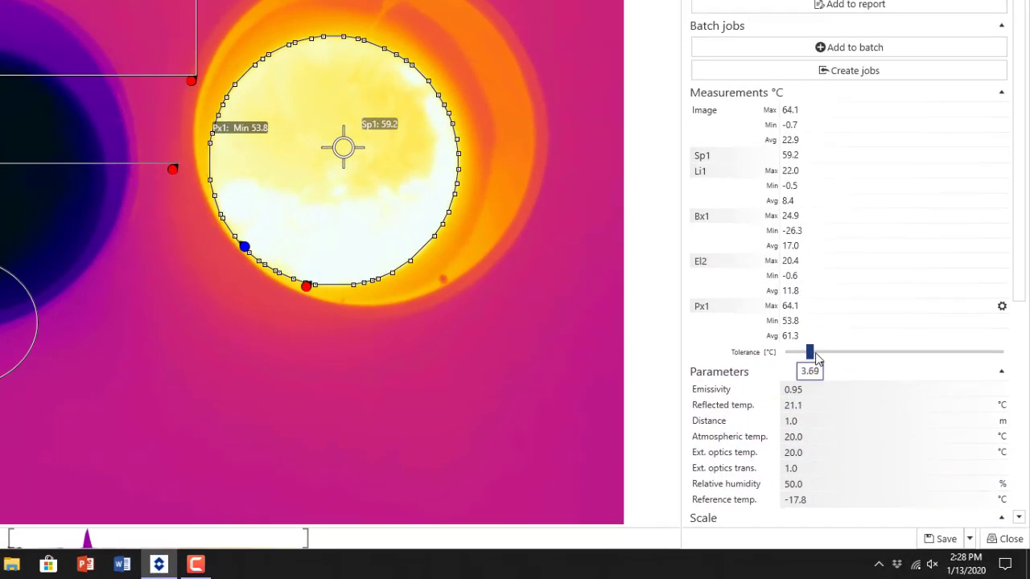
{"action": "left_click_drag", "start_coordinate": [839, 356], "coordinate": [791, 360]}
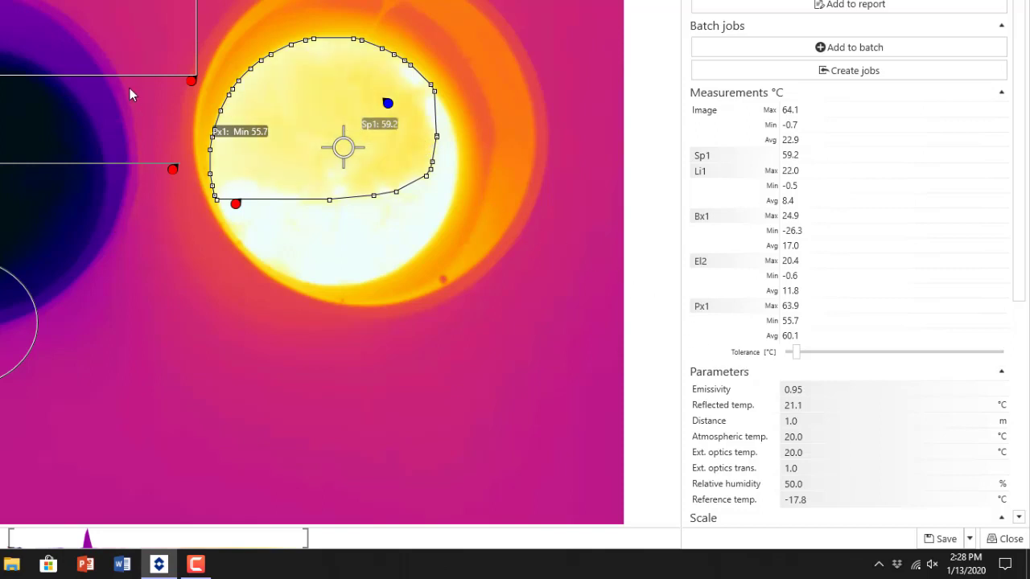
{"action": "left_click_drag", "start_coordinate": [795, 354], "coordinate": [917, 351]}
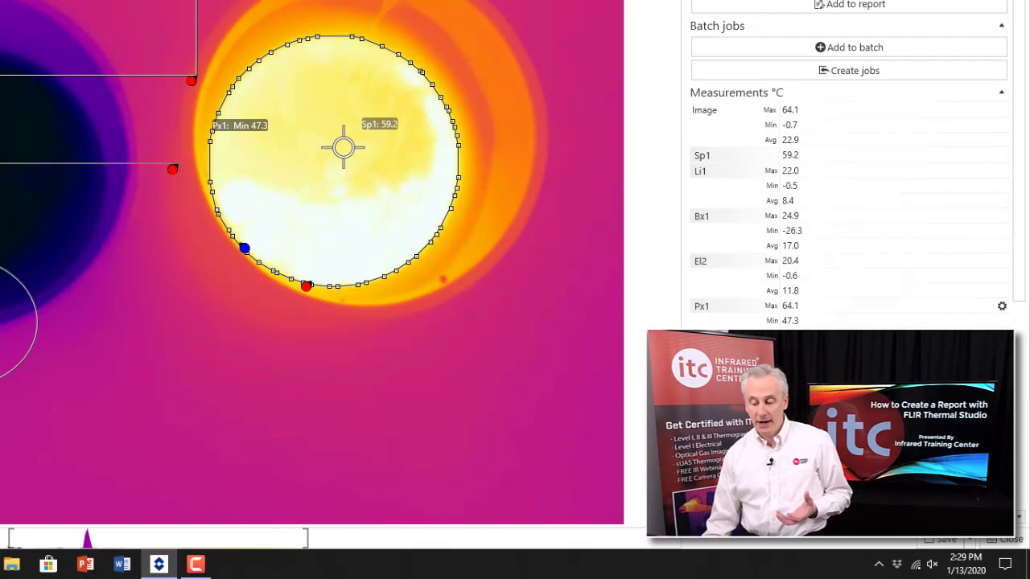
Lower the magic wand tolerance of polygon Px1 in the hot cup and remove that polygon from the image.
{"action": "left_click_drag", "start_coordinate": [858, 358], "coordinate": [826, 357]}
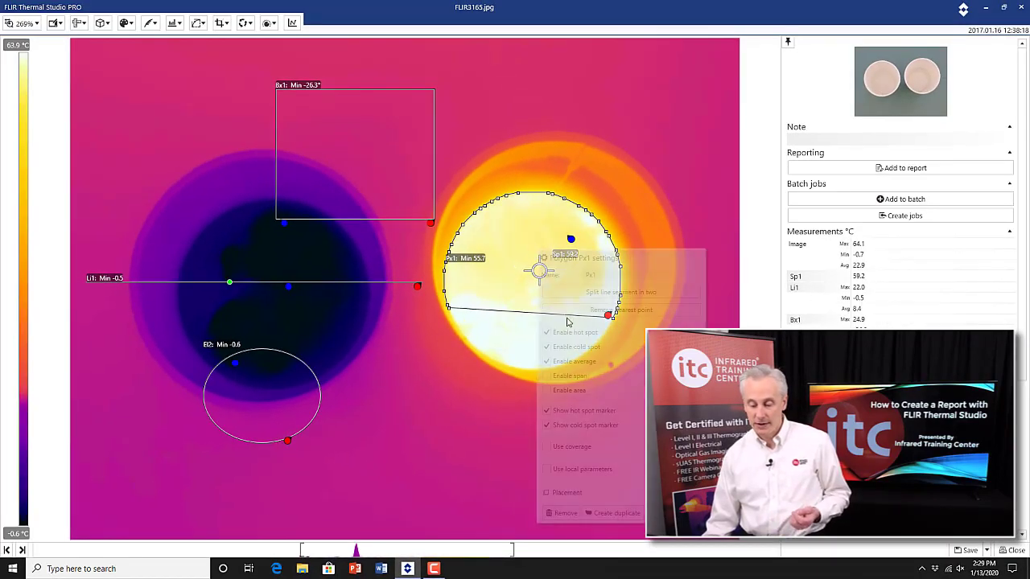
{"action": "right_click", "coordinate": [536, 252]}
{"action": "left_click", "coordinate": [562, 513]}
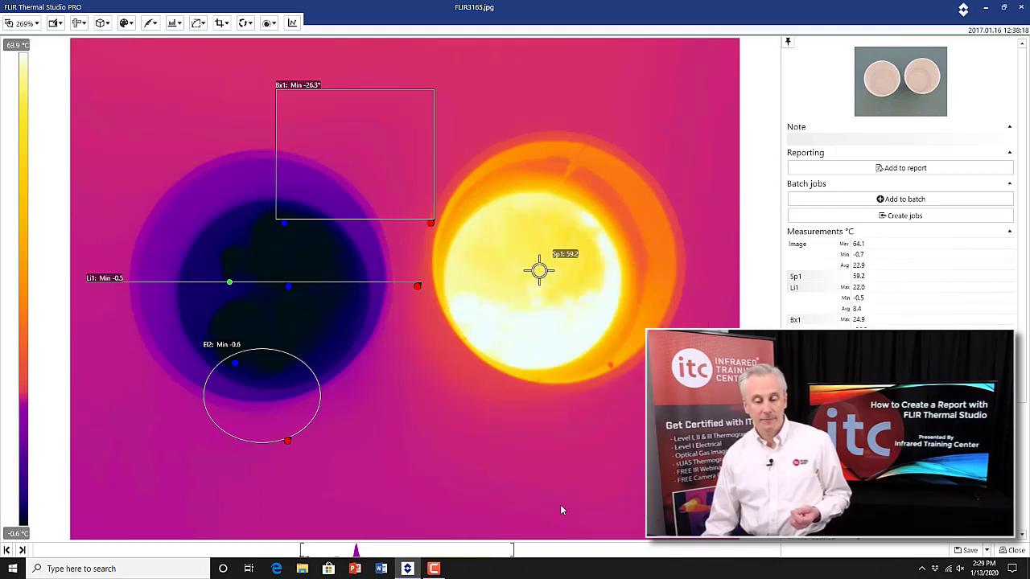
Add one magic wand measurement in the cold cup's dark interior and another in the hot cup's bright interior.
{"action": "left_click", "coordinate": [78, 23]}
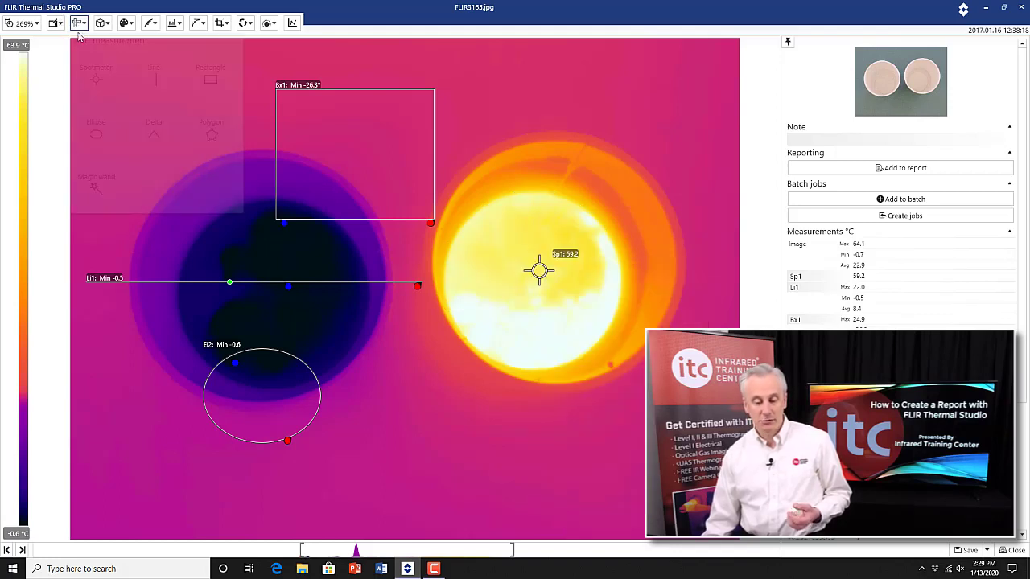
{"action": "left_click", "coordinate": [92, 182]}
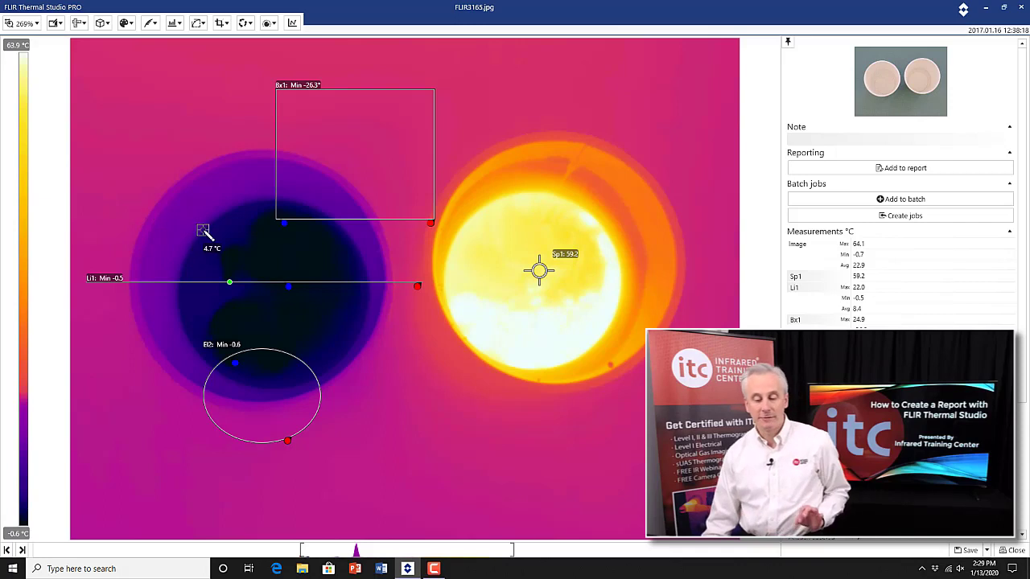
{"action": "left_click", "coordinate": [259, 256]}
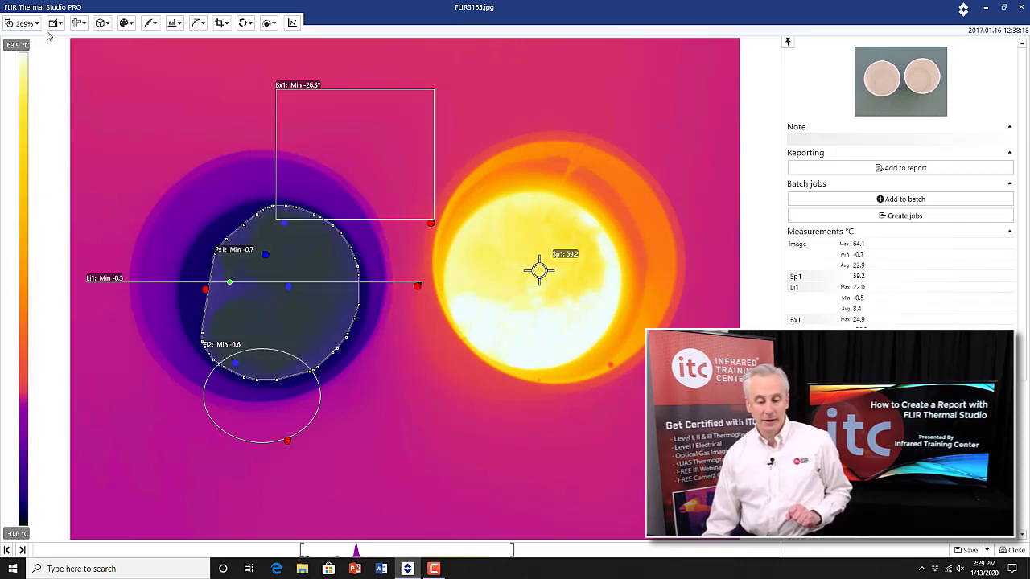
{"action": "left_click", "coordinate": [78, 23]}
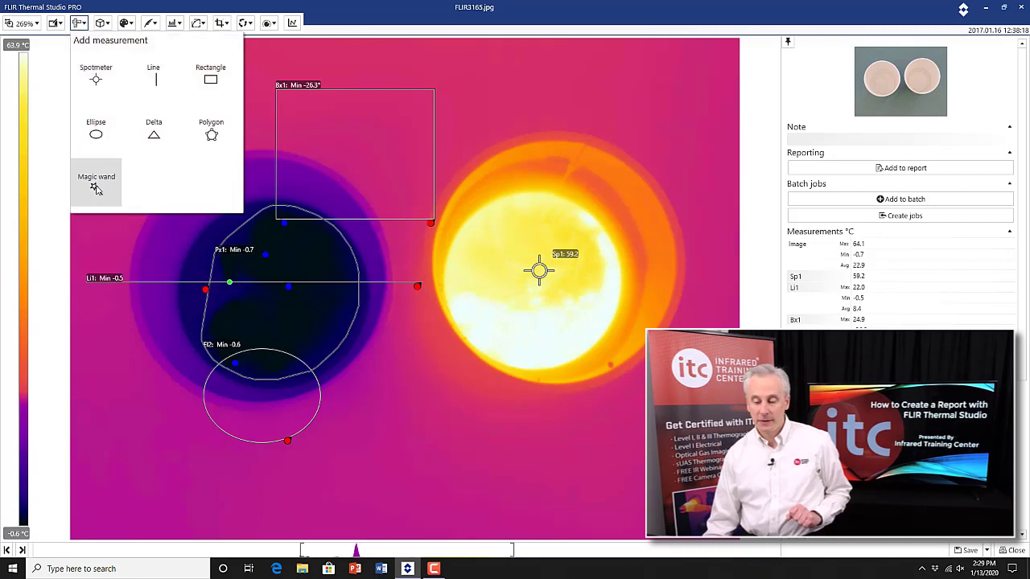
{"action": "left_click", "coordinate": [95, 187]}
{"action": "left_click", "coordinate": [494, 239]}
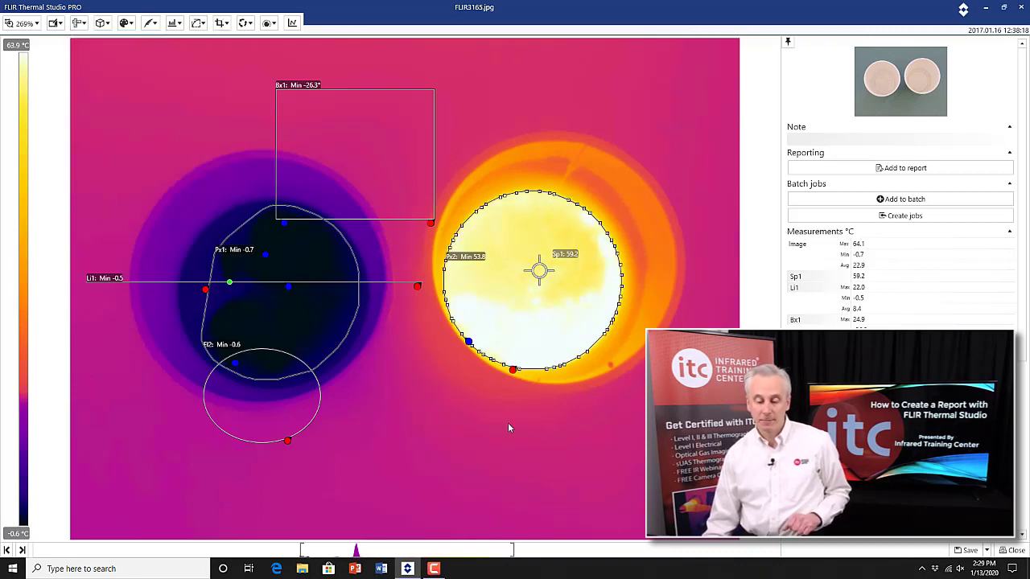
Move ellipse El2 off the cold cup's lower rim onto the background below and between the two cups.
{"action": "left_click_drag", "start_coordinate": [289, 401], "coordinate": [375, 442]}
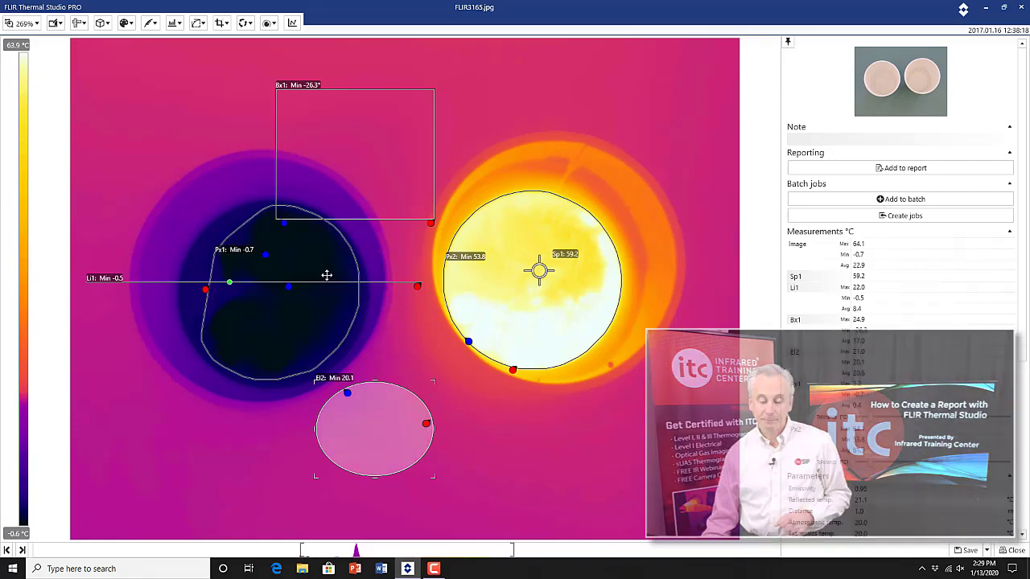
{"action": "left_click_drag", "start_coordinate": [361, 427], "coordinate": [396, 434]}
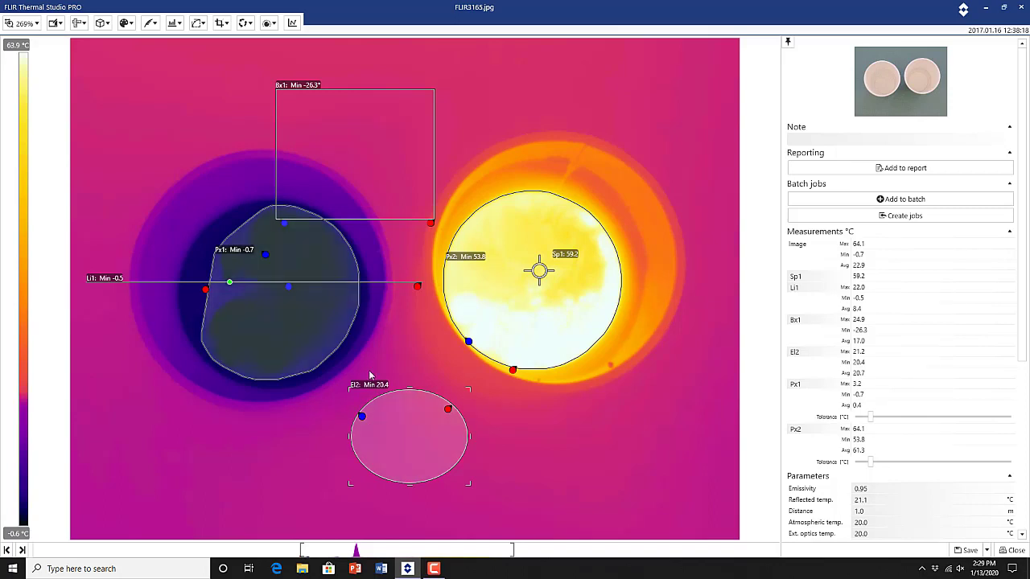
{"action": "left_click_drag", "start_coordinate": [403, 421], "coordinate": [420, 415]}
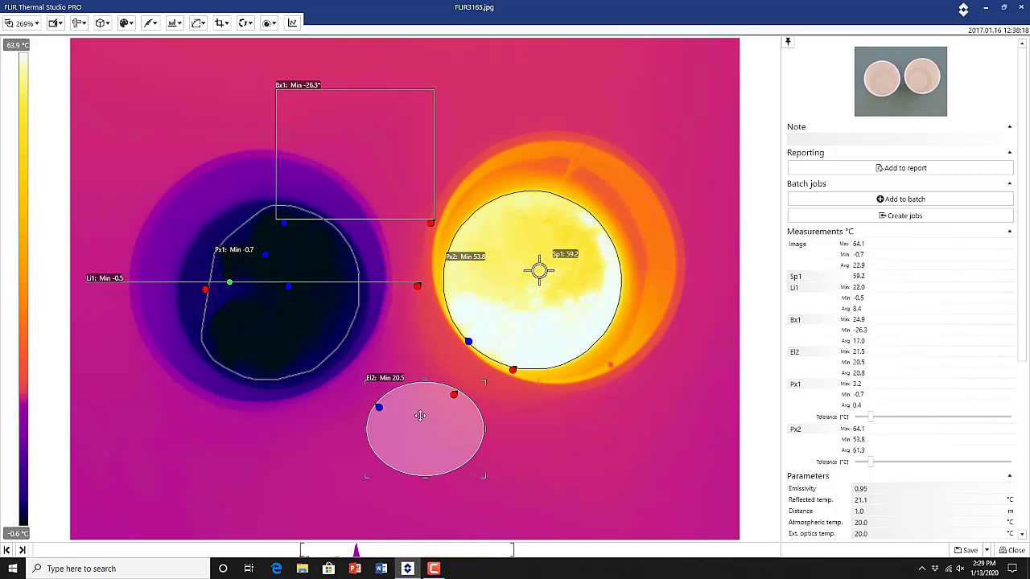
Remove ellipse El2 and the cold cup's polygon Px1 from the image.
{"action": "left_click", "coordinate": [420, 415]}
{"action": "left_click", "coordinate": [441, 406]}
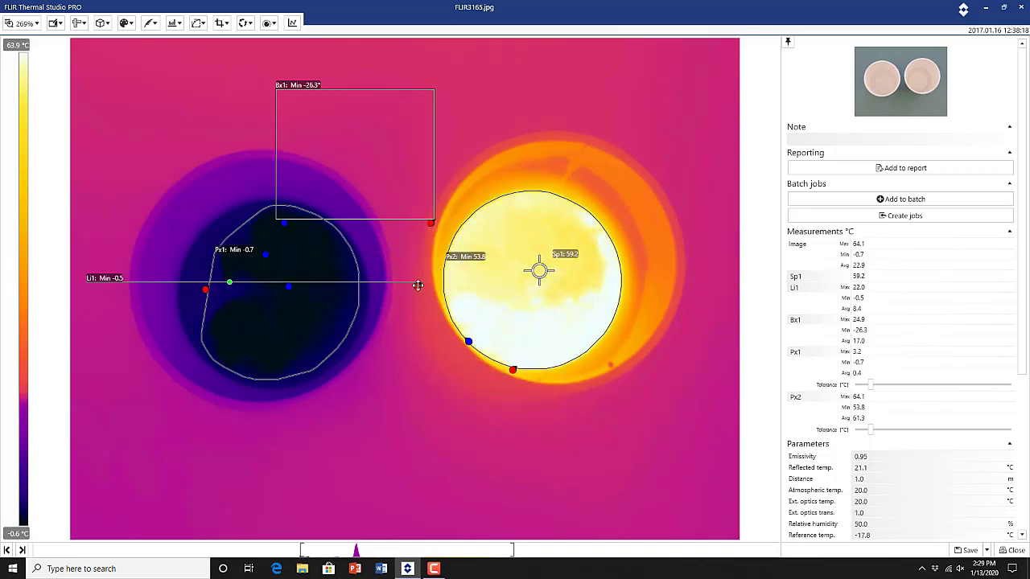
{"action": "left_click", "coordinate": [296, 338]}
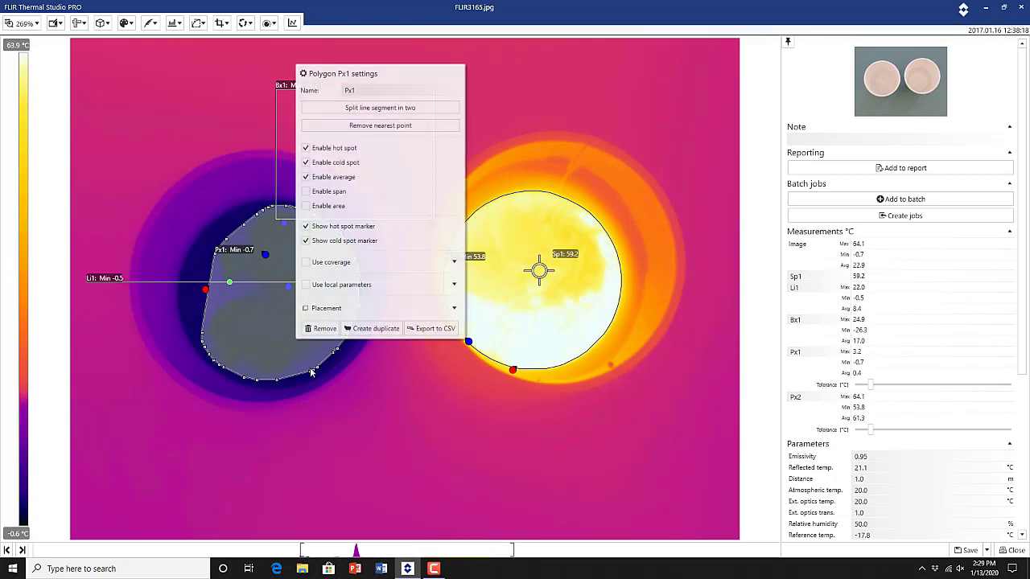
{"action": "left_click", "coordinate": [316, 327]}
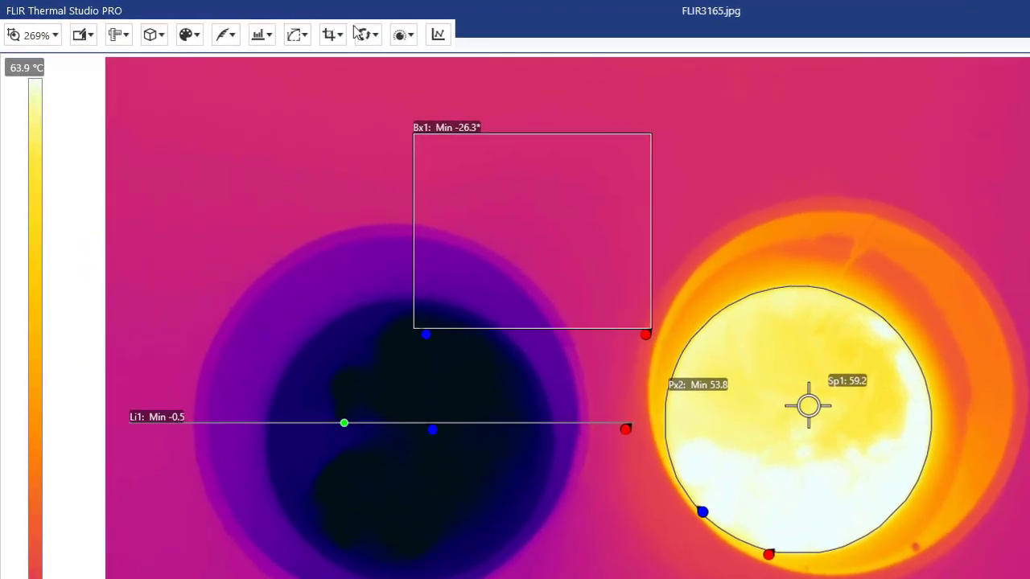
Display the temperature profile plot below the image and remove polygon Px2 from the hot cup.
{"action": "left_click", "coordinate": [438, 35]}
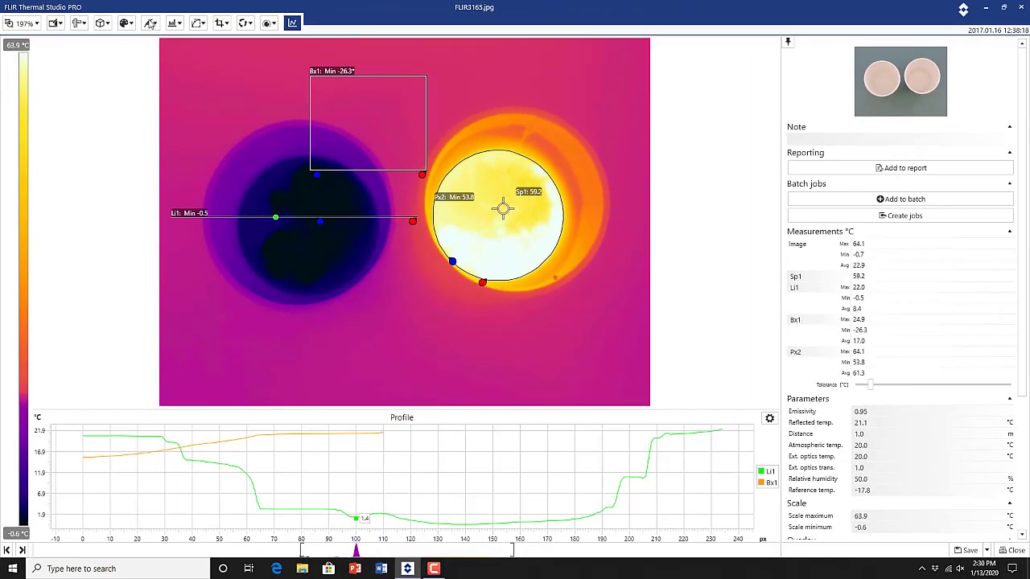
{"action": "left_click", "coordinate": [529, 244]}
{"action": "right_click", "coordinate": [516, 230]}
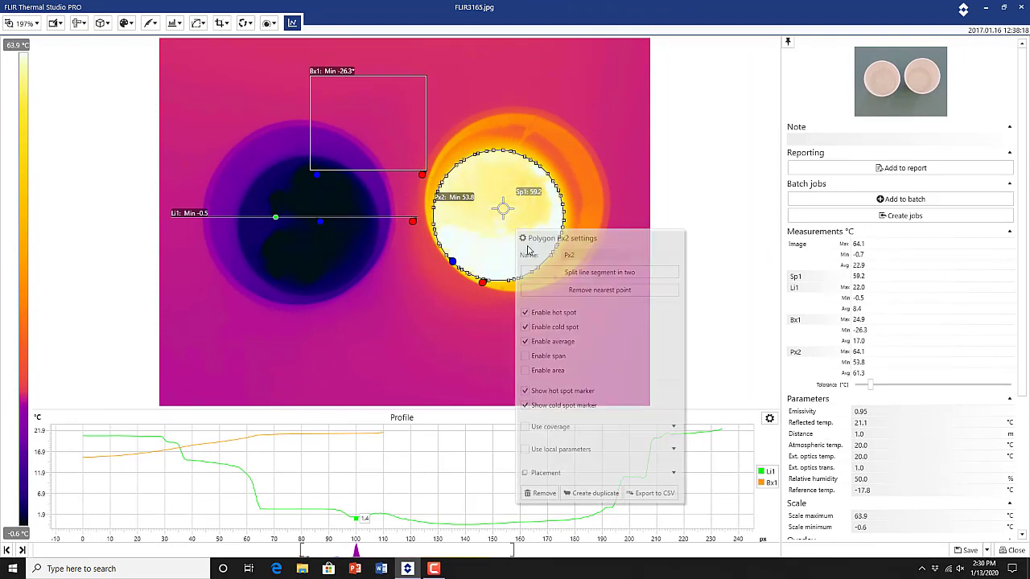
{"action": "left_click", "coordinate": [540, 492]}
Shift rectangle Bx1 up over the cold cup's upper rim and extend line Li1 across both cups.
{"action": "left_click", "coordinate": [365, 118]}
{"action": "left_click_drag", "start_coordinate": [364, 119], "coordinate": [334, 106]}
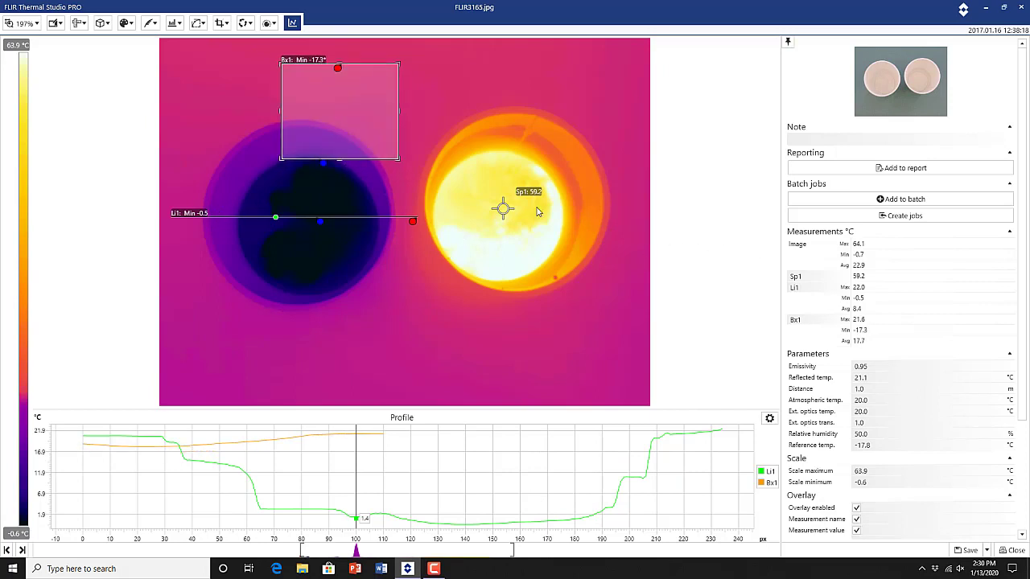
{"action": "left_click_drag", "start_coordinate": [414, 218], "coordinate": [628, 213]}
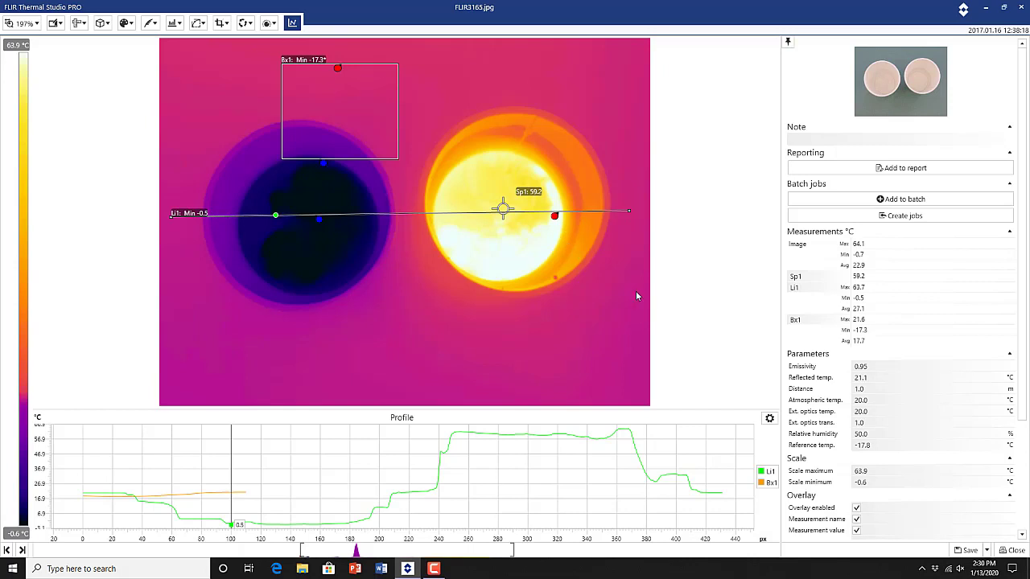
Color the Li1 profile curve red and the Bx1 curve light blue, and move line Li1 down to the cups' lower rims.
{"action": "left_click", "coordinate": [769, 420]}
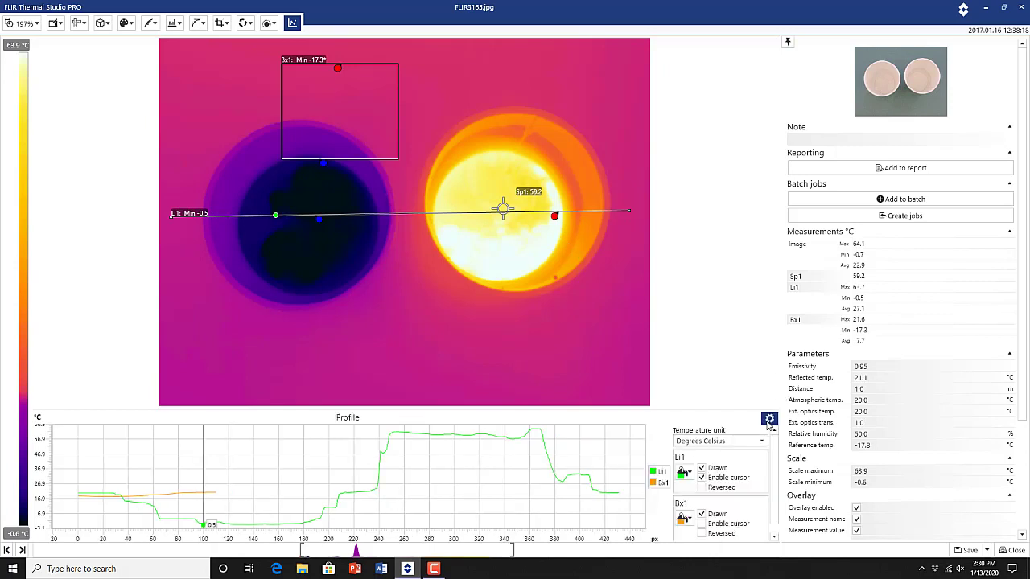
{"action": "left_click", "coordinate": [687, 475]}
{"action": "left_click", "coordinate": [681, 411]}
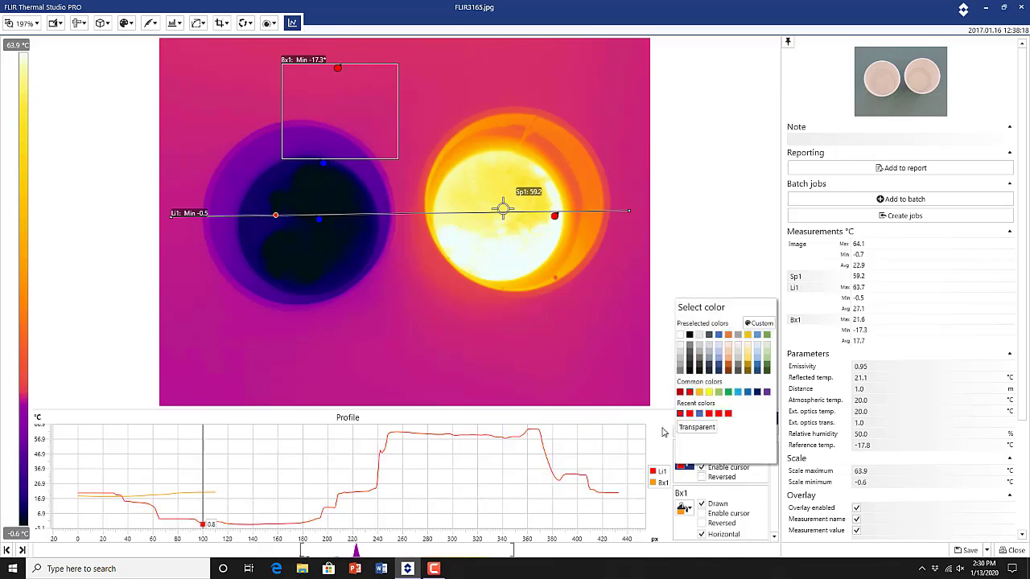
{"action": "left_click", "coordinate": [692, 514]}
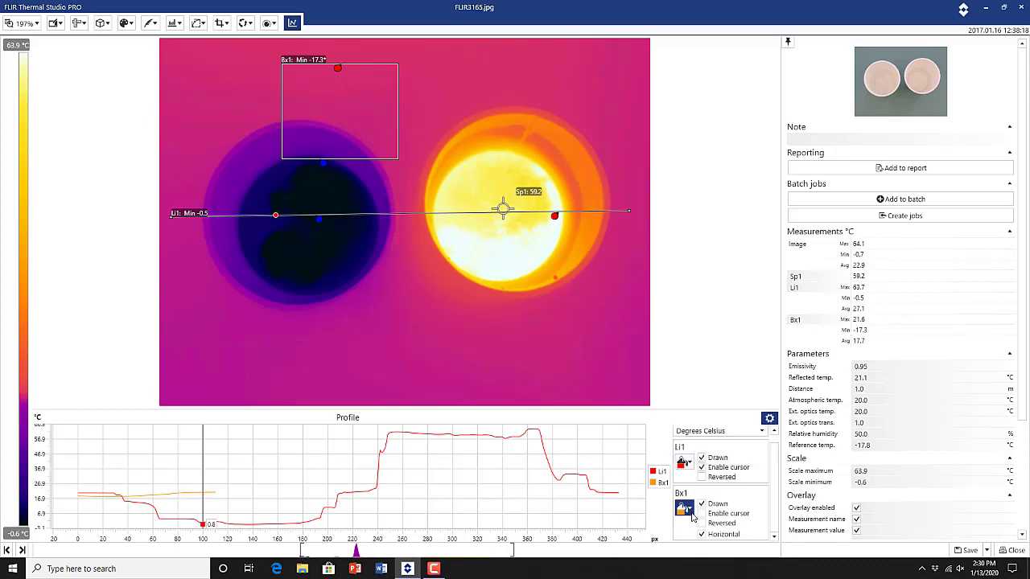
{"action": "left_click", "coordinate": [738, 427]}
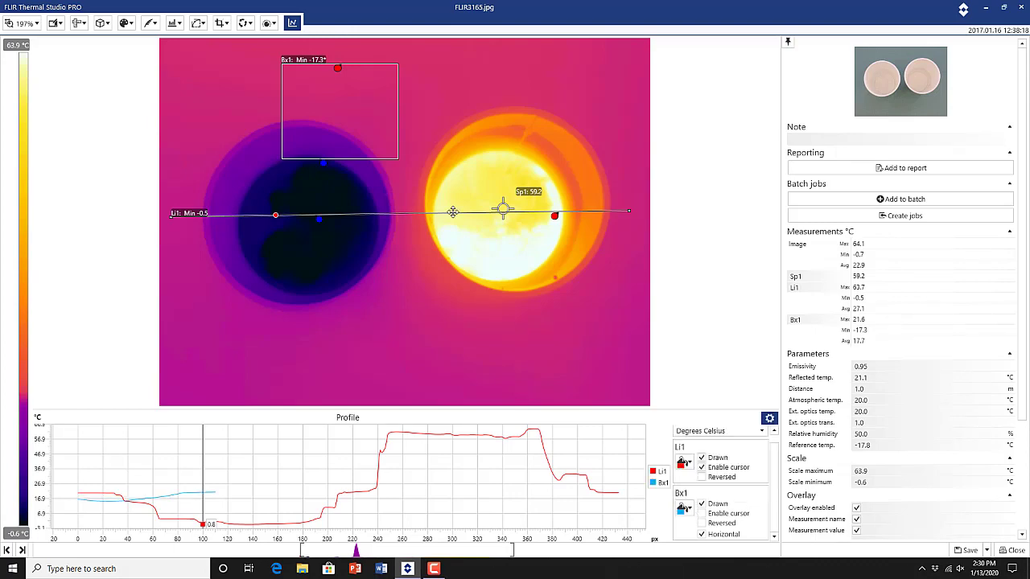
{"action": "left_click_drag", "start_coordinate": [453, 212], "coordinate": [453, 284]}
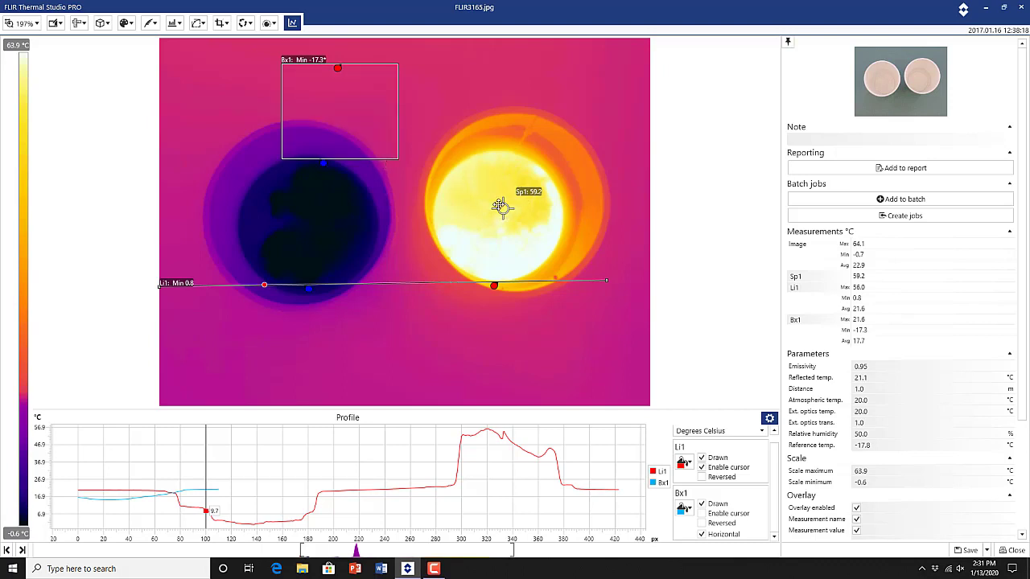
Rename the hot cup's spotmeter Sp1 as "Hot Cup" in the measurements list.
{"action": "left_click", "coordinate": [503, 209]}
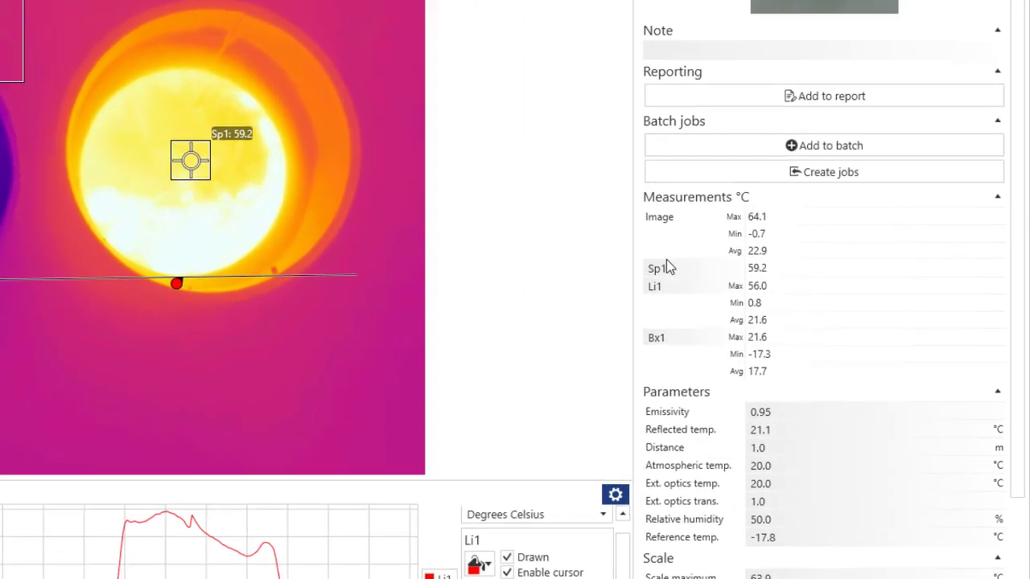
{"action": "left_click", "coordinate": [805, 276]}
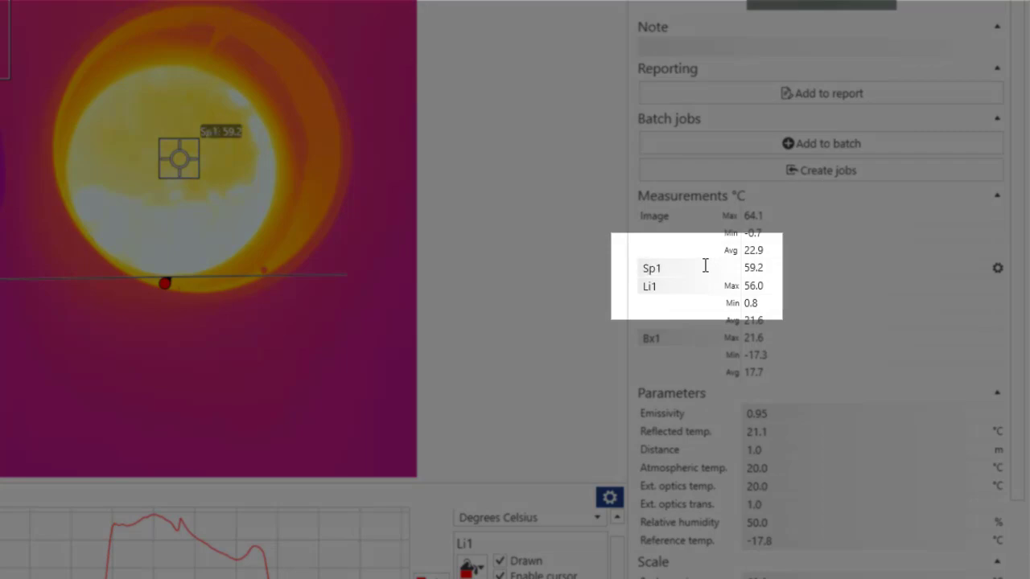
{"action": "key", "text": "Home"}
{"action": "type", "text": "Hot Spot"}
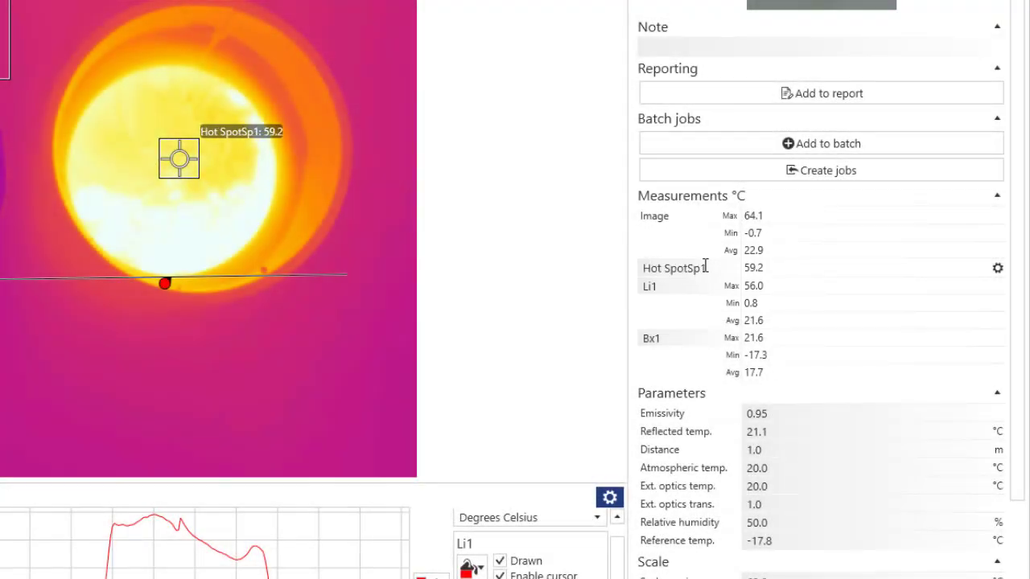
{"action": "key", "text": "Delete"}
{"action": "key", "text": "Delete"}
{"action": "key", "text": "Delete"}
{"action": "key", "text": "BackSpace"}
{"action": "key", "text": "BackSpace"}
{"action": "key", "text": "BackSpace"}
{"action": "key", "text": "BackSpace"}
{"action": "type", "text": "Cup"}
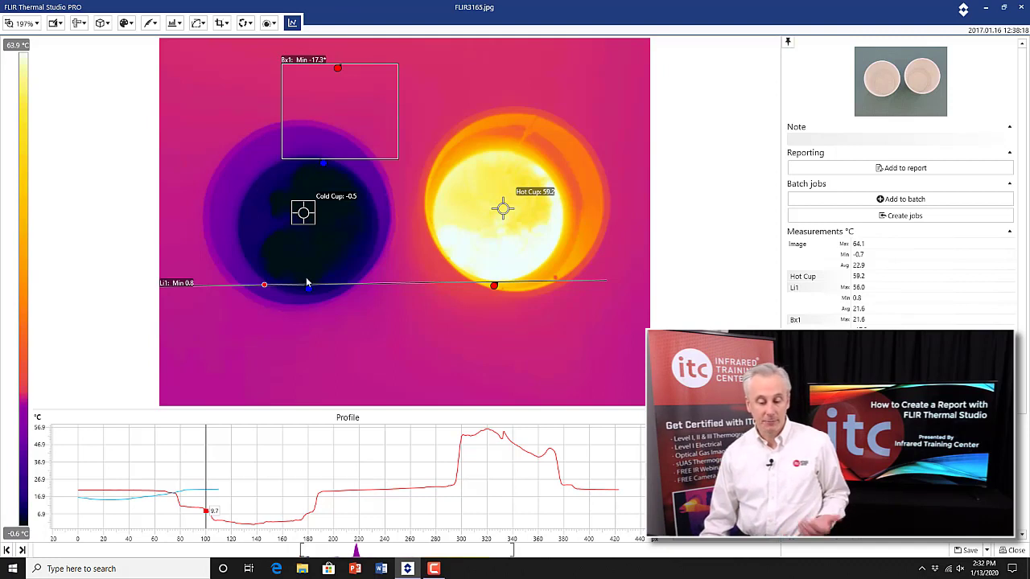
{"action": "left_click", "coordinate": [79, 23]}
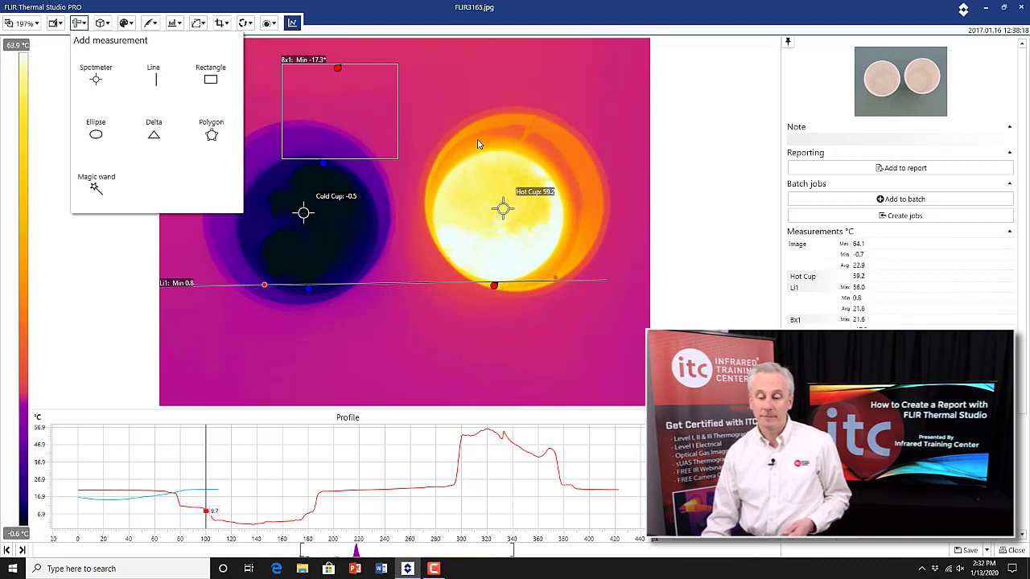
{"action": "left_click", "coordinate": [462, 101]}
Move rectangle Bx1 sideways over the cold cup's upper rim and remove it from the image.
{"action": "left_click_drag", "start_coordinate": [331, 113], "coordinate": [293, 115]}
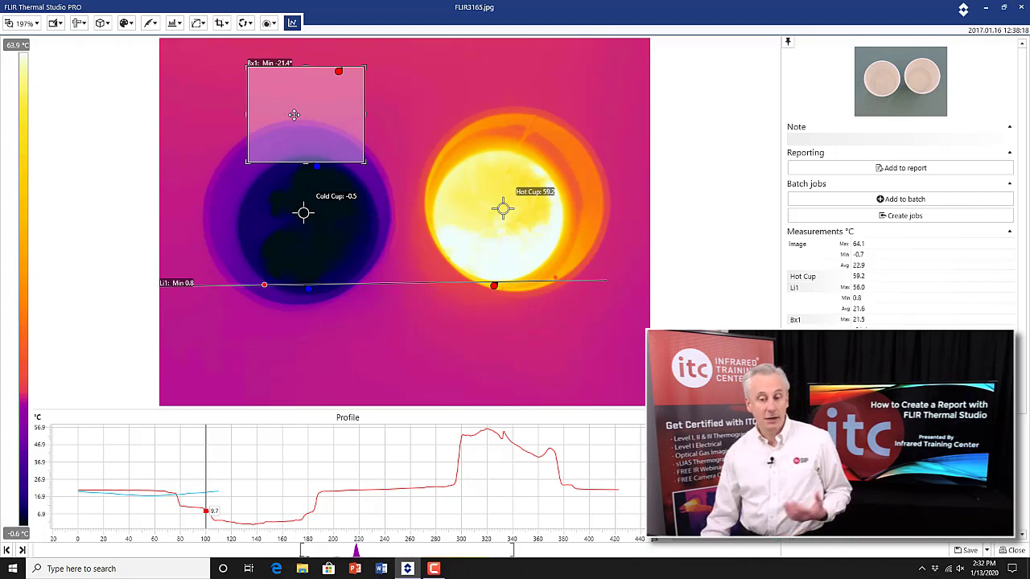
{"action": "right_click", "coordinate": [294, 113]}
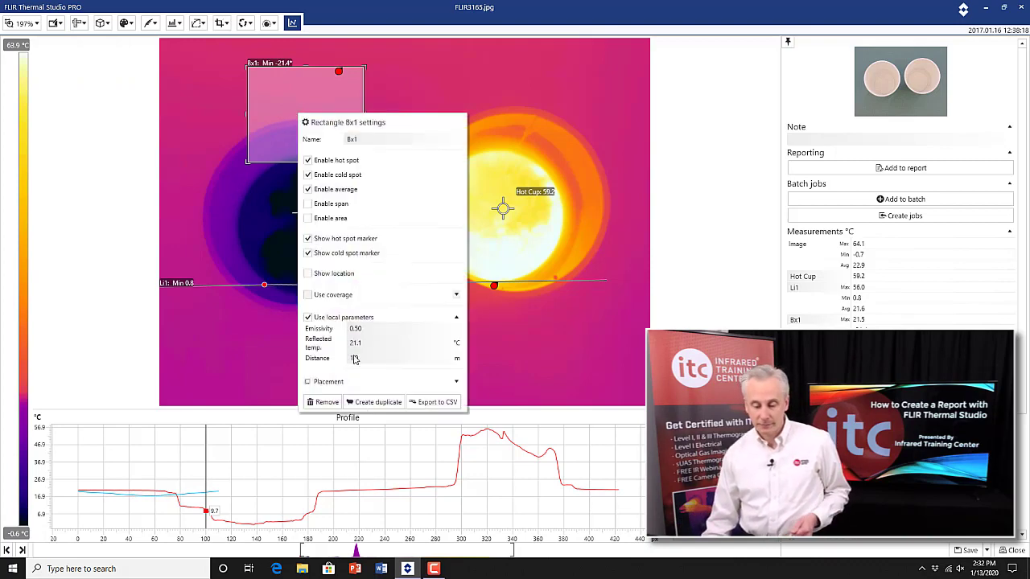
{"action": "left_click", "coordinate": [326, 402]}
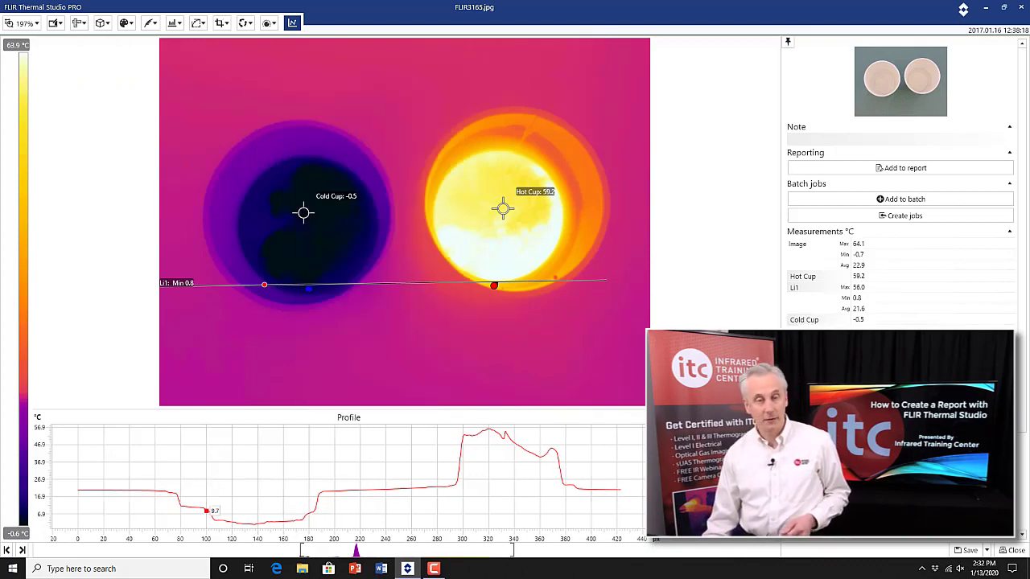
Show the additional save options and save the edited image.
{"action": "scroll", "coordinate": [383, 246], "scroll_direction": "up", "scroll_amount": 2}
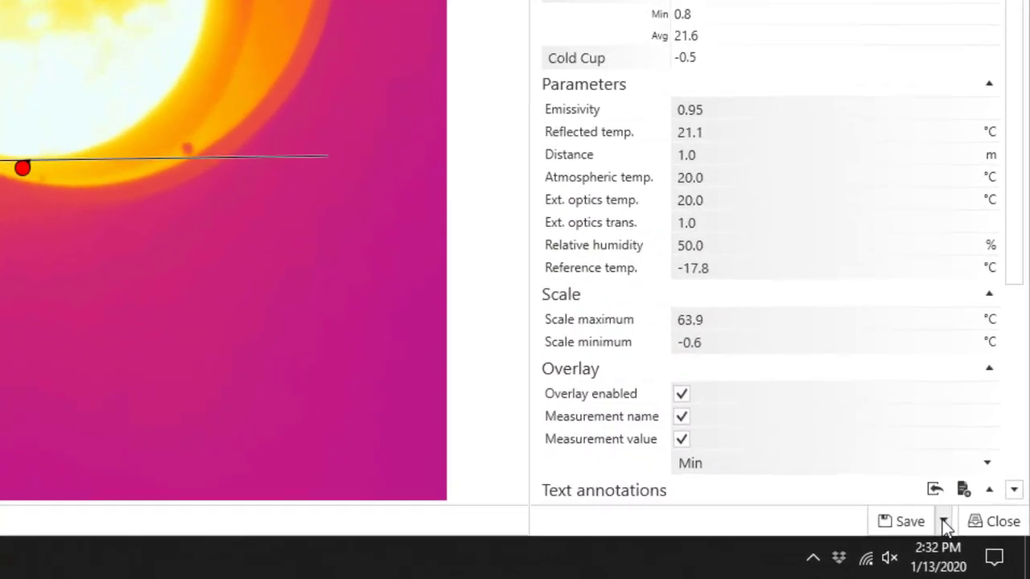
{"action": "left_click", "coordinate": [943, 521]}
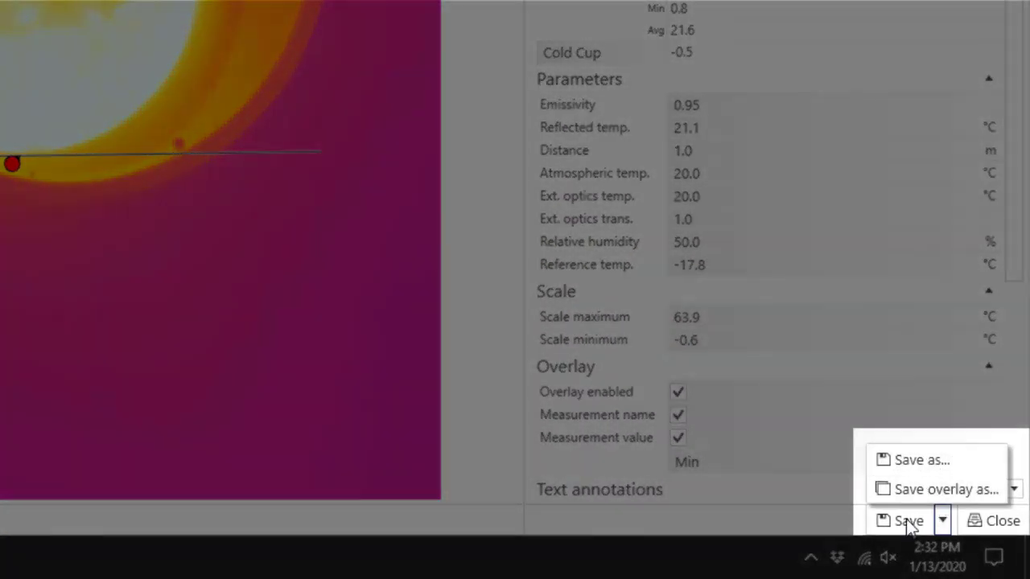
{"action": "left_click", "coordinate": [913, 520]}
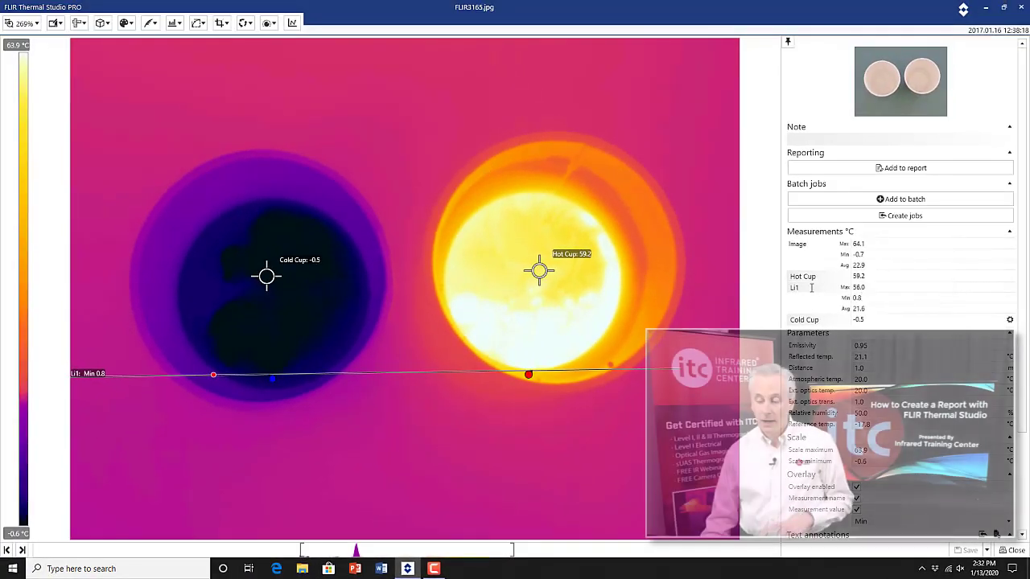
Enter the image note "Image of hot and cold cup.".
{"action": "left_click", "coordinate": [839, 138]}
{"action": "scroll", "coordinate": [842, 223], "scroll_direction": "down", "scroll_amount": 4}
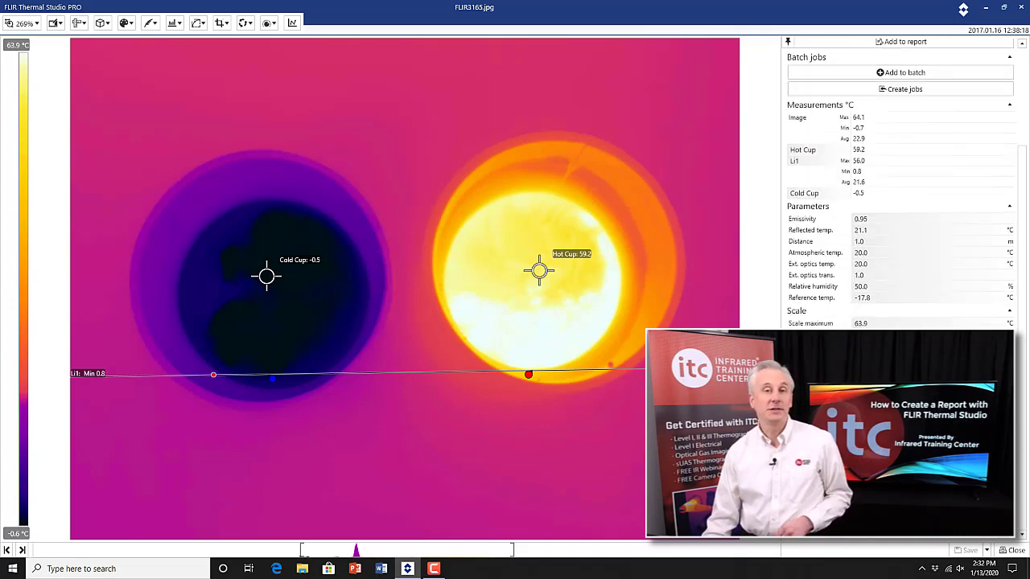
{"action": "scroll", "coordinate": [842, 222], "scroll_direction": "up", "scroll_amount": 4}
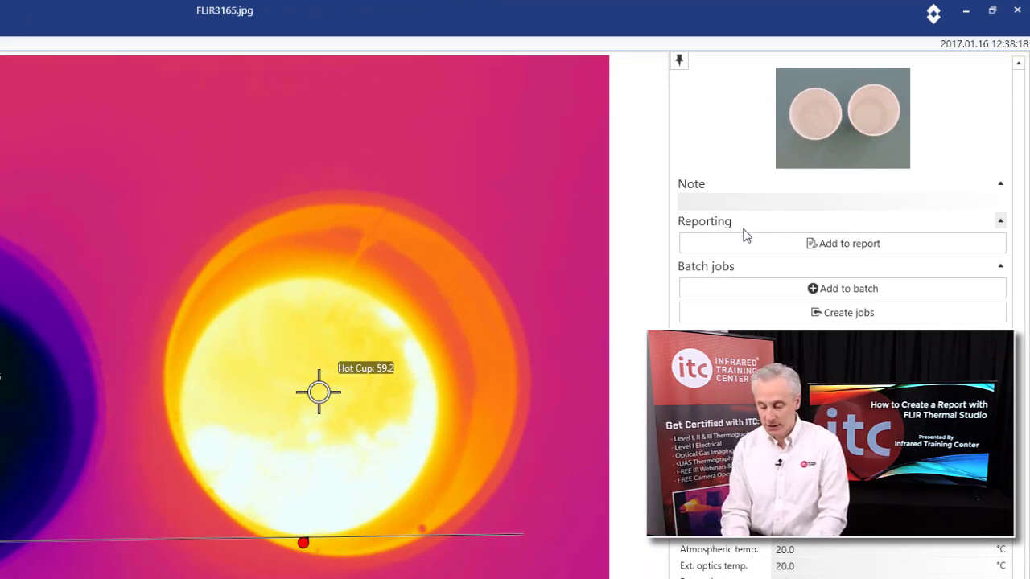
{"action": "type", "text": "Image "}
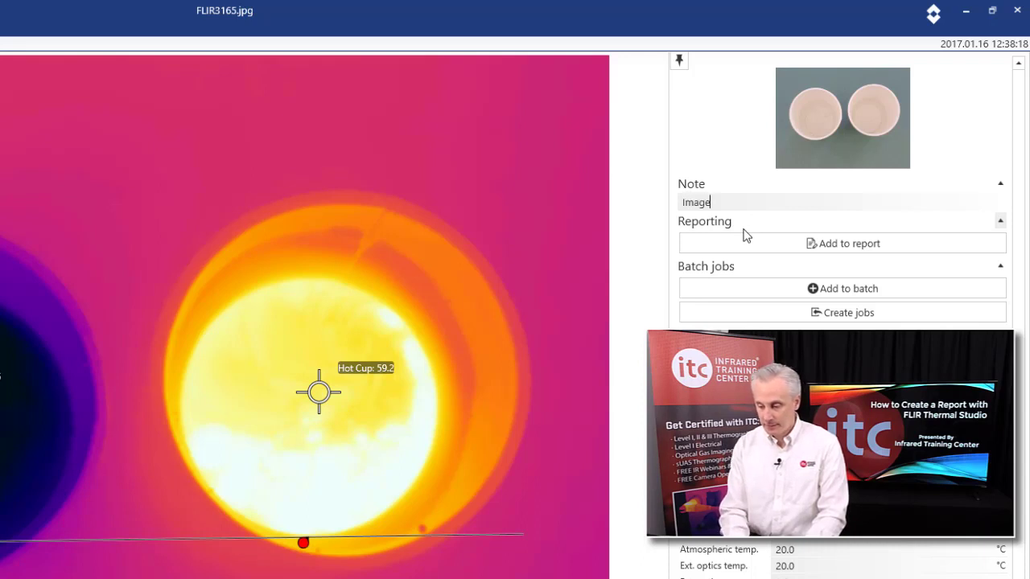
{"action": "type", "text": "of hot a"}
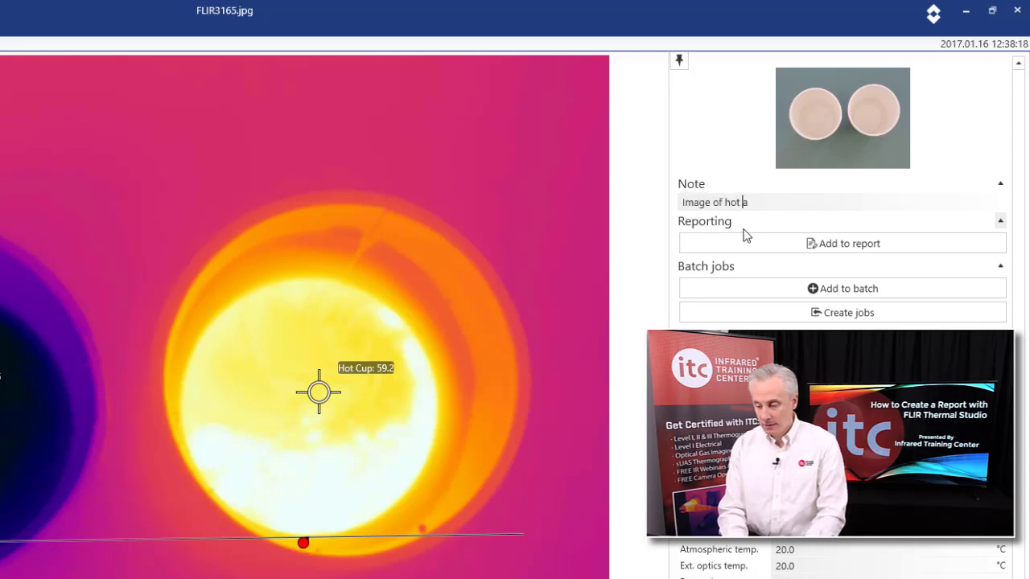
{"action": "type", "text": "nd cold cup."}
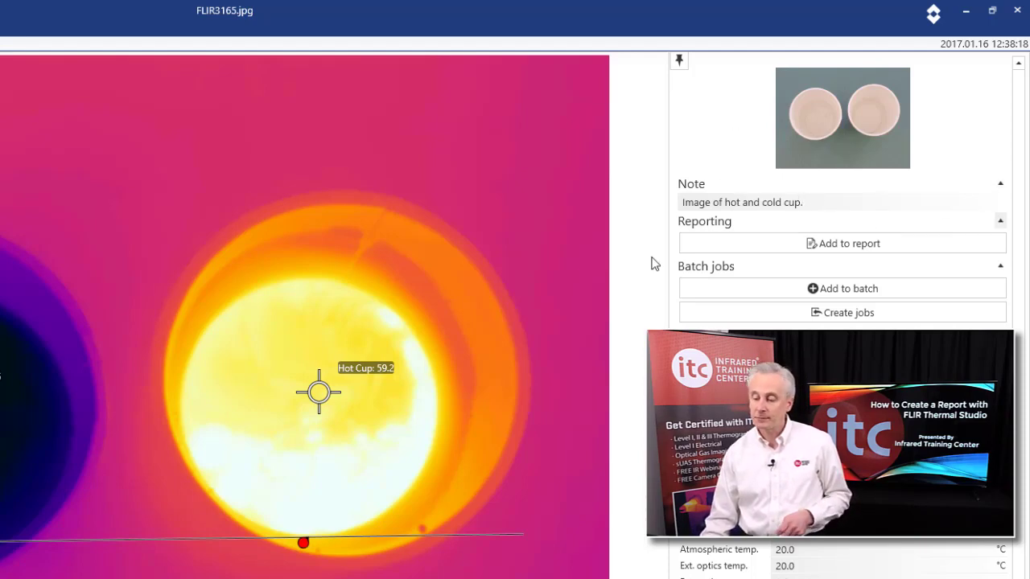
Locate the option for adding a text annotation to the image.
{"action": "scroll", "coordinate": [871, 575], "scroll_direction": "down", "scroll_amount": 3}
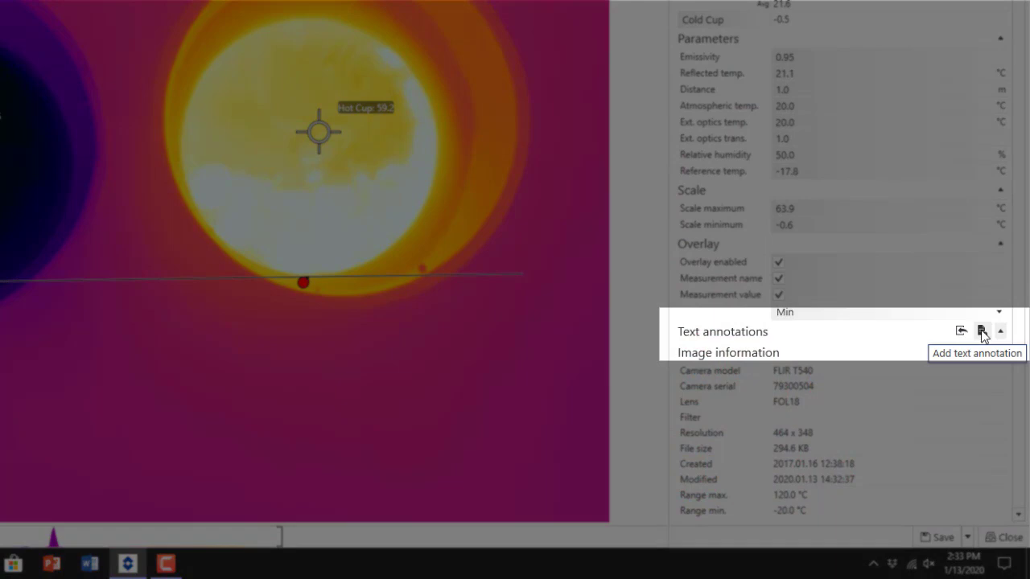
{"action": "left_click", "coordinate": [981, 332]}
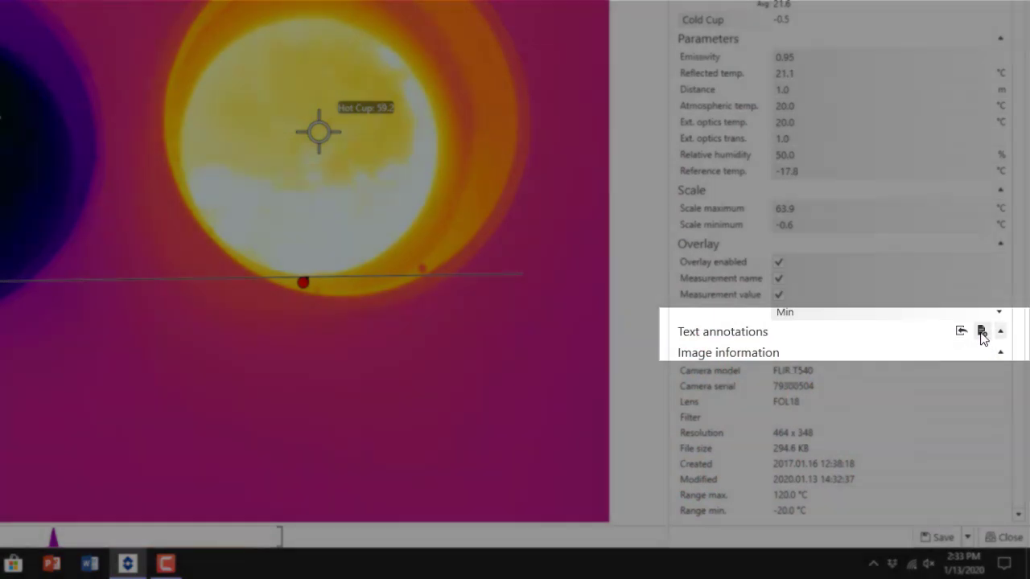
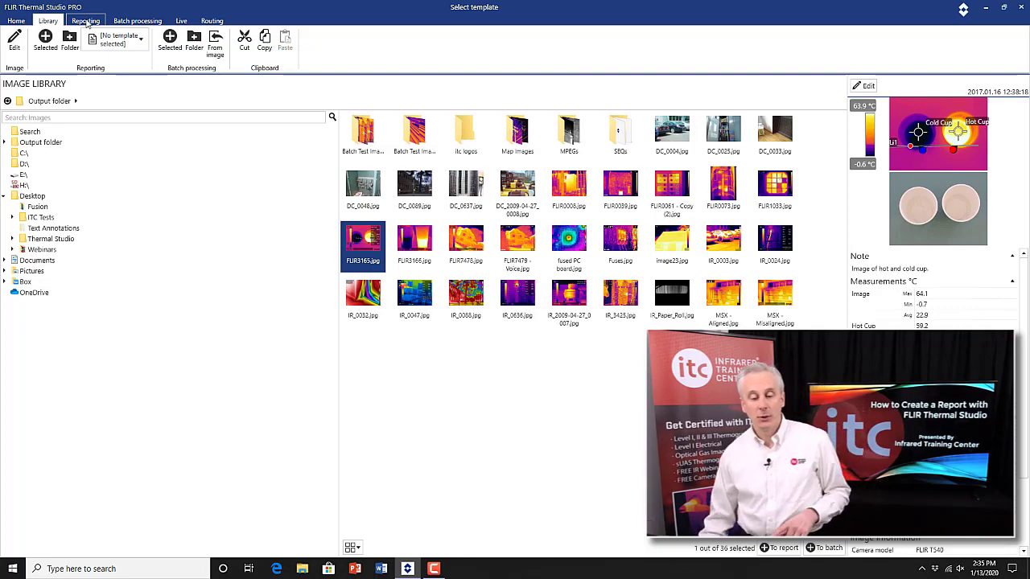
Open the Thermal Photo Details report template for editing.
{"action": "left_click", "coordinate": [85, 22]}
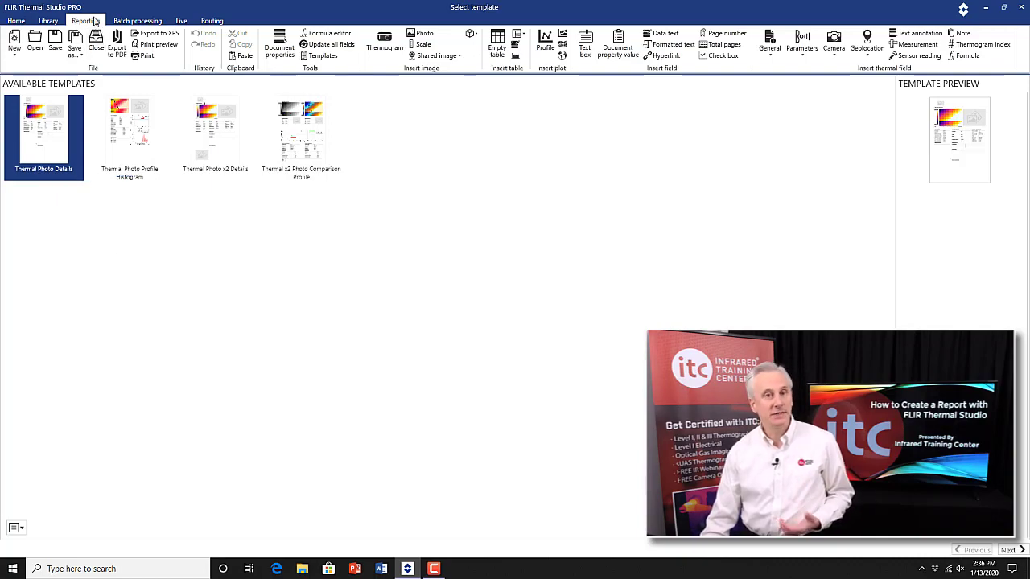
{"action": "right_click", "coordinate": [58, 157]}
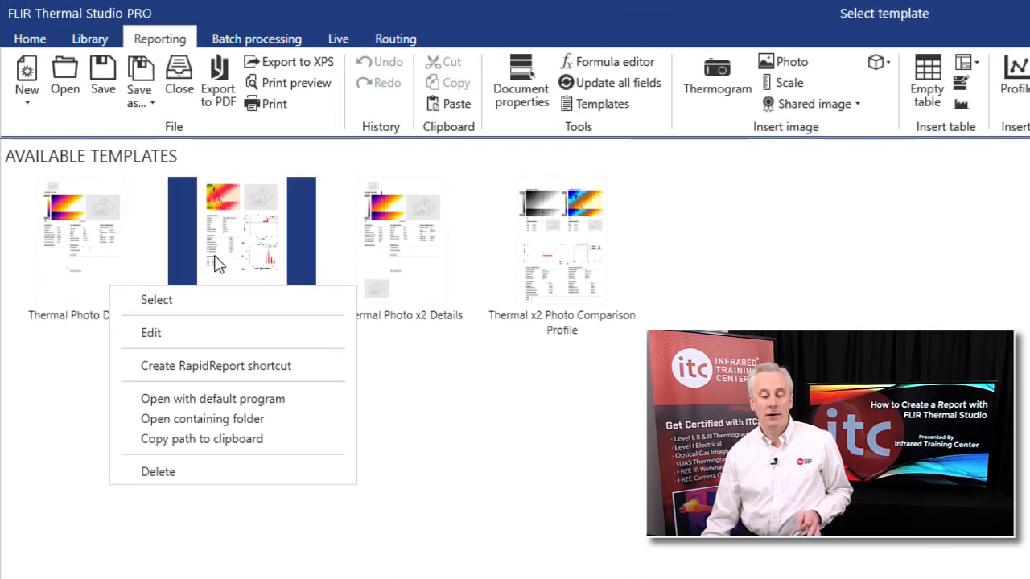
{"action": "right_click", "coordinate": [117, 138]}
{"action": "right_click", "coordinate": [377, 228]}
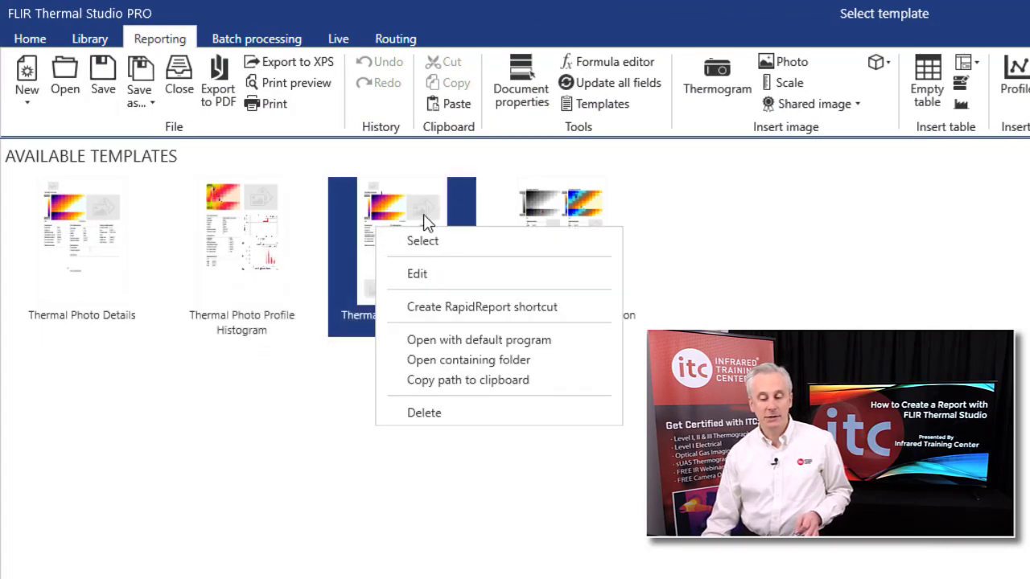
{"action": "right_click", "coordinate": [547, 215]}
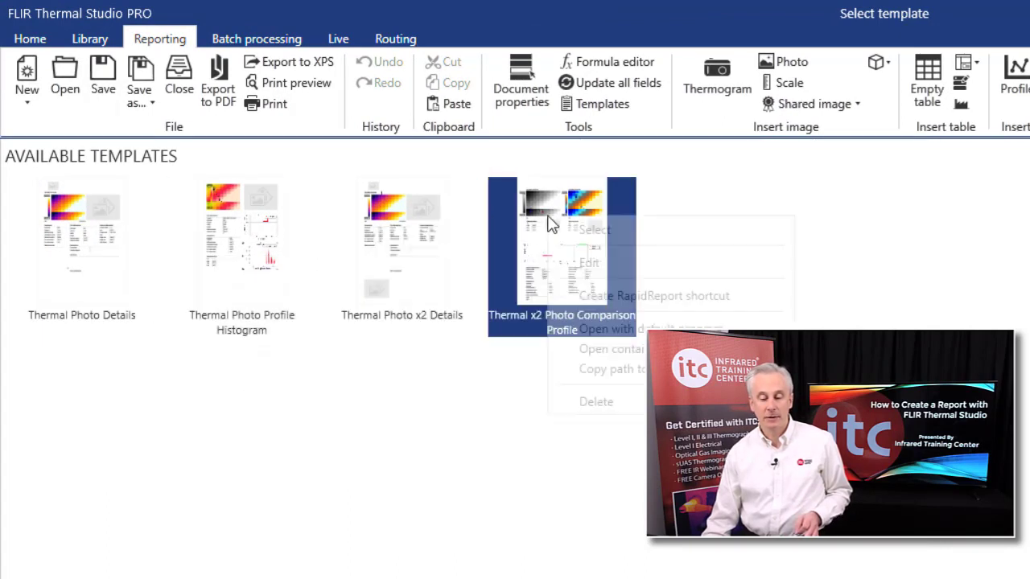
{"action": "right_click", "coordinate": [48, 261]}
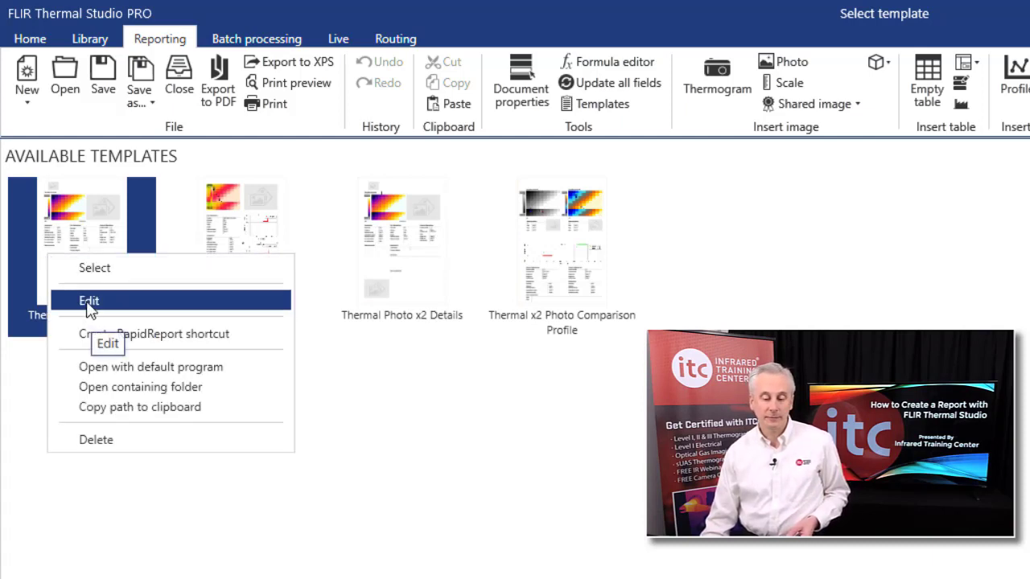
{"action": "left_click", "coordinate": [89, 305]}
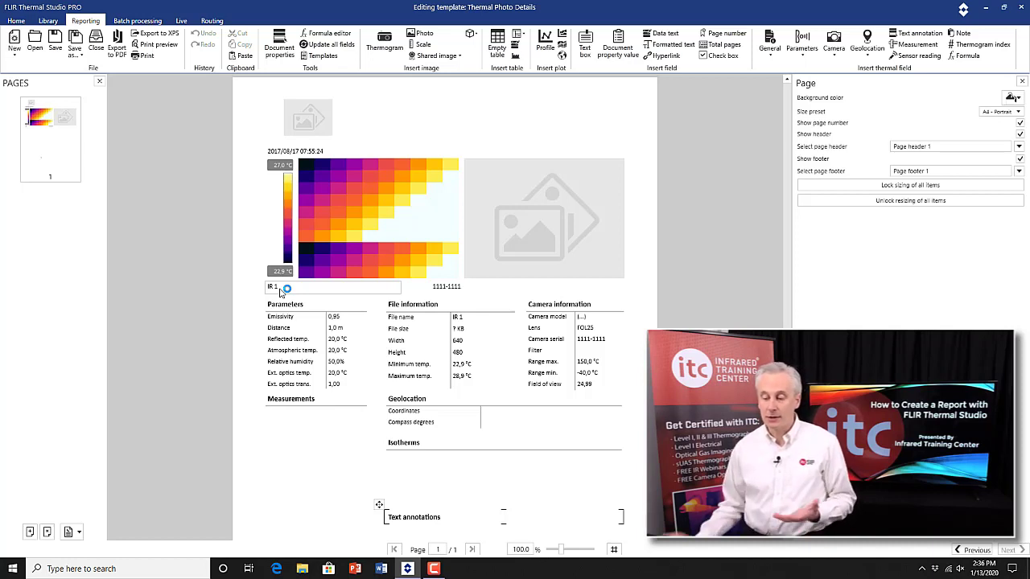
Replace the header's logo placeholder with the image "ITC logo (ball only).png" from the itc logos folder.
{"action": "left_click", "coordinate": [327, 118]}
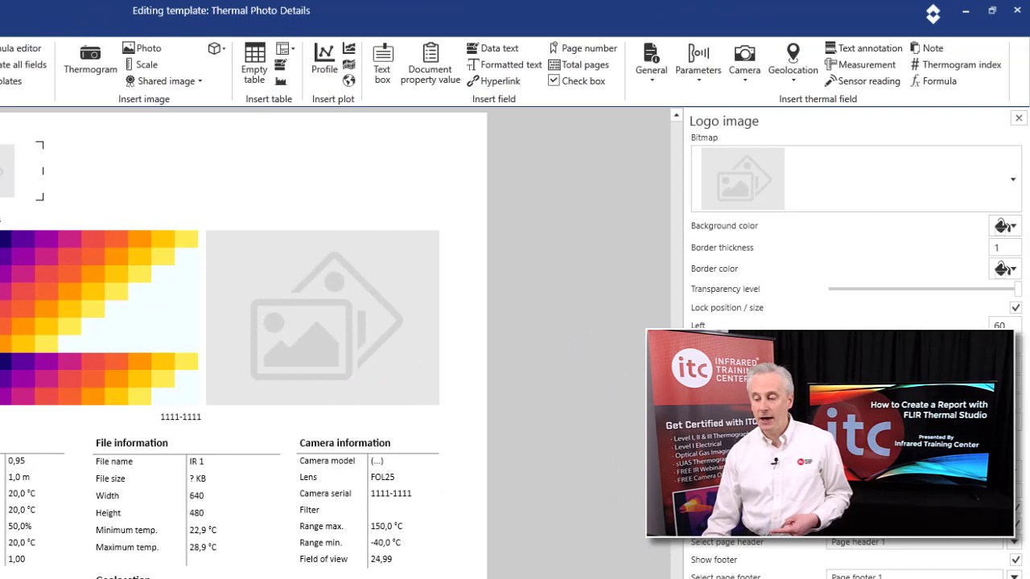
{"action": "left_click", "coordinate": [1014, 181]}
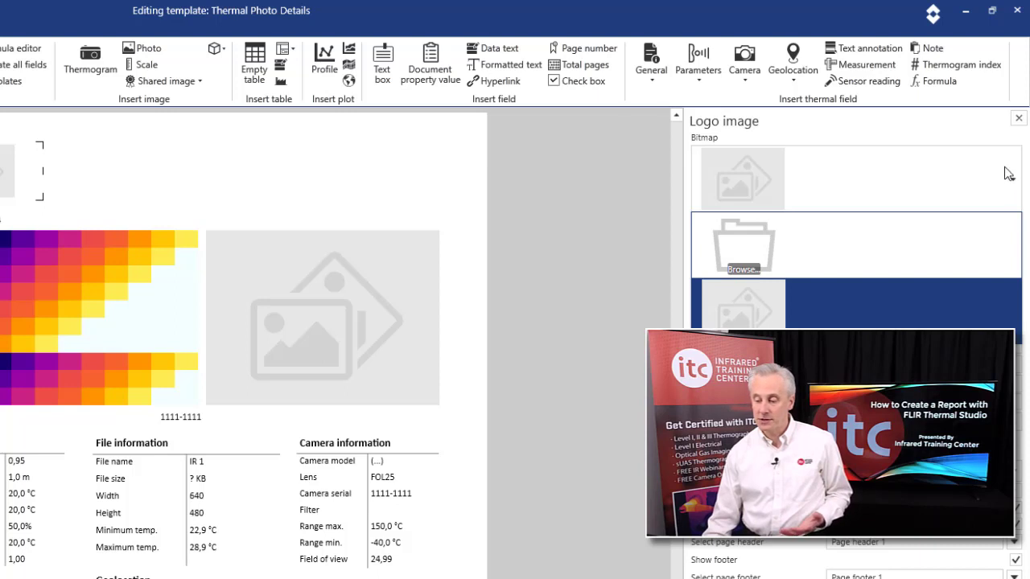
{"action": "left_click", "coordinate": [1016, 180]}
{"action": "left_click", "coordinate": [1016, 180]}
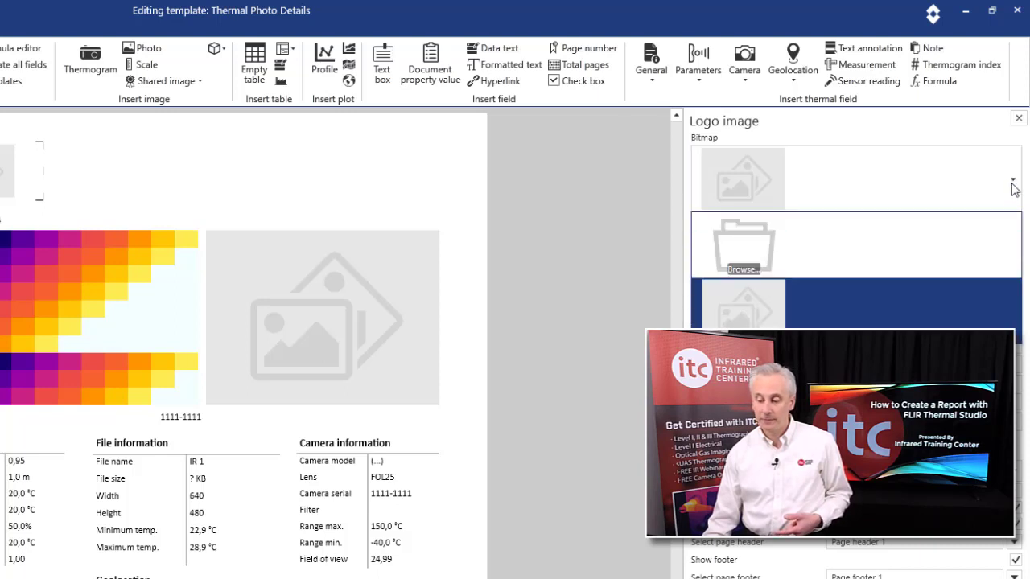
{"action": "left_click", "coordinate": [758, 237]}
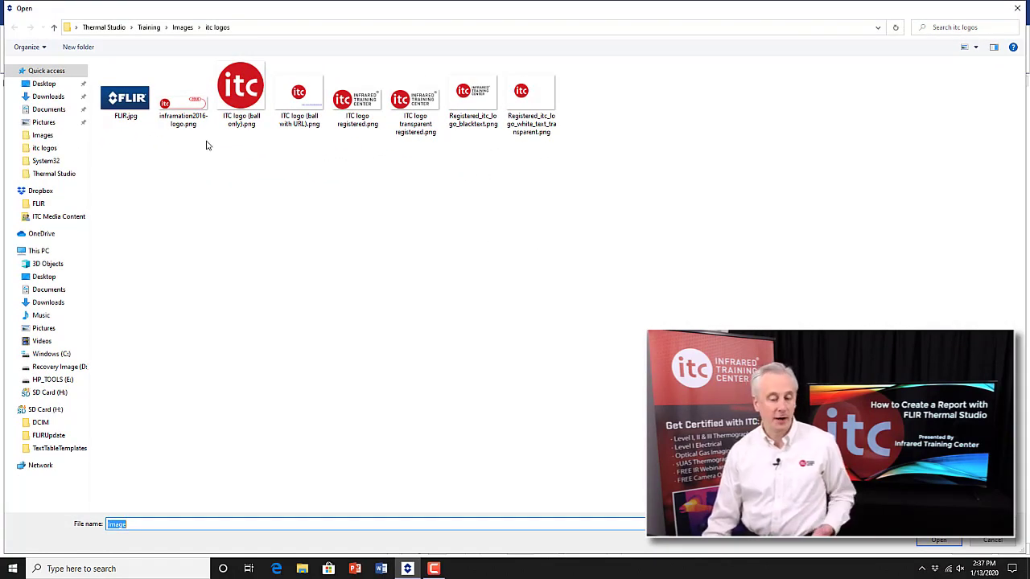
{"action": "left_click", "coordinate": [241, 95]}
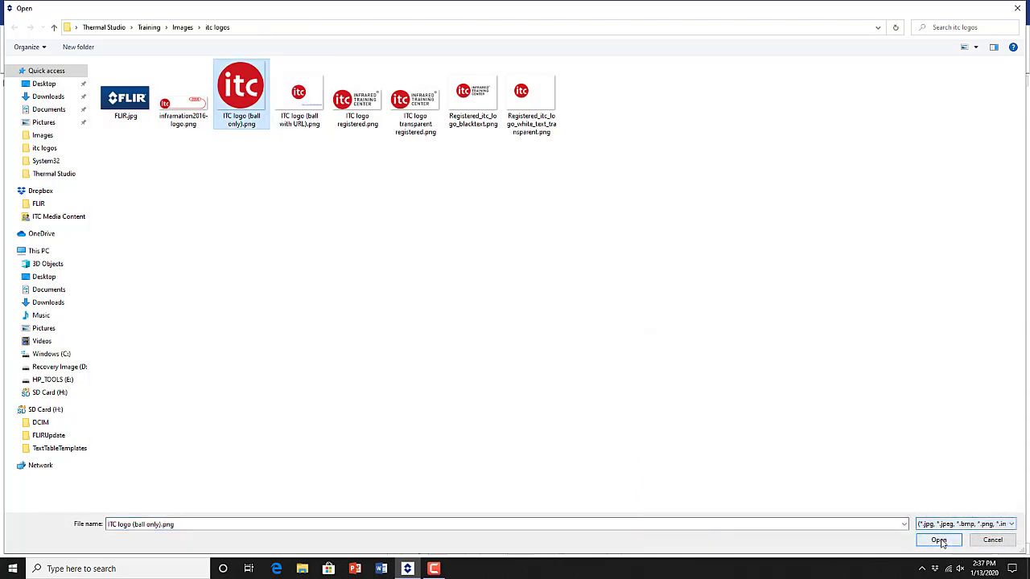
{"action": "left_click", "coordinate": [938, 540]}
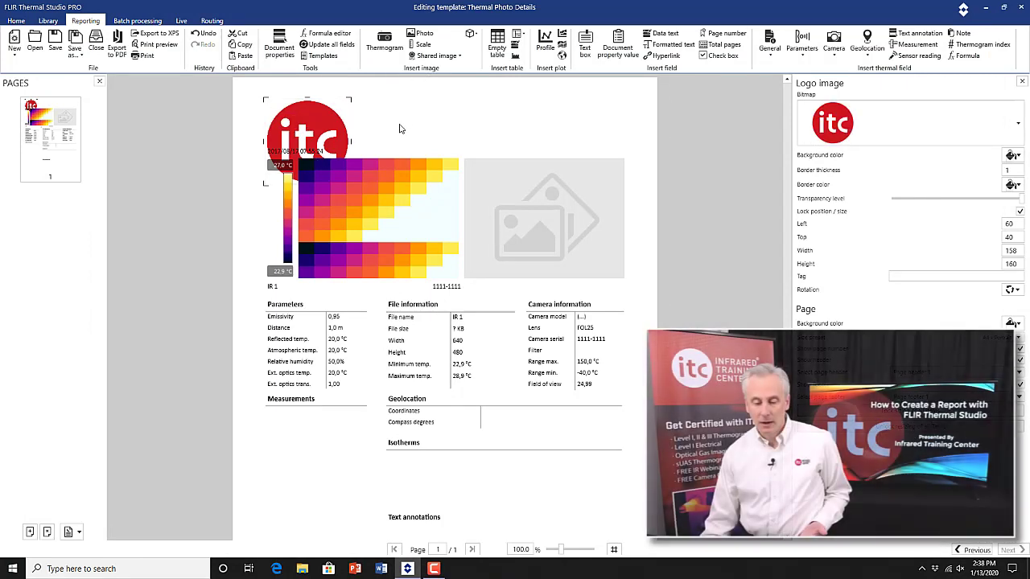
{"action": "left_click", "coordinate": [394, 130]}
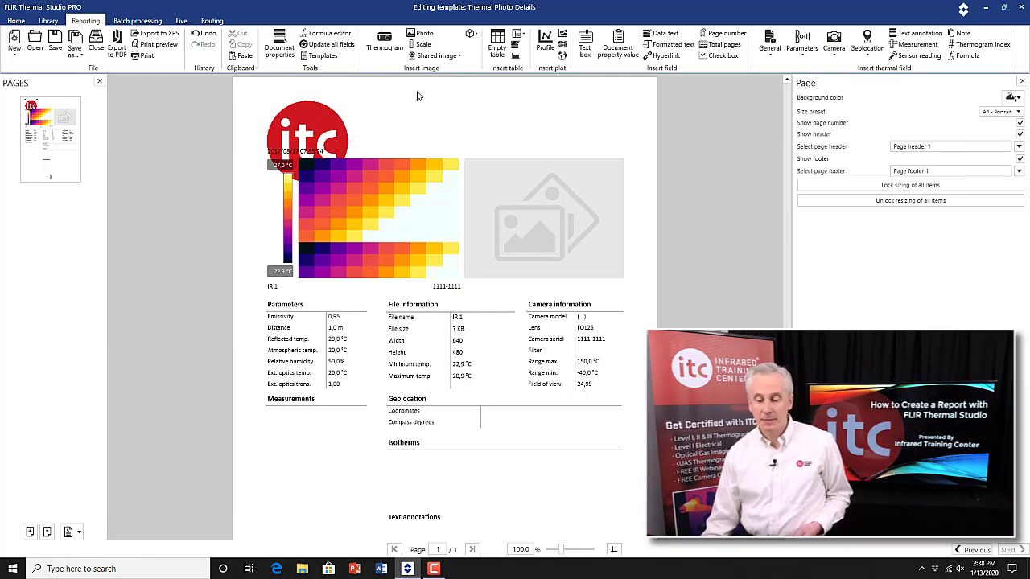
Insert a second logo image about 68 wide and 84 high, and place it above the visual image placeholder.
{"action": "left_click", "coordinate": [459, 55]}
{"action": "left_click", "coordinate": [459, 55]}
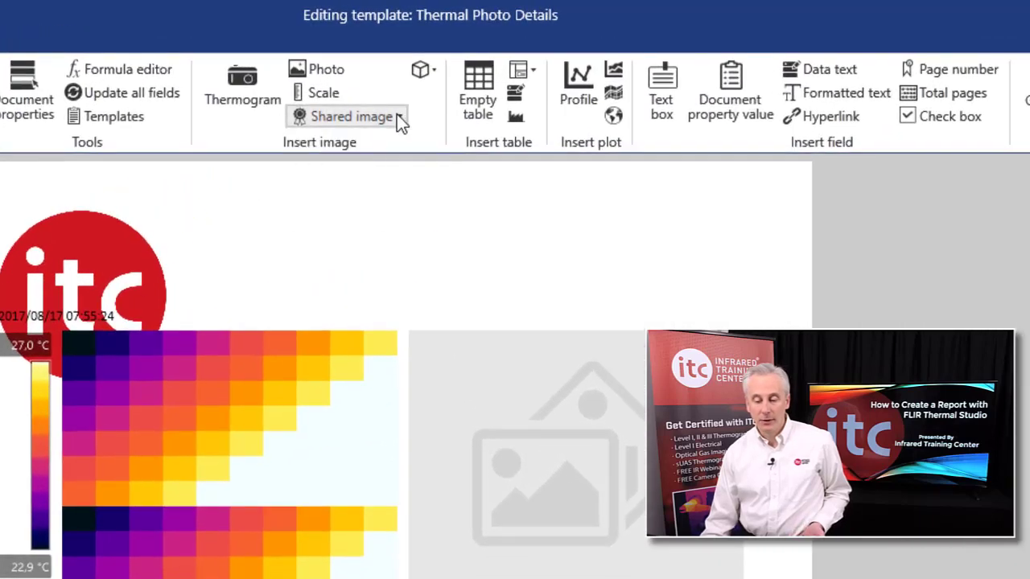
{"action": "left_click", "coordinate": [402, 120]}
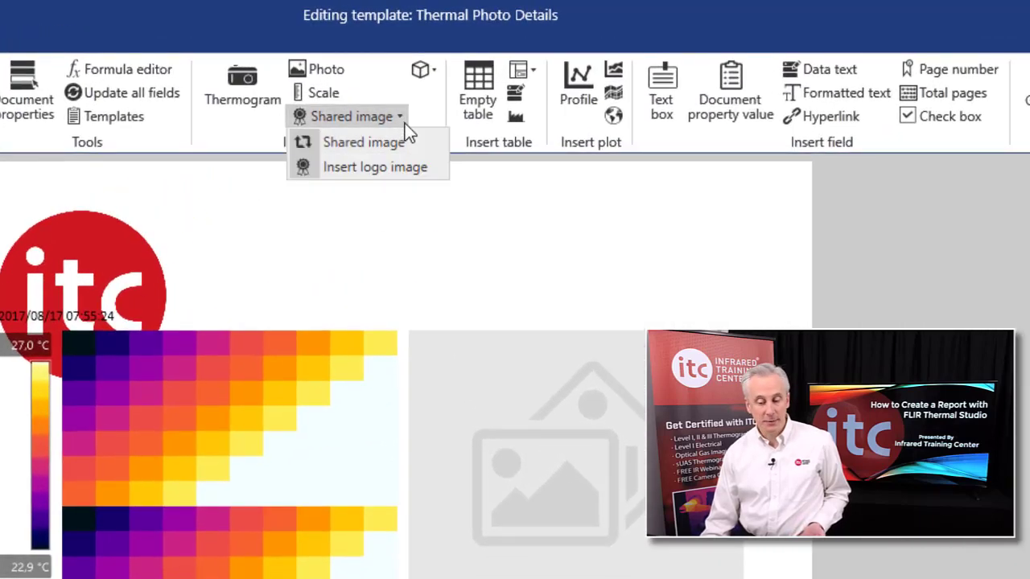
{"action": "left_click", "coordinate": [375, 166]}
{"action": "scroll", "coordinate": [787, 293], "scroll_direction": "down", "scroll_amount": 3}
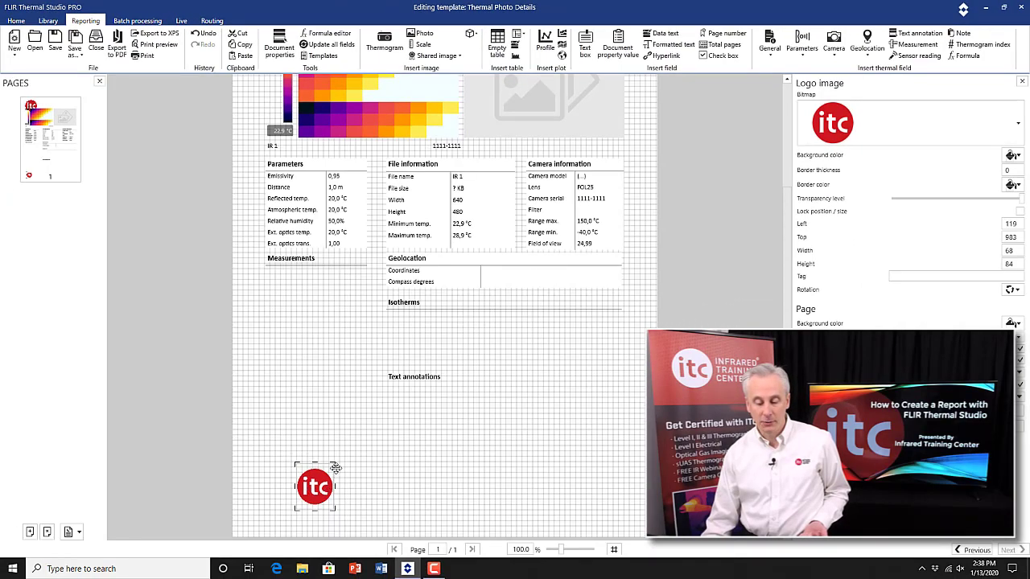
{"action": "left_click_drag", "start_coordinate": [335, 468], "coordinate": [442, 145]}
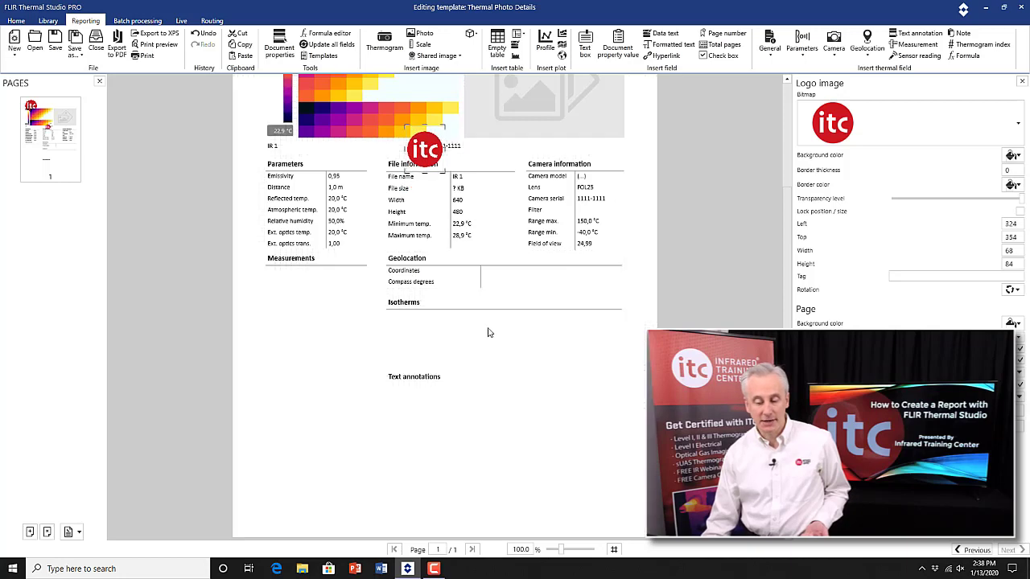
{"action": "scroll", "coordinate": [487, 330], "scroll_direction": "up", "scroll_amount": 3}
{"action": "left_click_drag", "start_coordinate": [428, 290], "coordinate": [542, 109]}
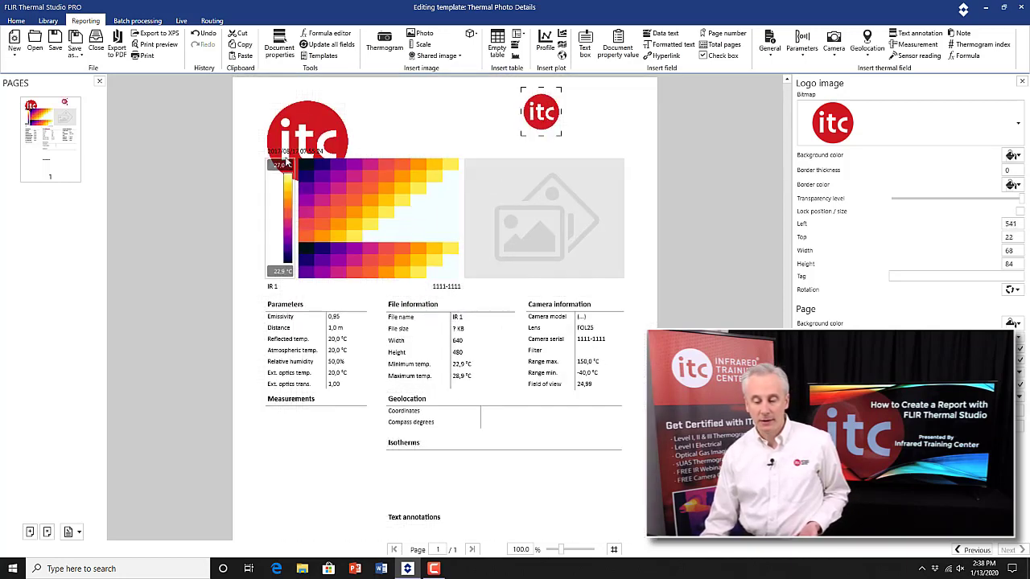
Delete the oversized logo overlapping the thermogram and move the small logo into its place above the date.
{"action": "left_click", "coordinate": [303, 125]}
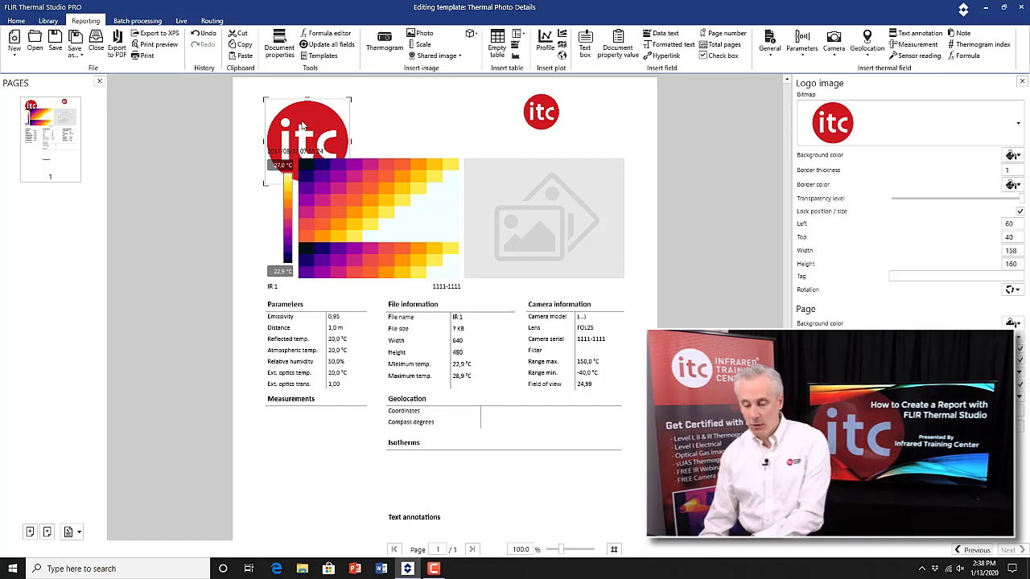
{"action": "key", "text": "Delete"}
{"action": "left_click", "coordinate": [531, 115]}
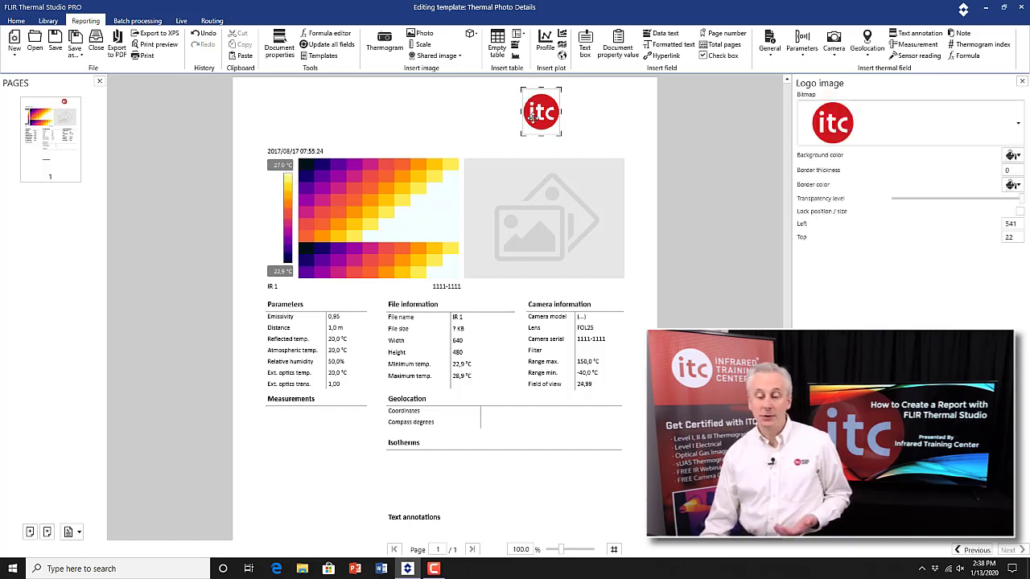
{"action": "left_click_drag", "start_coordinate": [531, 115], "coordinate": [299, 121]}
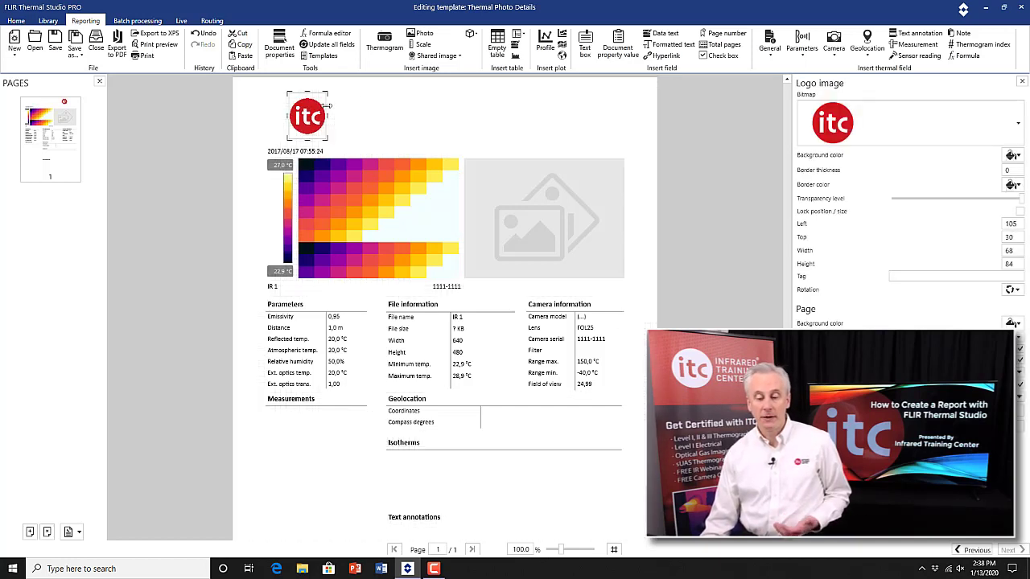
Insert another logo image about 224 by 226 near the page's lower edge, reposition it, and delete it again.
{"action": "left_click", "coordinate": [455, 56]}
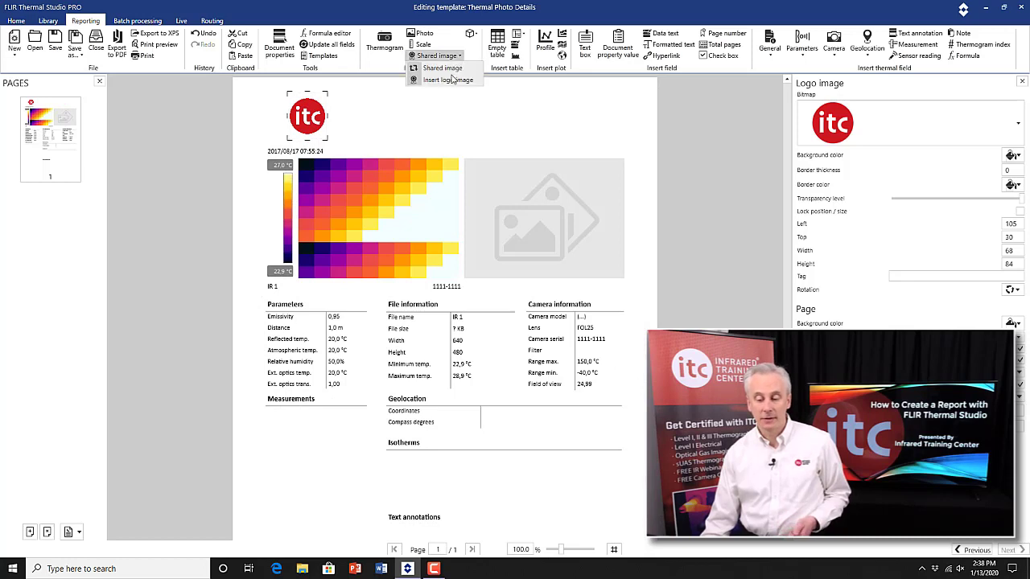
{"action": "left_click", "coordinate": [449, 79]}
{"action": "scroll", "coordinate": [342, 461], "scroll_direction": "down", "scroll_amount": 2}
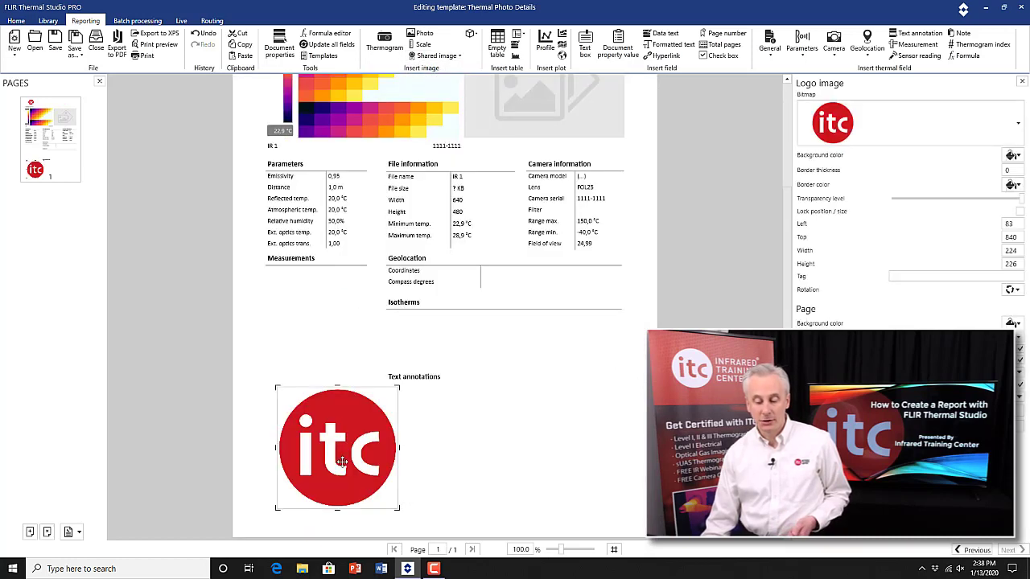
{"action": "left_click_drag", "start_coordinate": [342, 461], "coordinate": [418, 433]}
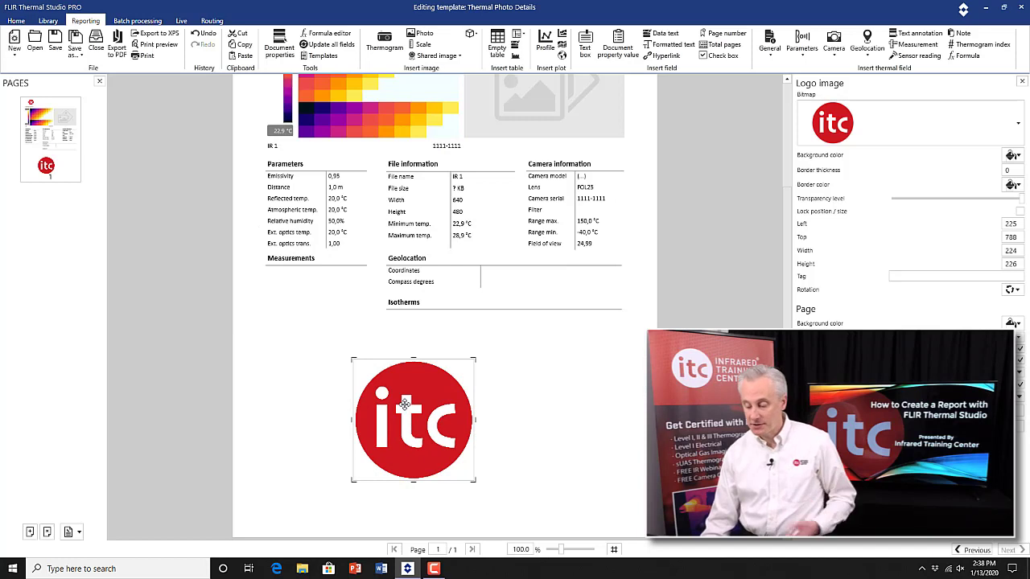
{"action": "key", "text": "Delete"}
{"action": "scroll", "coordinate": [357, 429], "scroll_direction": "up", "scroll_amount": 3}
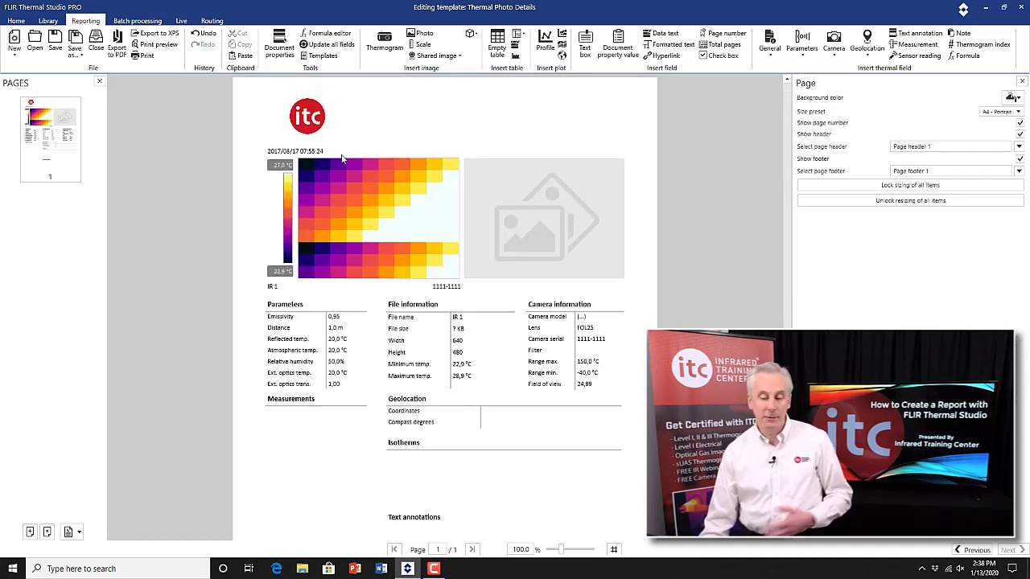
Check the bitmap choices for the small ITC logo and shift the logo slightly left in the header area.
{"action": "left_click", "coordinate": [450, 57]}
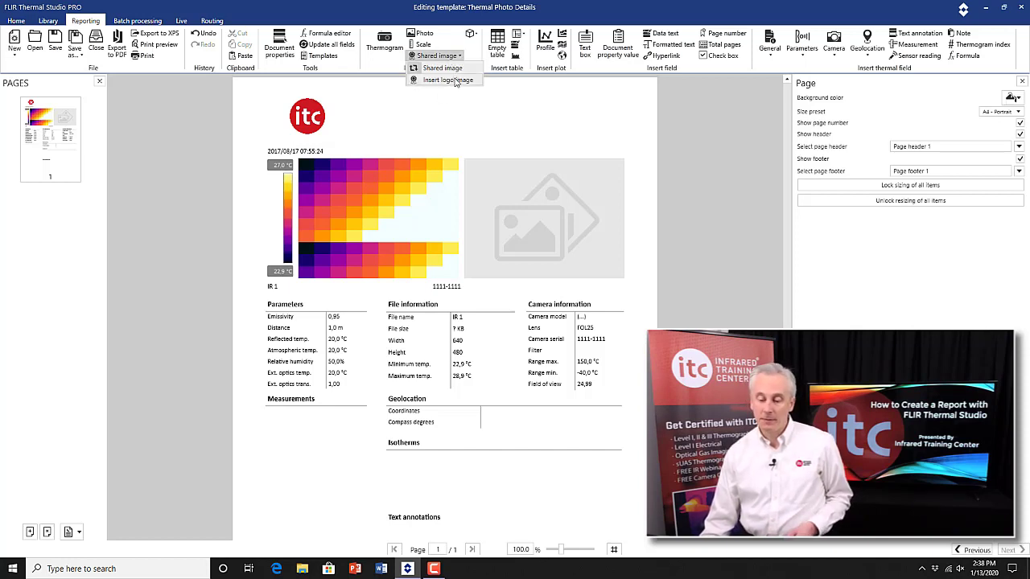
{"action": "left_click", "coordinate": [325, 121]}
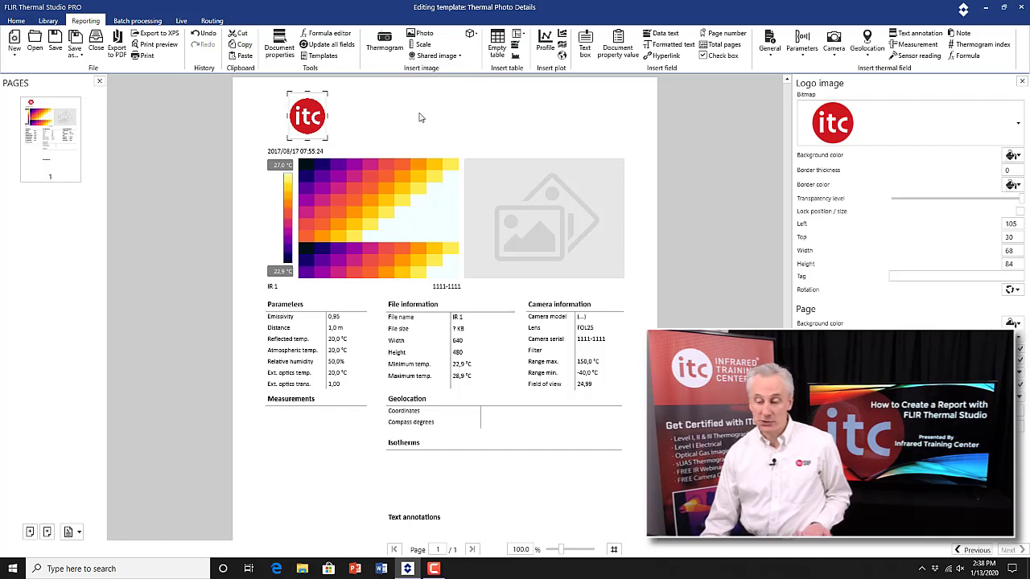
{"action": "left_click", "coordinate": [1018, 124]}
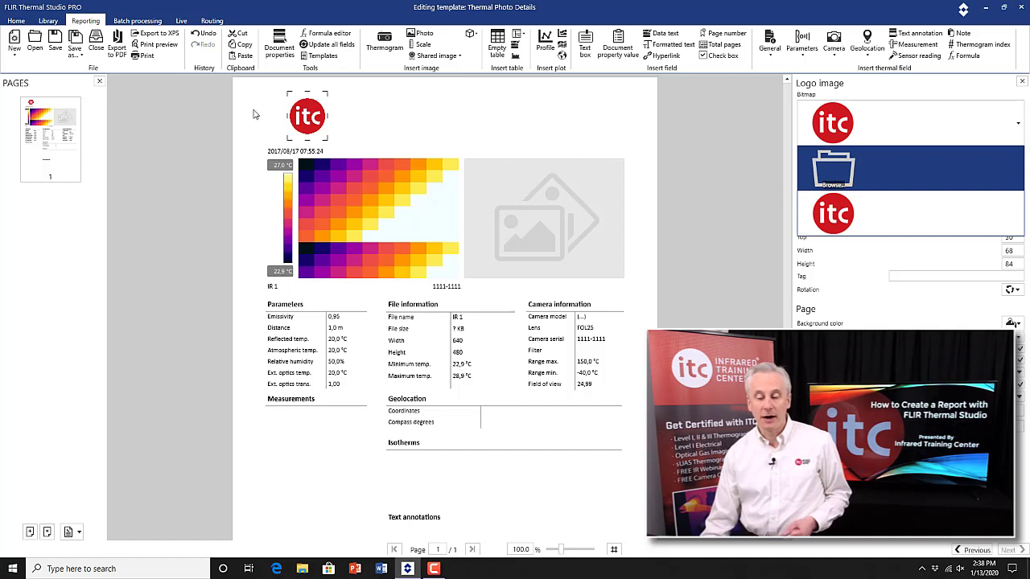
{"action": "left_click", "coordinate": [399, 113]}
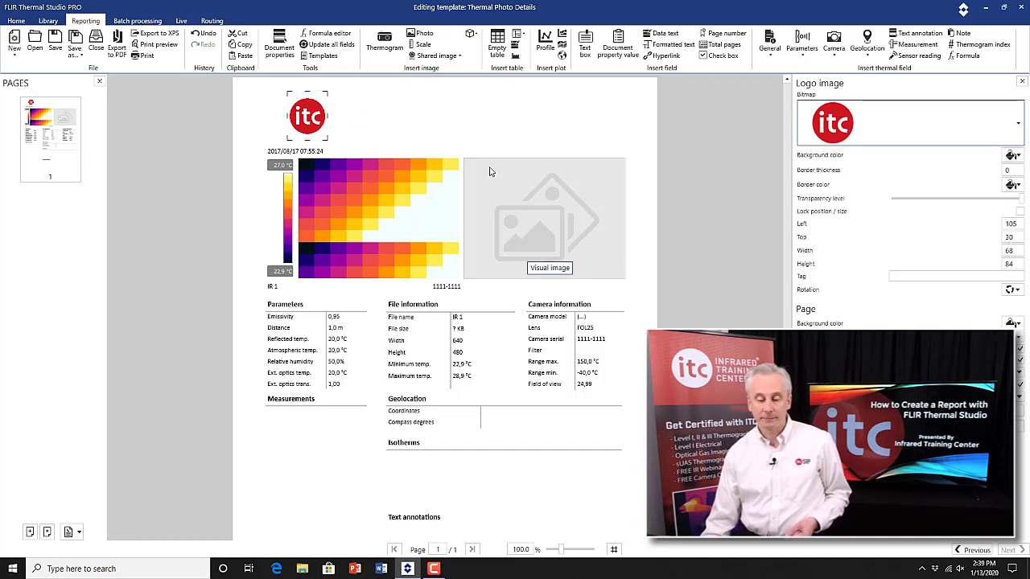
{"action": "left_click_drag", "start_coordinate": [301, 118], "coordinate": [284, 114]}
Remove the Distance row from the Parameters table.
{"action": "scroll", "coordinate": [530, 265], "scroll_direction": "down", "scroll_amount": 4}
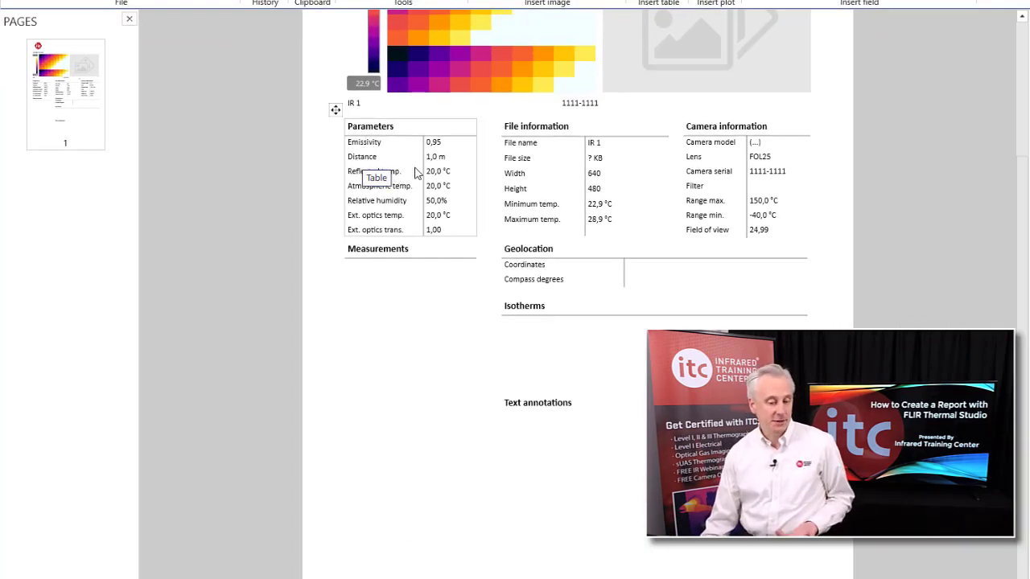
{"action": "left_click", "coordinate": [373, 160]}
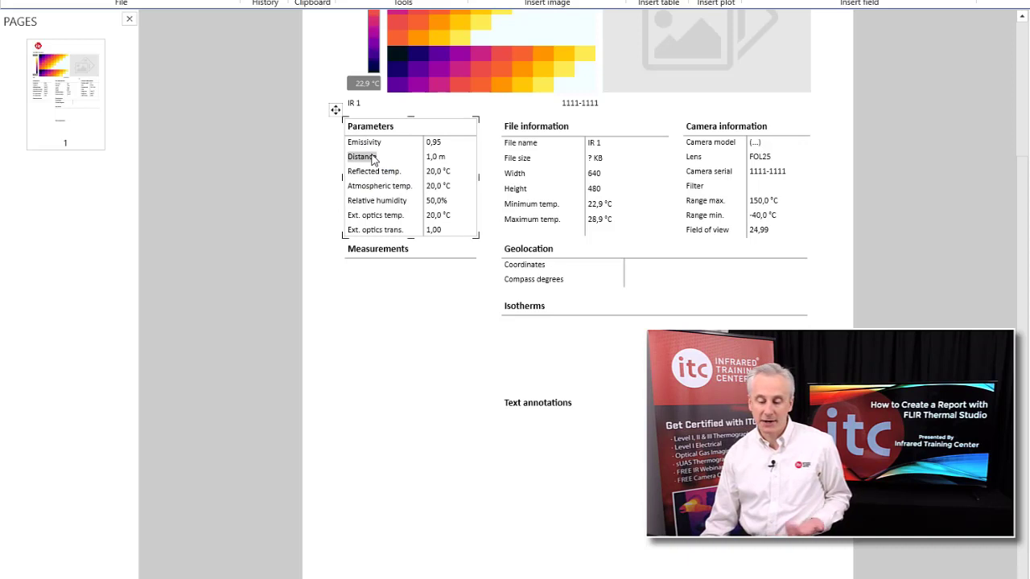
{"action": "right_click", "coordinate": [371, 159]}
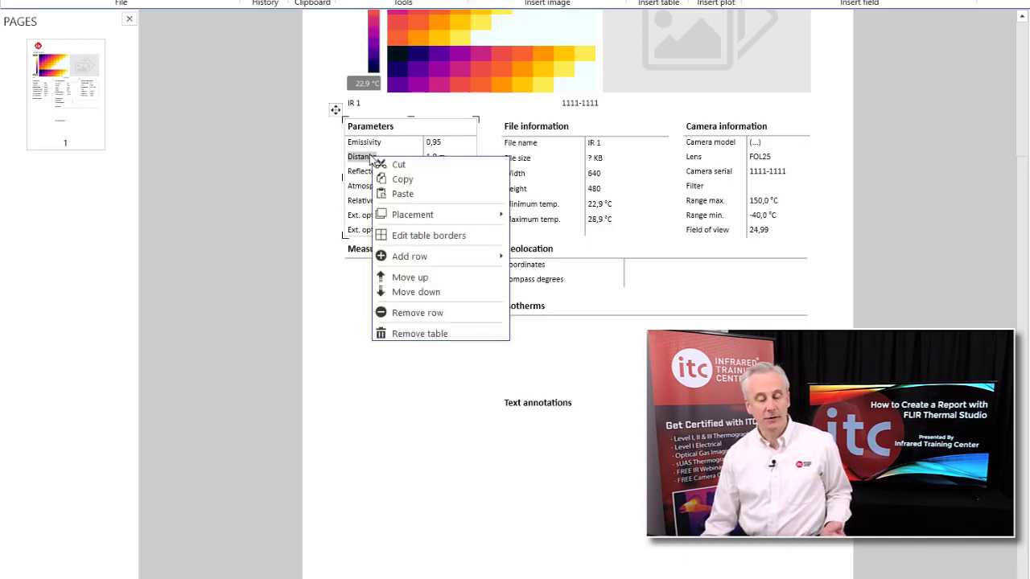
{"action": "left_click", "coordinate": [417, 313]}
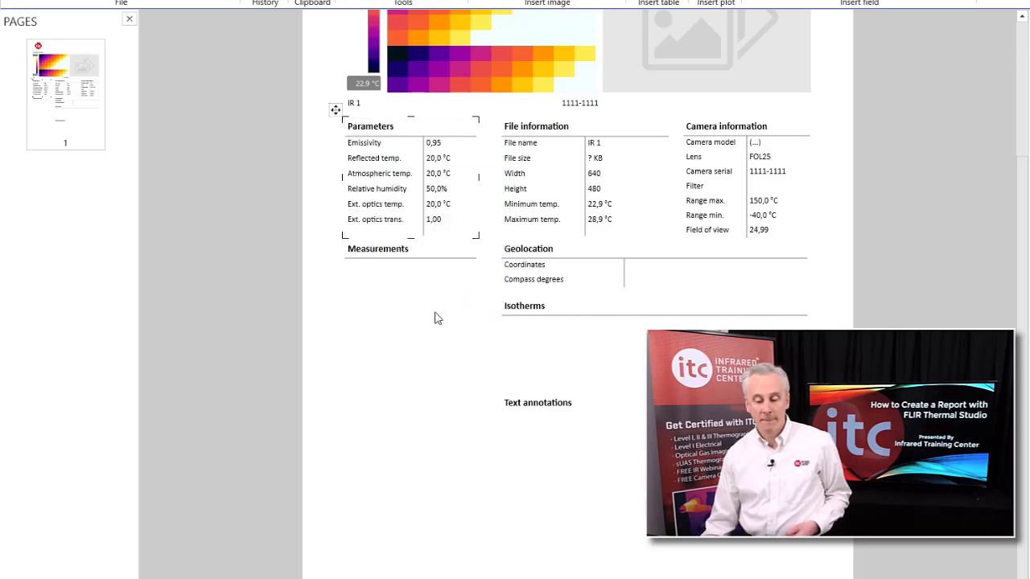
Remove the Atmospheric temp. and Relative humidity rows from the Parameters table.
{"action": "left_click", "coordinate": [369, 174]}
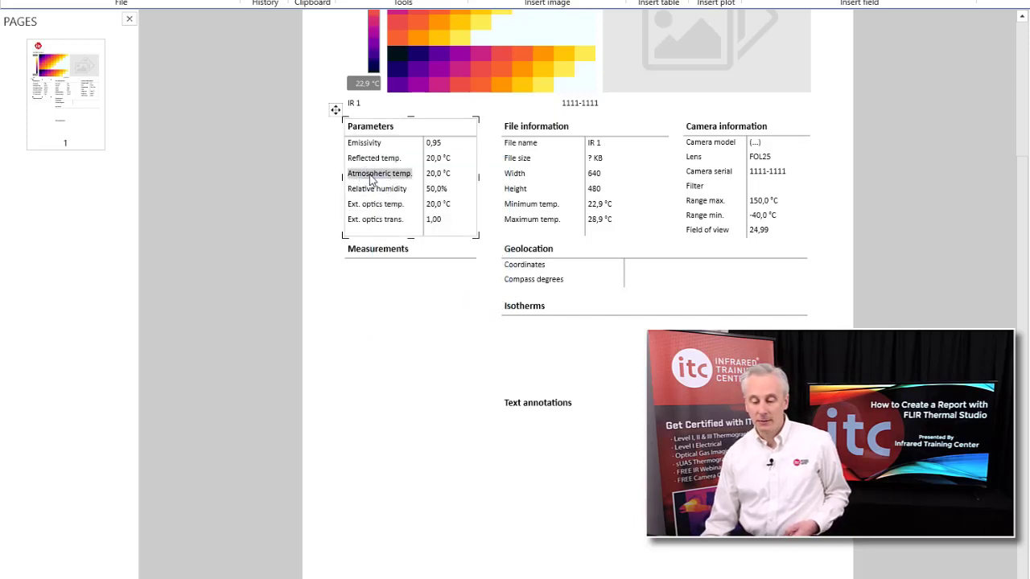
{"action": "right_click", "coordinate": [371, 176]}
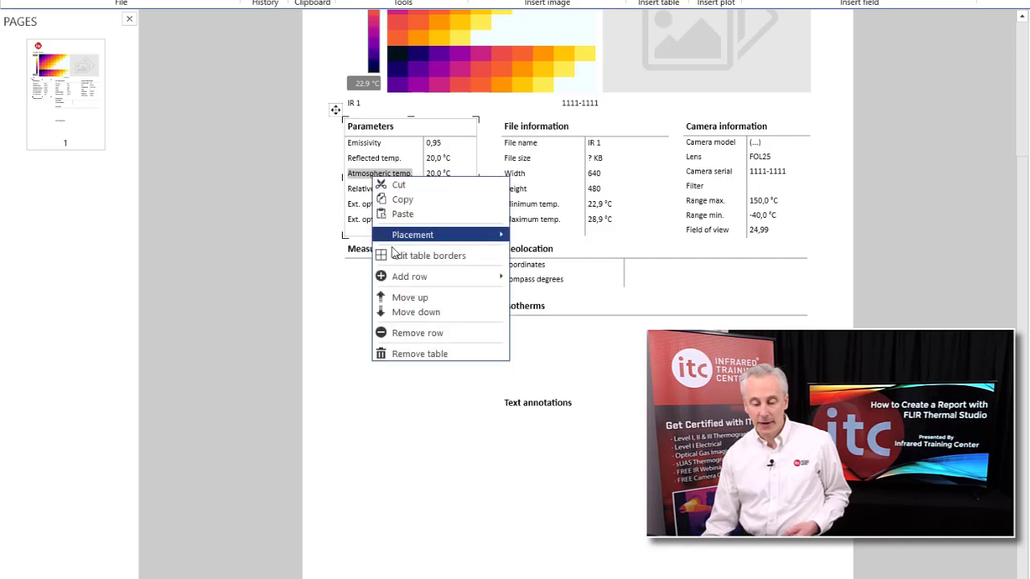
{"action": "left_click", "coordinate": [420, 331]}
{"action": "right_click", "coordinate": [388, 171]}
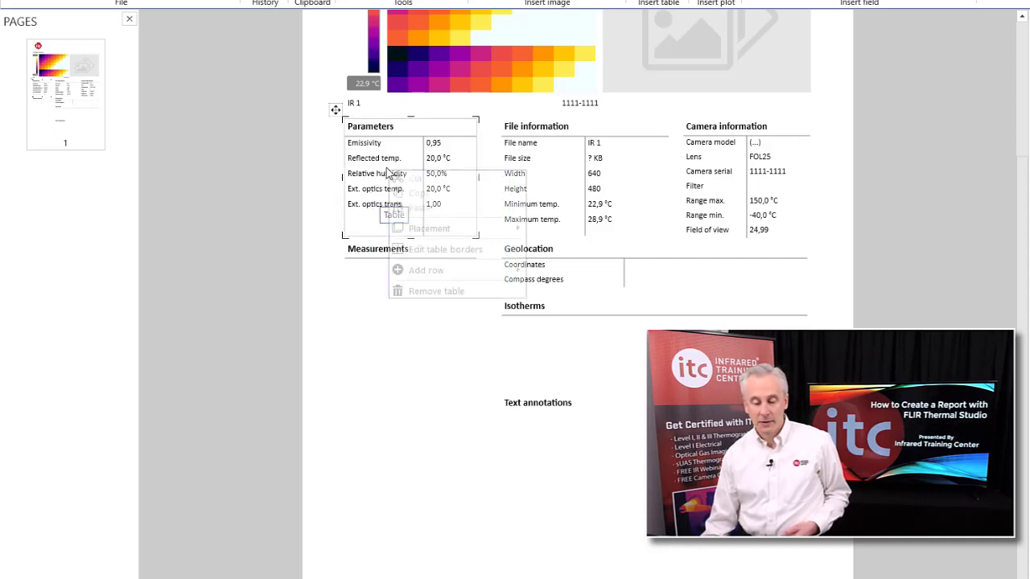
{"action": "left_click", "coordinate": [387, 177]}
{"action": "right_click", "coordinate": [394, 197]}
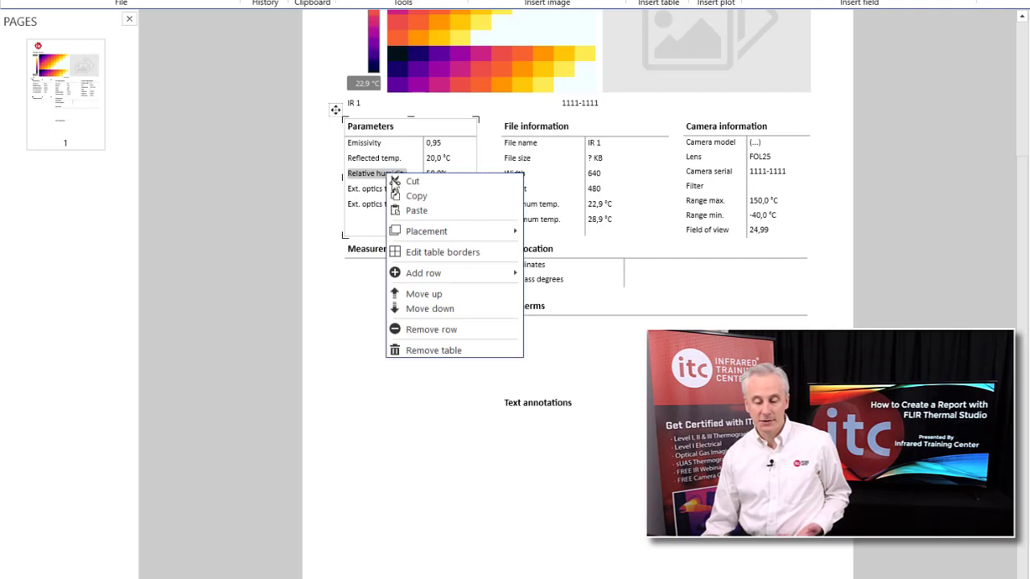
{"action": "left_click", "coordinate": [442, 333]}
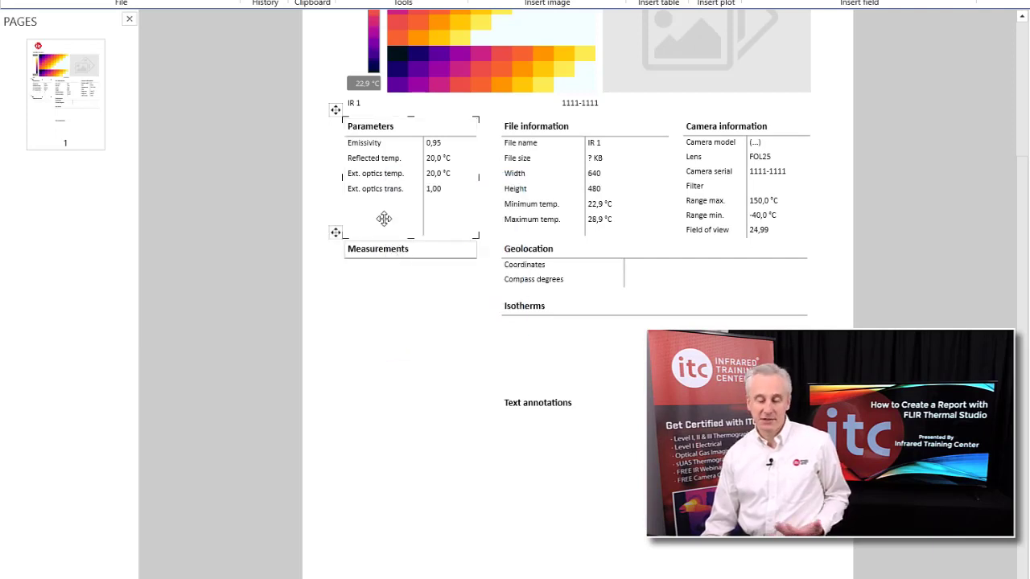
Remove the Ext. optics temp. and Ext. optics trans. rows from the Parameters table.
{"action": "left_click", "coordinate": [374, 177]}
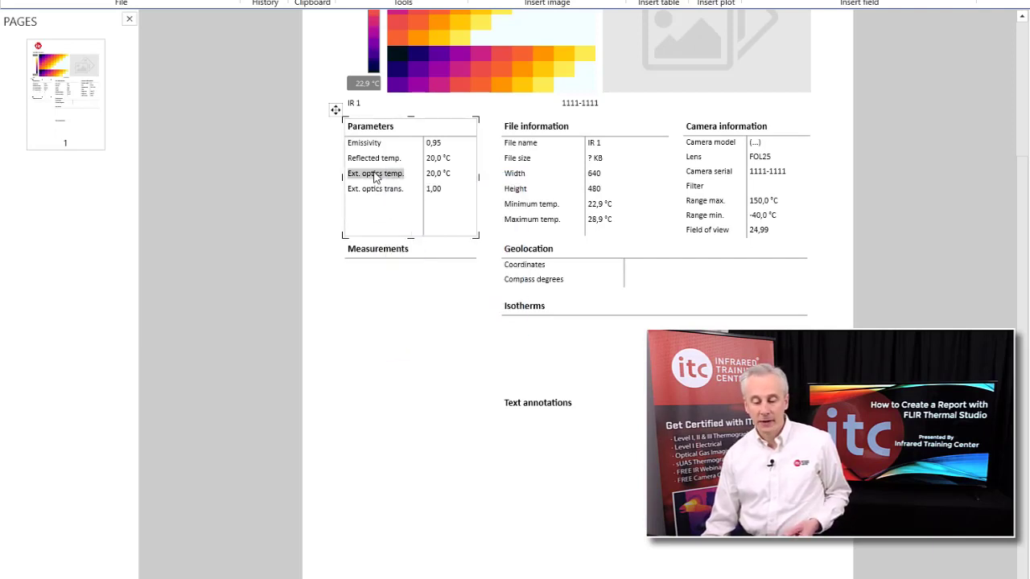
{"action": "right_click", "coordinate": [376, 177]}
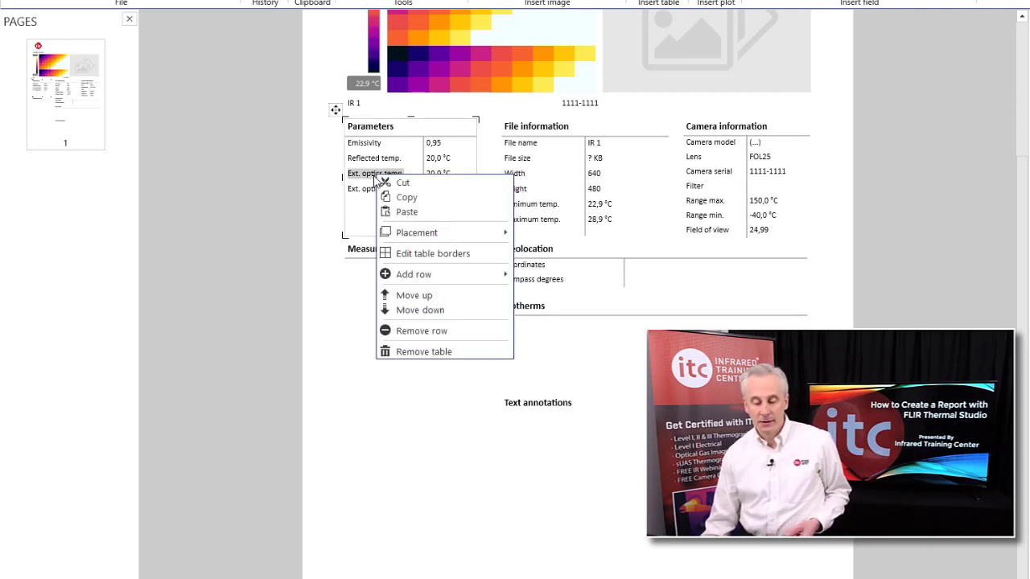
{"action": "left_click", "coordinate": [426, 335]}
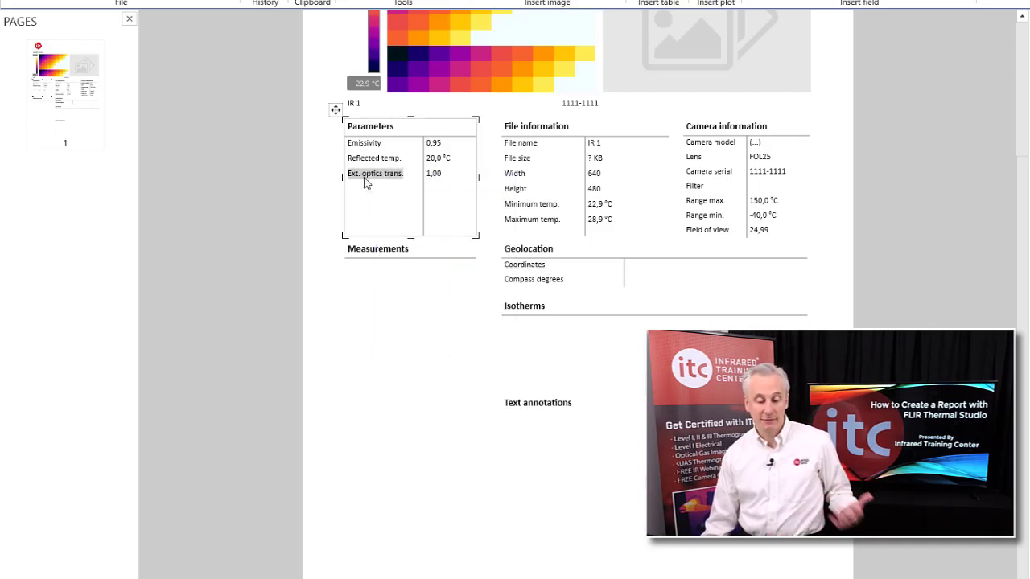
{"action": "right_click", "coordinate": [365, 183]}
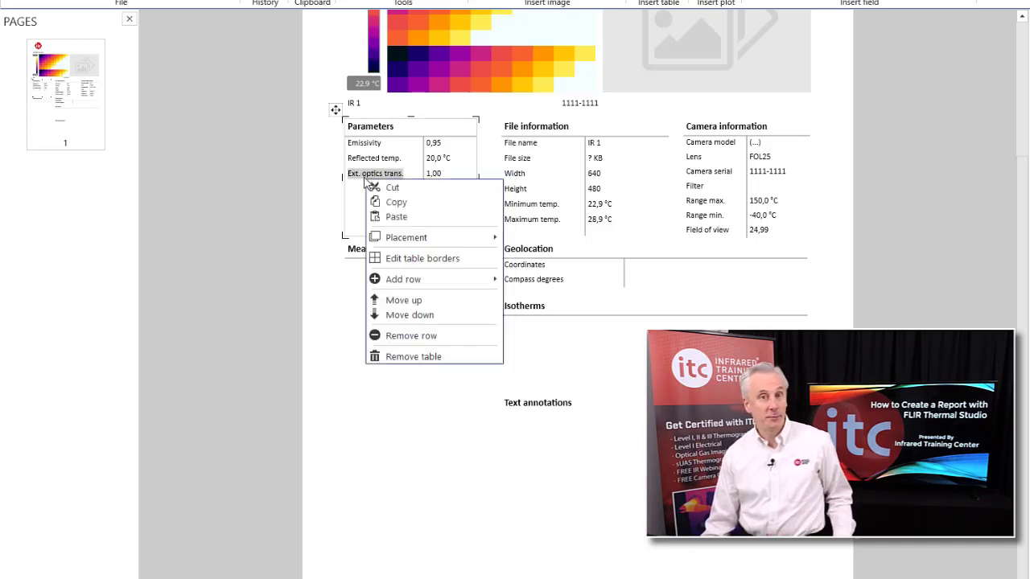
{"action": "left_click", "coordinate": [418, 338]}
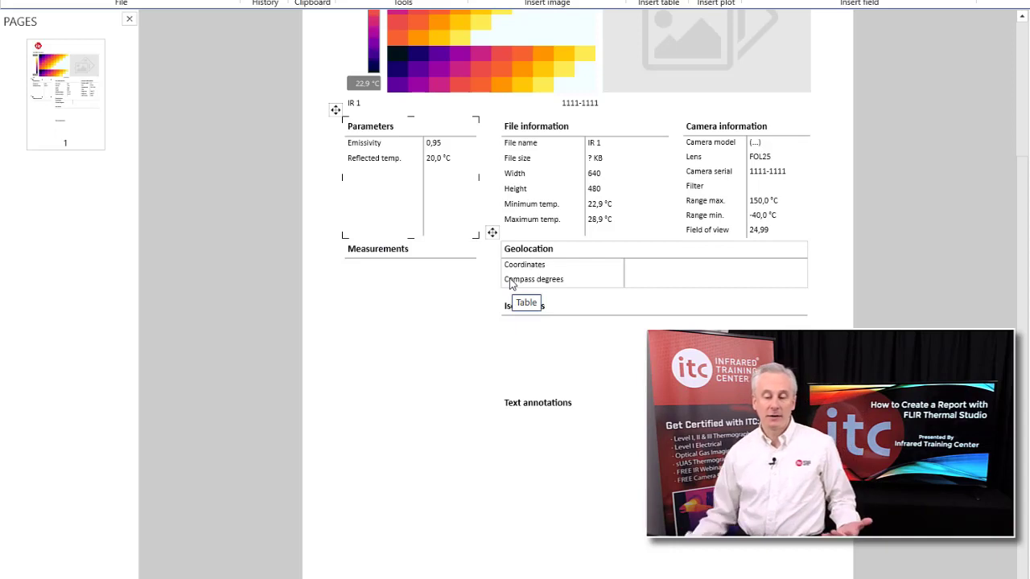
Add a Distance row to the Parameters table and move it up above Reflected temp.
{"action": "right_click", "coordinate": [396, 168]}
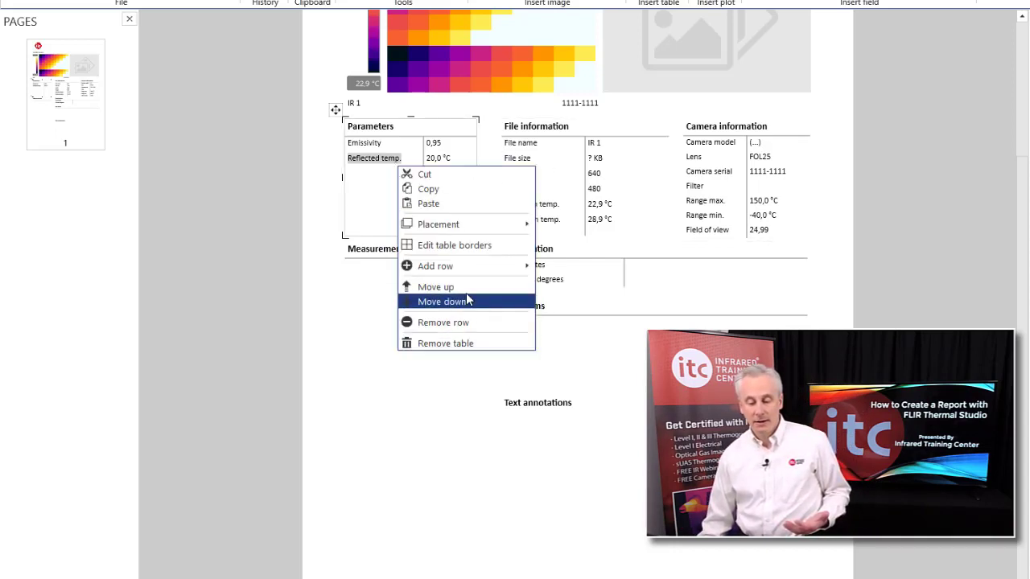
{"action": "mouse_move", "coordinate": [460, 266]}
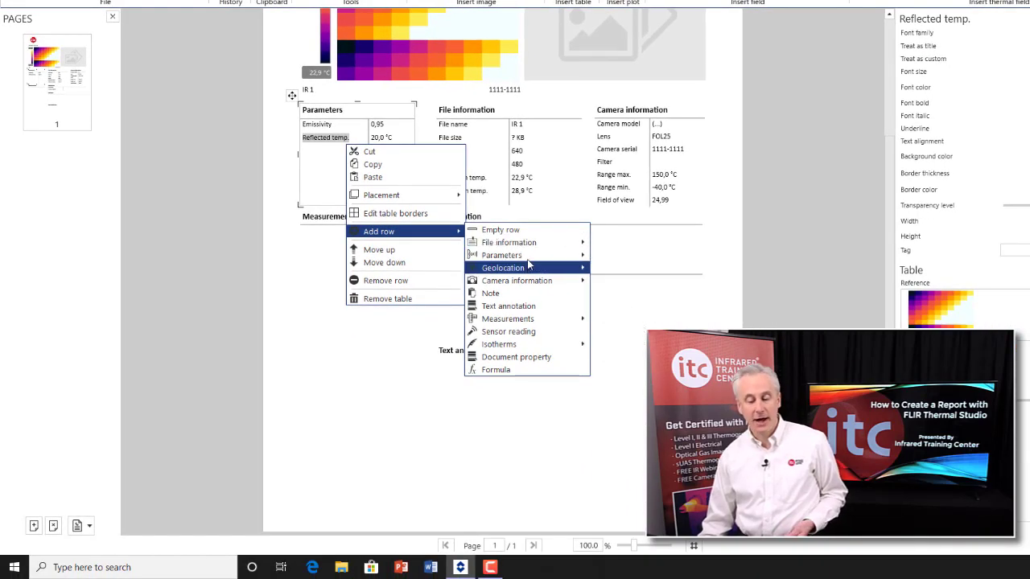
{"action": "mouse_move", "coordinate": [528, 259]}
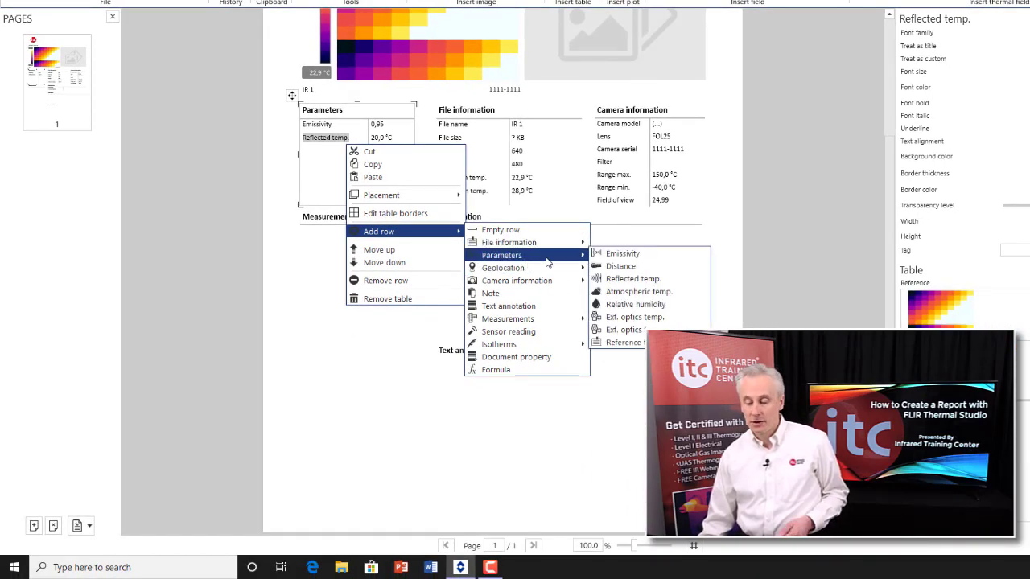
{"action": "left_click", "coordinate": [607, 267]}
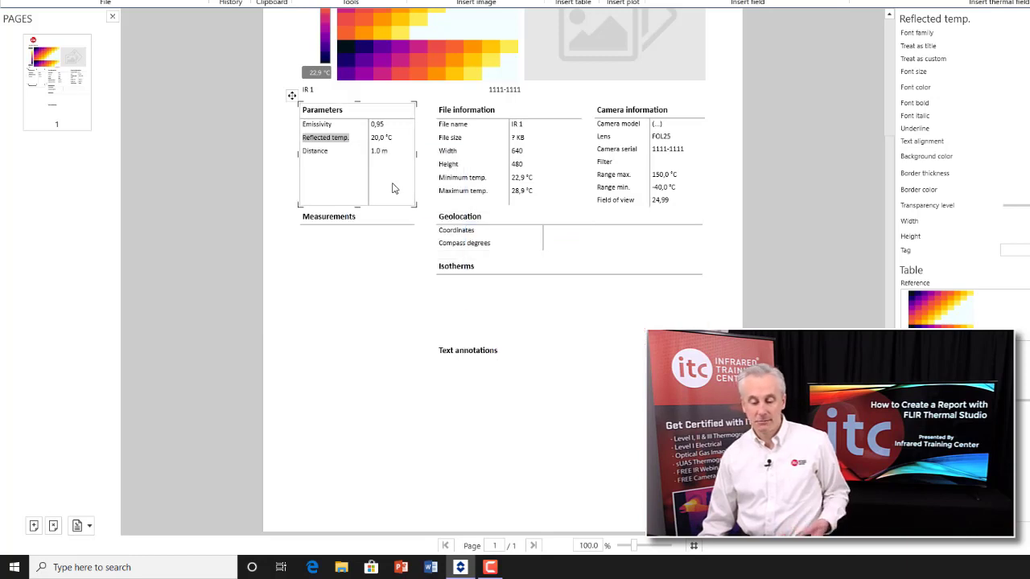
{"action": "left_click", "coordinate": [324, 154]}
{"action": "right_click", "coordinate": [323, 159]}
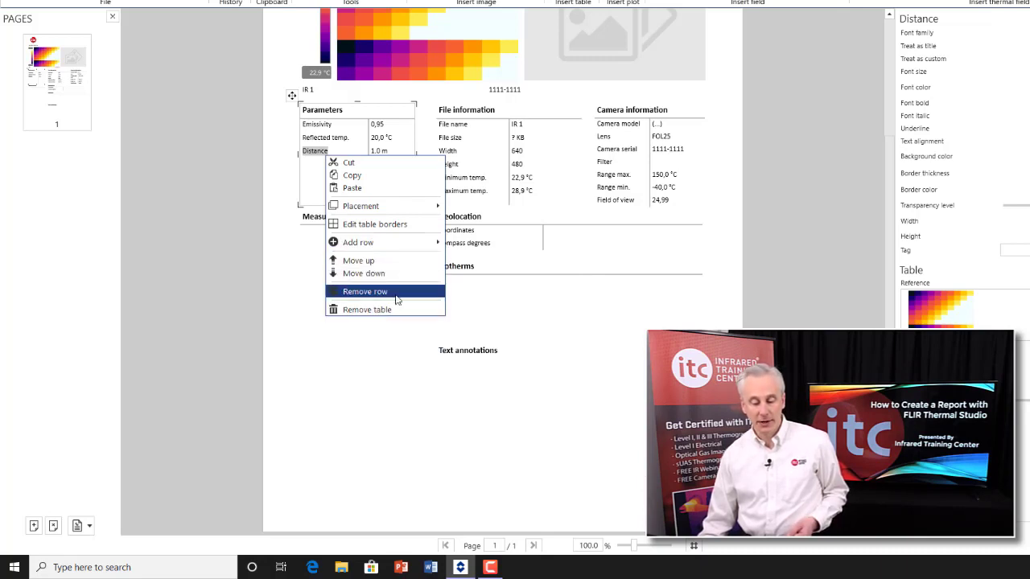
{"action": "left_click", "coordinate": [358, 261]}
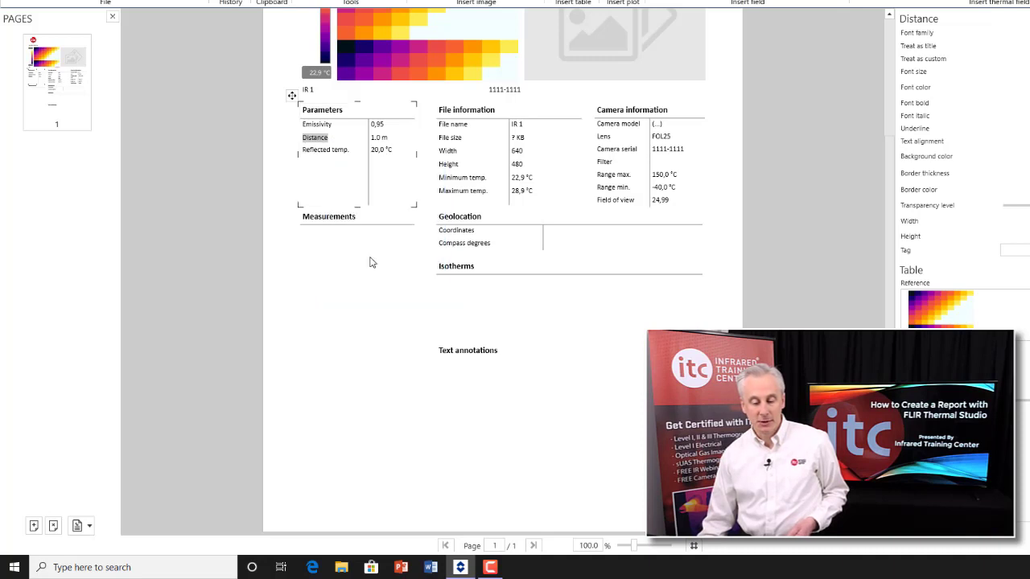
{"action": "right_click", "coordinate": [320, 142]}
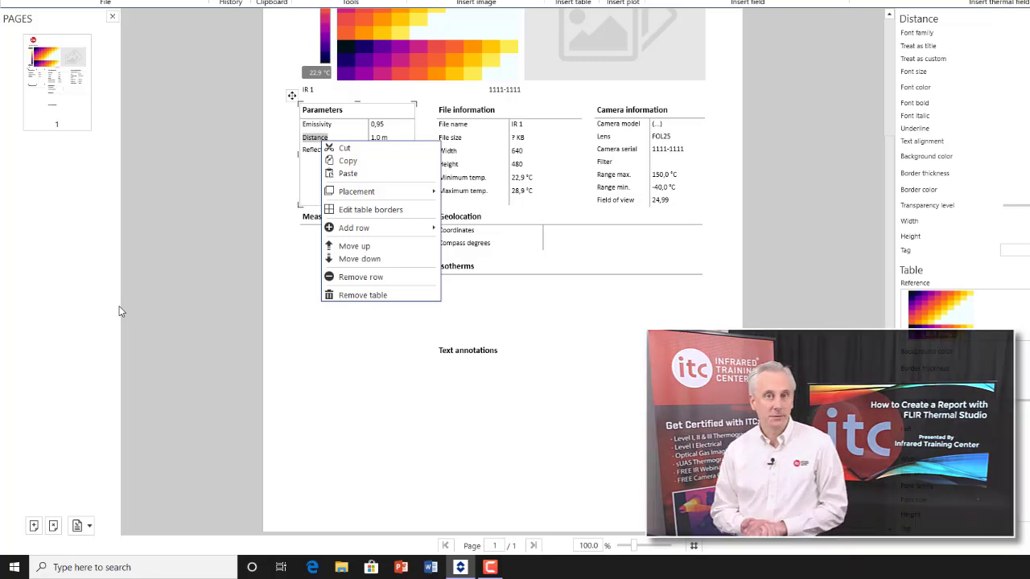
Remove the Width row from the File information table and delete that whole table.
{"action": "right_click", "coordinate": [459, 154]}
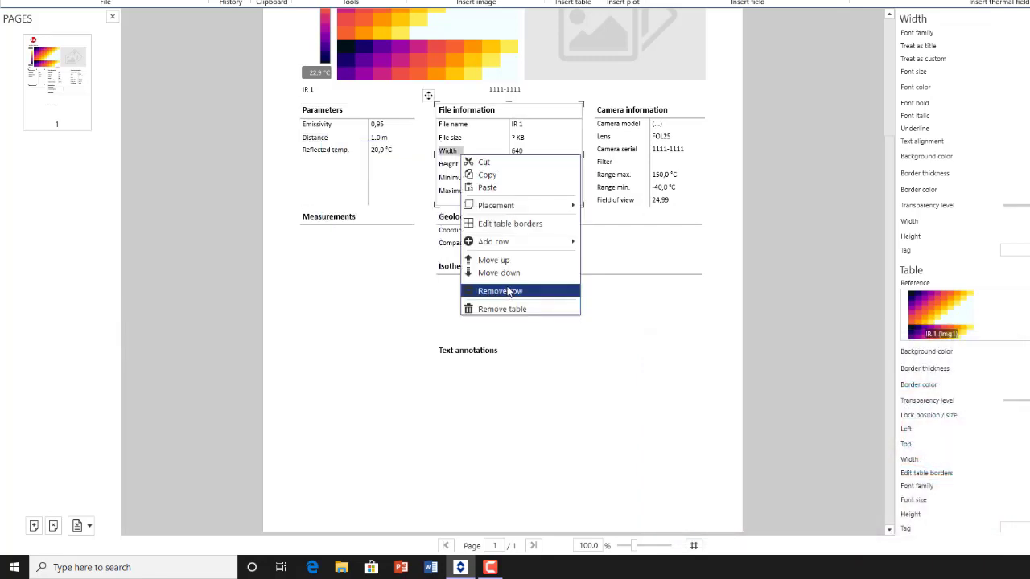
{"action": "left_click", "coordinate": [499, 290]}
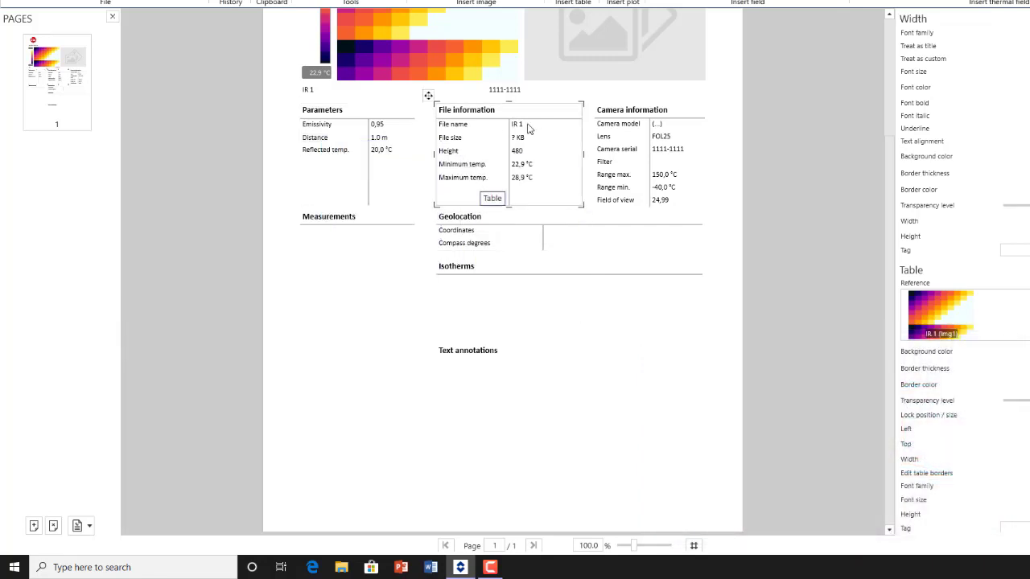
{"action": "right_click", "coordinate": [491, 127]}
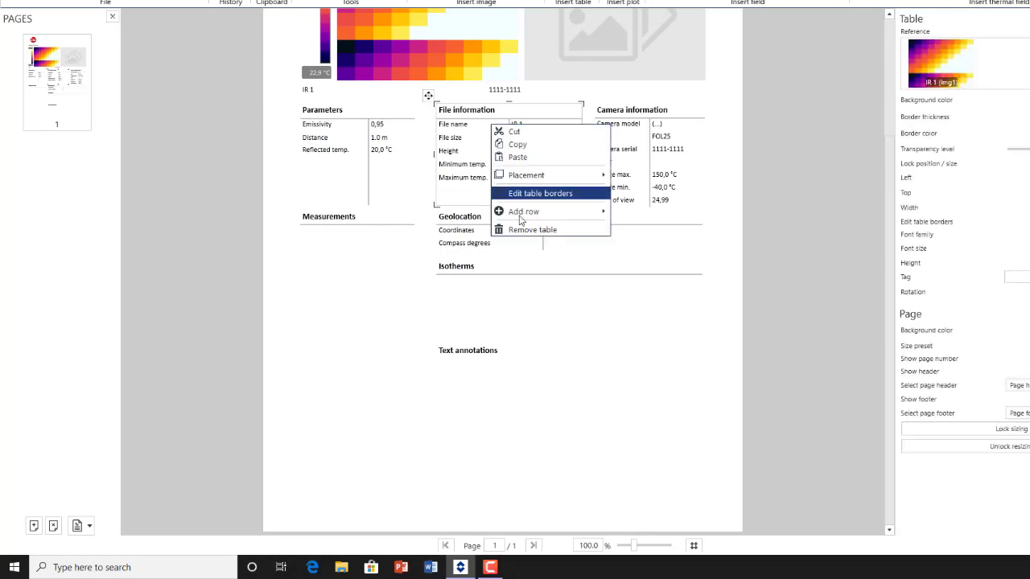
{"action": "left_click", "coordinate": [523, 230]}
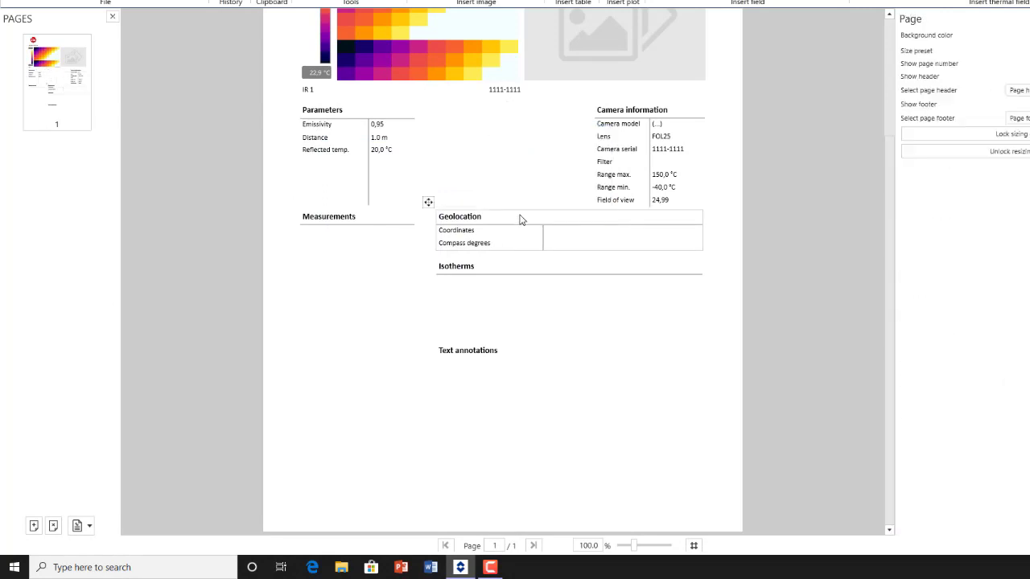
{"action": "left_click", "coordinate": [587, 95]}
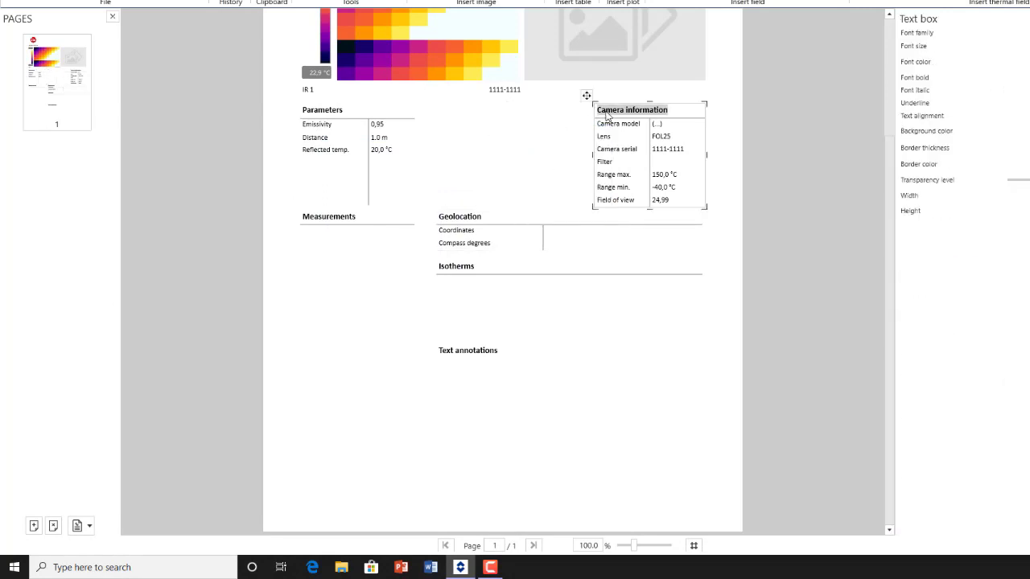
{"action": "left_click", "coordinate": [699, 118]}
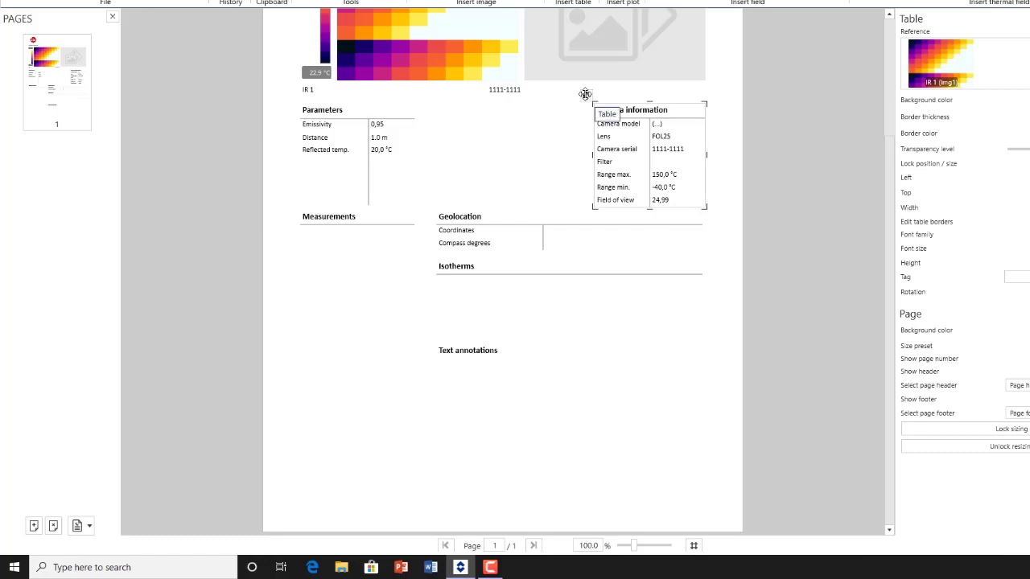
{"action": "left_click", "coordinate": [291, 156]}
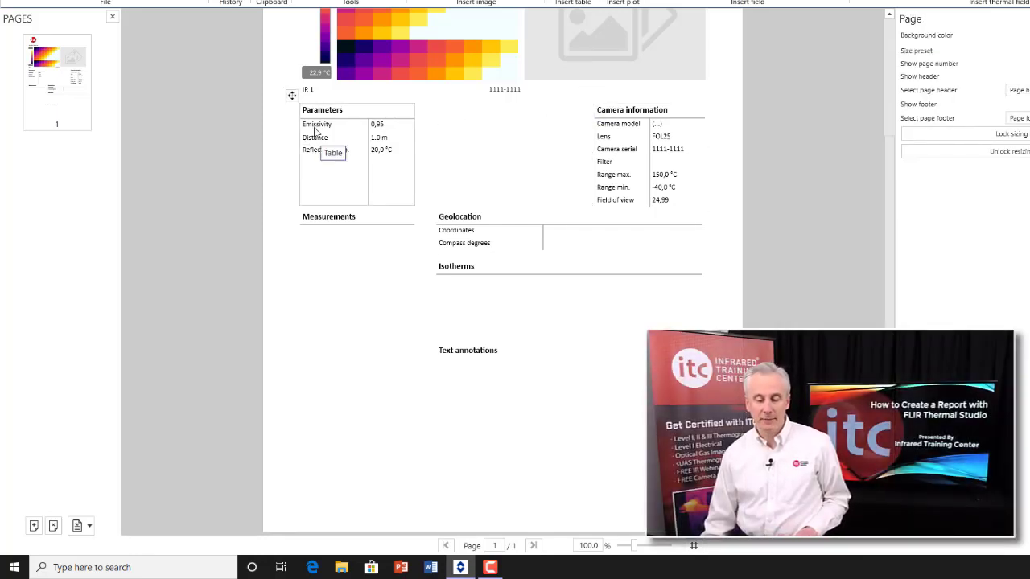
{"action": "left_click", "coordinate": [292, 103]}
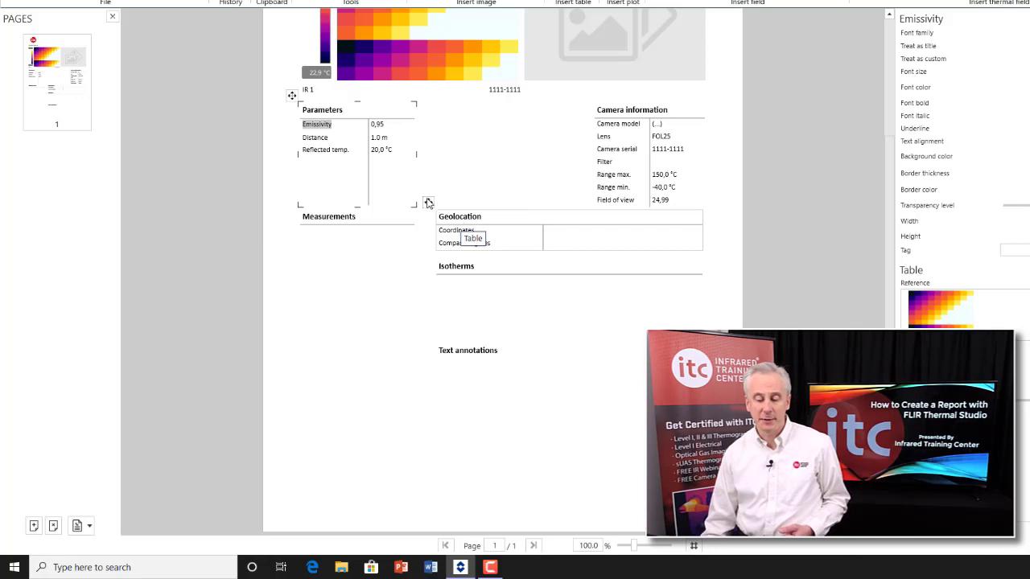
Remove the entire Geolocation and Isotherms tables from the report page.
{"action": "left_click", "coordinate": [459, 216]}
{"action": "right_click", "coordinate": [464, 217]}
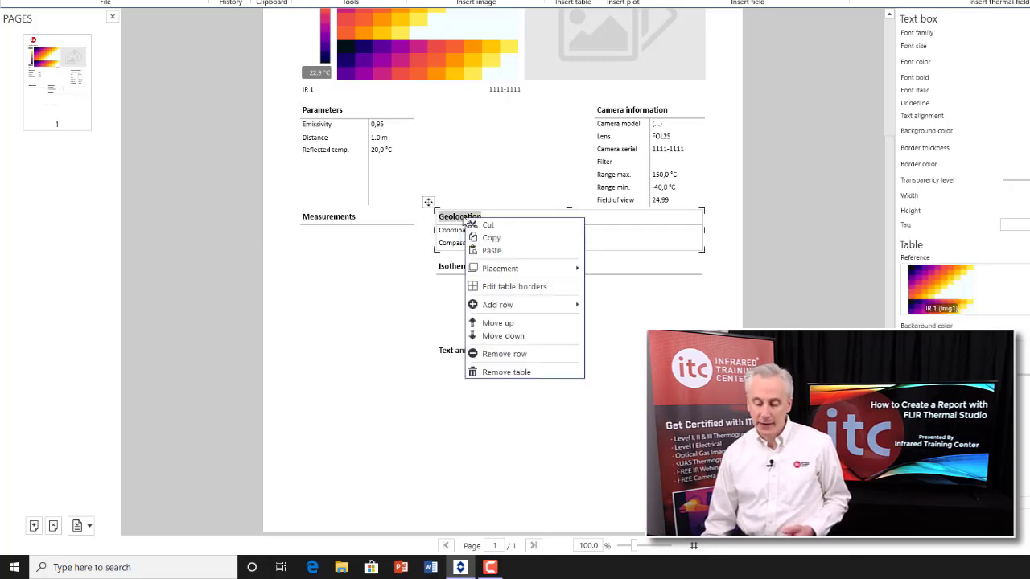
{"action": "left_click", "coordinate": [509, 372]}
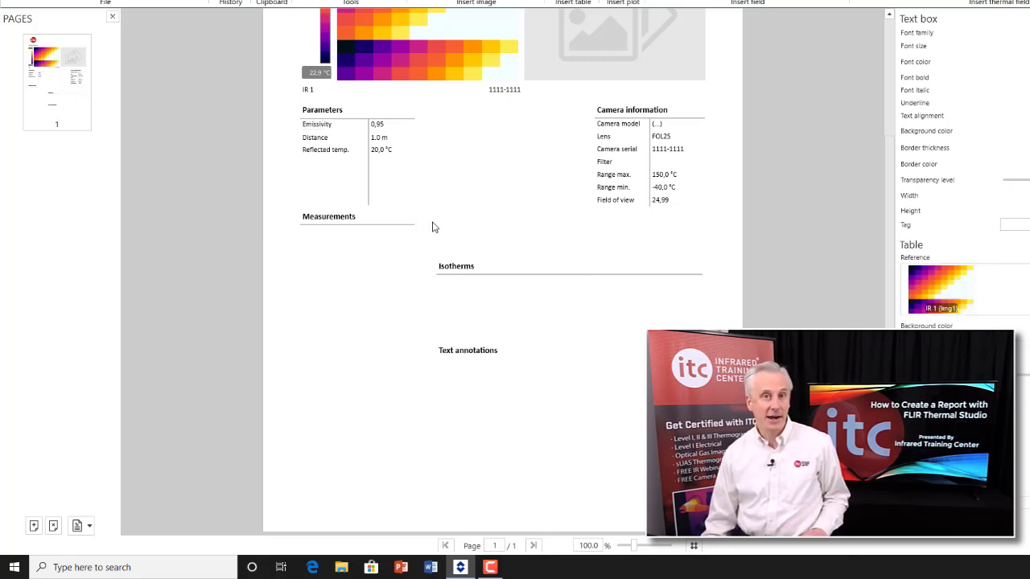
{"action": "left_click", "coordinate": [462, 269]}
{"action": "left_click", "coordinate": [460, 269]}
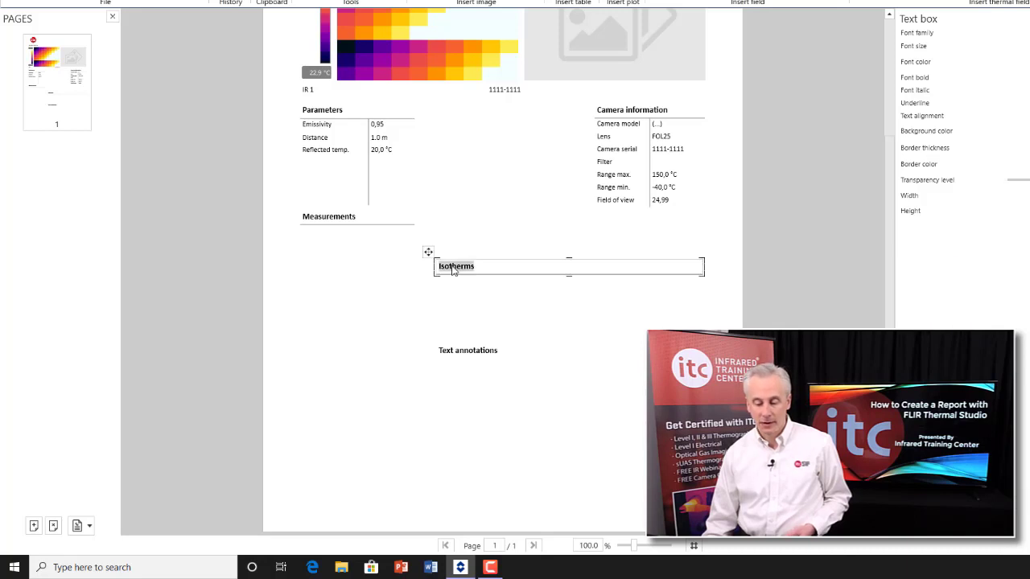
{"action": "right_click", "coordinate": [448, 268]}
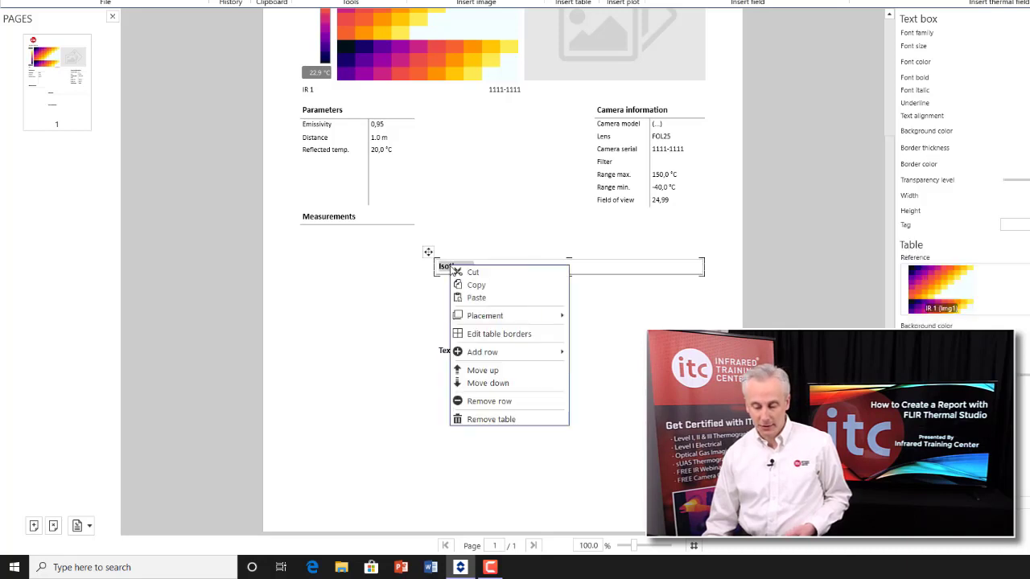
{"action": "left_click", "coordinate": [491, 419]}
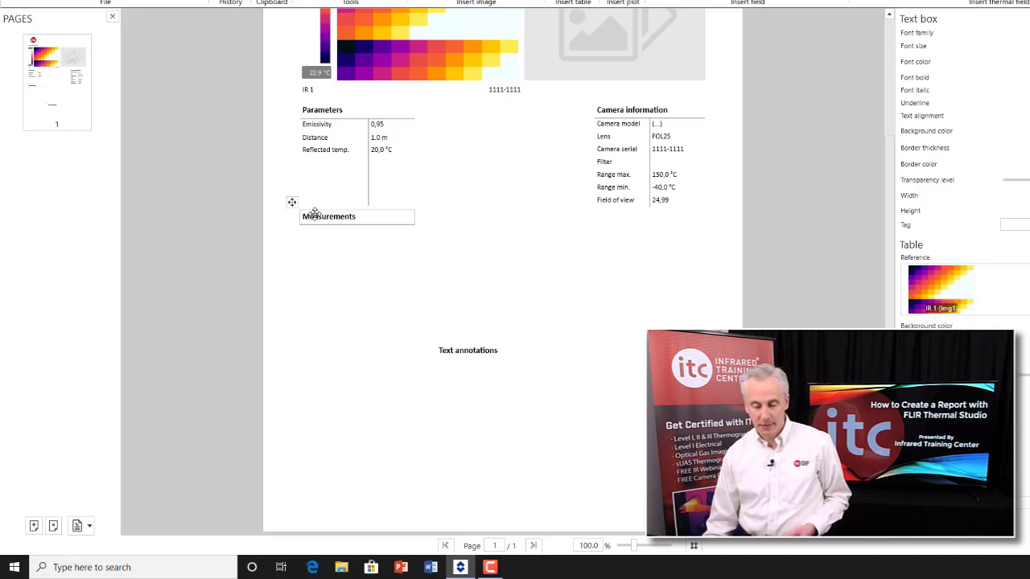
{"action": "left_click", "coordinate": [432, 323]}
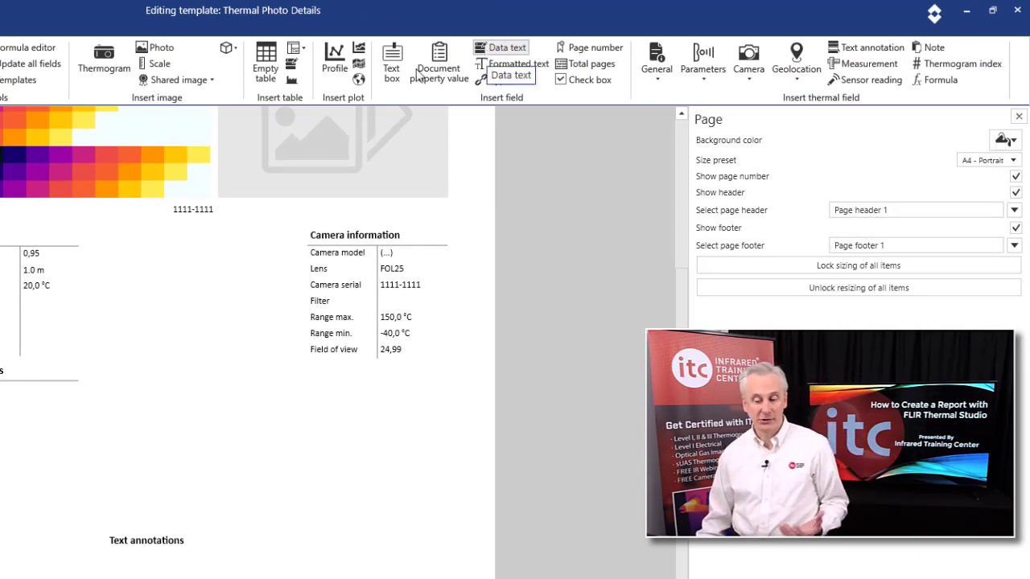
{"action": "left_click", "coordinate": [301, 50]}
{"action": "left_click", "coordinate": [302, 50]}
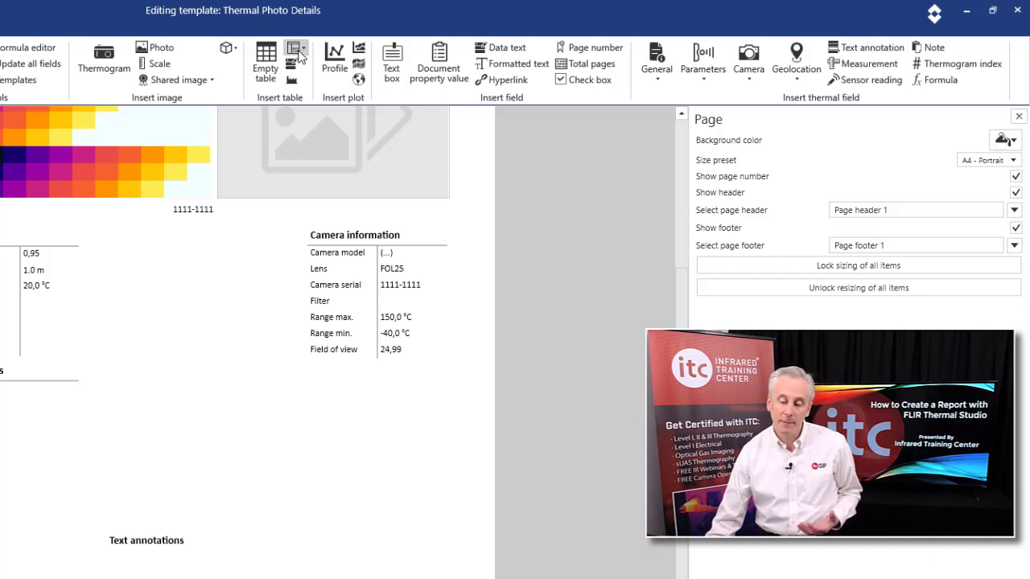
{"action": "left_click", "coordinate": [300, 52]}
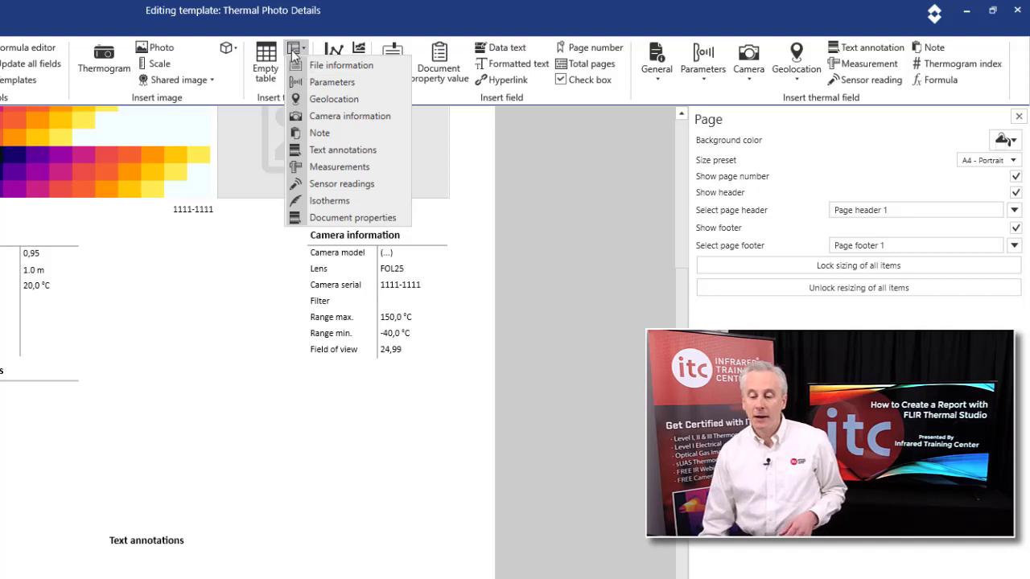
{"action": "left_click", "coordinate": [296, 50]}
Remove the empty table below the Parameters table.
{"action": "left_click", "coordinate": [5, 368]}
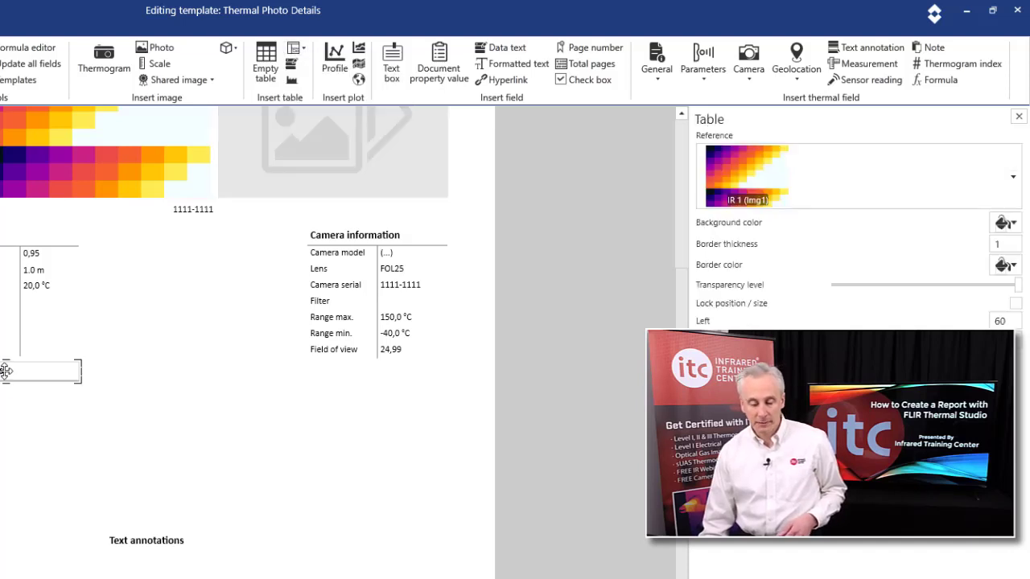
{"action": "right_click", "coordinate": [9, 373]}
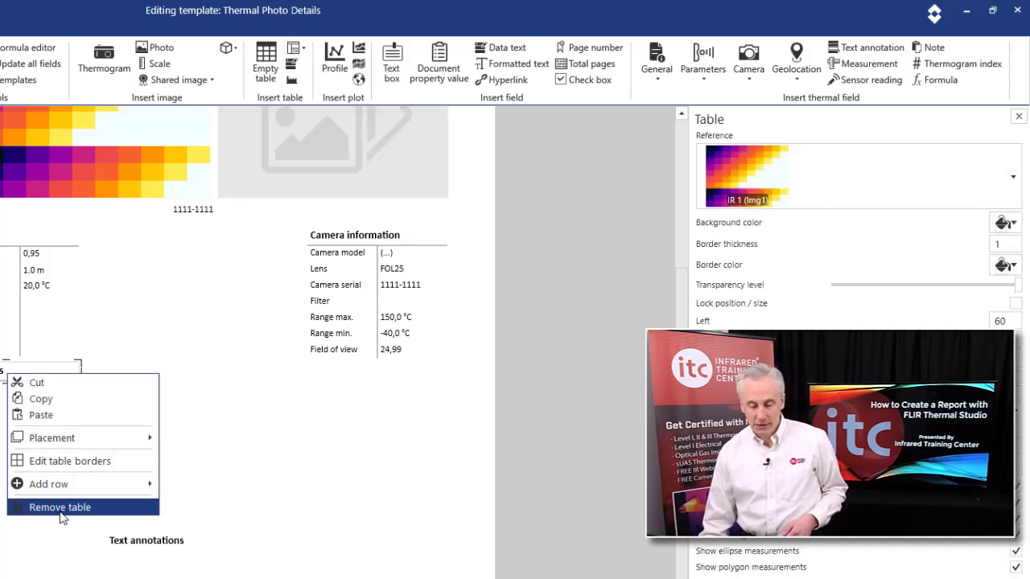
{"action": "left_click", "coordinate": [61, 508]}
Insert a predefined Measurements table and move it into the empty space below the Parameters table.
{"action": "left_click", "coordinate": [304, 50]}
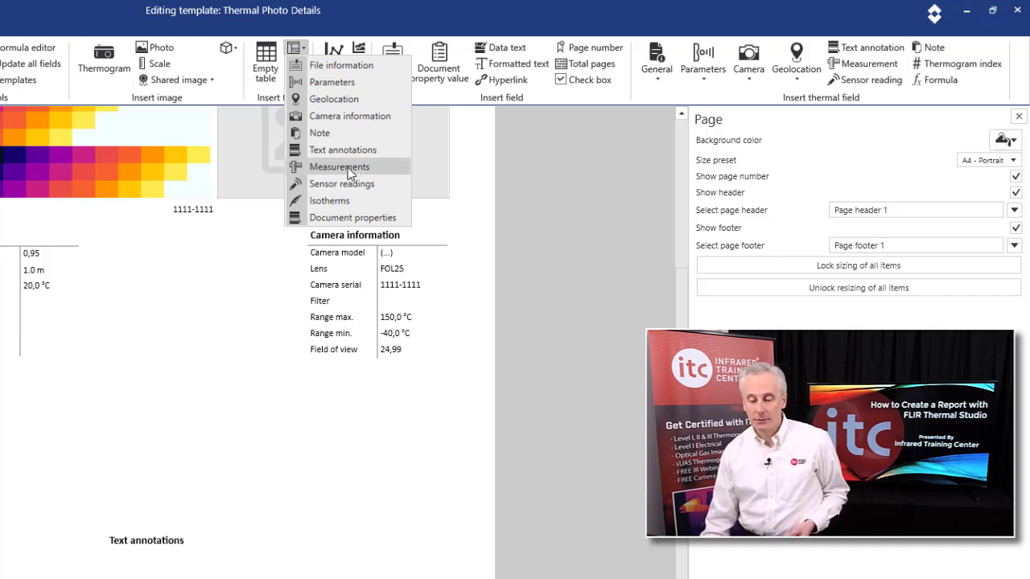
{"action": "left_click", "coordinate": [305, 52]}
{"action": "left_click", "coordinate": [305, 52]}
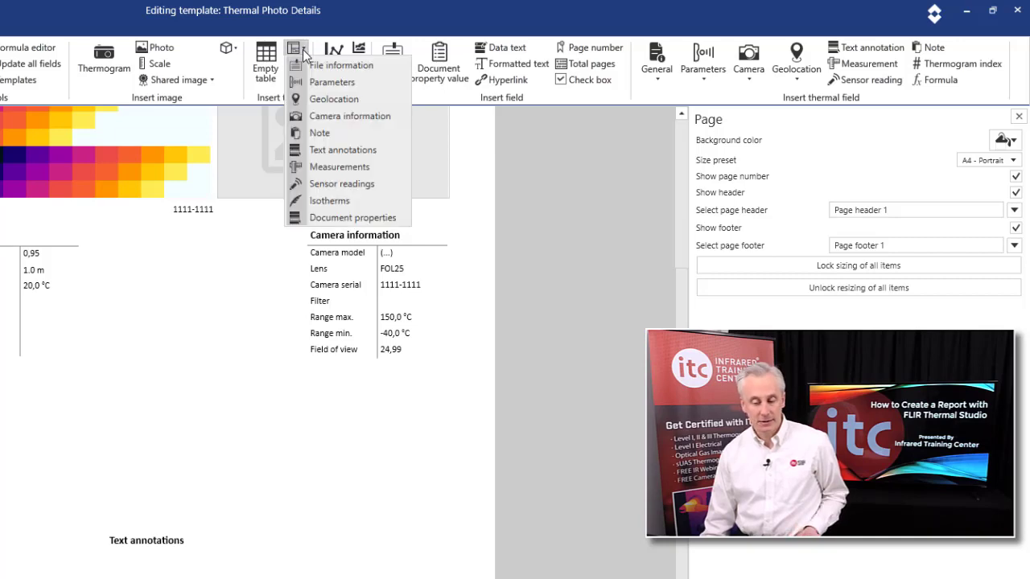
{"action": "left_click", "coordinate": [327, 167]}
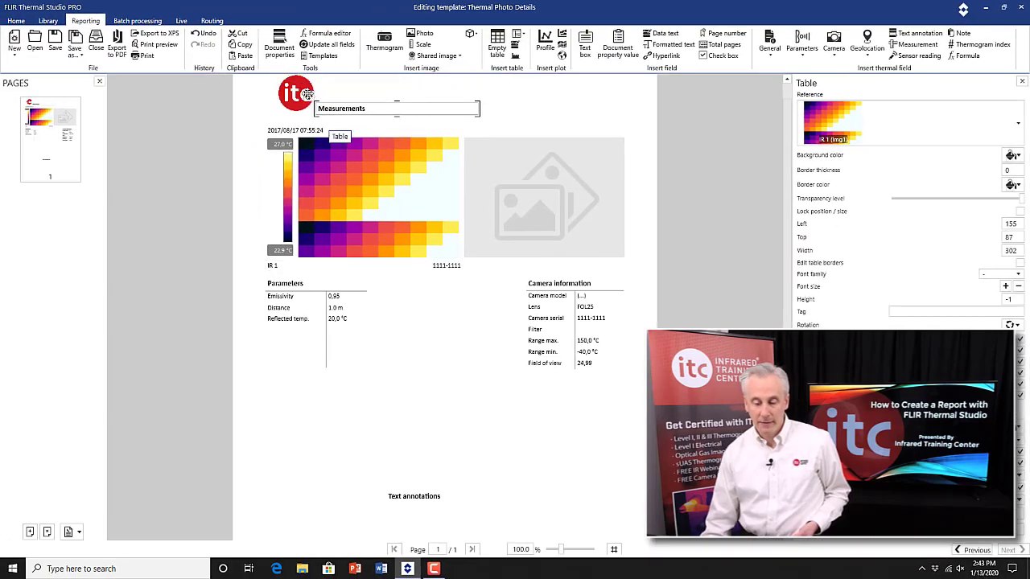
{"action": "left_click_drag", "start_coordinate": [307, 95], "coordinate": [260, 384]}
Align the Measurements table with the Parameters table's left edge, at about 63 left and 633 top, with width 314 and height 24.
{"action": "scroll", "coordinate": [494, 321], "scroll_direction": "up", "scroll_amount": 1}
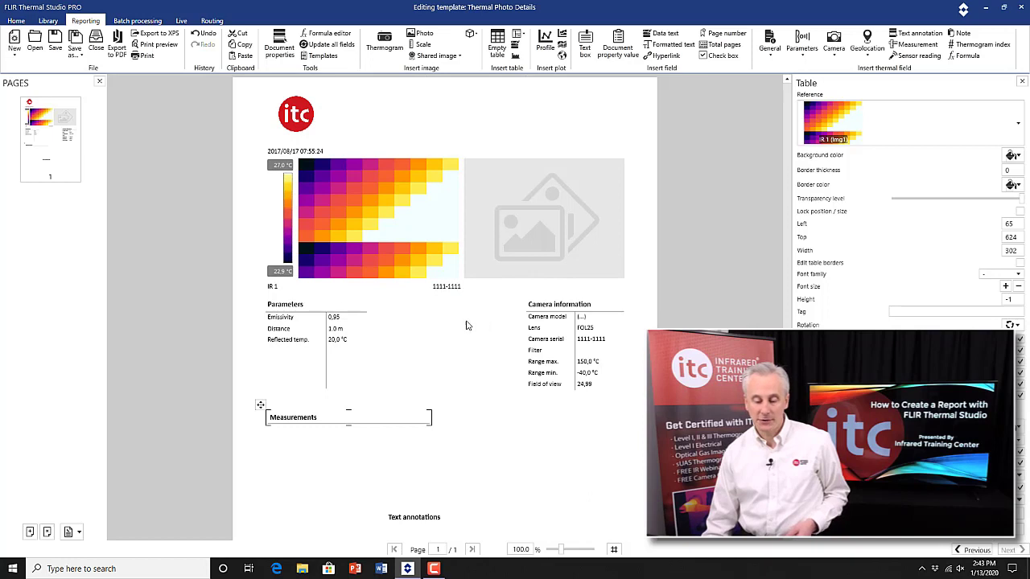
{"action": "scroll", "coordinate": [466, 325], "scroll_direction": "down", "scroll_amount": 3}
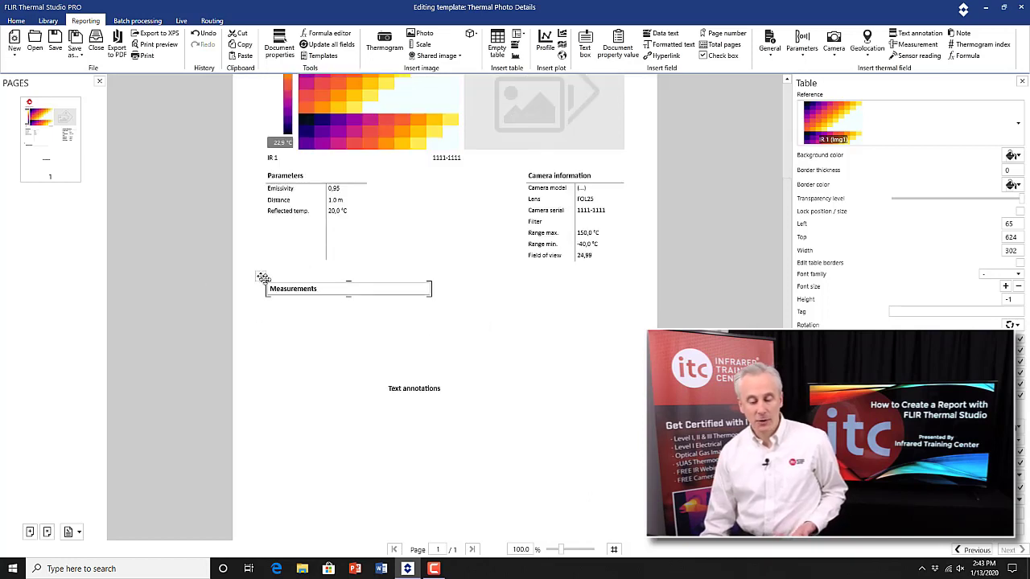
{"action": "left_click_drag", "start_coordinate": [263, 277], "coordinate": [258, 271]}
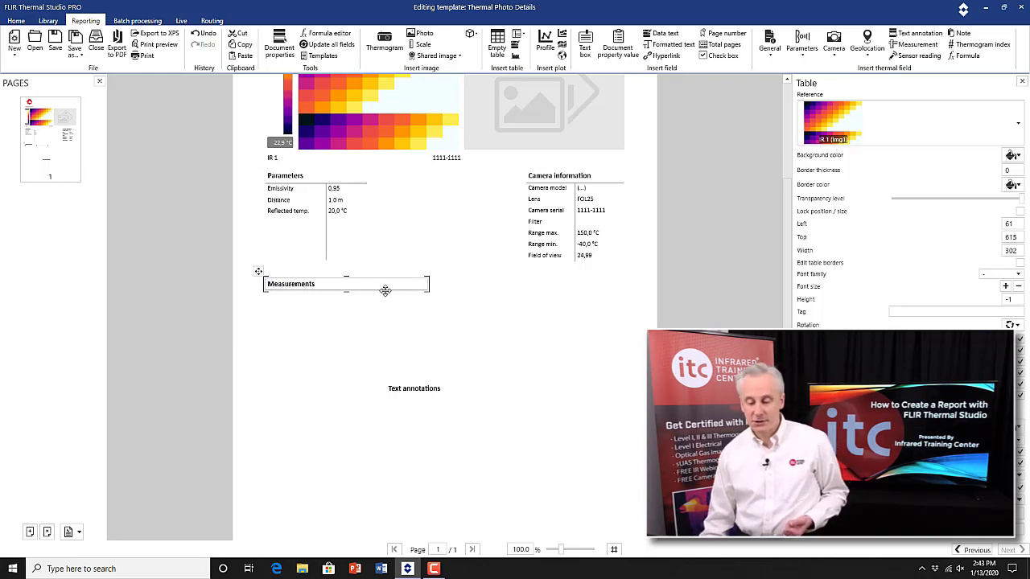
{"action": "mouse_move", "coordinate": [385, 290]}
{"action": "left_mouse_down"}
{"action": "mouse_move", "coordinate": [403, 427]}
{"action": "mouse_move", "coordinate": [290, 232]}
{"action": "mouse_move", "coordinate": [317, 289]}
{"action": "mouse_move", "coordinate": [301, 381]}
{"action": "mouse_move", "coordinate": [259, 288]}
{"action": "left_mouse_up"}
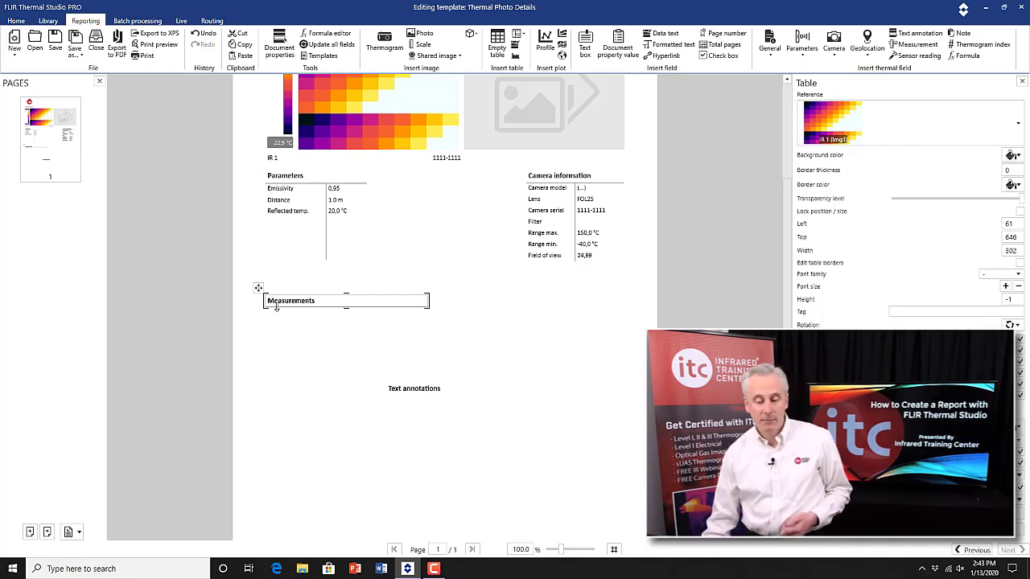
{"action": "mouse_move", "coordinate": [258, 287]}
{"action": "left_mouse_down"}
{"action": "mouse_move", "coordinate": [420, 283]}
{"action": "mouse_move", "coordinate": [494, 348]}
{"action": "mouse_move", "coordinate": [492, 374]}
{"action": "mouse_move", "coordinate": [442, 297]}
{"action": "mouse_move", "coordinate": [483, 340]}
{"action": "mouse_move", "coordinate": [486, 370]}
{"action": "mouse_move", "coordinate": [378, 311]}
{"action": "mouse_move", "coordinate": [283, 281]}
{"action": "mouse_move", "coordinate": [199, 237]}
{"action": "mouse_move", "coordinate": [287, 299]}
{"action": "mouse_move", "coordinate": [255, 274]}
{"action": "mouse_move", "coordinate": [259, 280]}
{"action": "left_mouse_up"}
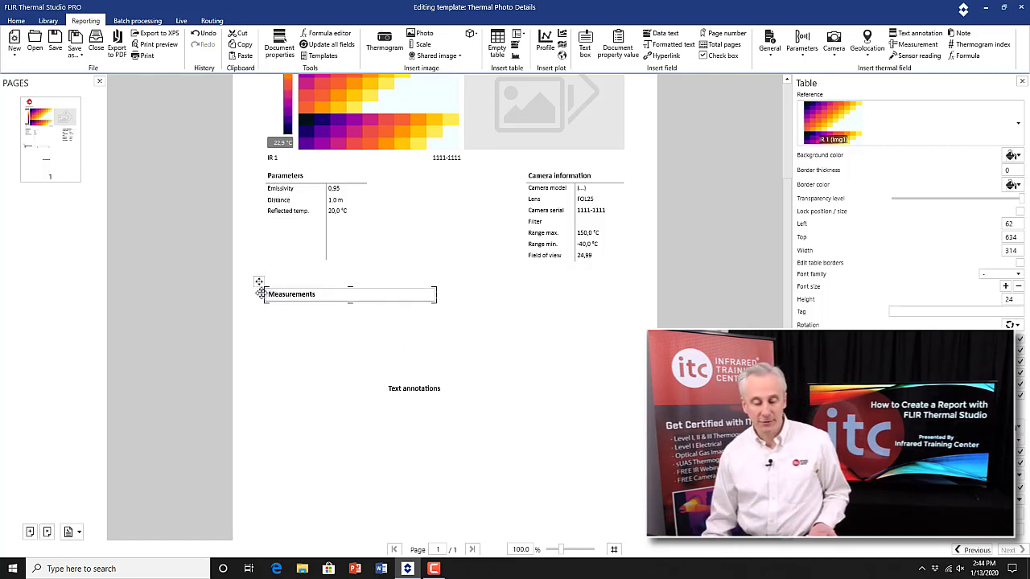
{"action": "left_click_drag", "start_coordinate": [258, 282], "coordinate": [259, 280]}
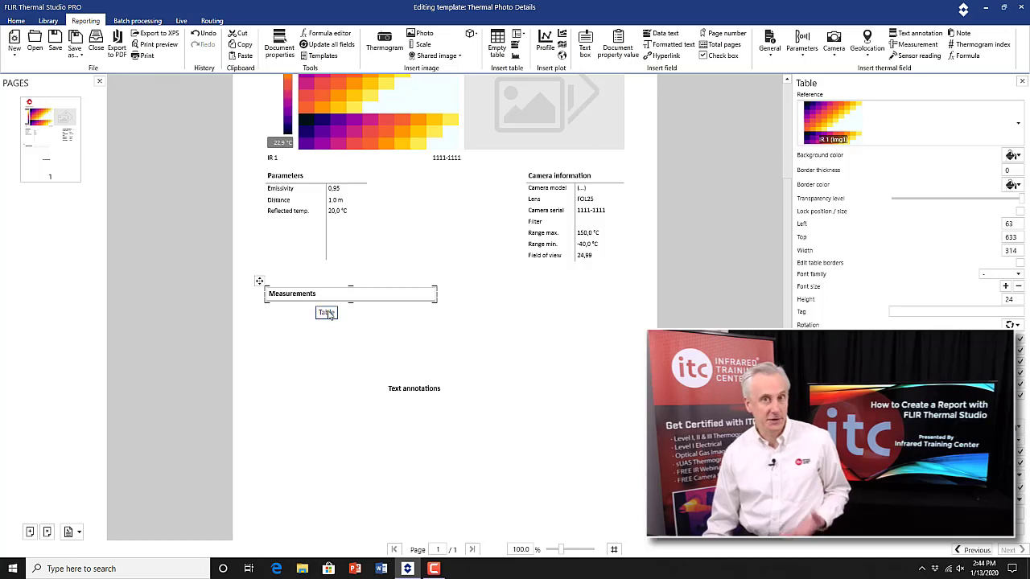
Examine which row types can be added to the Measurements table.
{"action": "left_click", "coordinate": [432, 391]}
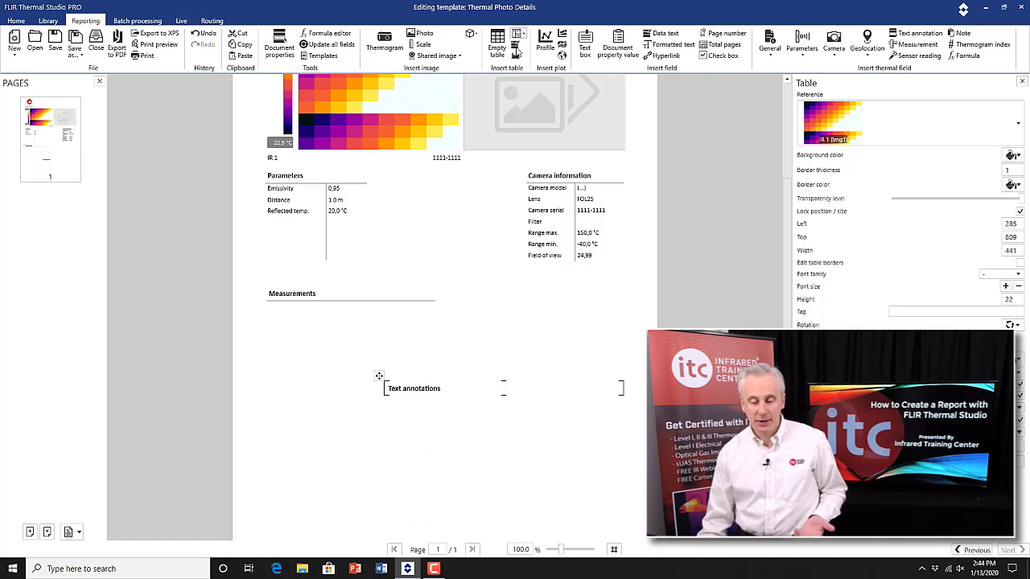
{"action": "left_click", "coordinate": [285, 296]}
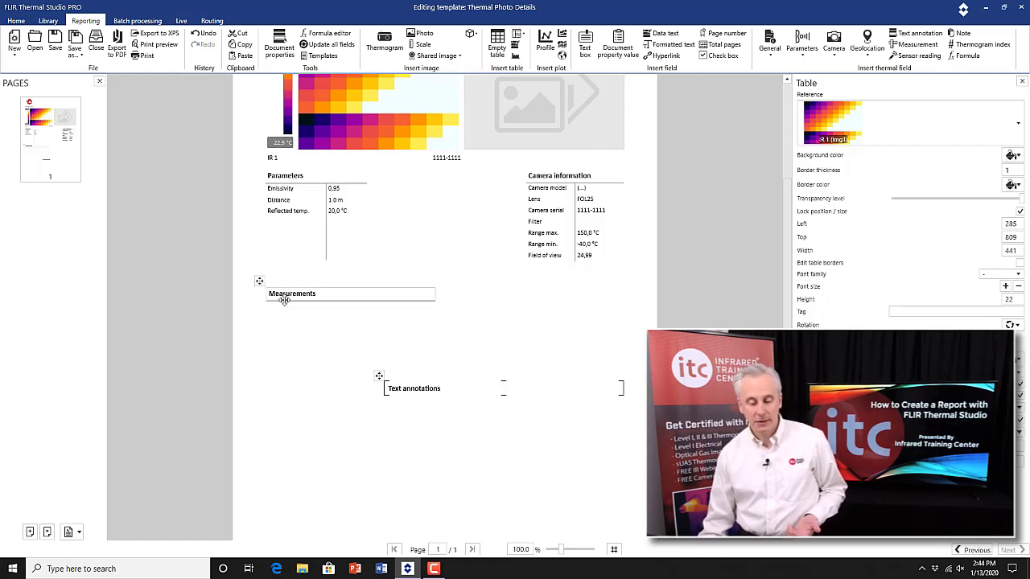
{"action": "right_click", "coordinate": [286, 303]}
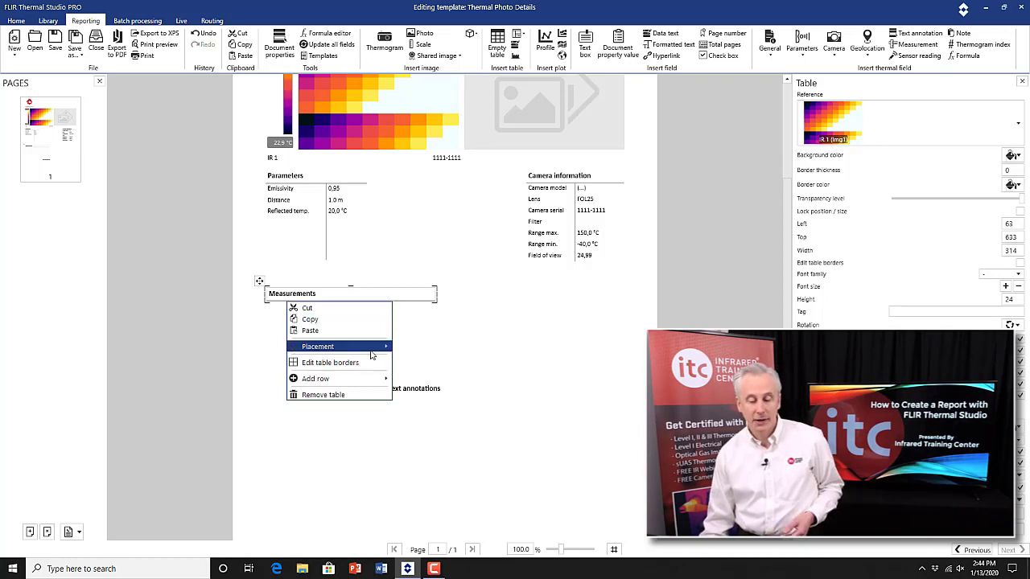
{"action": "mouse_move", "coordinate": [364, 379]}
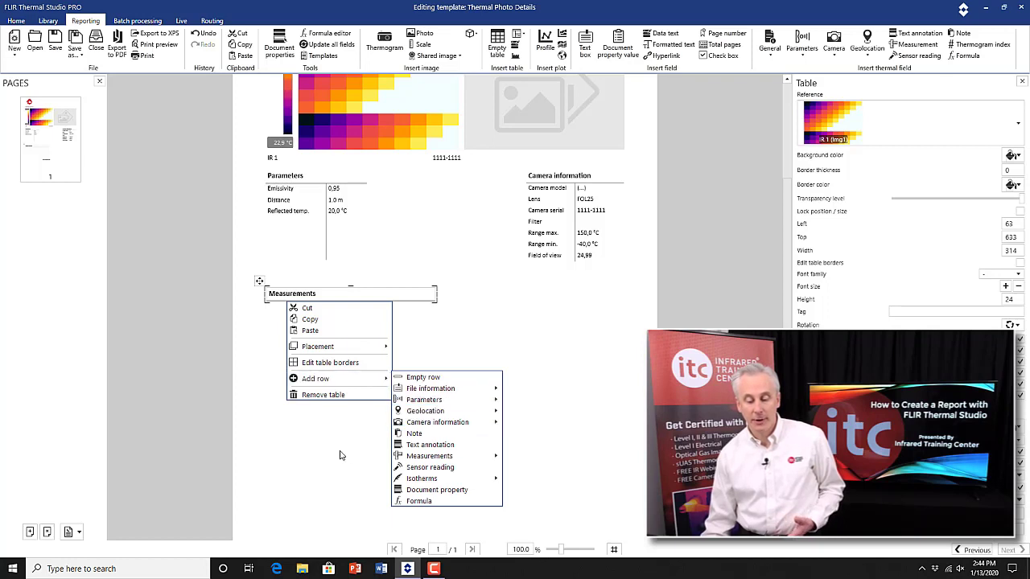
{"action": "left_click", "coordinate": [445, 149]}
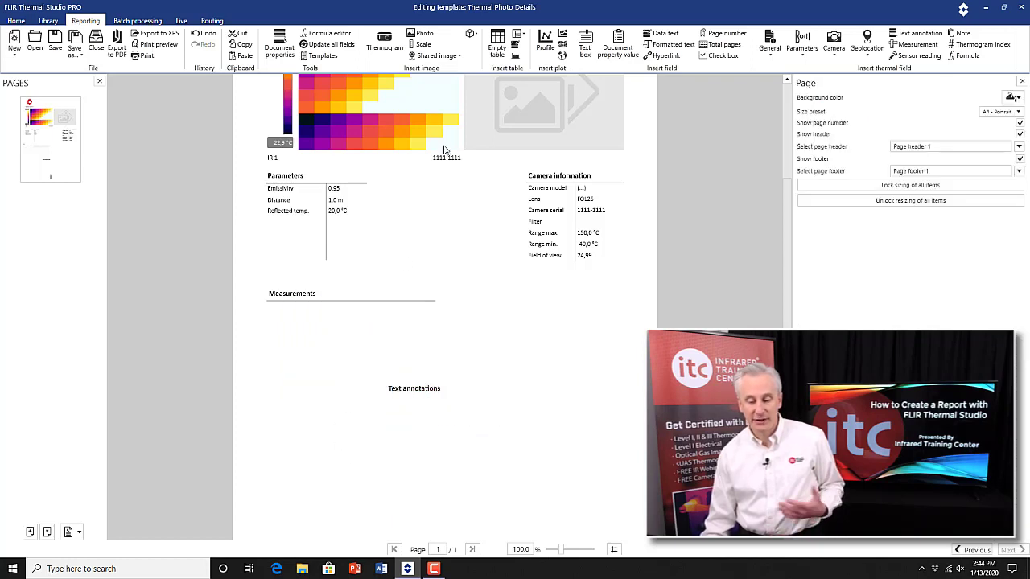
Insert a histogram plot of the thermogram as a trial and remove it from the page.
{"action": "left_click", "coordinate": [563, 35]}
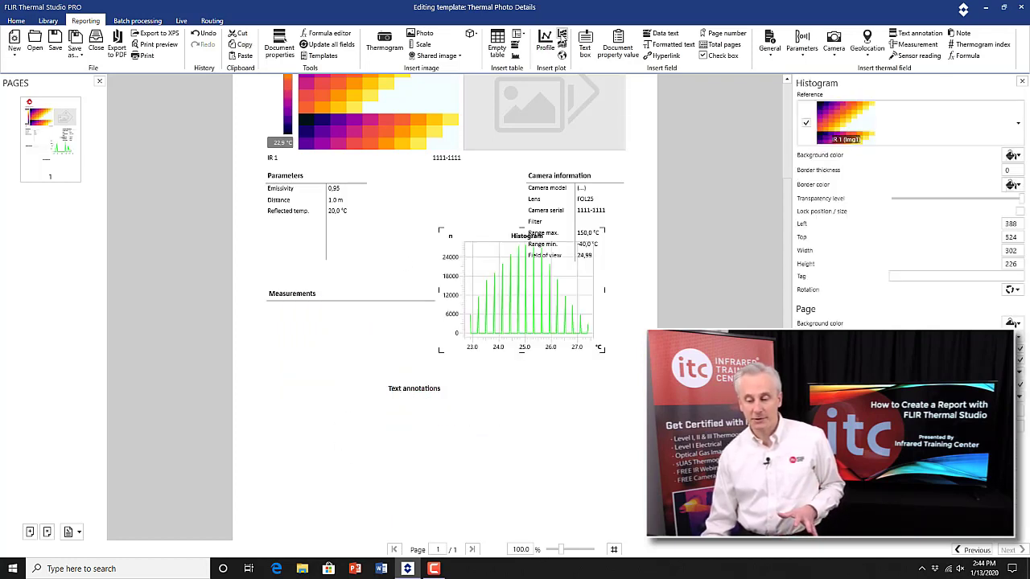
{"action": "right_click", "coordinate": [509, 275]}
{"action": "left_click", "coordinate": [523, 333]}
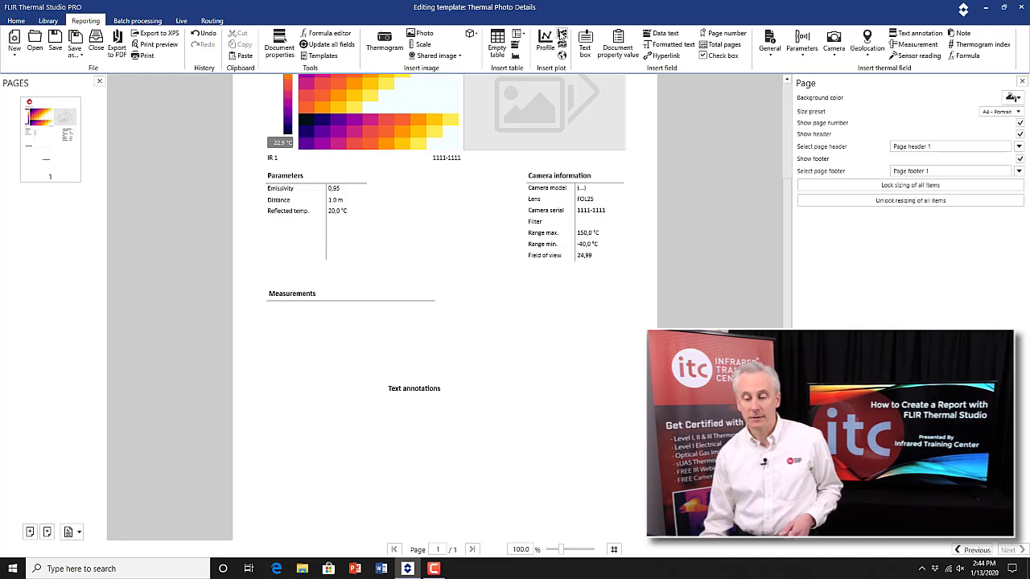
{"action": "left_click", "coordinate": [562, 36]}
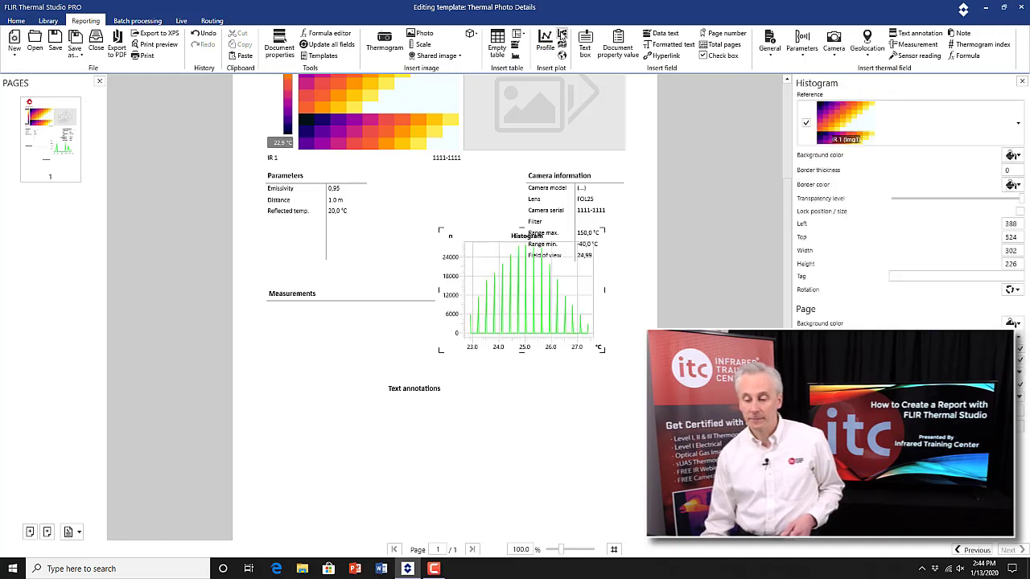
{"action": "right_click", "coordinate": [533, 270]}
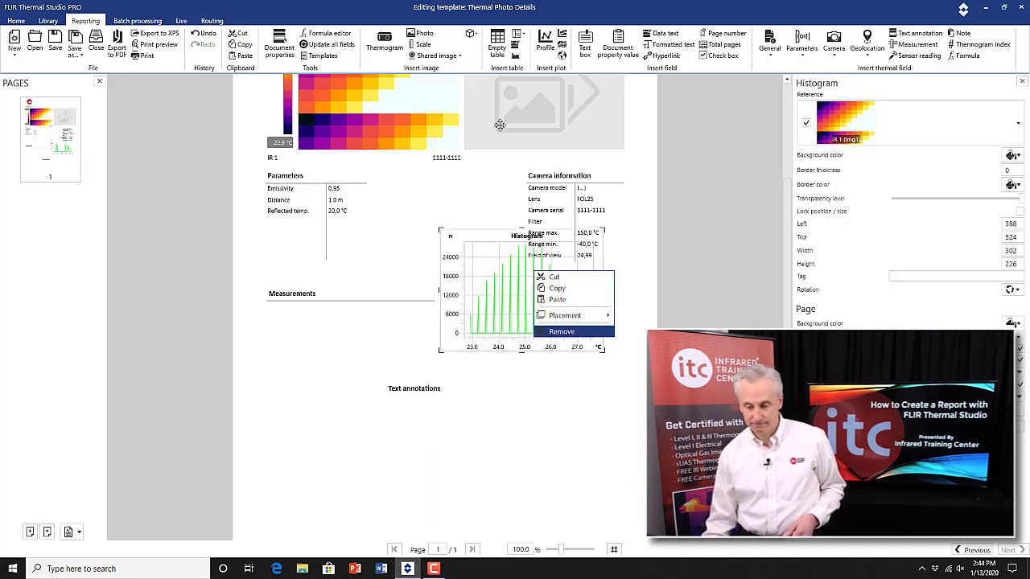
{"action": "left_click", "coordinate": [573, 334]}
Review the predefined table types and the General and Parameters thermal fields available for insertion.
{"action": "left_click", "coordinate": [522, 36]}
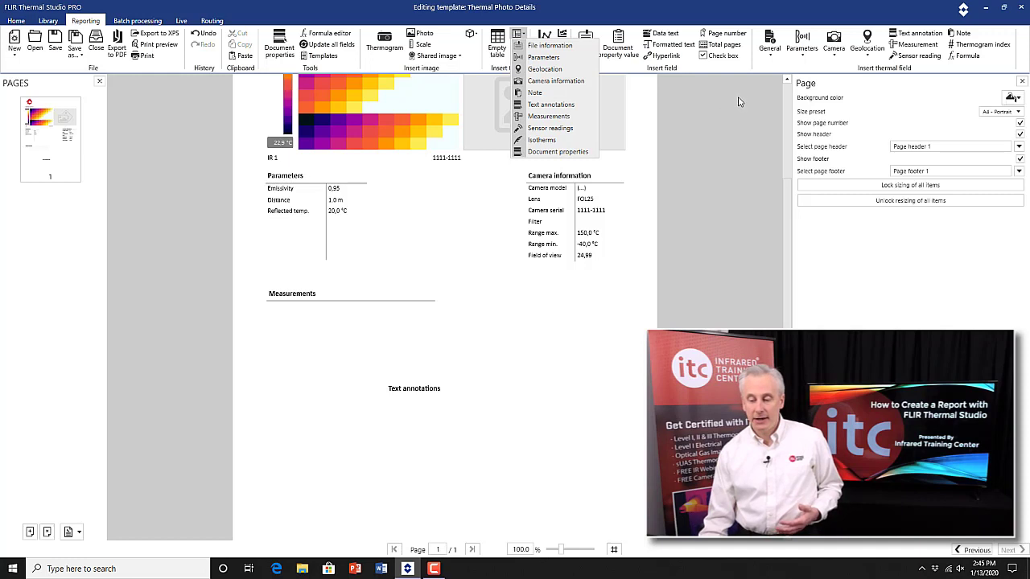
{"action": "left_click", "coordinate": [789, 75]}
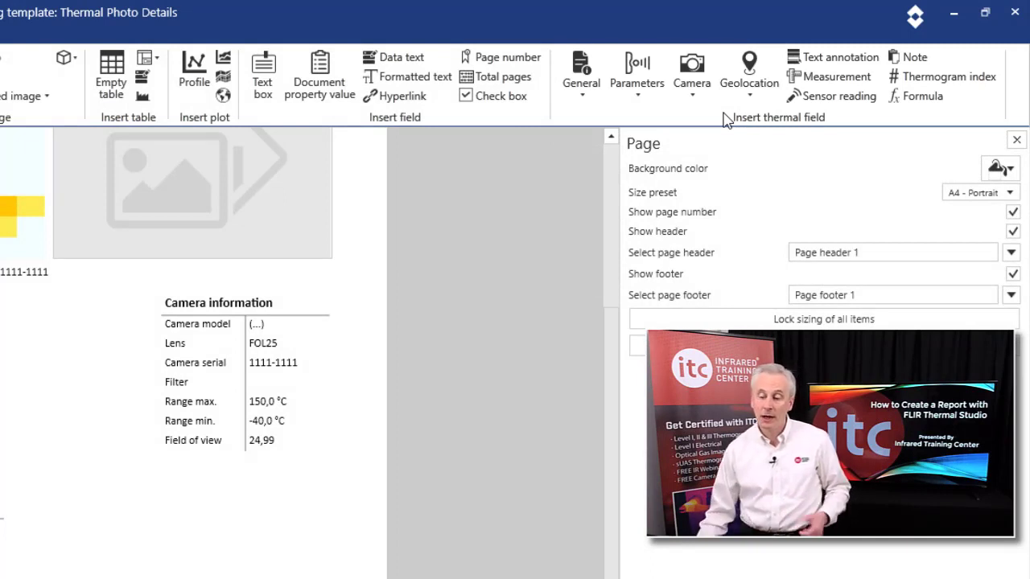
{"action": "left_click", "coordinate": [576, 101]}
{"action": "left_click", "coordinate": [595, 100]}
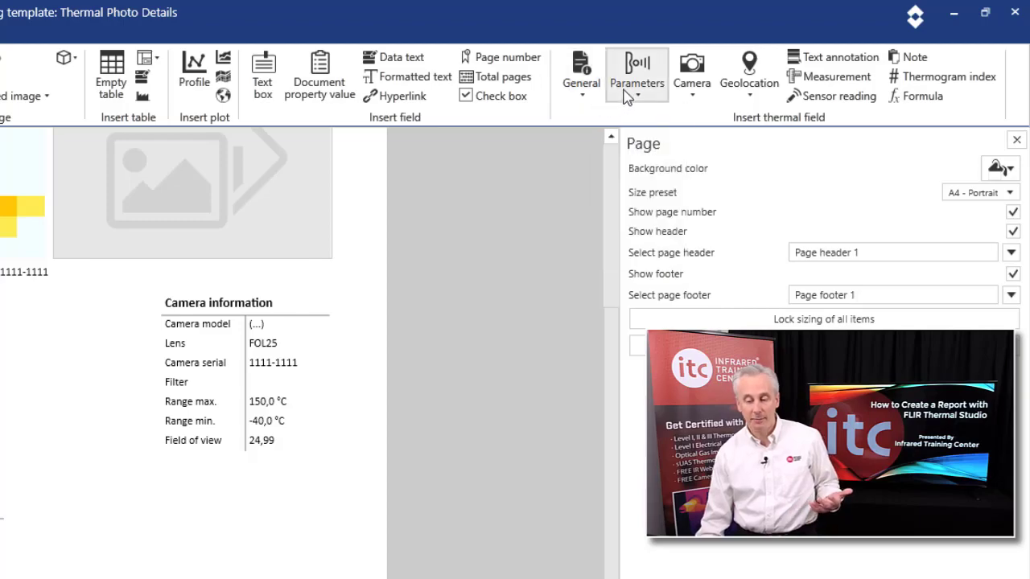
{"action": "left_click", "coordinate": [627, 95]}
Try a Camera model field in a small box beneath the photo placeholder, and remove it from the page.
{"action": "left_click", "coordinate": [702, 95]}
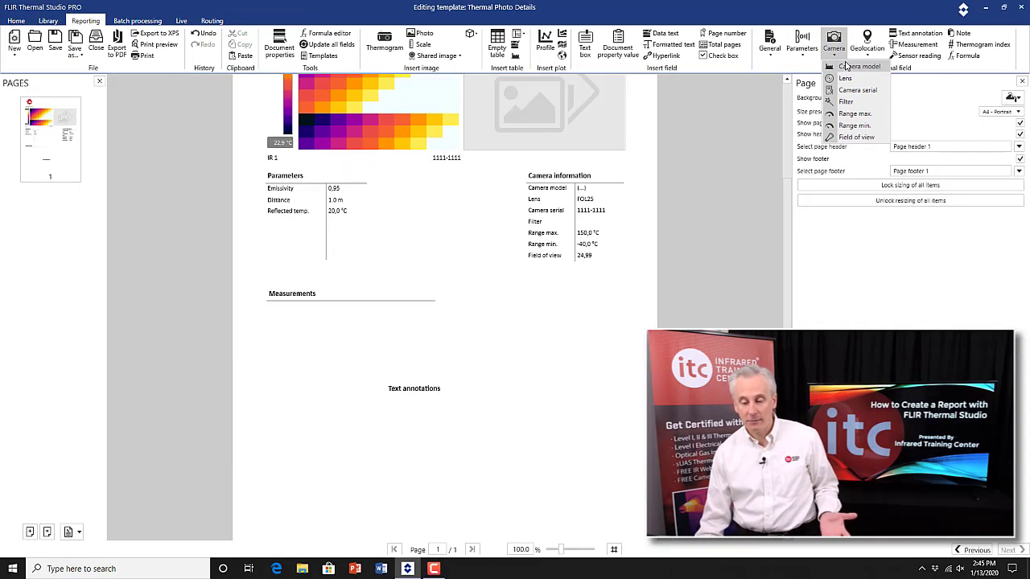
{"action": "left_click", "coordinate": [847, 66]}
{"action": "left_click", "coordinate": [391, 190]}
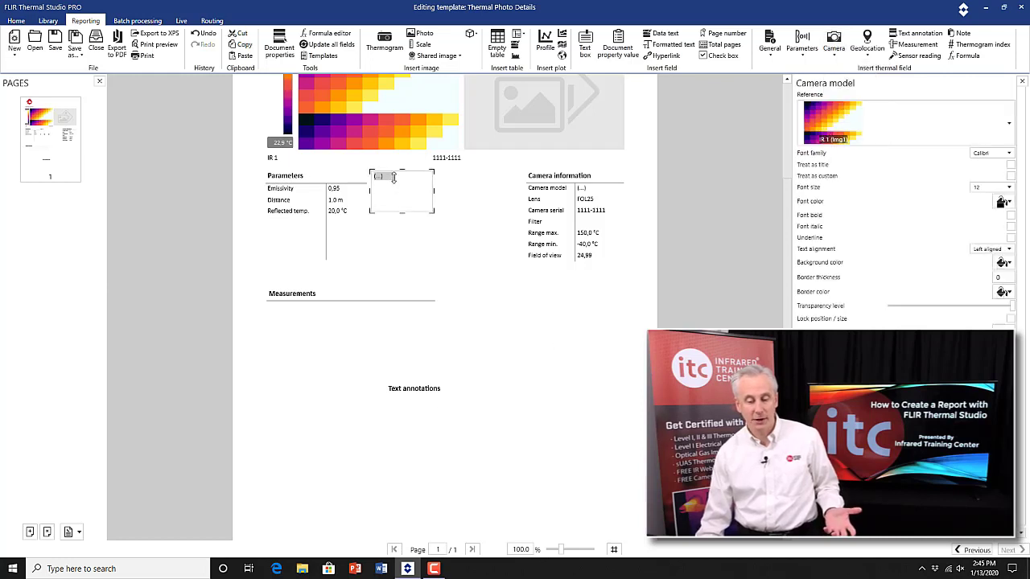
{"action": "left_click_drag", "start_coordinate": [429, 211], "coordinate": [494, 163]}
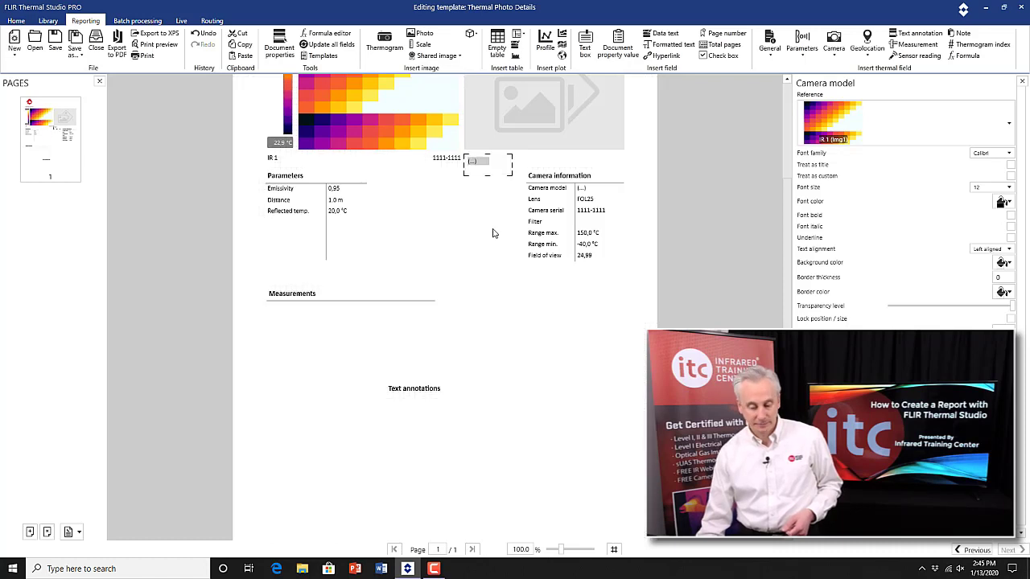
{"action": "left_click", "coordinate": [490, 229]}
{"action": "left_click", "coordinate": [472, 169]}
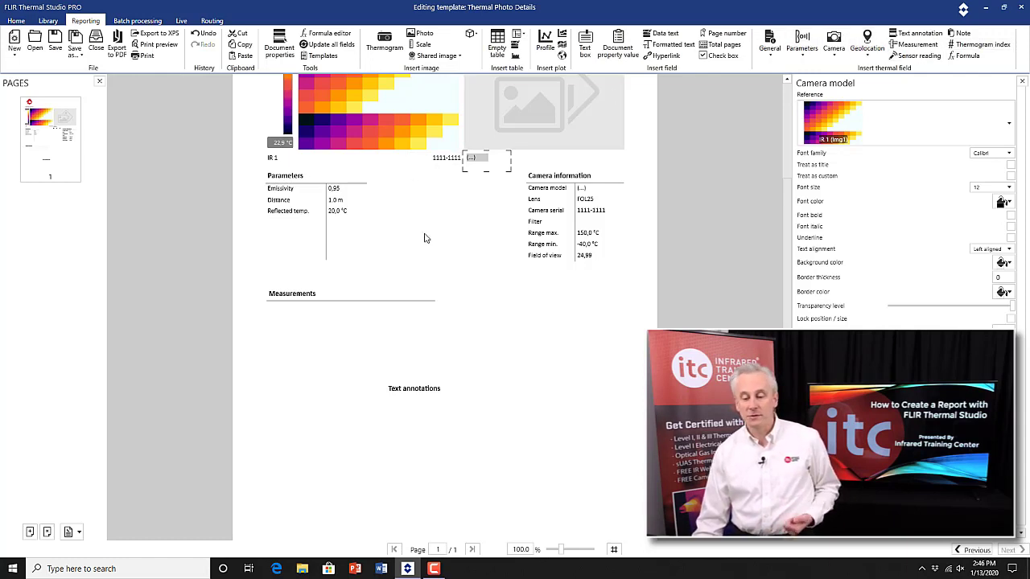
{"action": "right_click", "coordinate": [483, 158]}
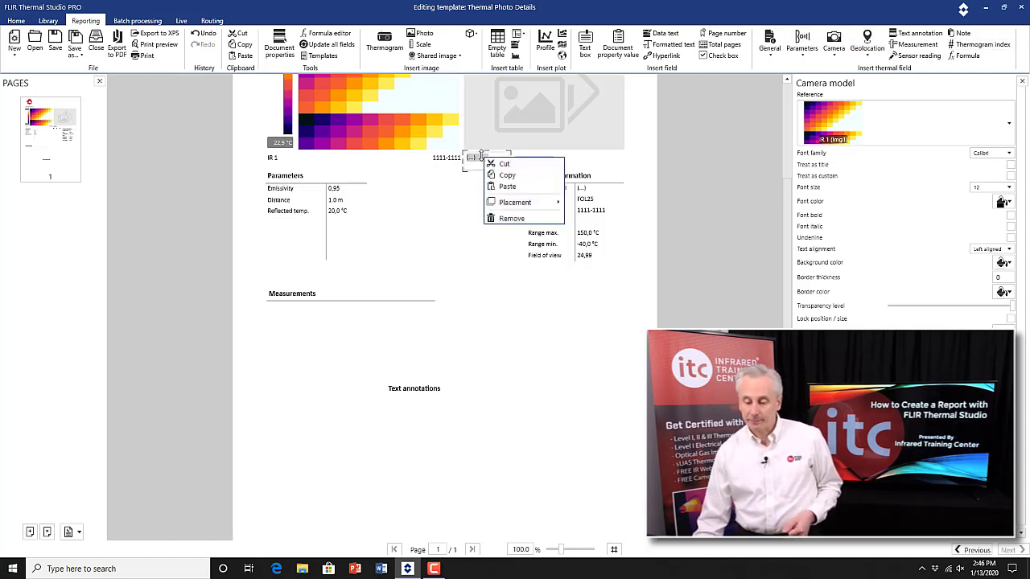
{"action": "left_click", "coordinate": [510, 219]}
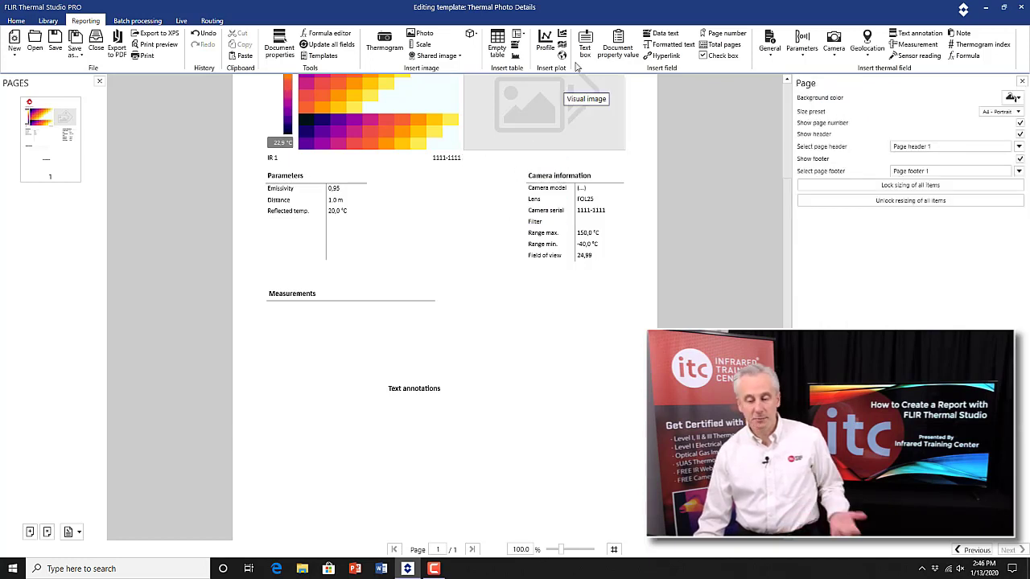
Insert a text box reading "Comments:" below the Text annotations heading and enlarge it to about 533 wide and 136 high.
{"action": "left_click", "coordinate": [396, 385]}
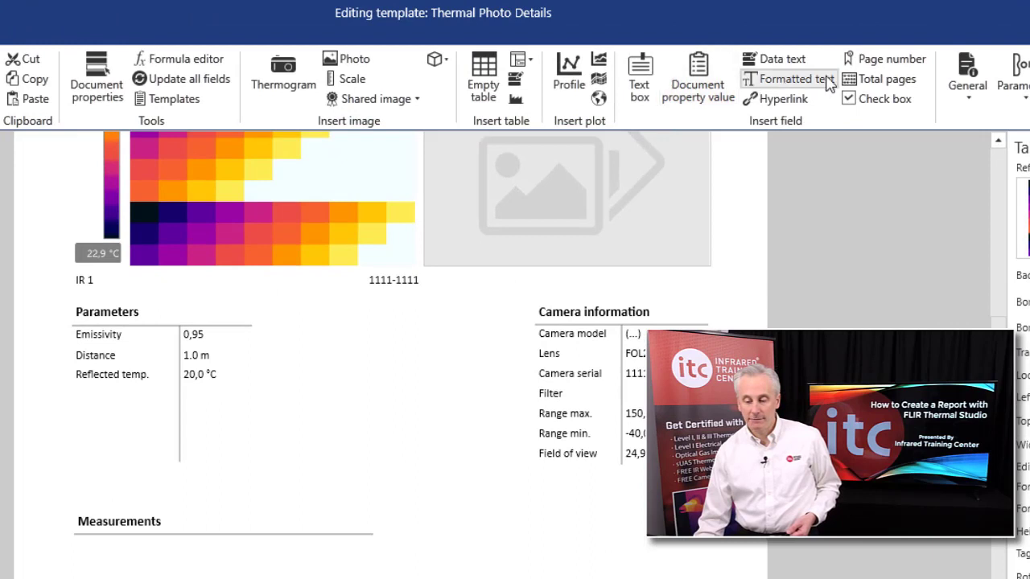
{"action": "left_click", "coordinate": [638, 95]}
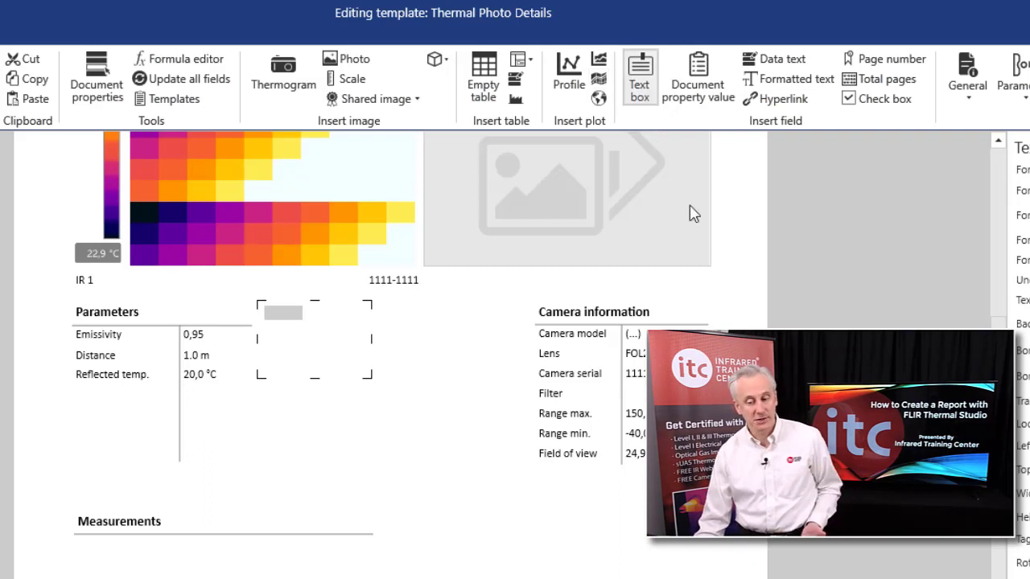
{"action": "left_click", "coordinate": [642, 82]}
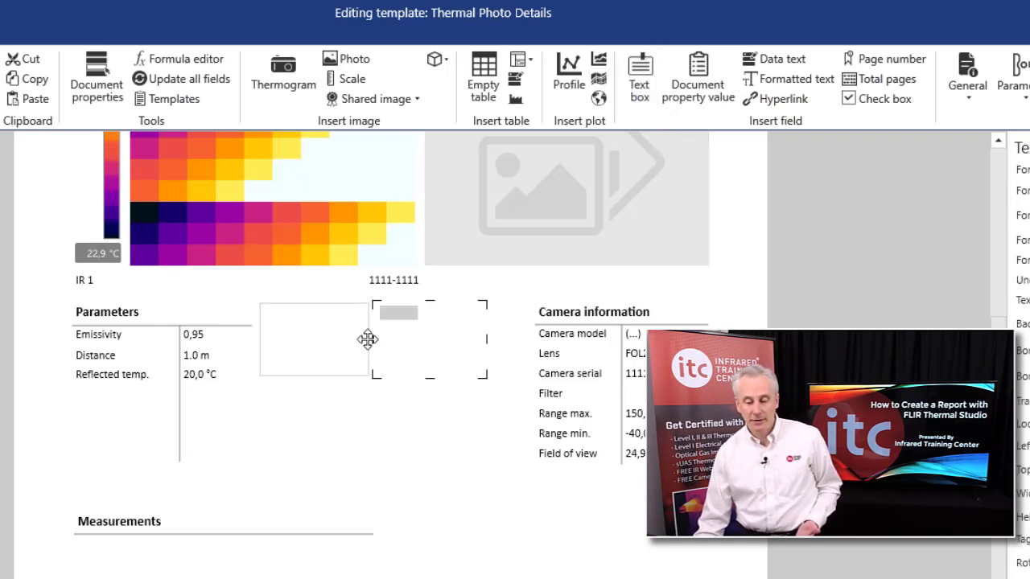
{"action": "left_click_drag", "start_coordinate": [394, 310], "coordinate": [395, 316]}
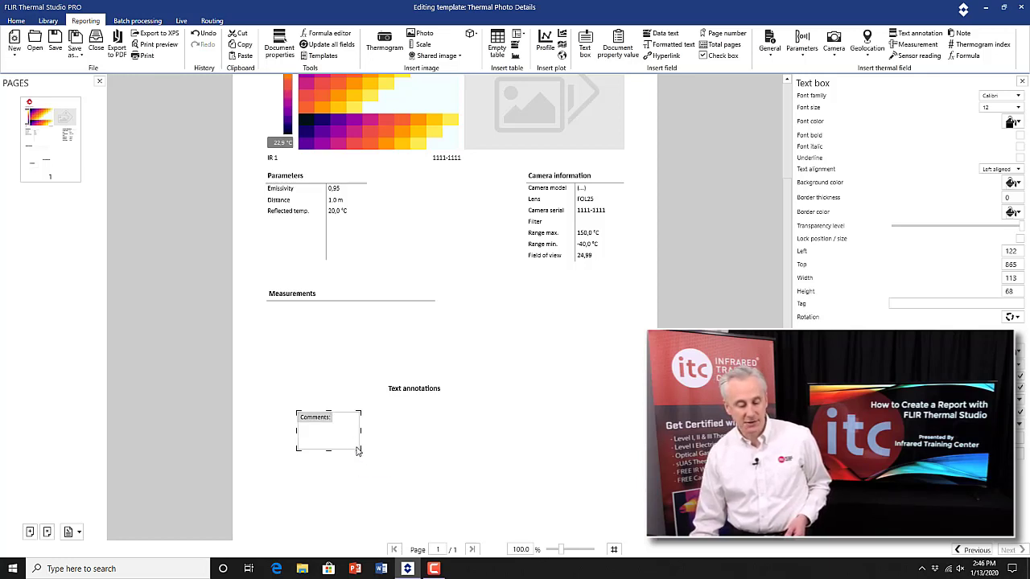
{"action": "left_click", "coordinate": [398, 447]}
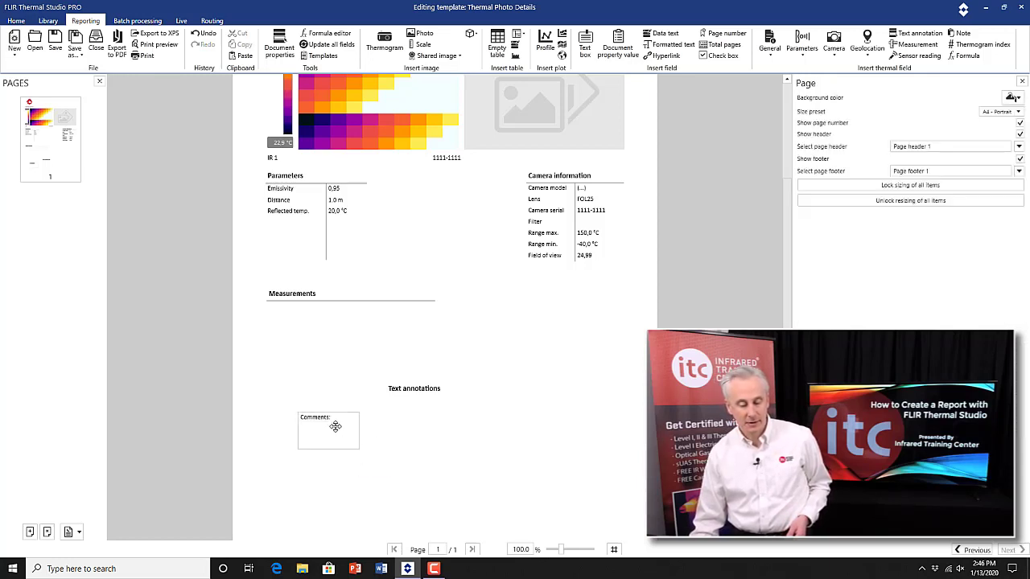
{"action": "left_click", "coordinate": [333, 425]}
{"action": "left_click_drag", "start_coordinate": [355, 448], "coordinate": [586, 485]}
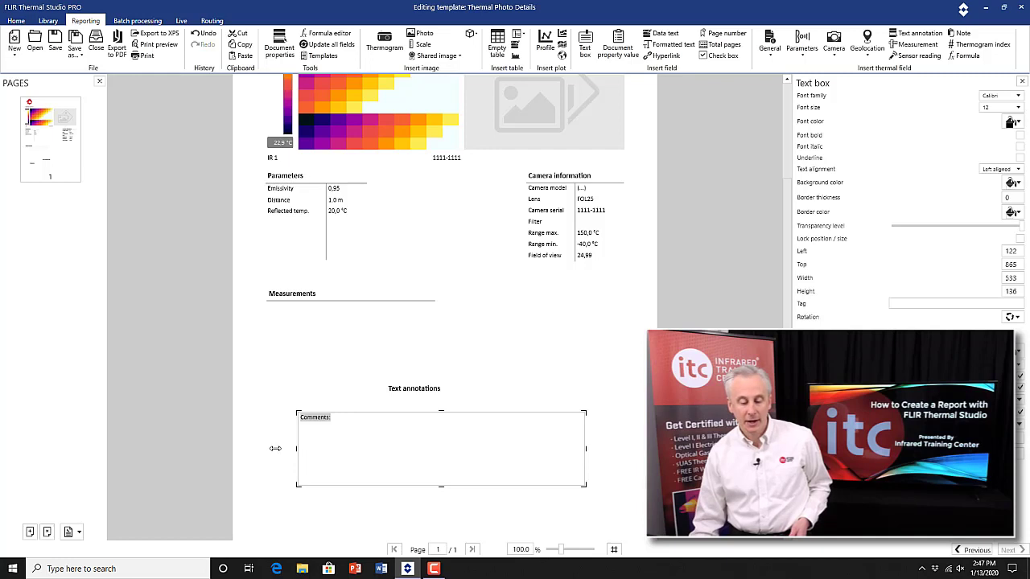
Widen the Comments text box to about 553 and move it slightly lower, to about 97 from the left and 890 from the top.
{"action": "mouse_move", "coordinate": [296, 448]}
{"action": "left_mouse_down"}
{"action": "mouse_move", "coordinate": [286, 448]}
{"action": "mouse_move", "coordinate": [298, 448]}
{"action": "left_mouse_up"}
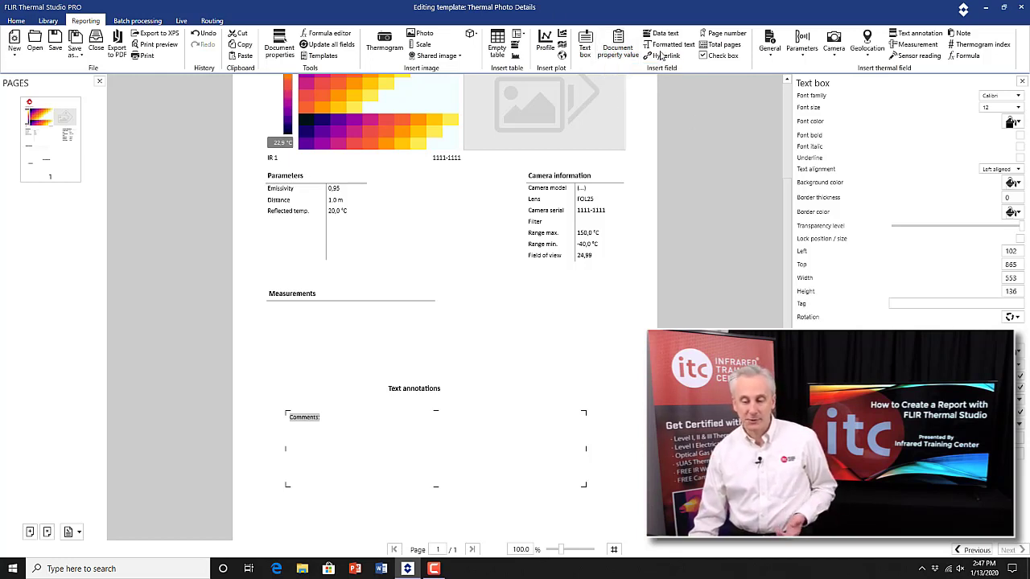
{"action": "left_click", "coordinate": [585, 40]}
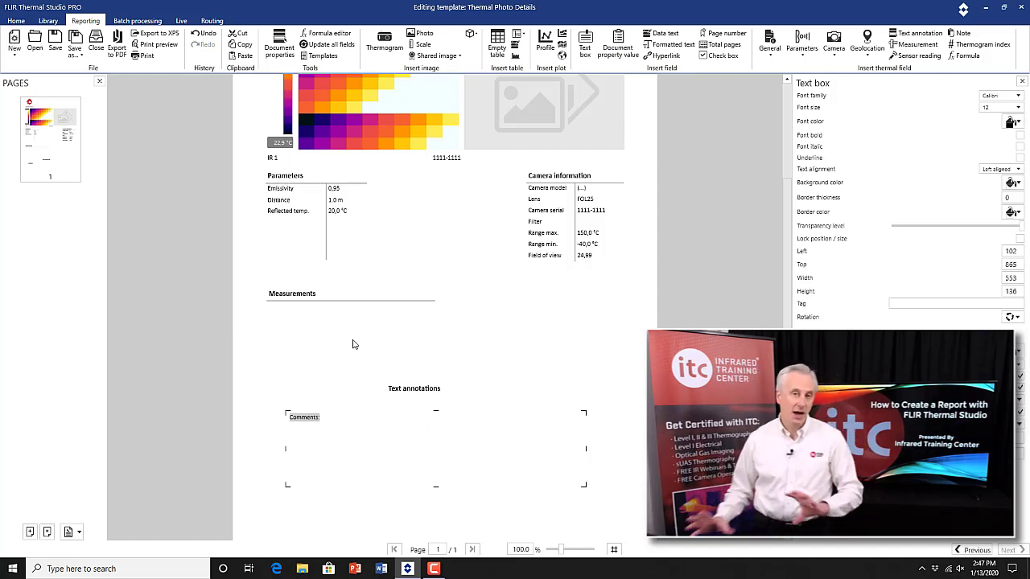
{"action": "left_click", "coordinate": [346, 499]}
{"action": "left_click", "coordinate": [292, 418]}
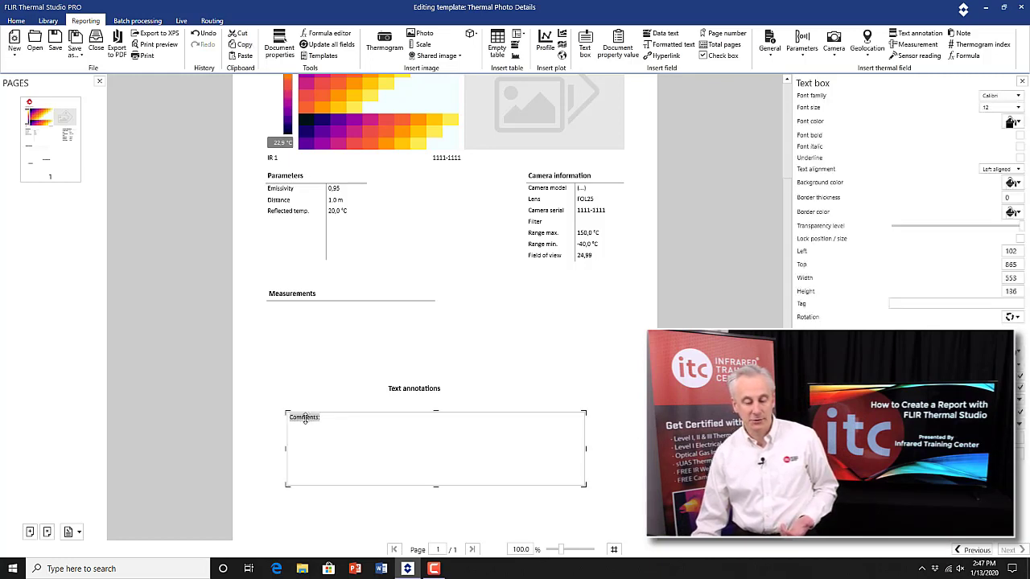
{"action": "left_click_drag", "start_coordinate": [408, 467], "coordinate": [330, 403]}
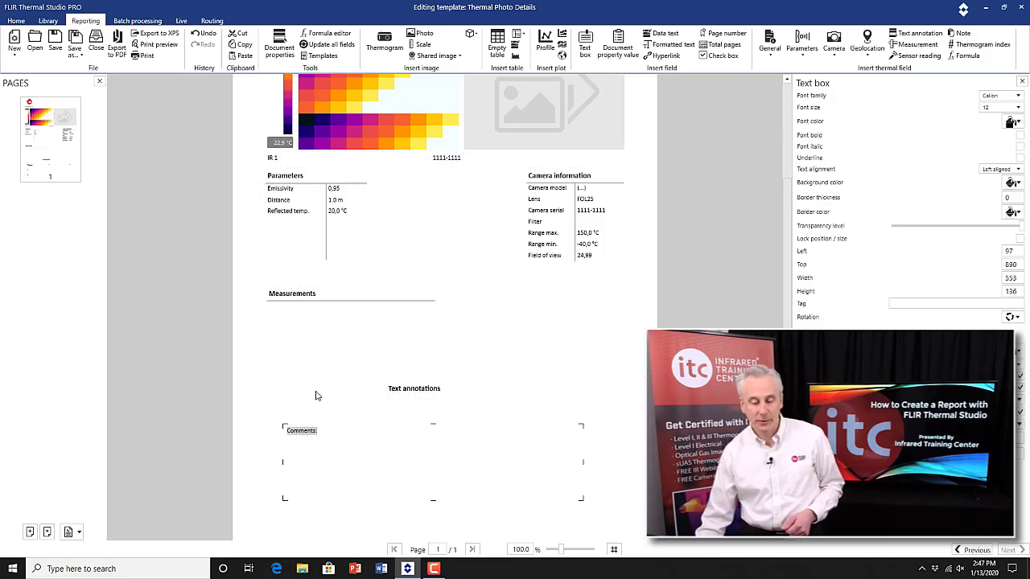
{"action": "left_click", "coordinate": [315, 395]}
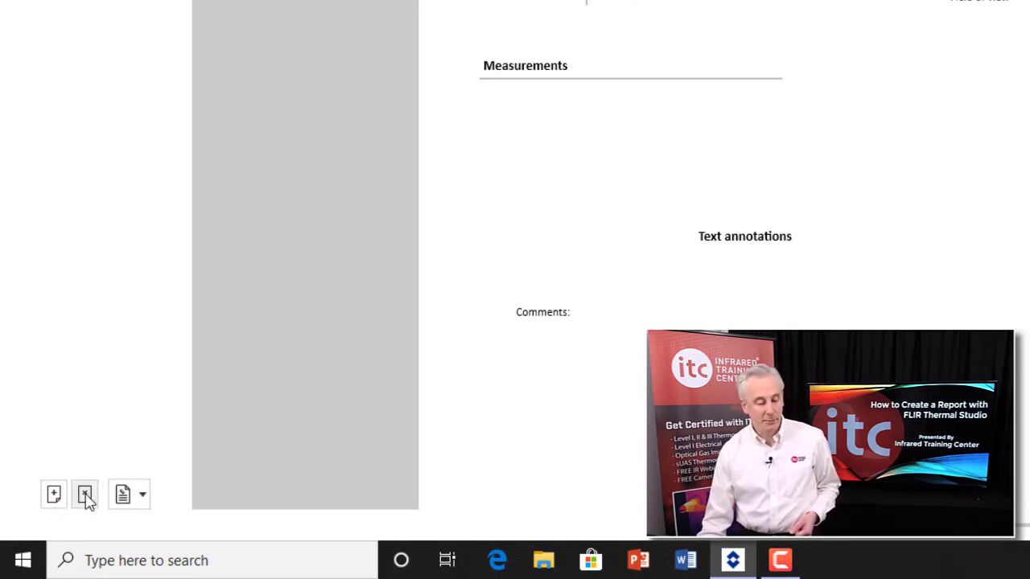
Add a blank page to the template and place it before the thermal photo page as the first page.
{"action": "left_click", "coordinate": [53, 496]}
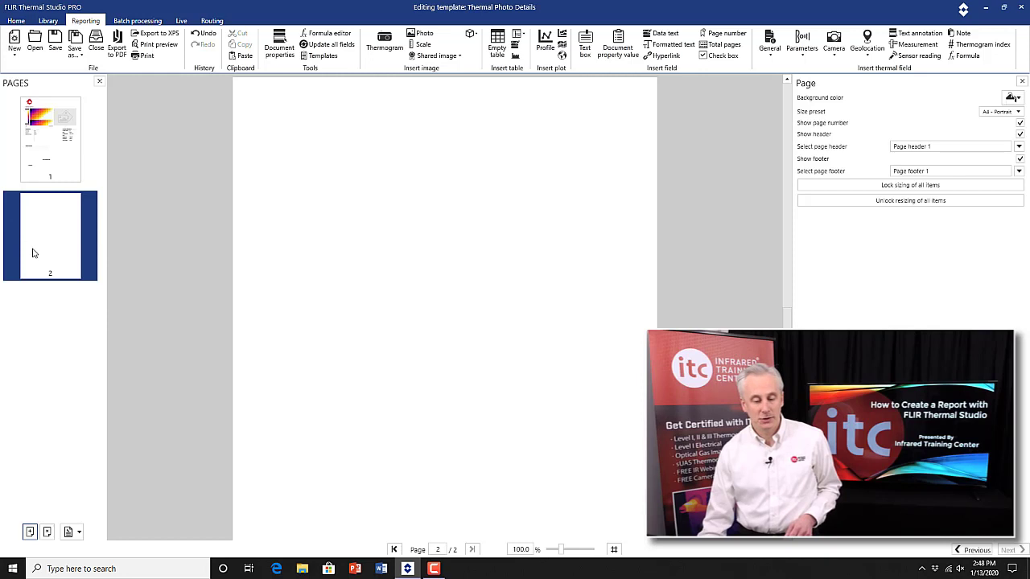
{"action": "left_click_drag", "start_coordinate": [22, 131], "coordinate": [64, 258]}
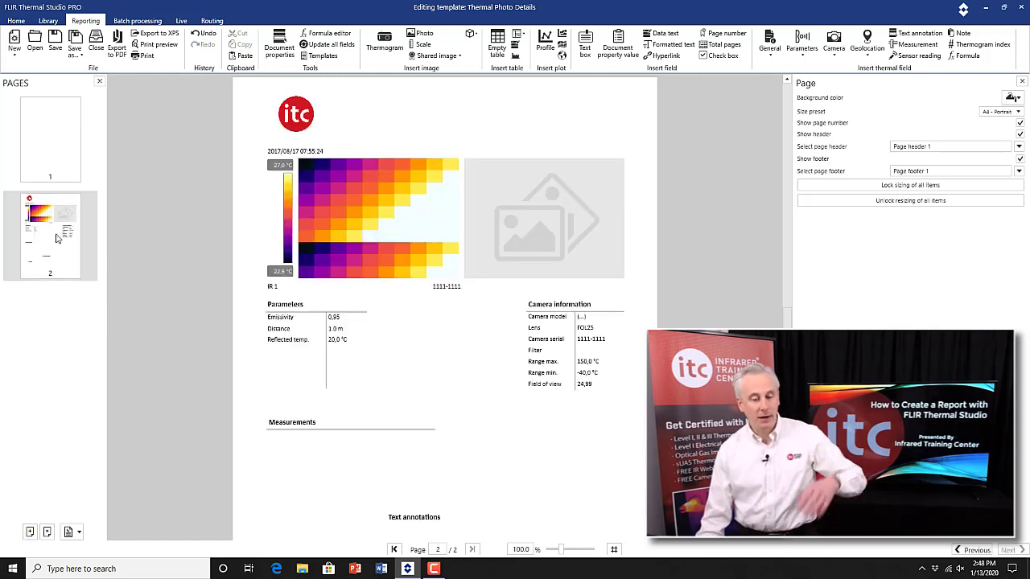
{"action": "left_click", "coordinate": [57, 159]}
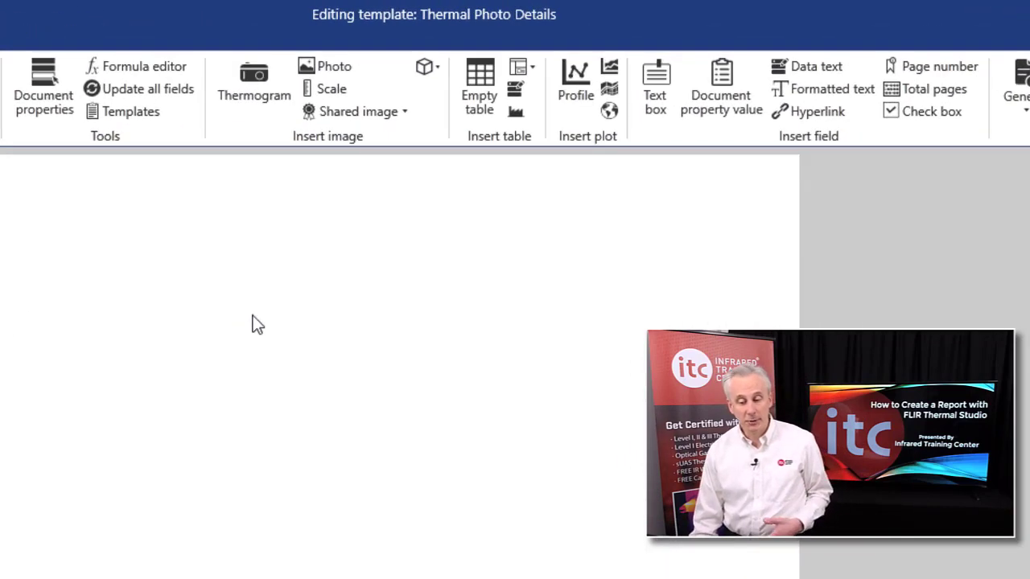
Insert the logo image on the blank first page, enlarge it, and centre it in the upper part of the page.
{"action": "left_click", "coordinate": [376, 111]}
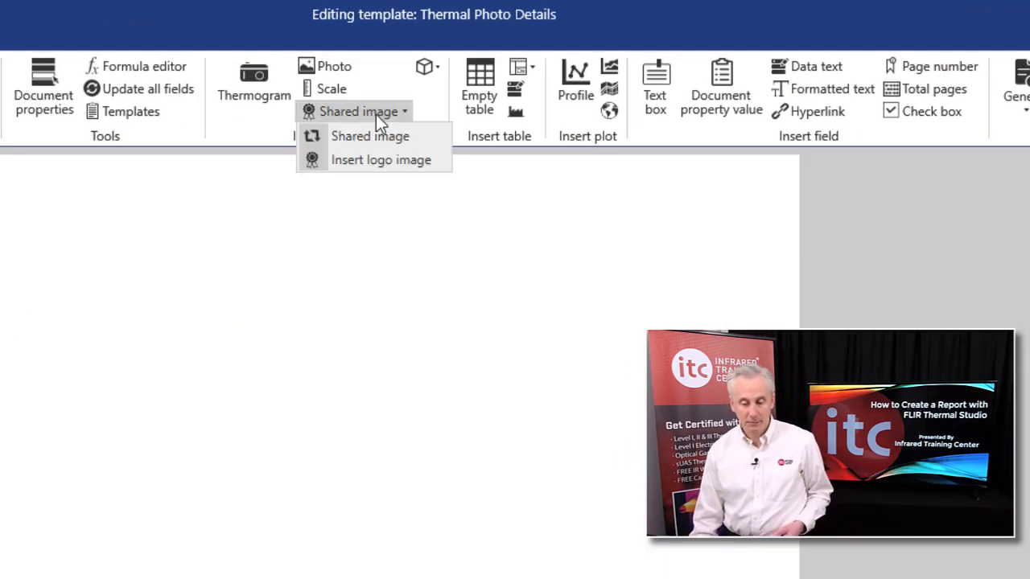
{"action": "left_click", "coordinate": [381, 160]}
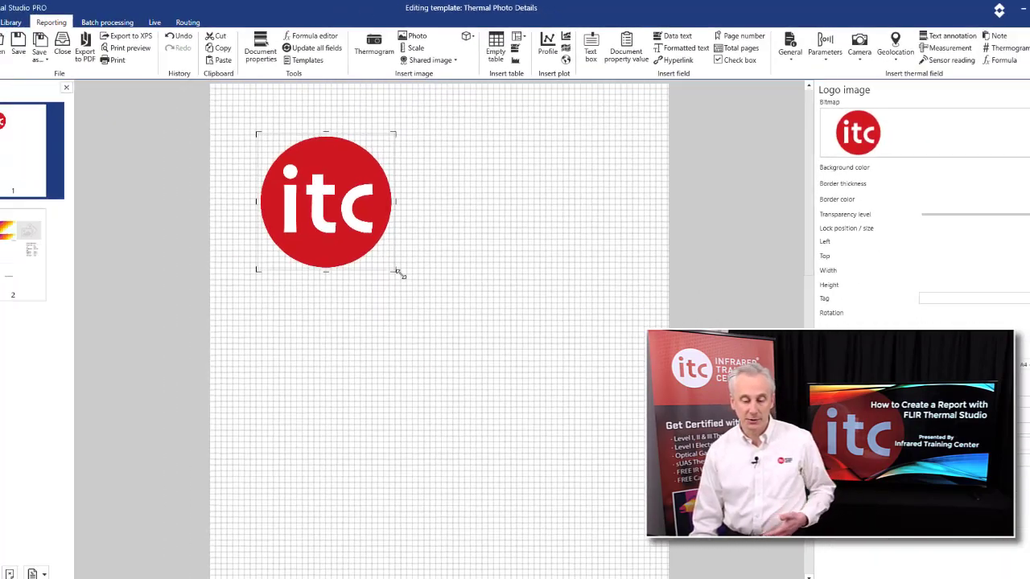
{"action": "left_click_drag", "start_coordinate": [296, 447], "coordinate": [565, 541]}
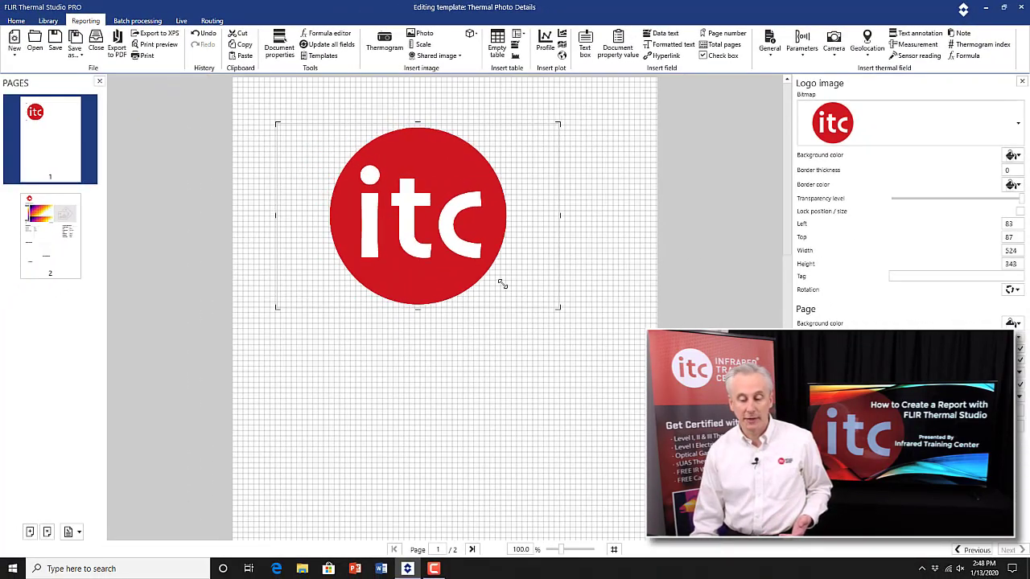
{"action": "left_click_drag", "start_coordinate": [430, 251], "coordinate": [456, 250]}
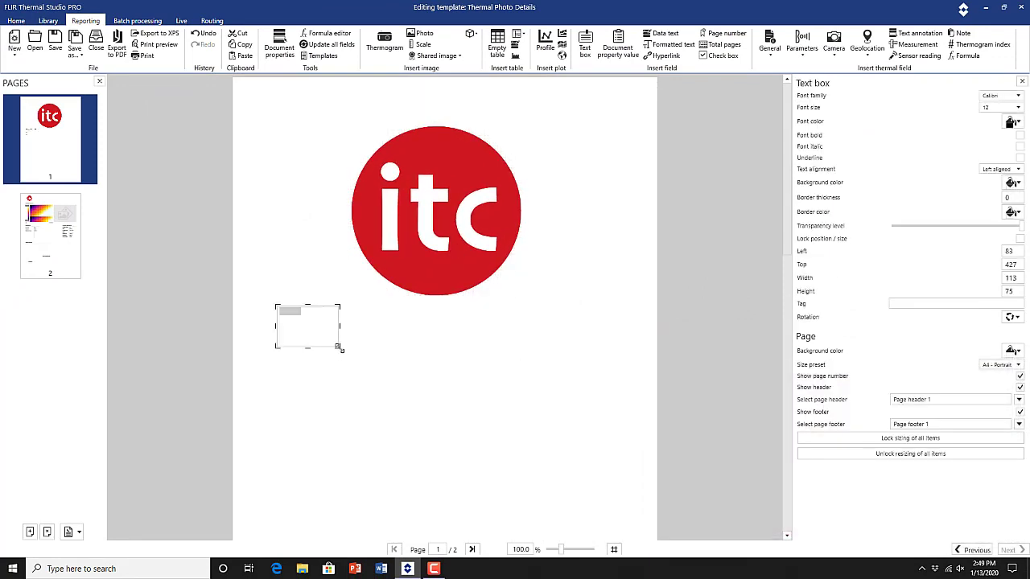
Place a text box about 601 wide and 227 high beneath the logo, with its top edge at about 459.
{"action": "left_click_drag", "start_coordinate": [527, 427], "coordinate": [600, 427]}
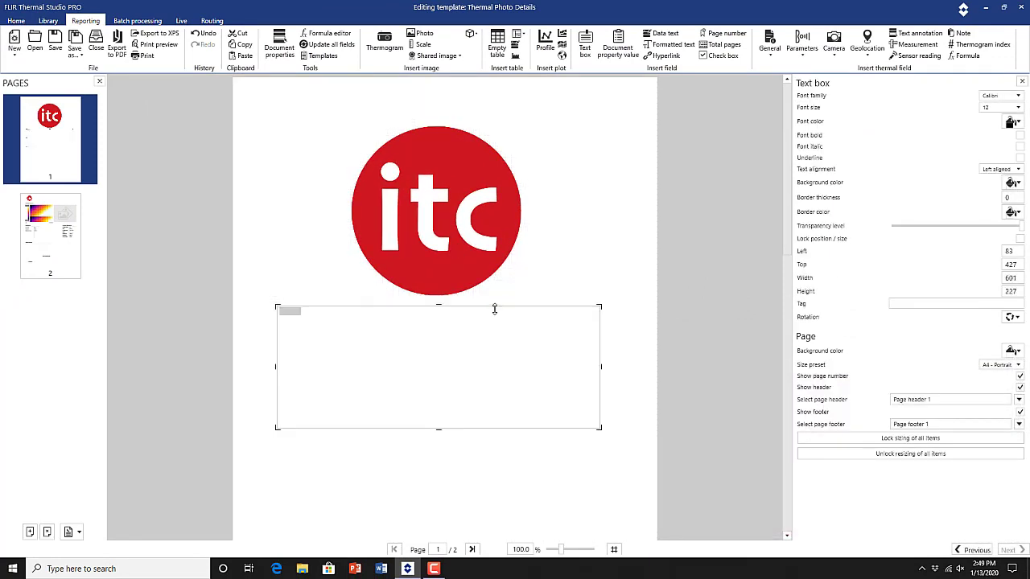
{"action": "mouse_move", "coordinate": [465, 359]}
{"action": "left_mouse_down"}
{"action": "mouse_move", "coordinate": [468, 375]}
{"action": "mouse_move", "coordinate": [460, 371]}
{"action": "left_mouse_up"}
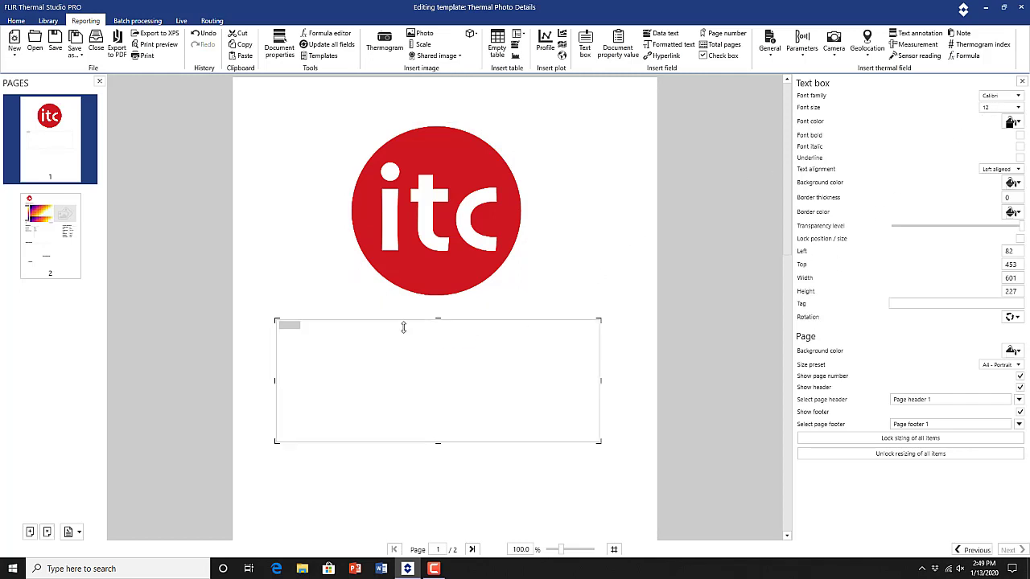
{"action": "left_click_drag", "start_coordinate": [395, 347], "coordinate": [486, 327]}
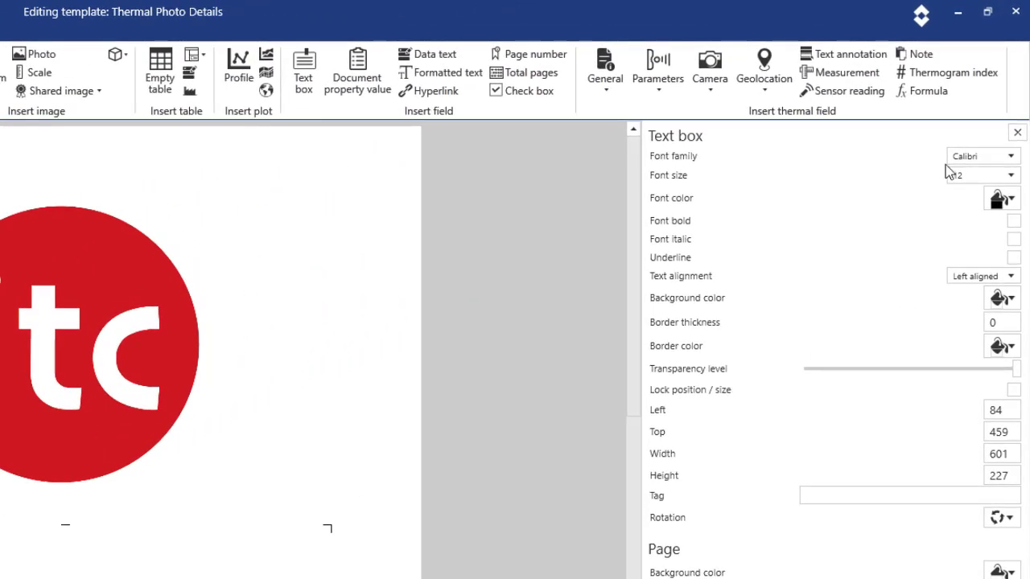
Set the text box's font size to 22 and enter the lines "My Company", "Address:", "Phone:" and "E-mail:".
{"action": "left_click", "coordinate": [1012, 176]}
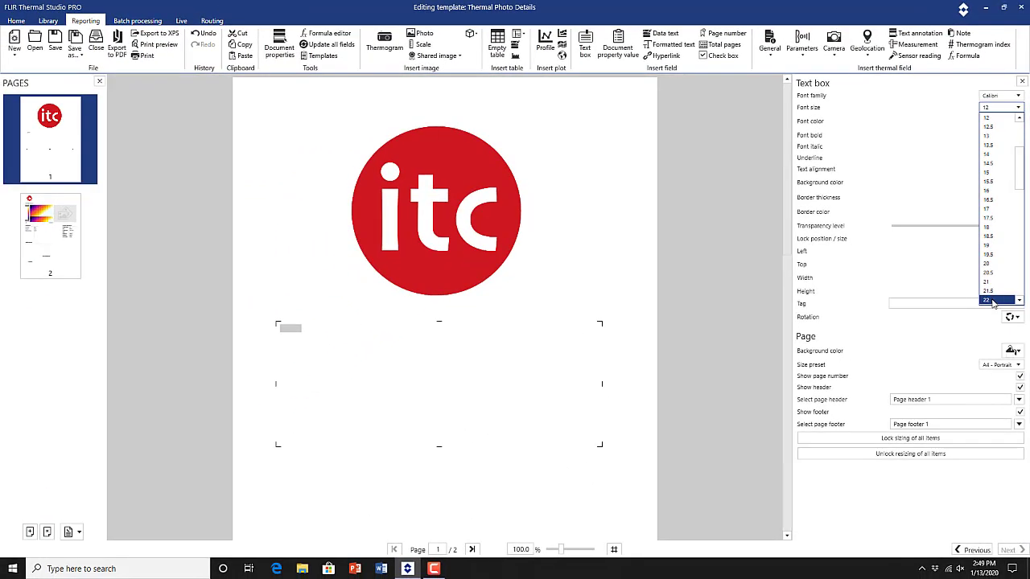
{"action": "left_click", "coordinate": [968, 490]}
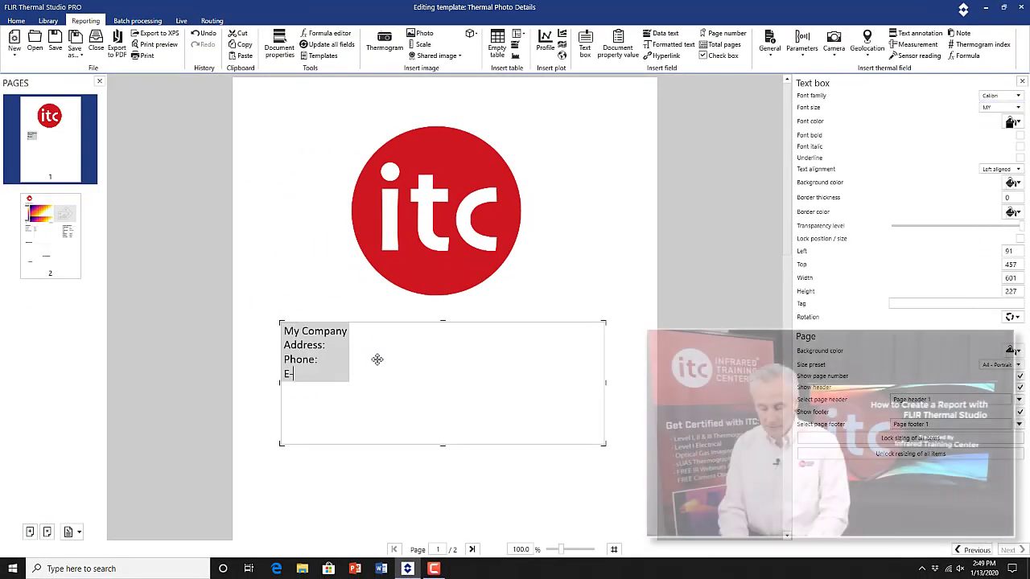
{"action": "type", "text": "-mail:"}
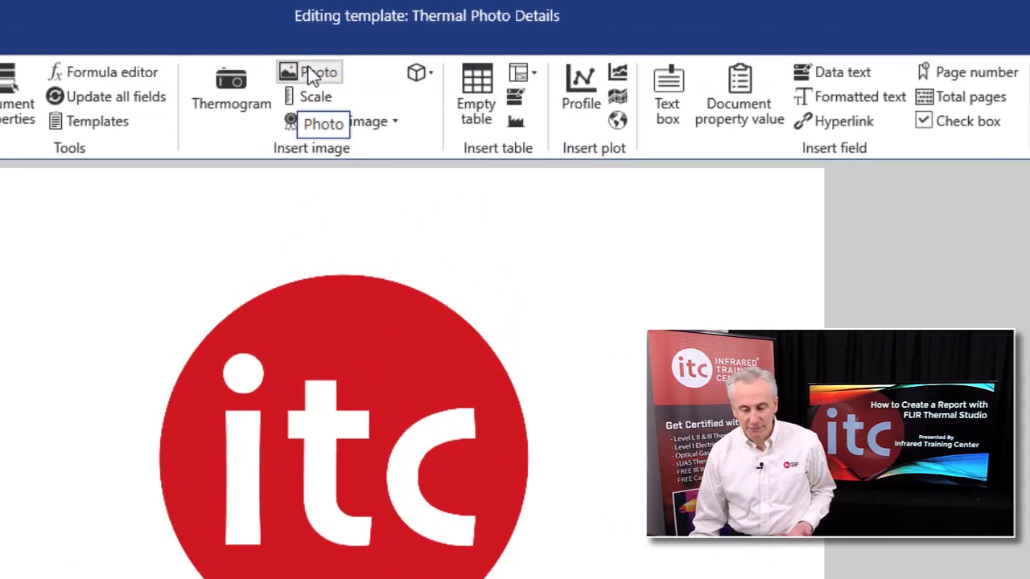
{"action": "left_click", "coordinate": [370, 127]}
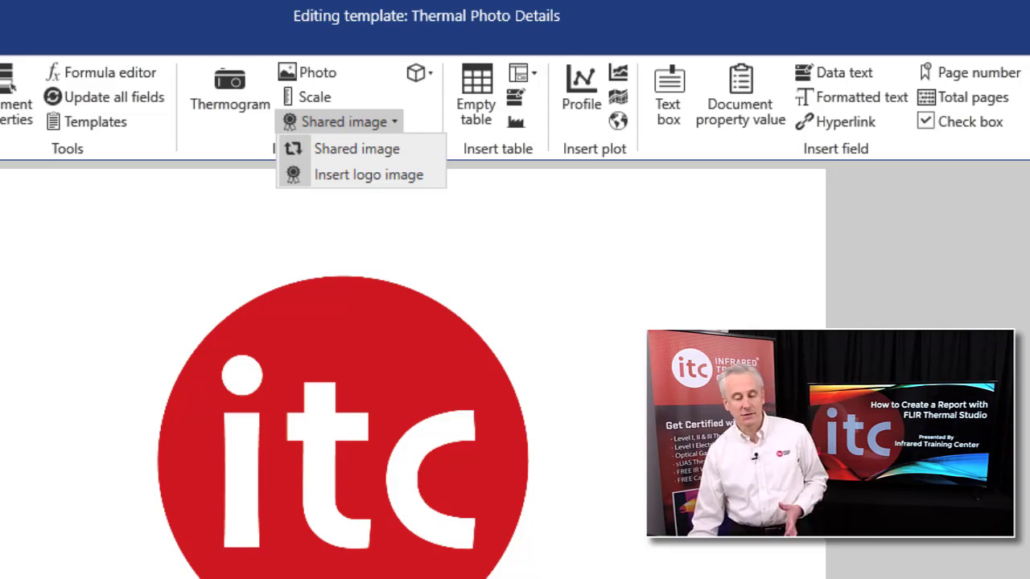
{"action": "key", "text": "Escape"}
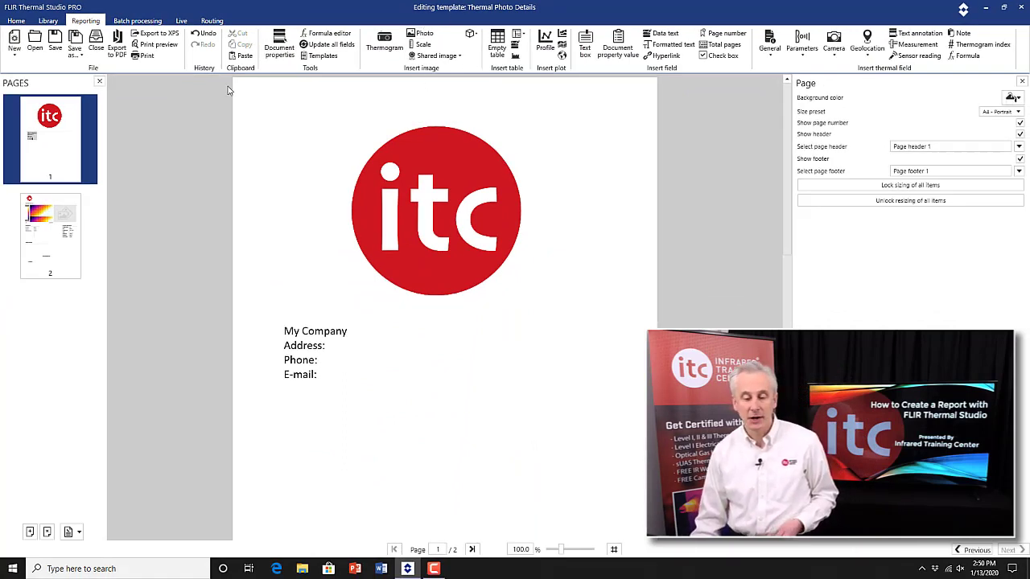
{"action": "left_click", "coordinate": [474, 36]}
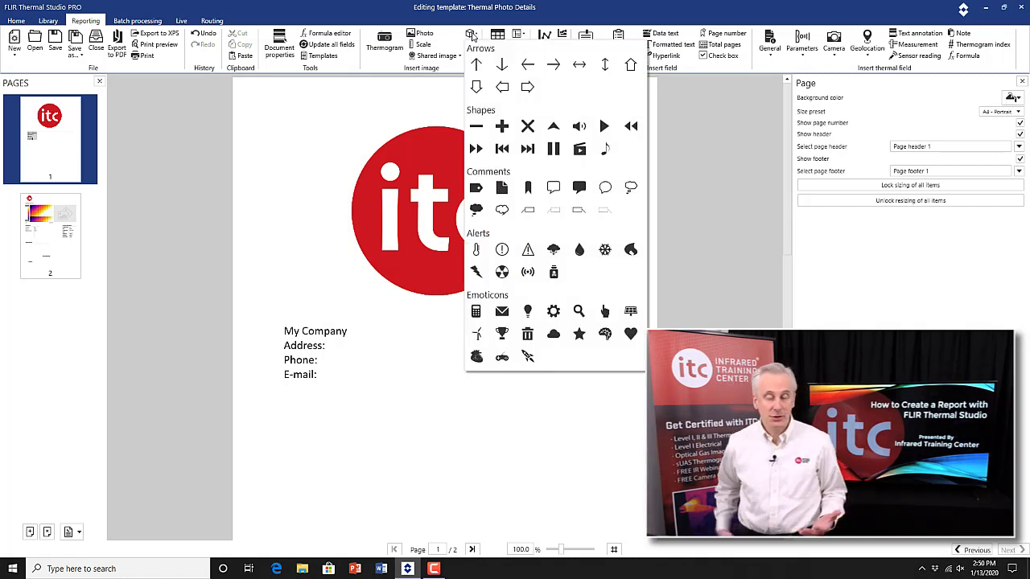
Try the logo cover page in second position, and return it to first position ahead of the thermal photo page.
{"action": "left_click", "coordinate": [69, 245]}
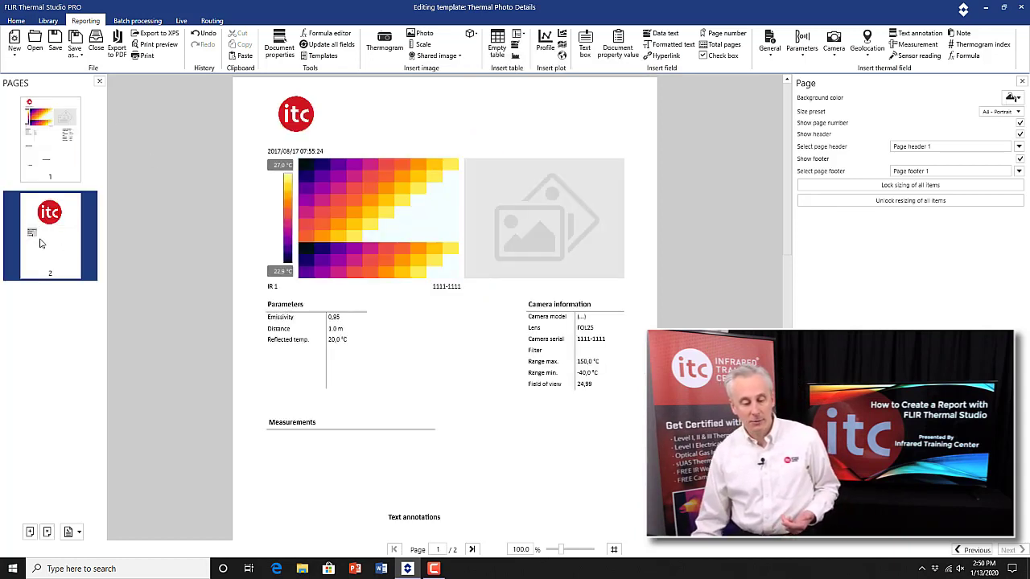
{"action": "left_click", "coordinate": [29, 175]}
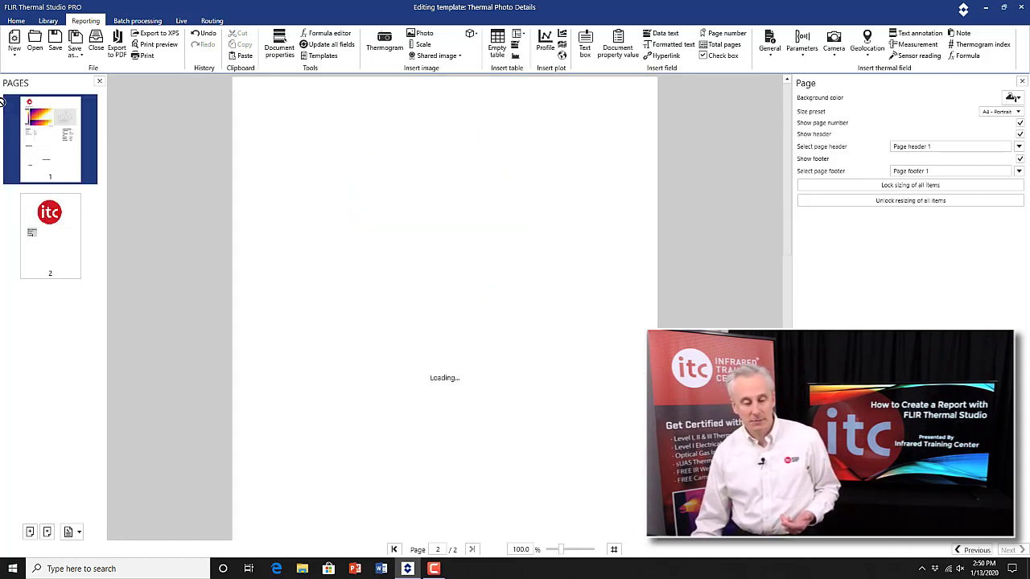
{"action": "left_click", "coordinate": [37, 223]}
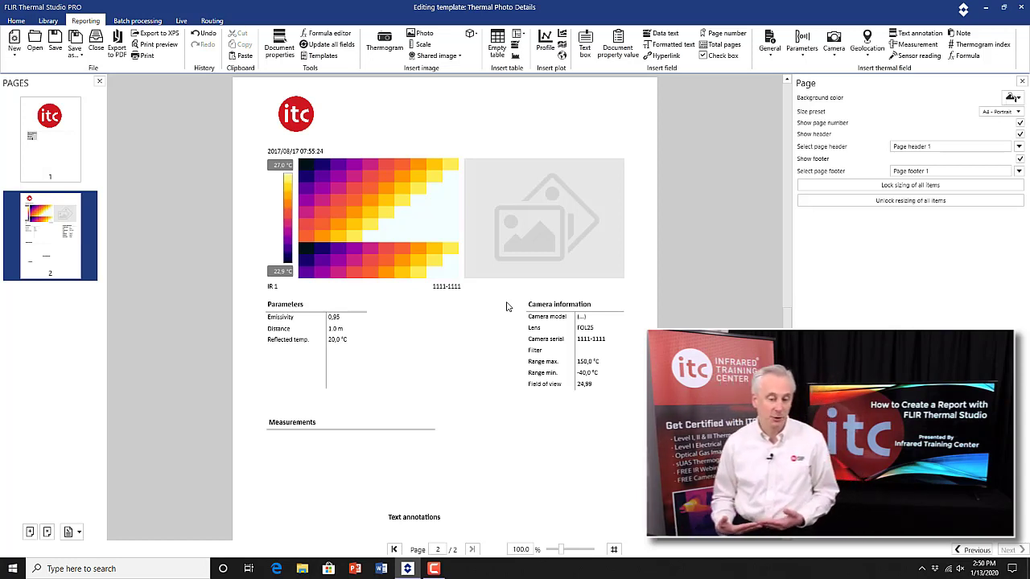
Insert a horizontal double-headed arrow shape on page 2, placed across the thermogram and the photo placeholder.
{"action": "left_click", "coordinate": [472, 36]}
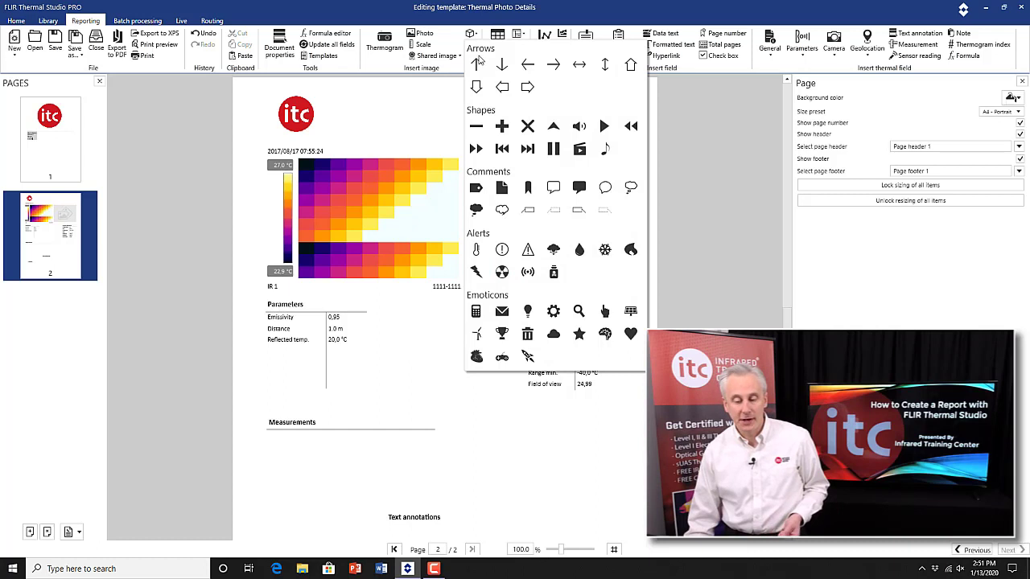
{"action": "left_click", "coordinate": [580, 67]}
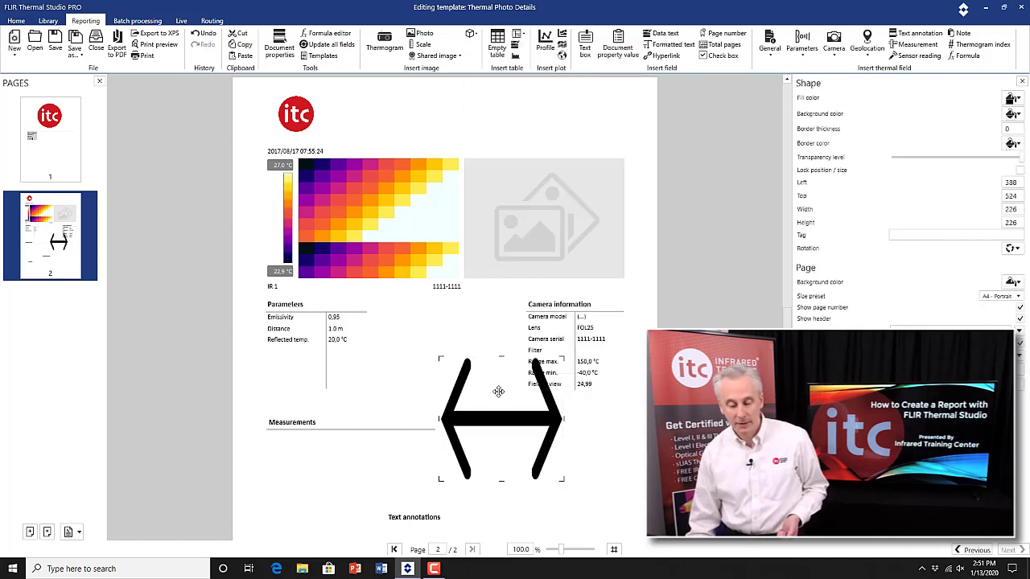
{"action": "left_click_drag", "start_coordinate": [499, 418], "coordinate": [443, 217]}
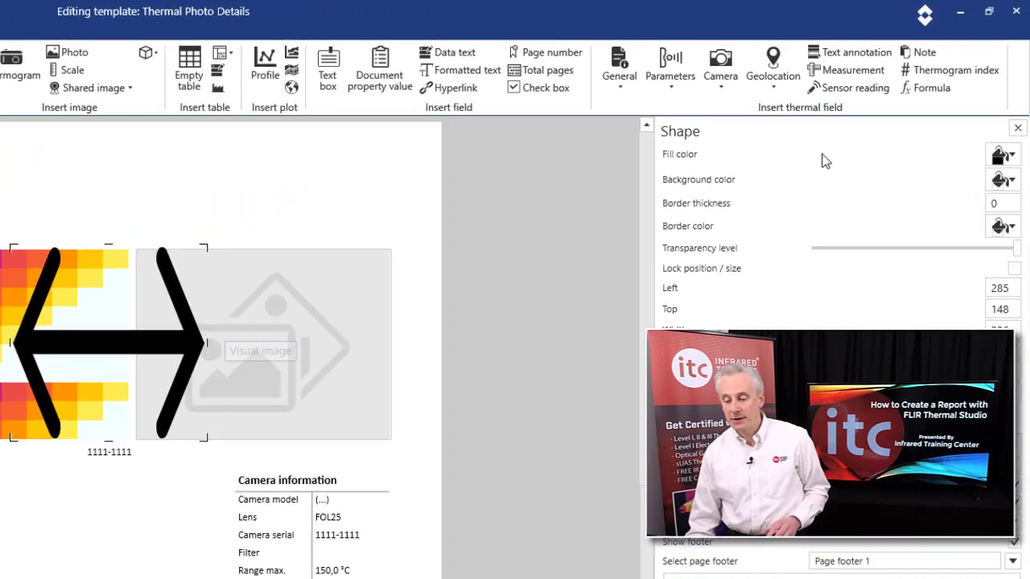
Set the double-headed arrow's fill color to green and try its transparency level, leaving the arrow fully opaque.
{"action": "left_click", "coordinate": [1002, 154]}
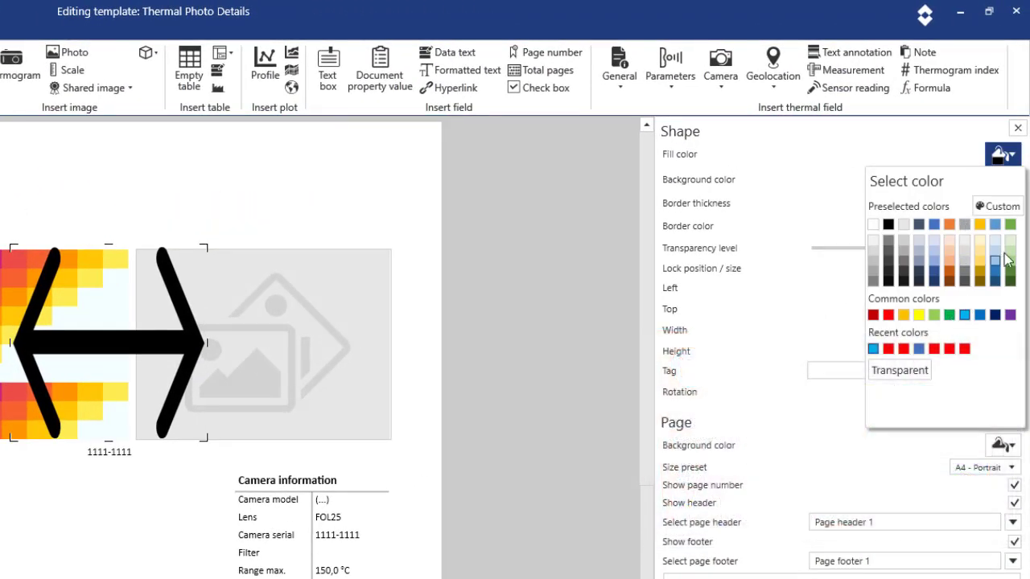
{"action": "left_click", "coordinate": [1010, 226]}
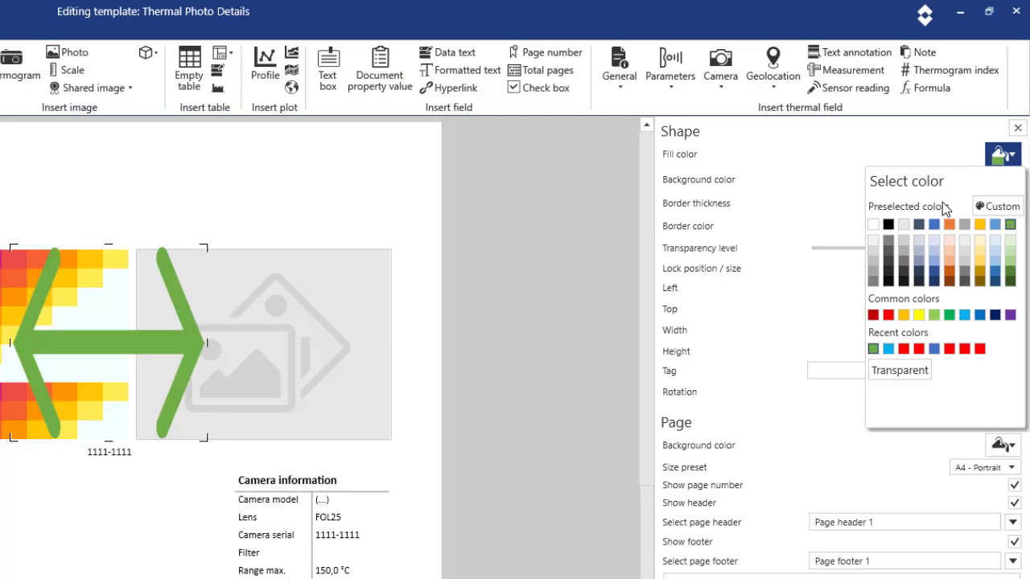
{"action": "left_click", "coordinate": [829, 220]}
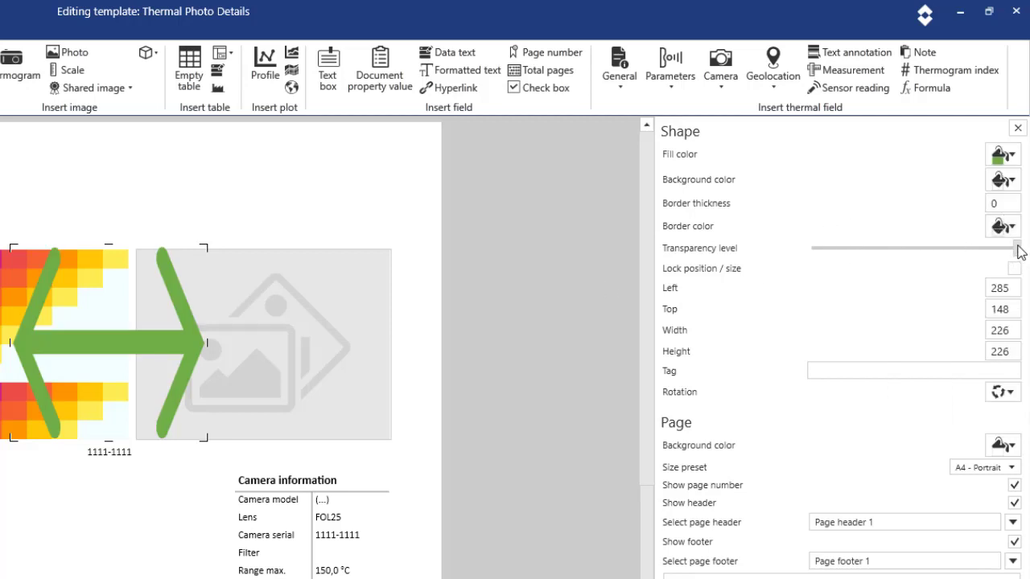
{"action": "mouse_move", "coordinate": [1017, 248]}
{"action": "left_mouse_down"}
{"action": "mouse_move", "coordinate": [886, 247]}
{"action": "mouse_move", "coordinate": [1026, 241]}
{"action": "left_mouse_up"}
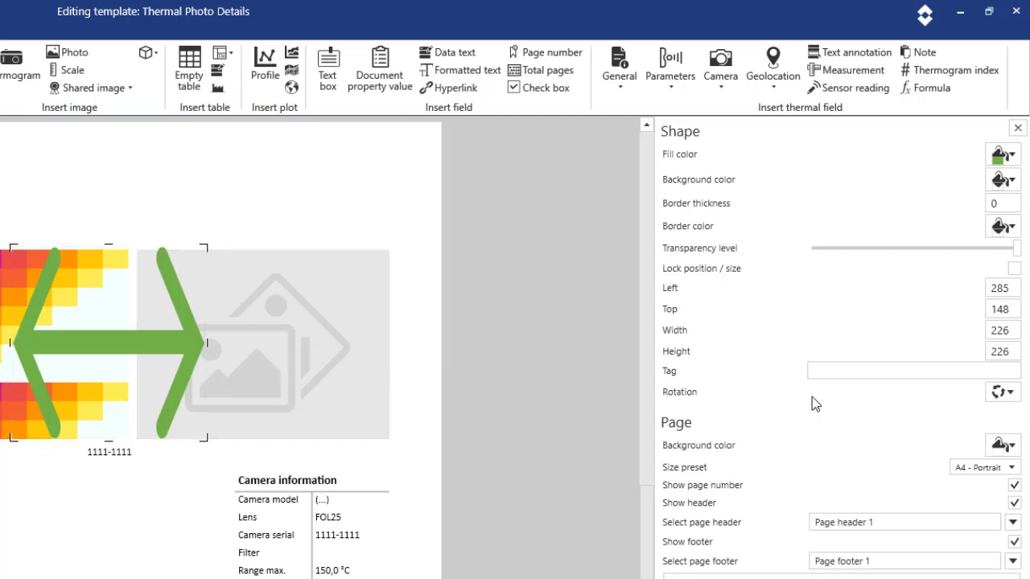
Rotate the green arrow by about 1.42° and shrink it to about 194 wide and 79 high.
{"action": "left_click", "coordinate": [1012, 392]}
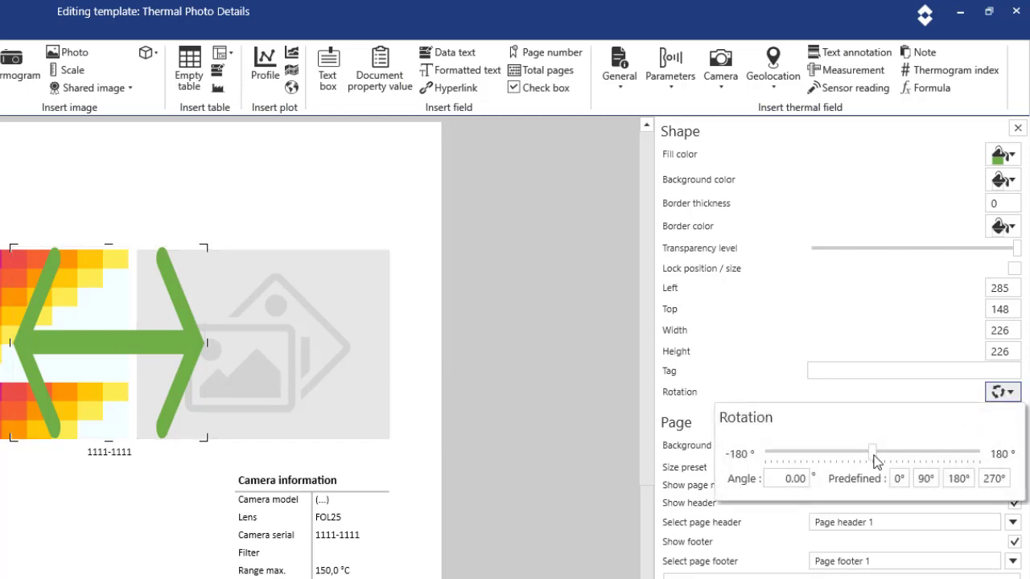
{"action": "mouse_move", "coordinate": [873, 453]}
{"action": "left_mouse_down"}
{"action": "mouse_move", "coordinate": [846, 454]}
{"action": "mouse_move", "coordinate": [951, 453]}
{"action": "mouse_move", "coordinate": [858, 453]}
{"action": "mouse_move", "coordinate": [902, 453]}
{"action": "mouse_move", "coordinate": [873, 445]}
{"action": "left_mouse_up"}
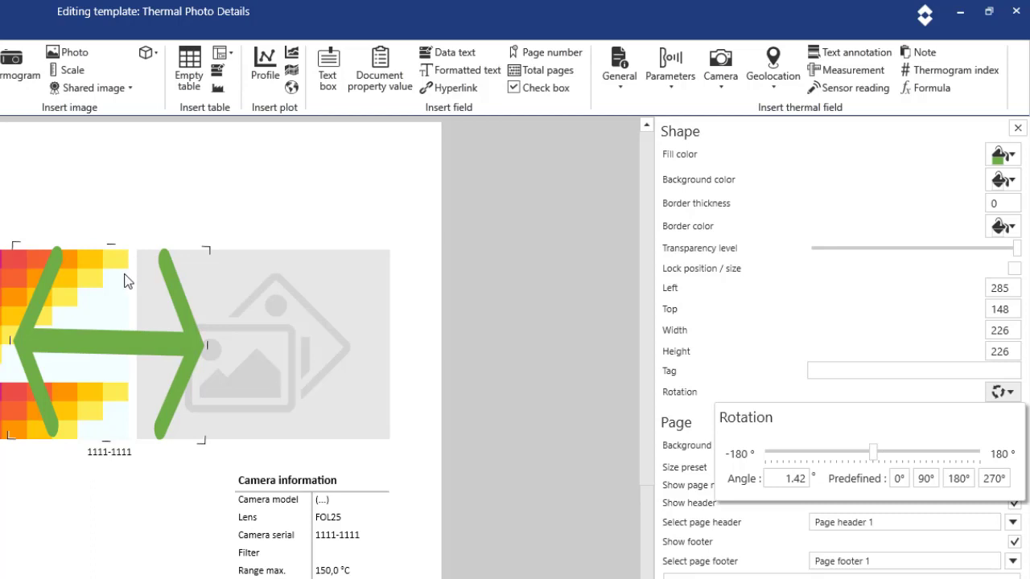
{"action": "left_click", "coordinate": [208, 258]}
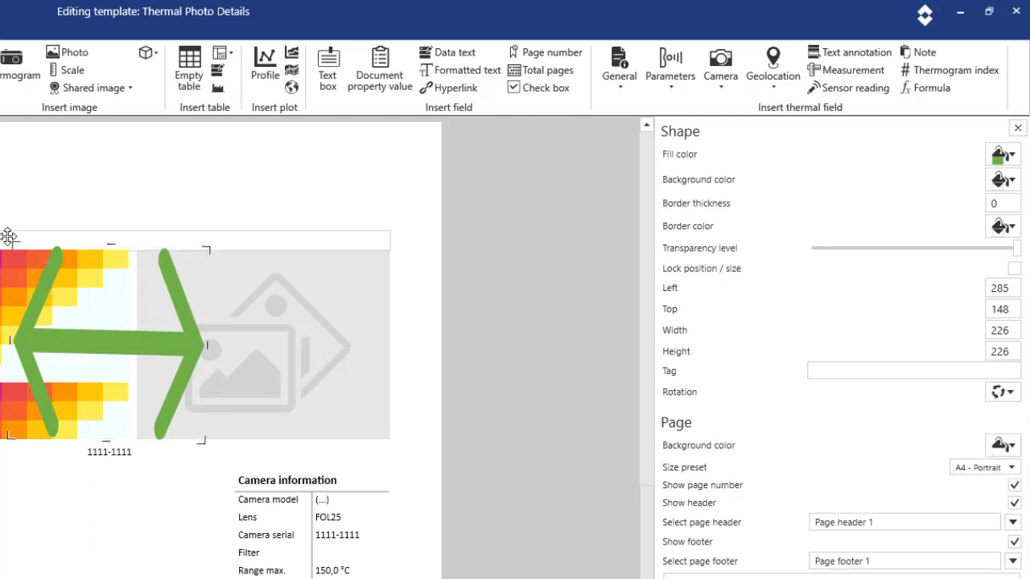
{"action": "left_click_drag", "start_coordinate": [11, 250], "coordinate": [36, 370]}
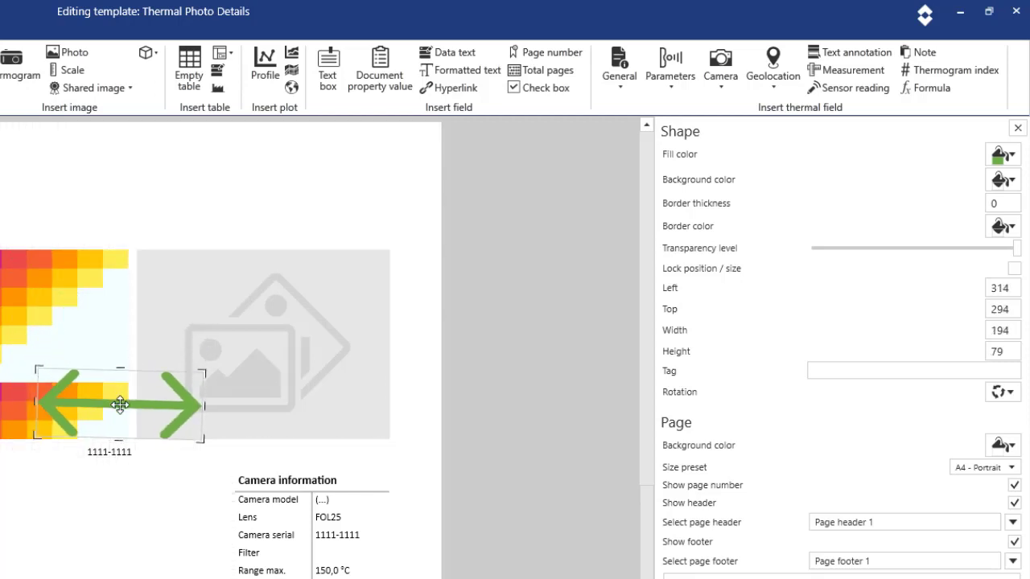
Move the green arrow to left 334, top 226, and save the document as a template named "My New Template".
{"action": "left_click_drag", "start_coordinate": [120, 405], "coordinate": [136, 357]}
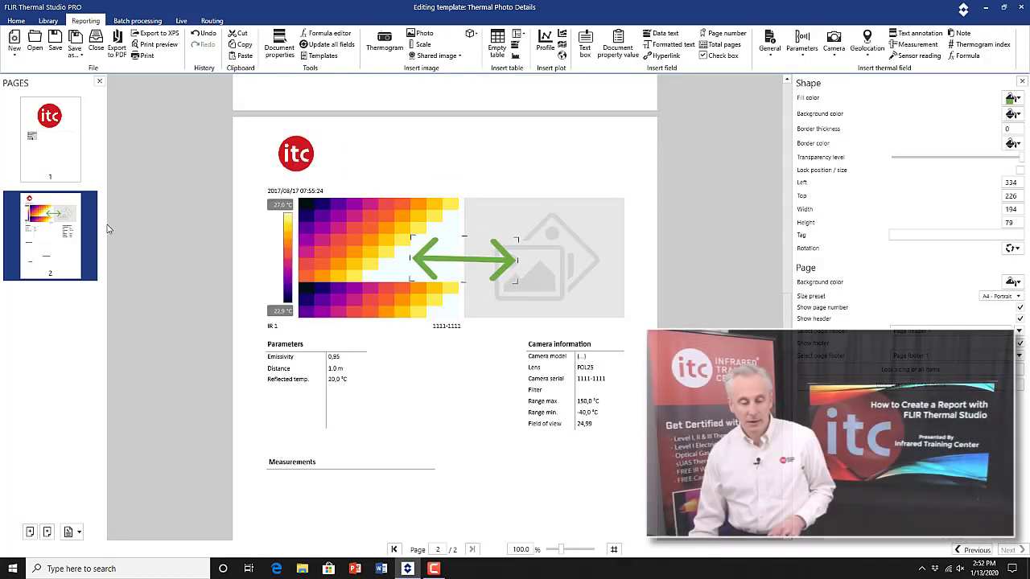
{"action": "left_click", "coordinate": [68, 156]}
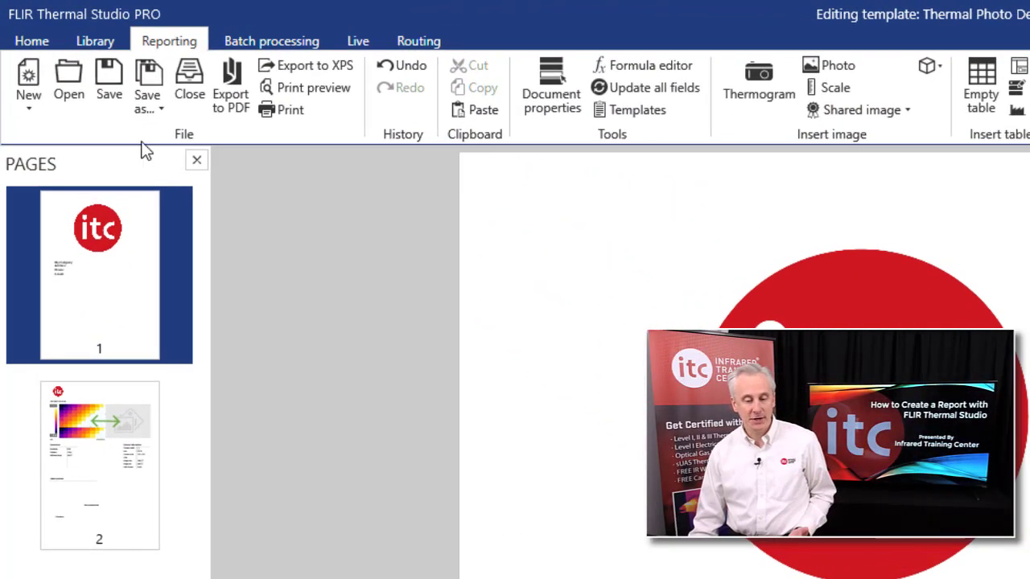
{"action": "left_click", "coordinate": [151, 111]}
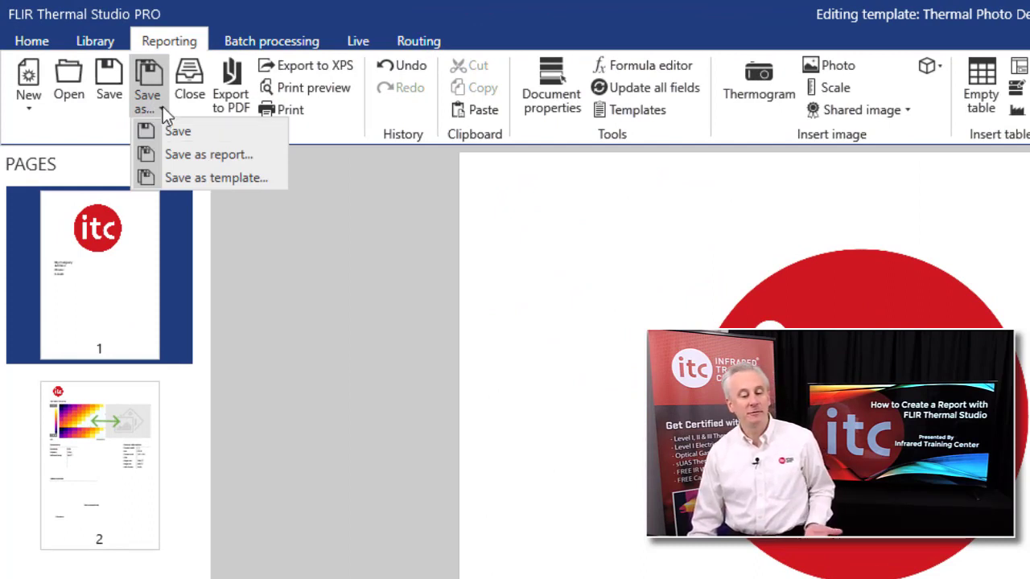
{"action": "left_click", "coordinate": [162, 105]}
{"action": "left_click", "coordinate": [153, 102]}
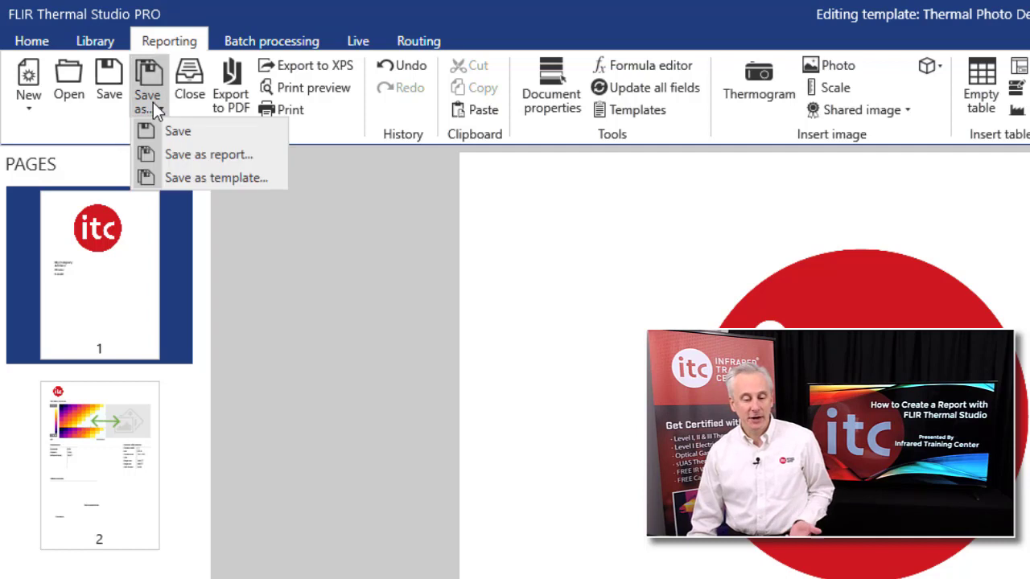
{"action": "left_click", "coordinate": [212, 180]}
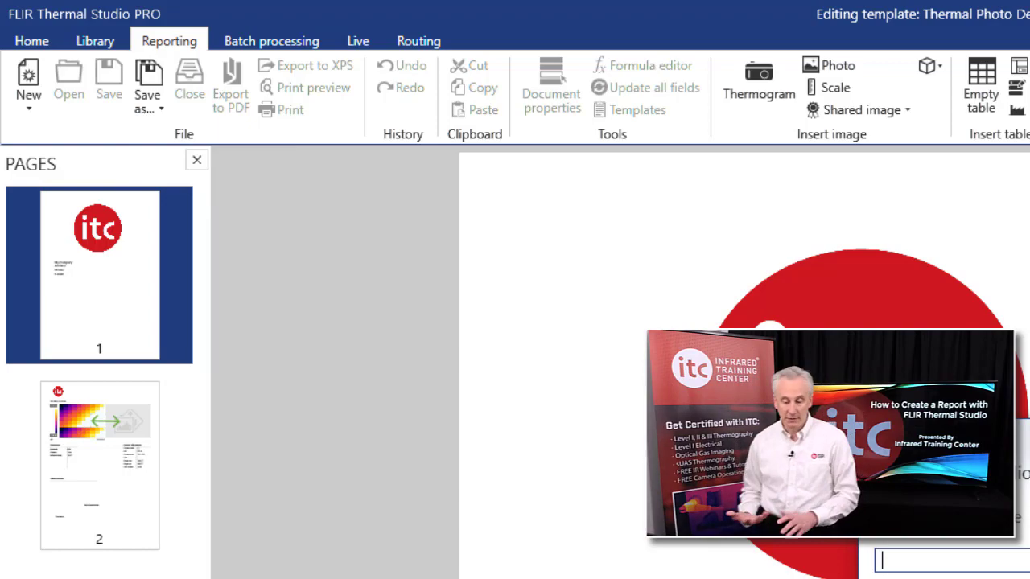
{"action": "type", "text": "My"}
{"action": "type", "text": " New "}
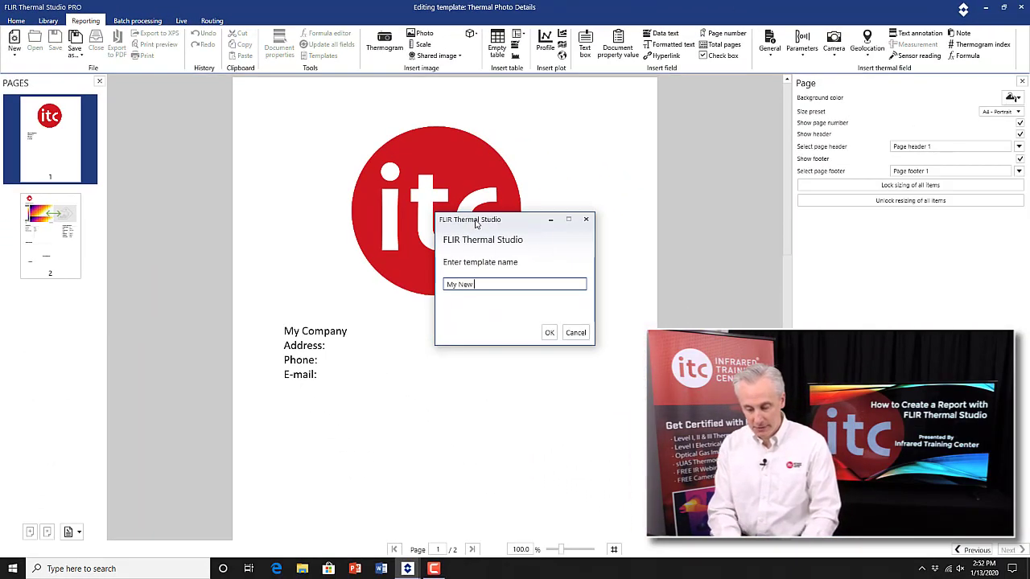
{"action": "type", "text": "Template"}
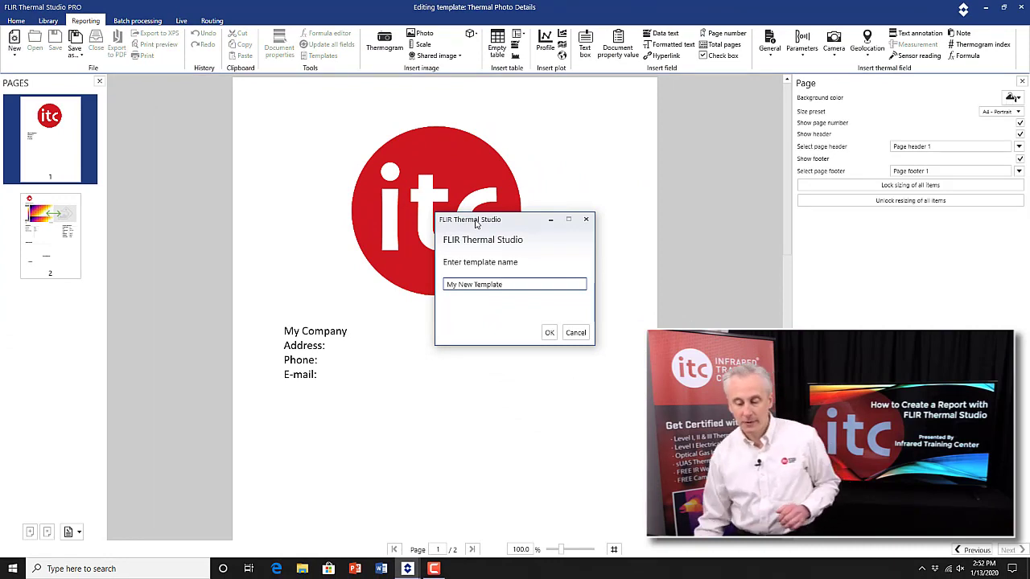
{"action": "left_click", "coordinate": [545, 333]}
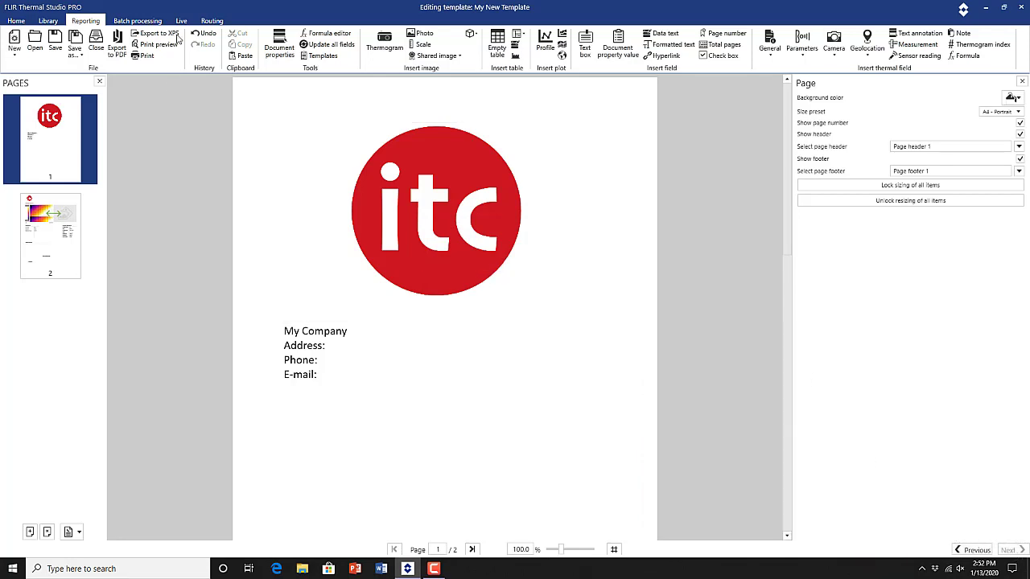
Return to the template selection and choose My New Template as the basis for a report.
{"action": "left_click", "coordinate": [95, 44]}
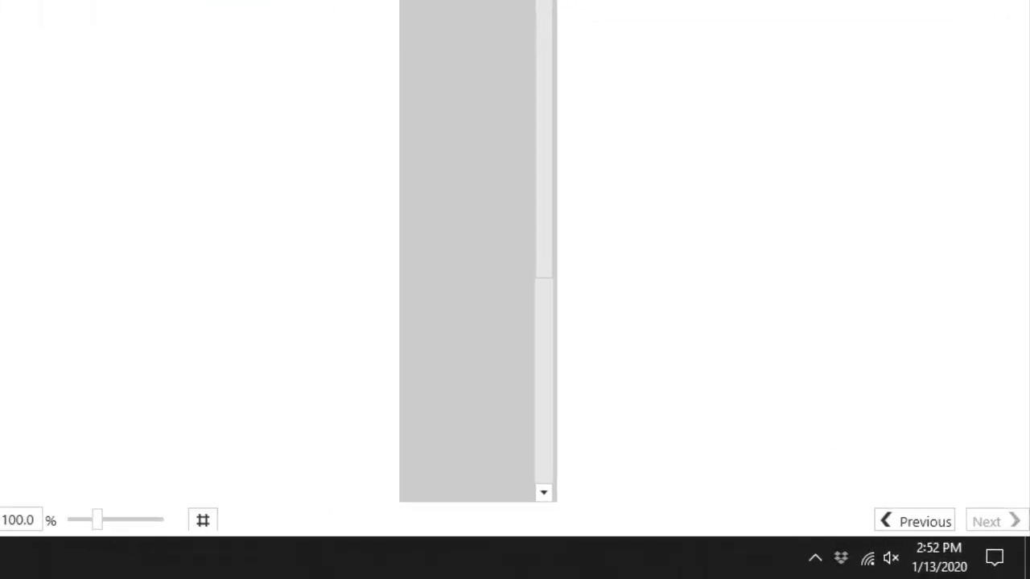
{"action": "left_click", "coordinate": [913, 515]}
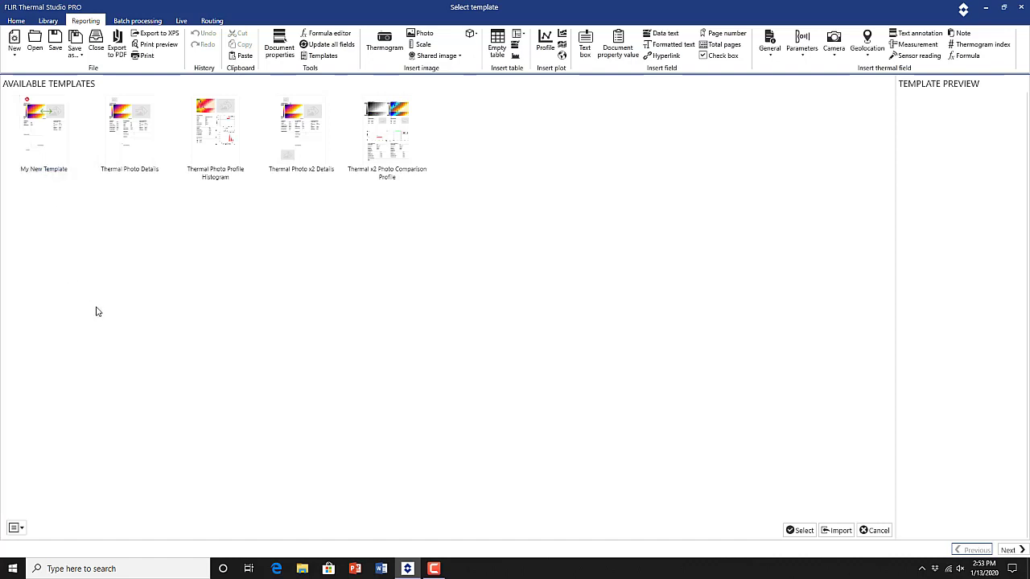
{"action": "left_click", "coordinate": [40, 146]}
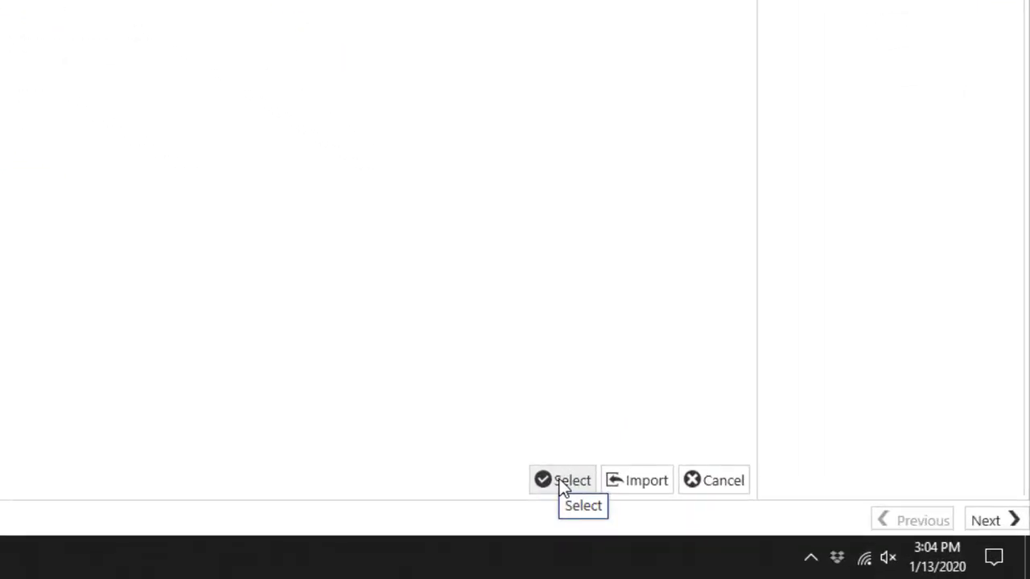
{"action": "left_click", "coordinate": [563, 483]}
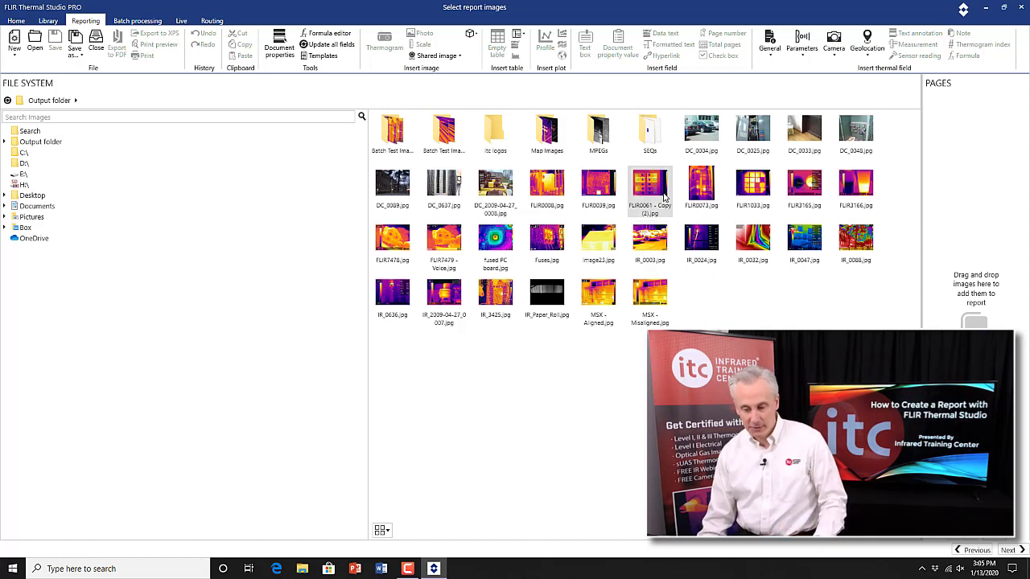
Add the images FLIR0061 - Copy (2).jpg, FLIR1033.jpg, FLIR3165.jpg and FLIR3166.jpg to the report pages.
{"action": "left_click", "coordinate": [755, 187], "text": "ctrl"}
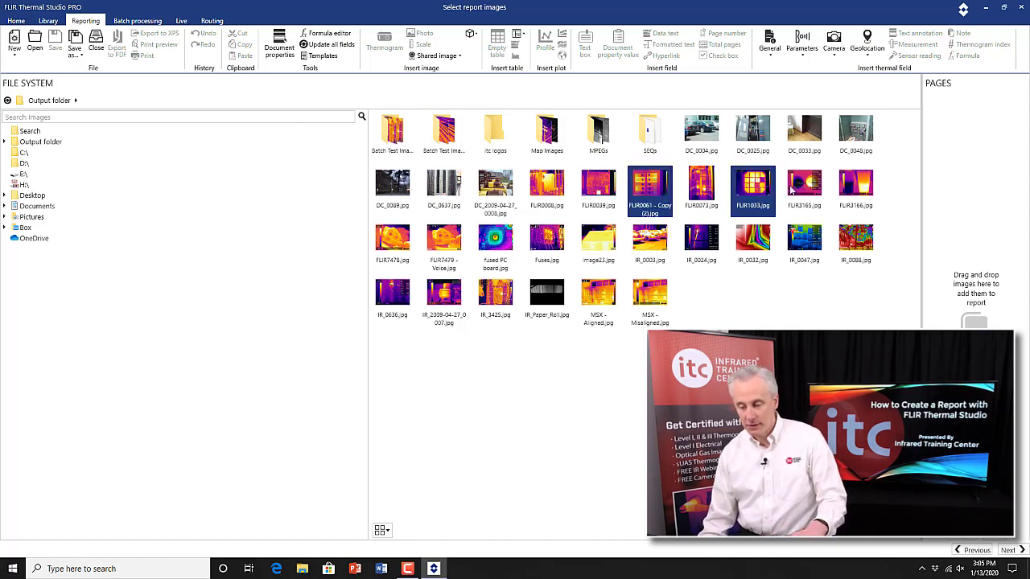
{"action": "left_click", "coordinate": [802, 185], "text": "ctrl"}
{"action": "left_click", "coordinate": [858, 186], "text": "ctrl"}
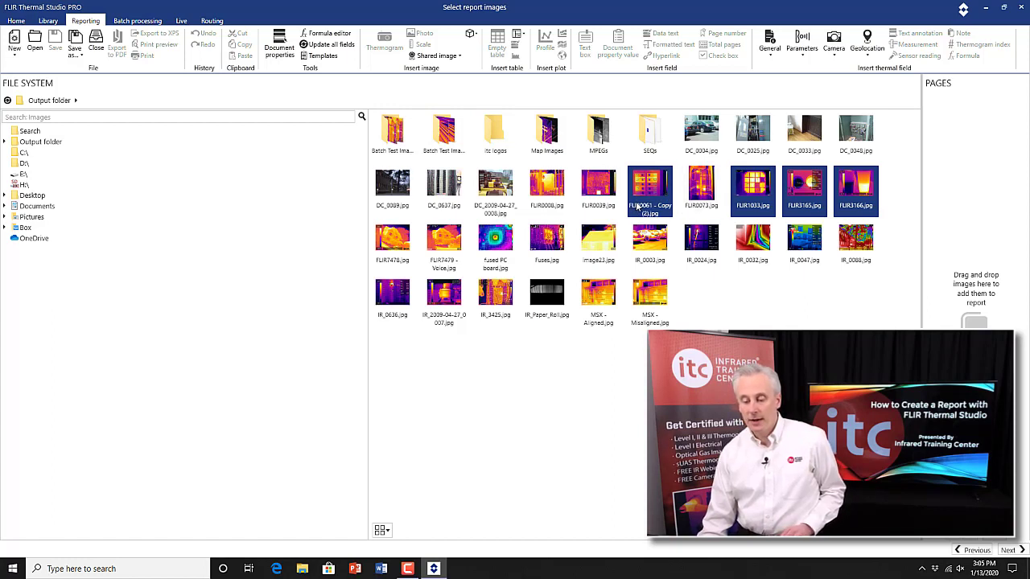
{"action": "mouse_move", "coordinate": [642, 206]}
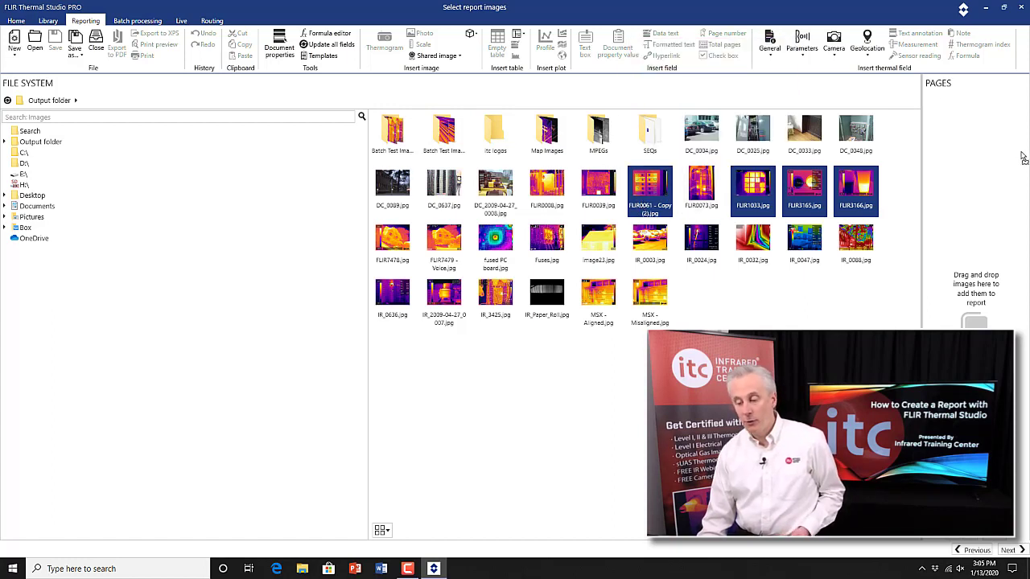
{"action": "left_click_drag", "start_coordinate": [1000, 168], "coordinate": [999, 167]}
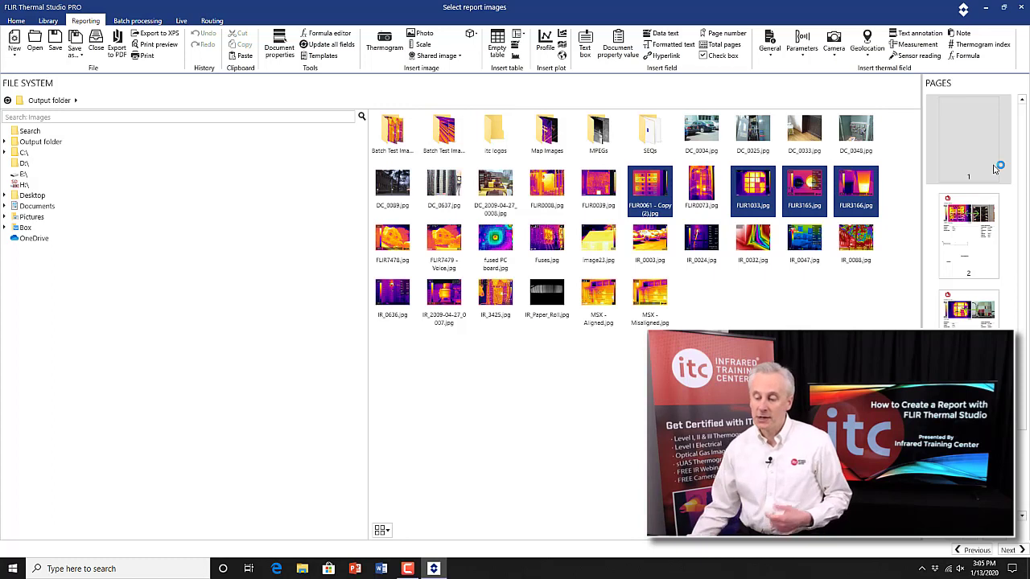
Check the generated image pages, open the report for editing, and view its cover page and page 2.
{"action": "left_click", "coordinate": [972, 248]}
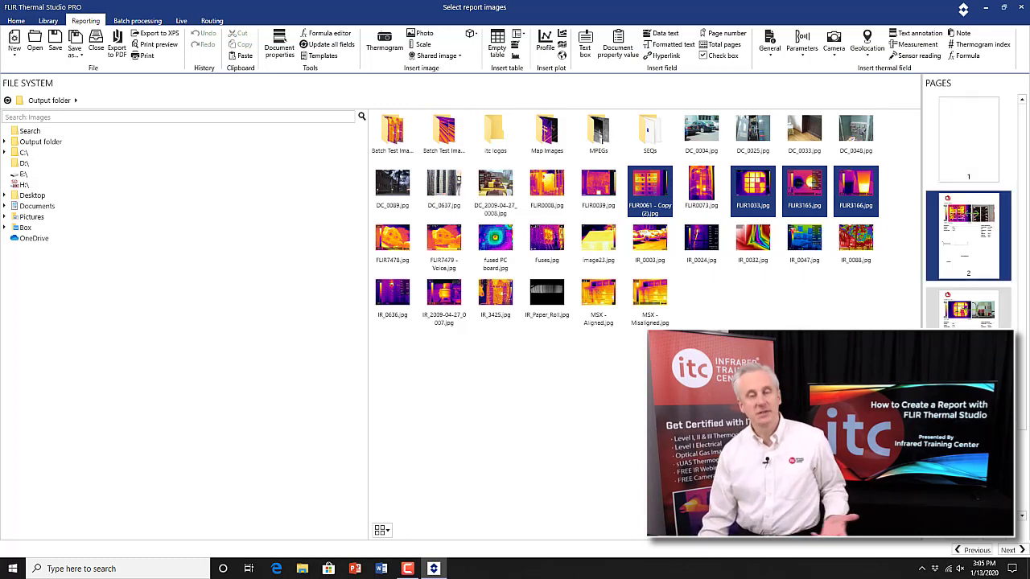
{"action": "left_click", "coordinate": [988, 336]}
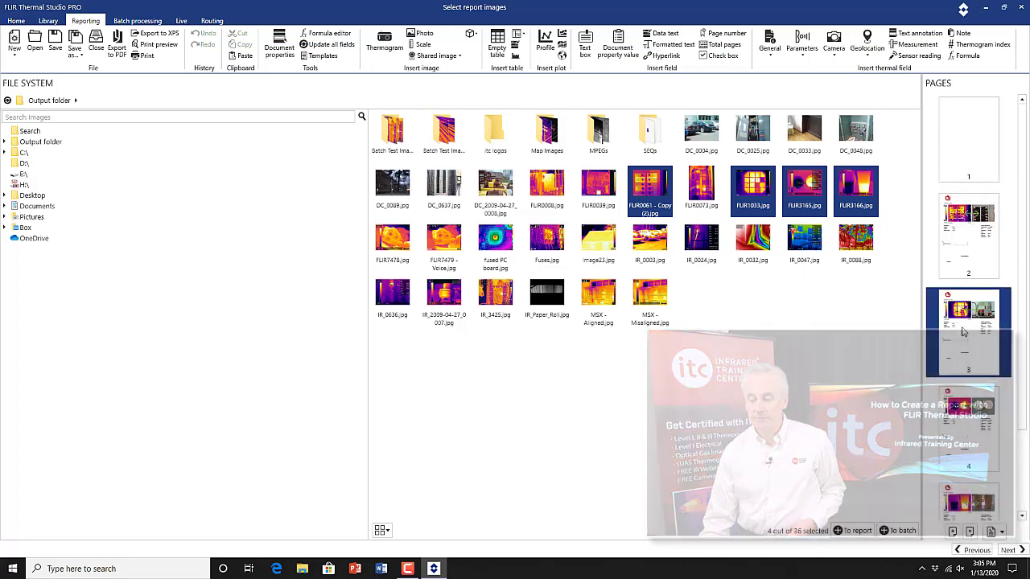
{"action": "left_click", "coordinate": [955, 270]}
{"action": "left_click", "coordinate": [955, 339]}
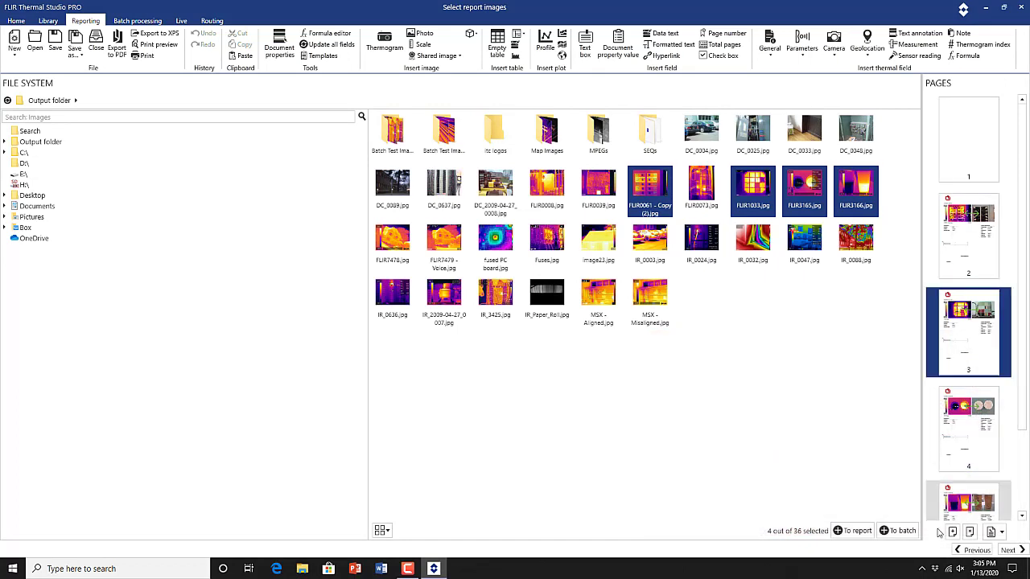
{"action": "left_click", "coordinate": [1010, 550]}
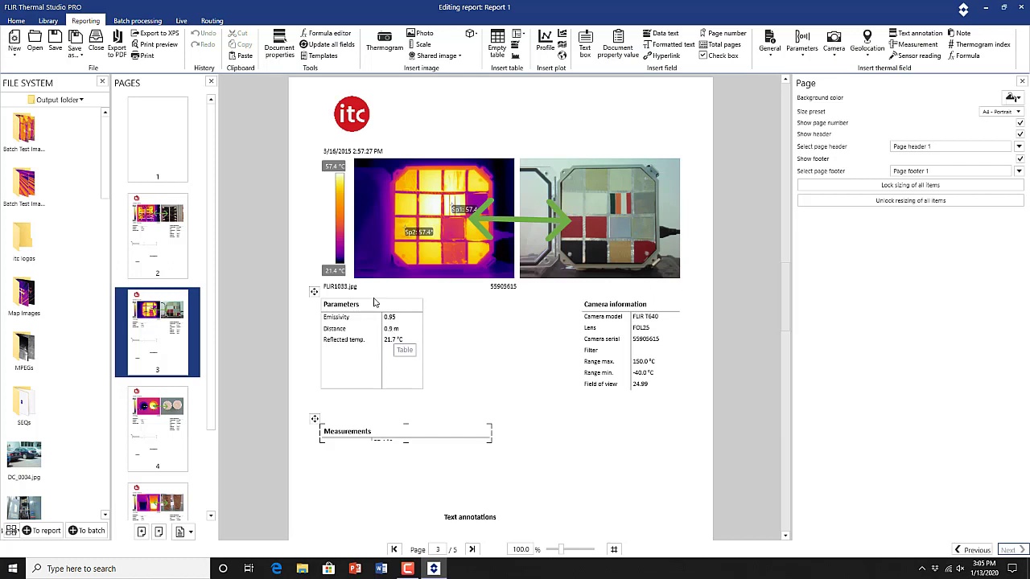
{"action": "left_click", "coordinate": [155, 148]}
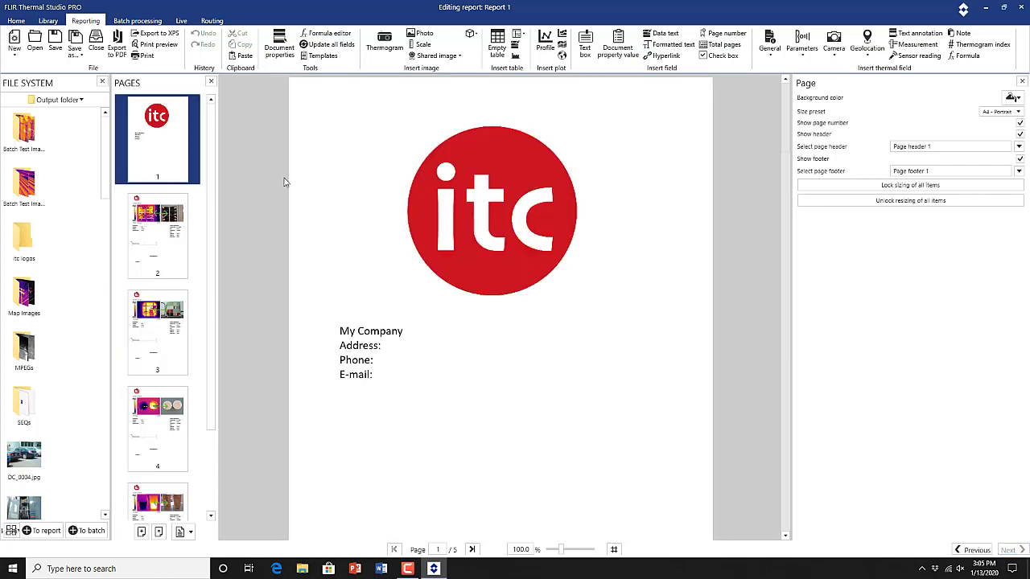
{"action": "left_click", "coordinate": [161, 247]}
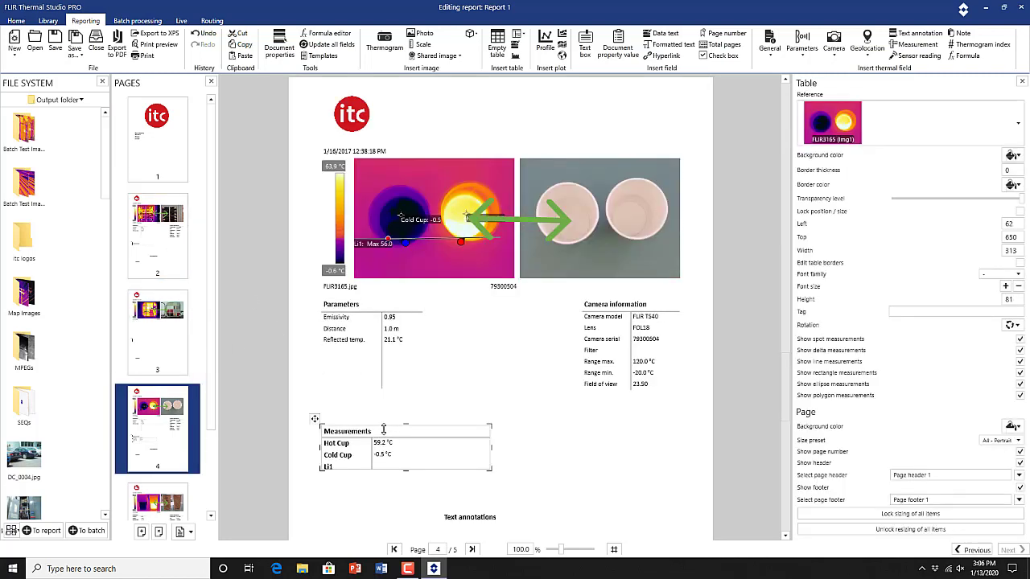
On page 4, move the Measurements table to left 57, top 611, and resize it to 569 wide and 162 high.
{"action": "left_click_drag", "start_coordinate": [384, 426], "coordinate": [384, 415]}
{"action": "left_click_drag", "start_coordinate": [315, 408], "coordinate": [319, 408]}
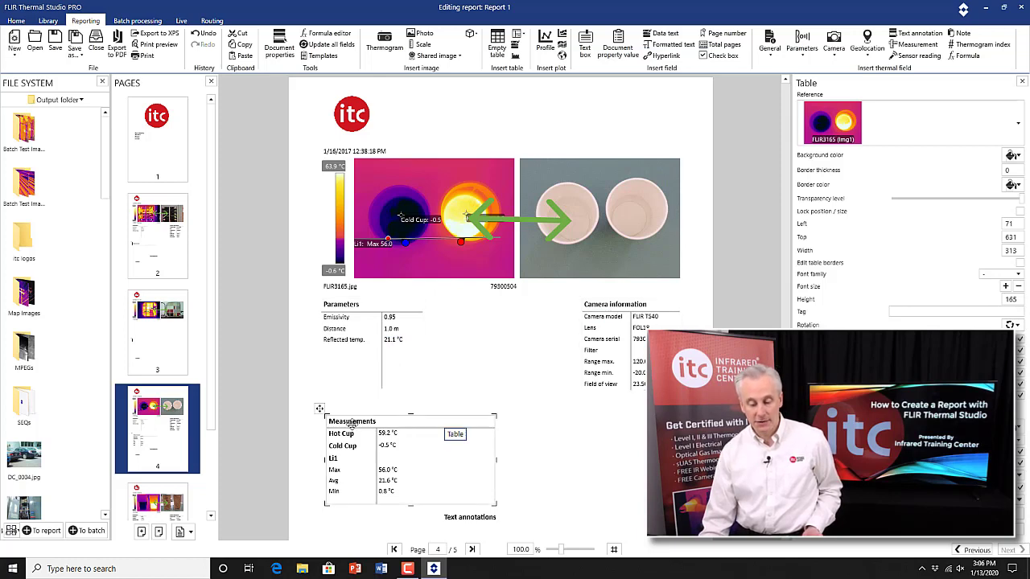
{"action": "left_click", "coordinate": [351, 419]}
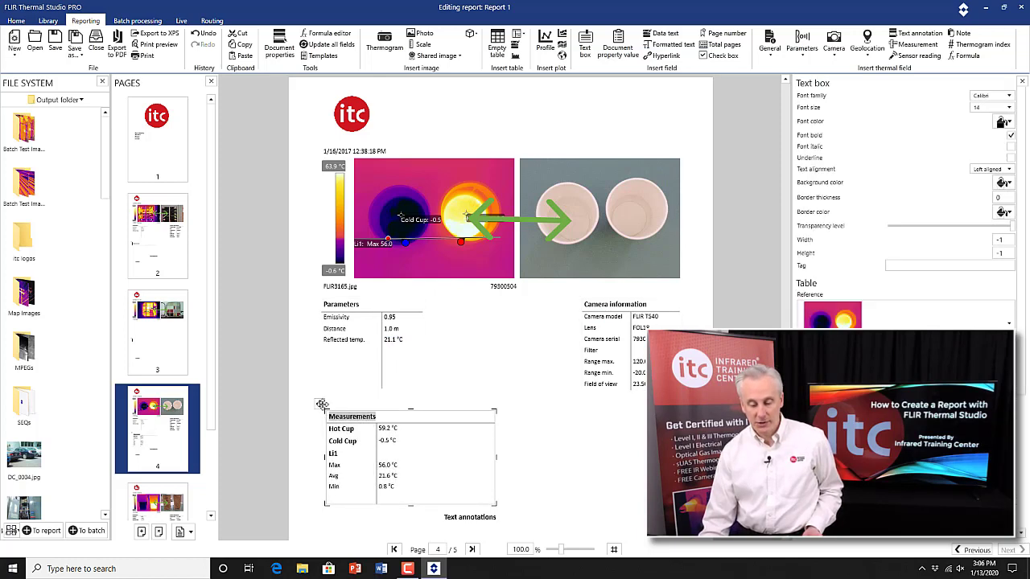
{"action": "left_click_drag", "start_coordinate": [319, 408], "coordinate": [315, 398]}
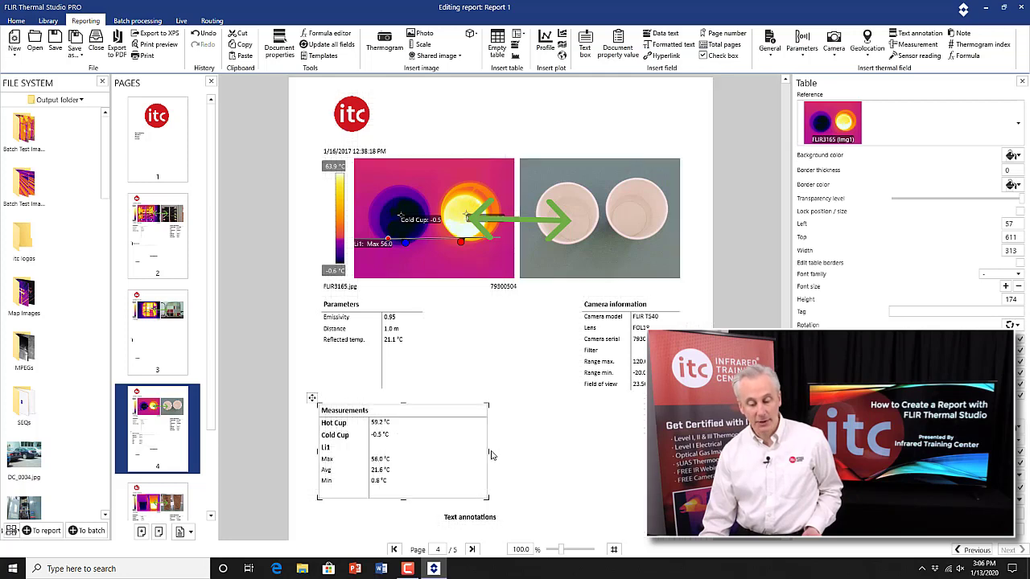
{"action": "left_click_drag", "start_coordinate": [490, 451], "coordinate": [626, 450]}
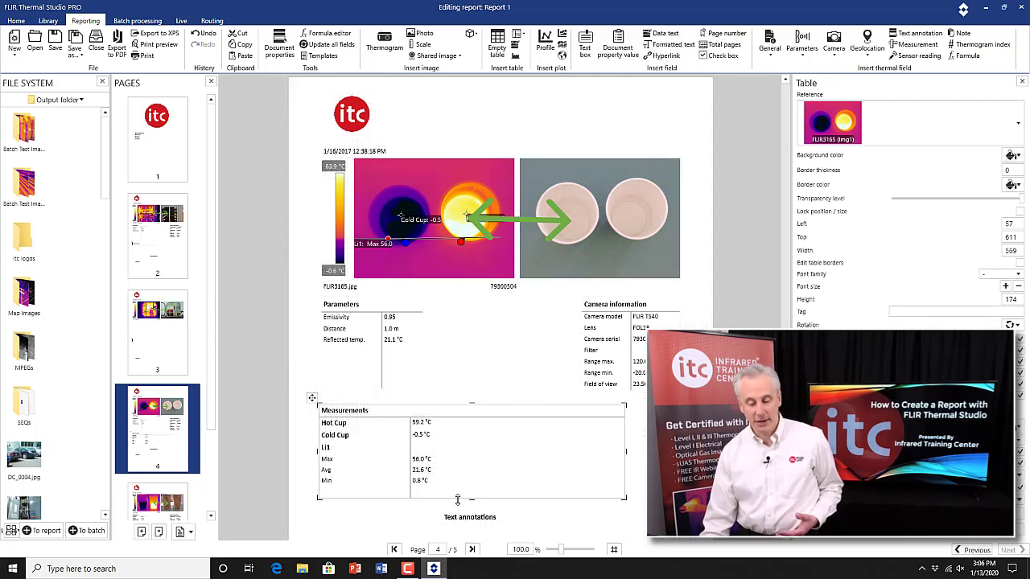
{"action": "mouse_move", "coordinate": [472, 498]}
{"action": "left_mouse_down"}
{"action": "mouse_move", "coordinate": [479, 538]}
{"action": "mouse_move", "coordinate": [470, 492]}
{"action": "left_mouse_up"}
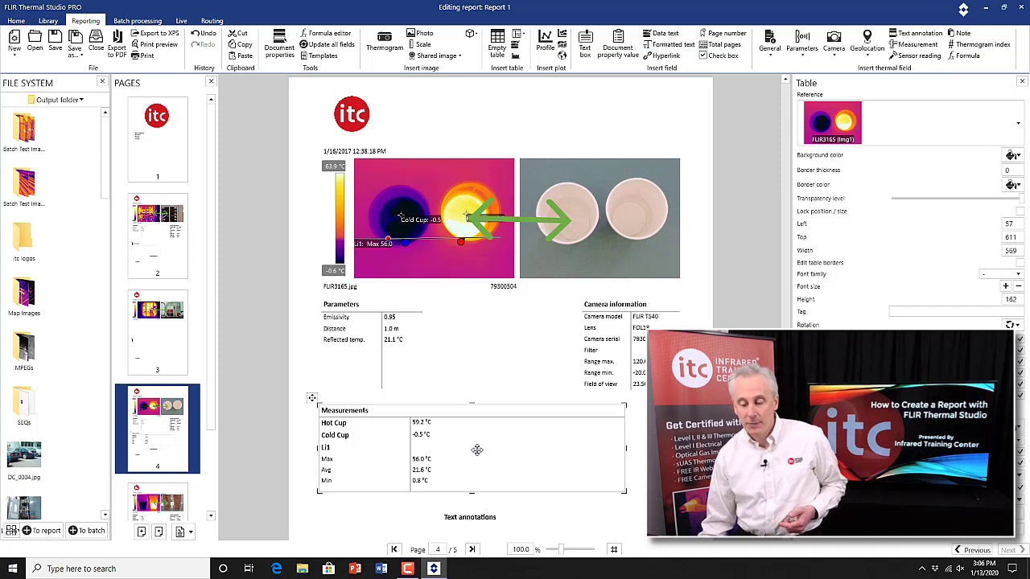
Move page 4's arrow to left 363, top 112, and hide line, rectangle, ellipse and polygon measurements in the Measurements table.
{"action": "left_click_drag", "start_coordinate": [493, 224], "coordinate": [510, 163]}
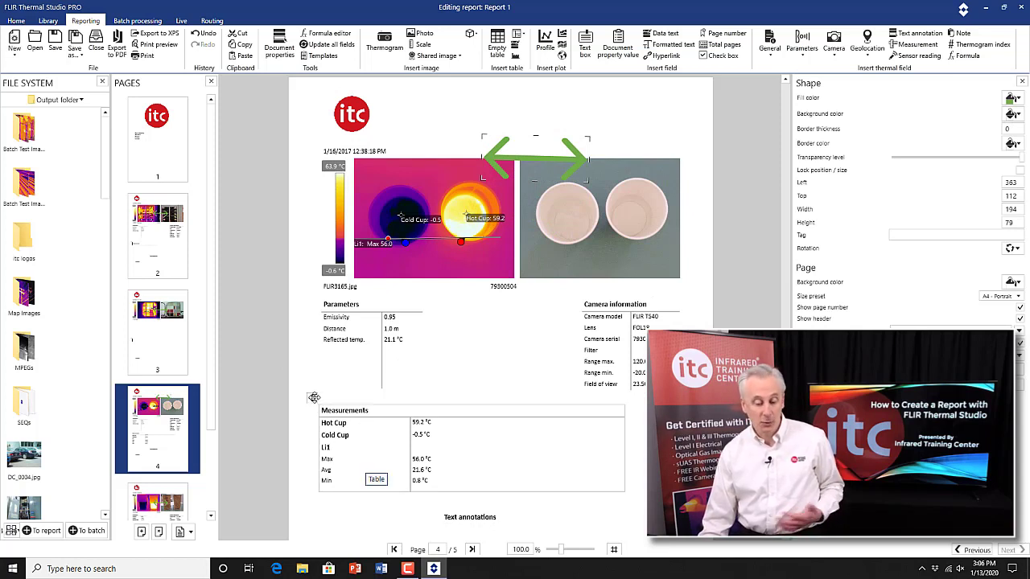
{"action": "left_click", "coordinate": [315, 402]}
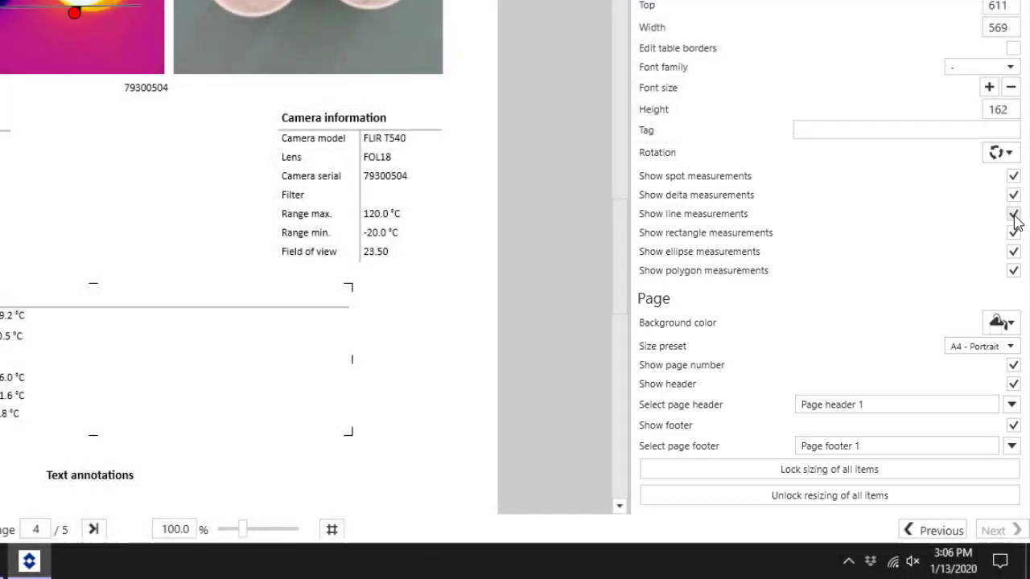
{"action": "left_click", "coordinate": [1013, 215]}
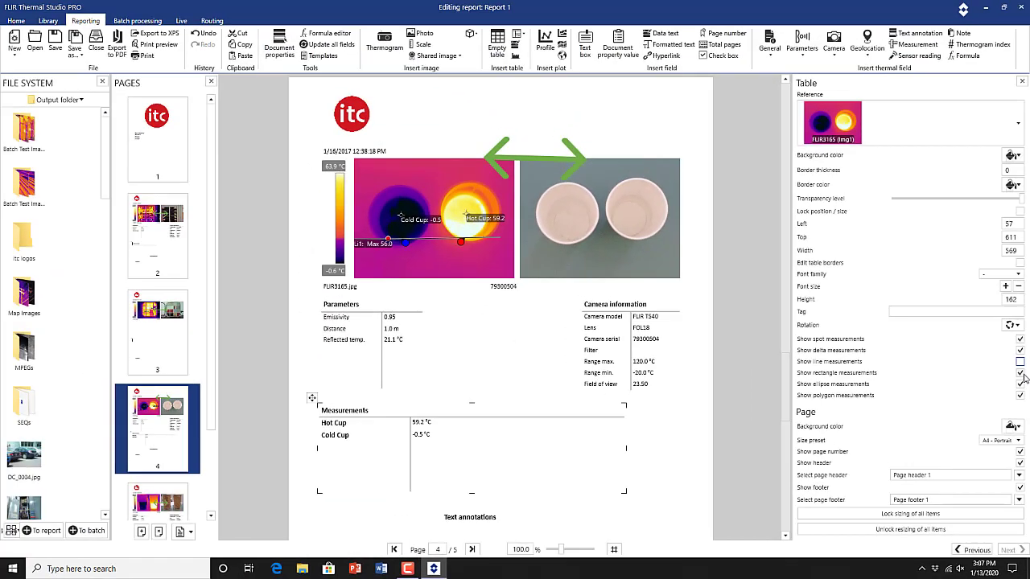
{"action": "left_click", "coordinate": [1022, 374]}
{"action": "left_click", "coordinate": [1021, 385]}
{"action": "left_click", "coordinate": [1020, 395]}
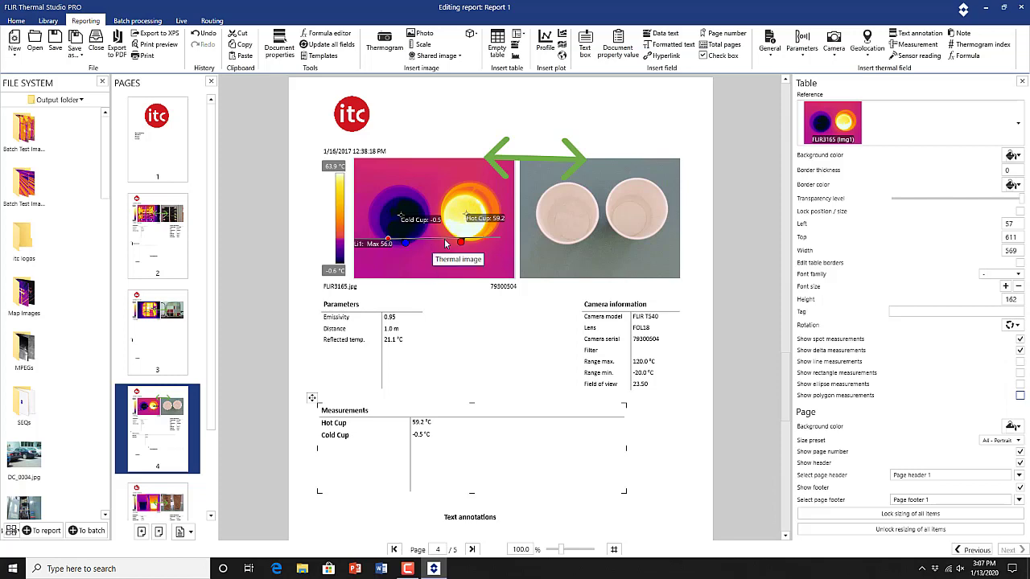
On page 2, move the green arrow slightly up and right across the thermogram and the photo.
{"action": "left_click", "coordinate": [151, 223]}
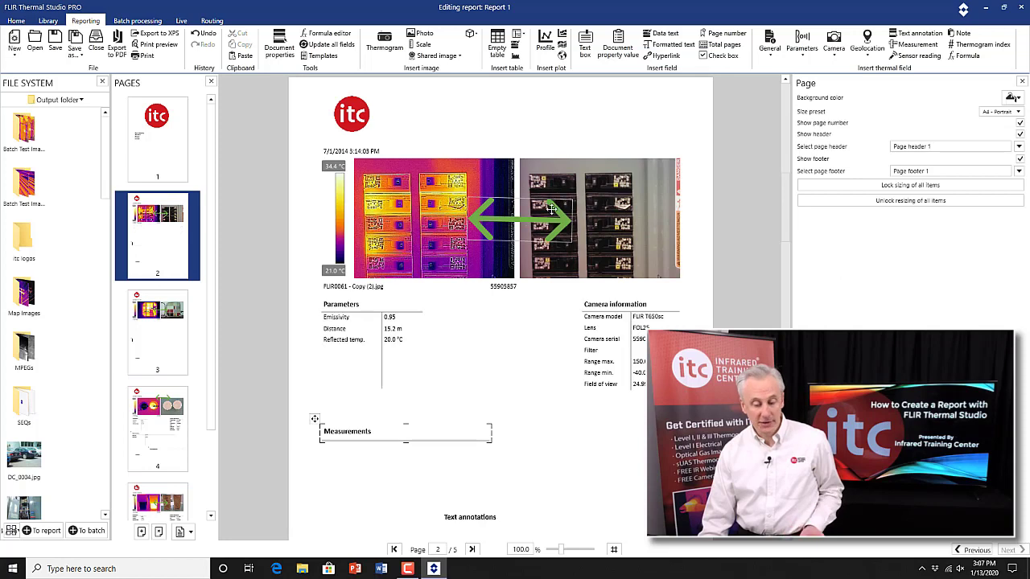
{"action": "left_click", "coordinate": [573, 238]}
{"action": "left_click_drag", "start_coordinate": [577, 239], "coordinate": [585, 200]}
Open page 2's thermogram, add a spotmeter to the third breaker in each column, and save the image.
{"action": "left_click", "coordinate": [389, 225]}
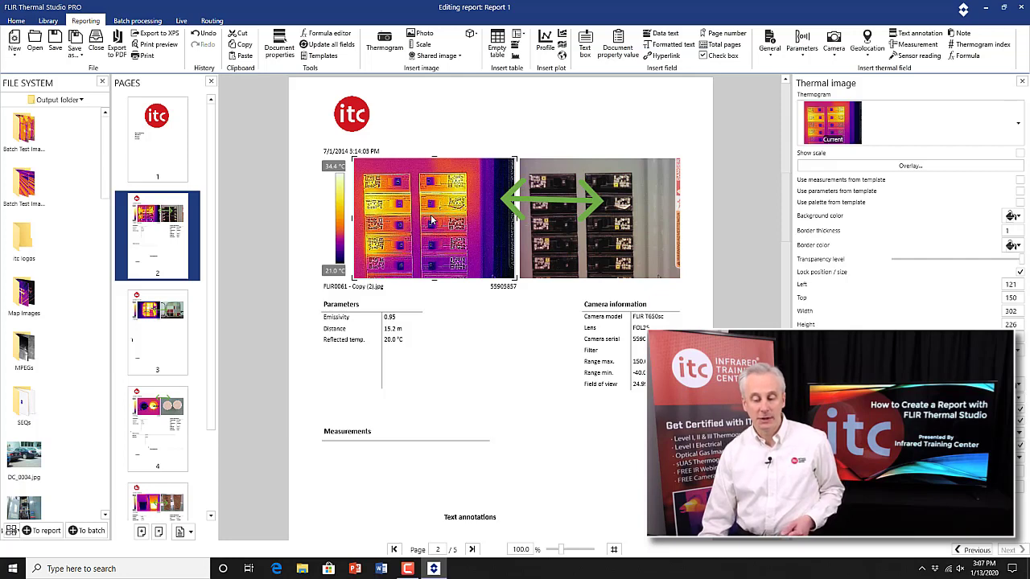
{"action": "double_click", "coordinate": [431, 220]}
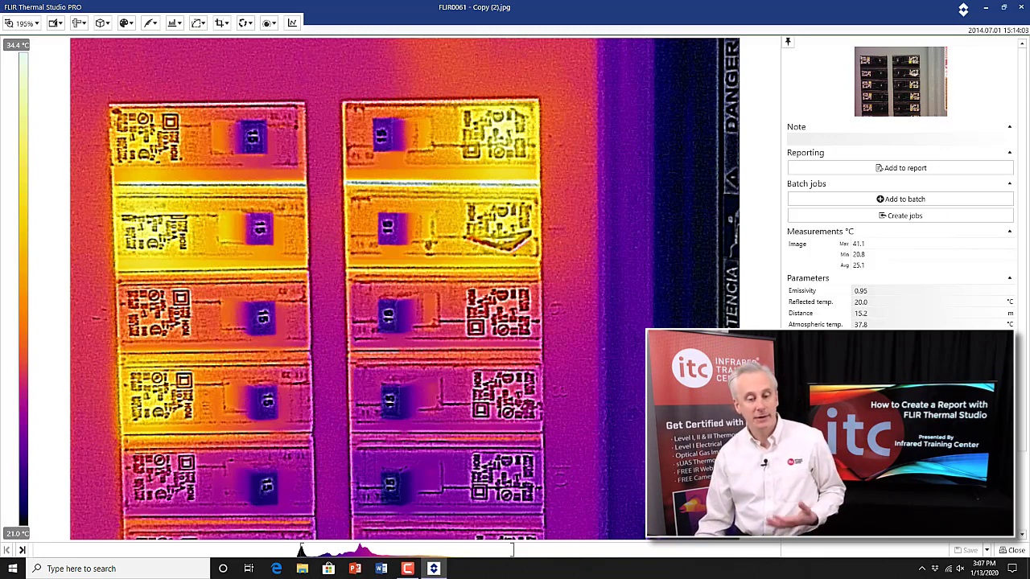
{"action": "left_click", "coordinate": [78, 23]}
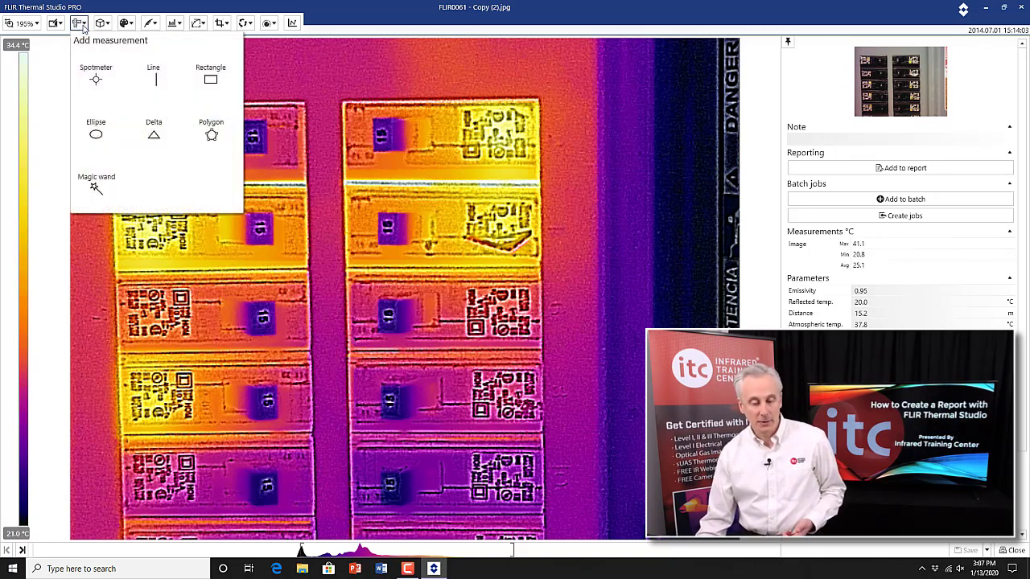
{"action": "left_click", "coordinate": [97, 81]}
{"action": "left_click", "coordinate": [485, 297]}
{"action": "left_click", "coordinate": [451, 305]}
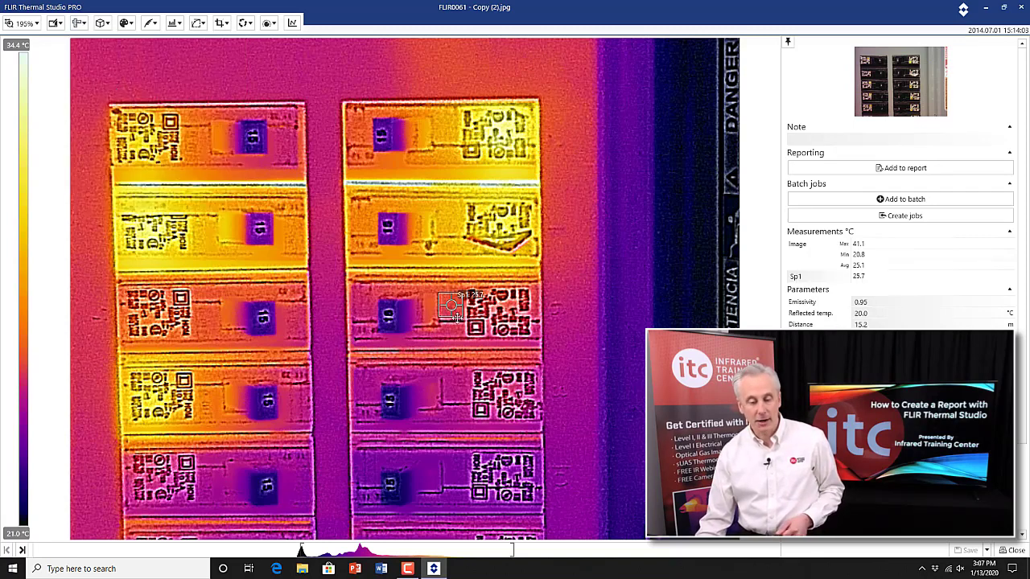
{"action": "left_click", "coordinate": [79, 22]}
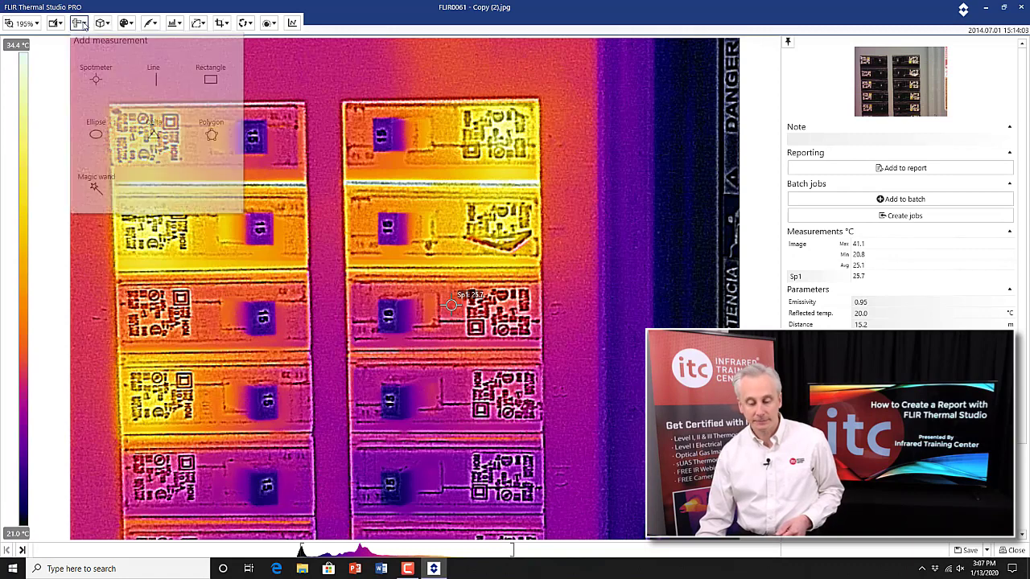
{"action": "left_click", "coordinate": [95, 79]}
{"action": "left_click", "coordinate": [211, 306]}
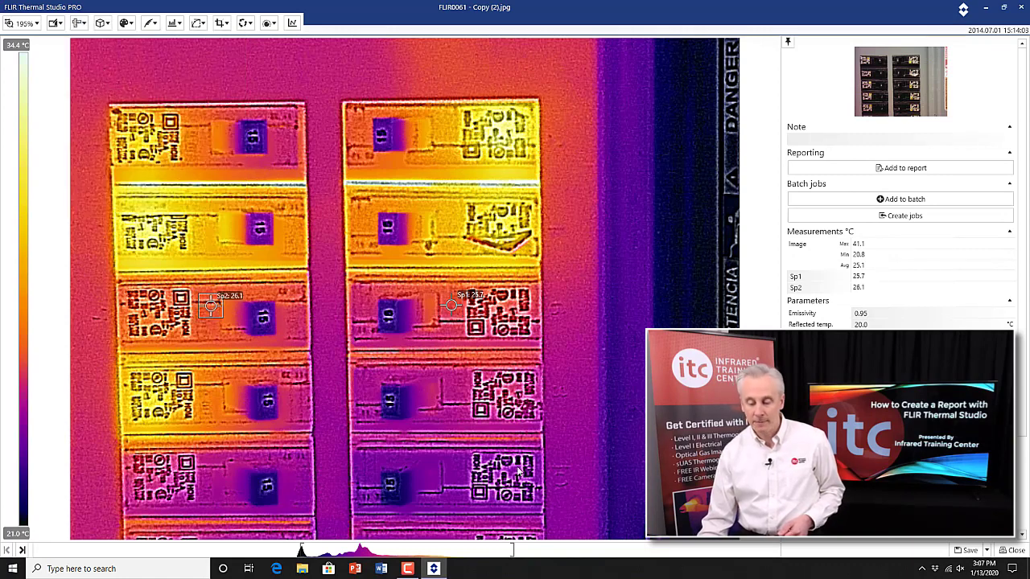
{"action": "left_click", "coordinate": [973, 553]}
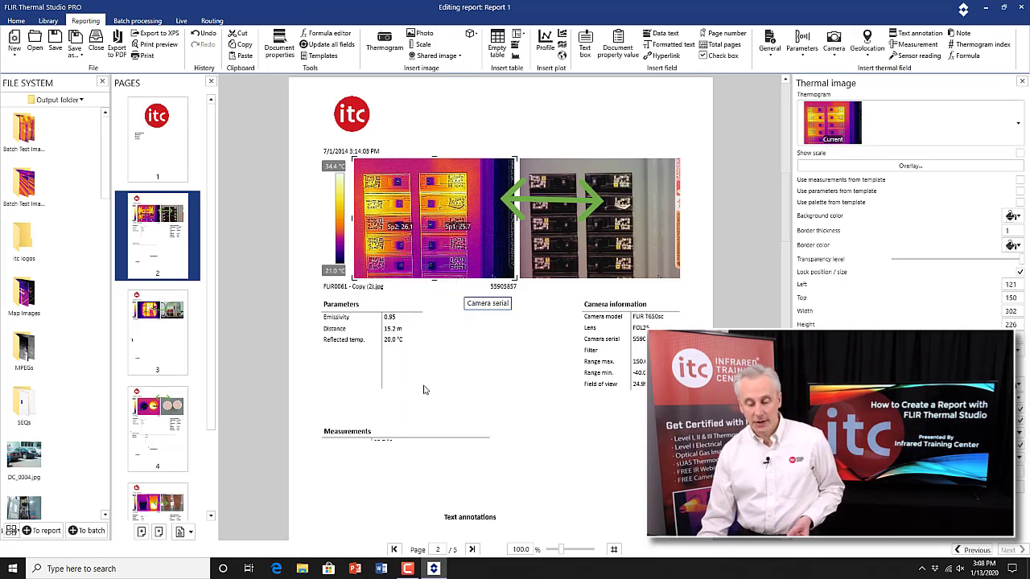
On page 2, enlarge the Measurements table to a height of 94 and move it to left 54, top 614.
{"action": "left_click", "coordinate": [400, 438]}
{"action": "left_click_drag", "start_coordinate": [409, 439], "coordinate": [402, 492]}
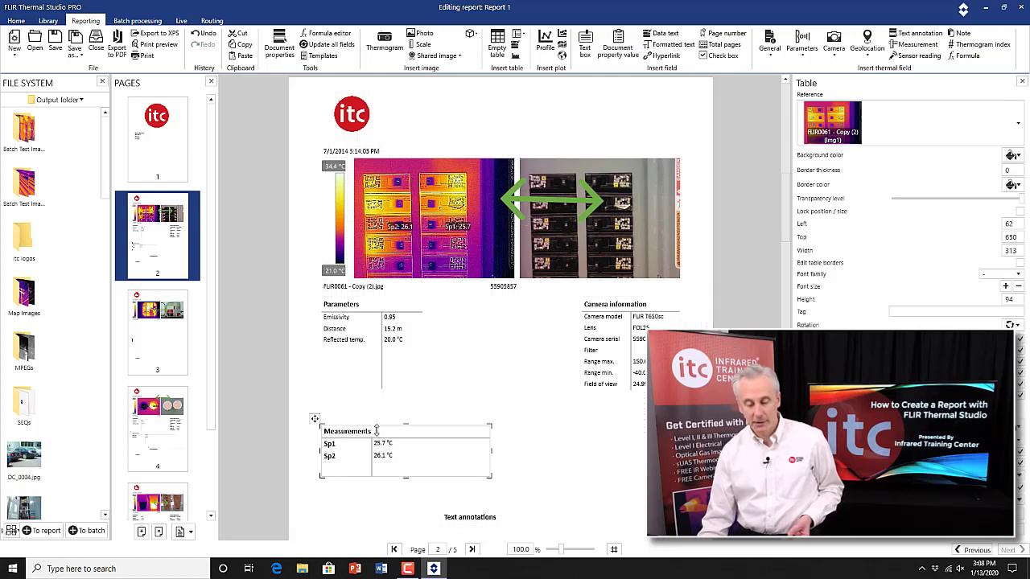
{"action": "left_click_drag", "start_coordinate": [314, 419], "coordinate": [310, 400]}
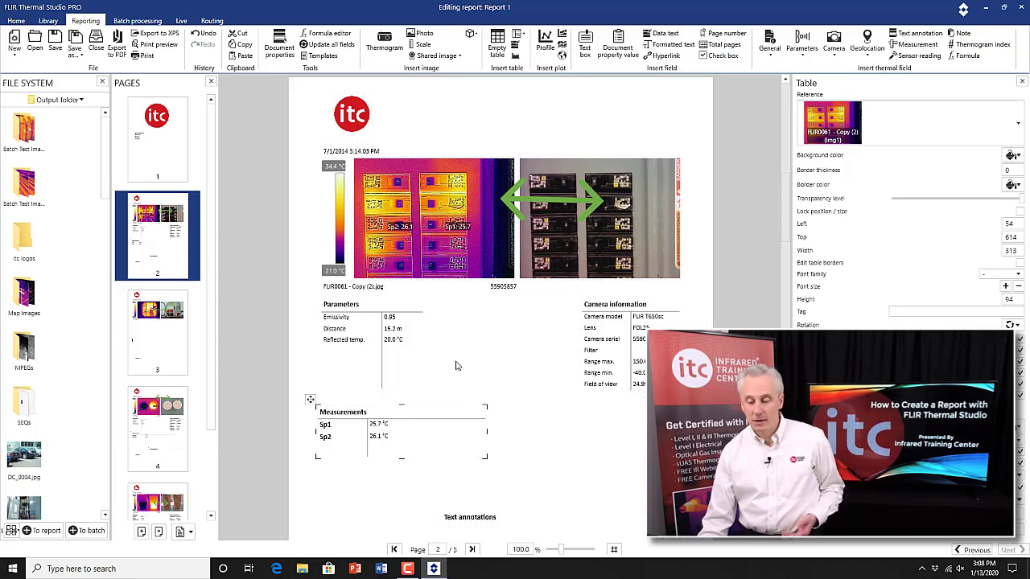
Apply the Arctic palette to page 2's thermogram, narrow its temperature scale to about 23.4–29.7 °C, and save the image.
{"action": "left_click", "coordinate": [432, 216]}
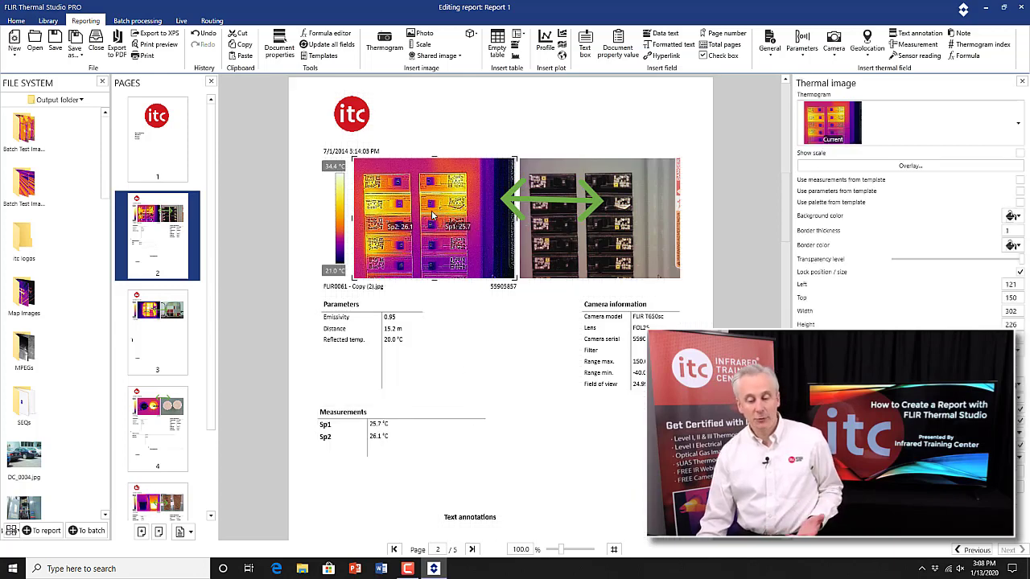
{"action": "double_click", "coordinate": [430, 213]}
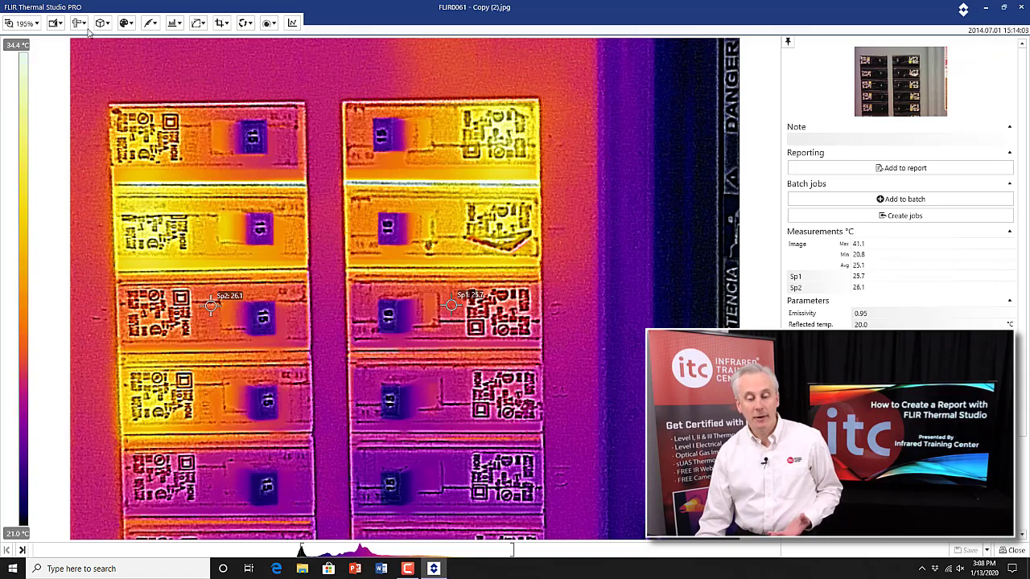
{"action": "left_click", "coordinate": [133, 26]}
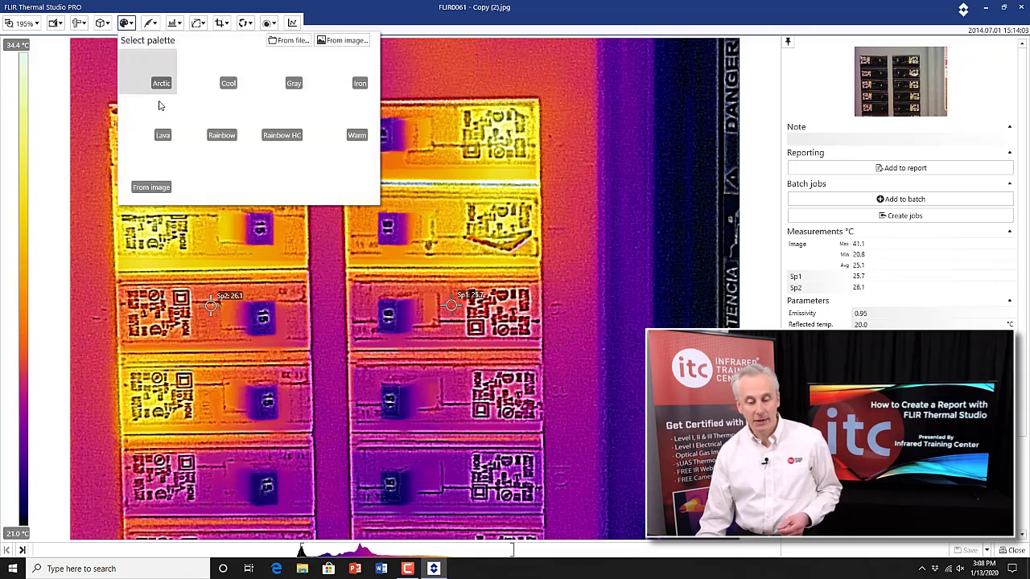
{"action": "left_click", "coordinate": [147, 71]}
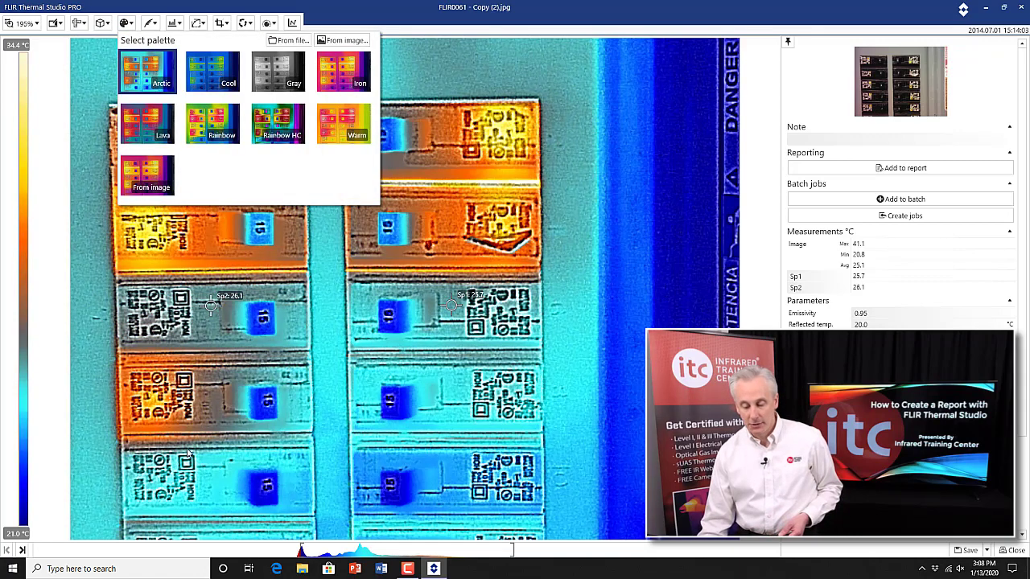
{"action": "left_click", "coordinate": [513, 552]}
{"action": "left_click_drag", "start_coordinate": [514, 553], "coordinate": [423, 547]}
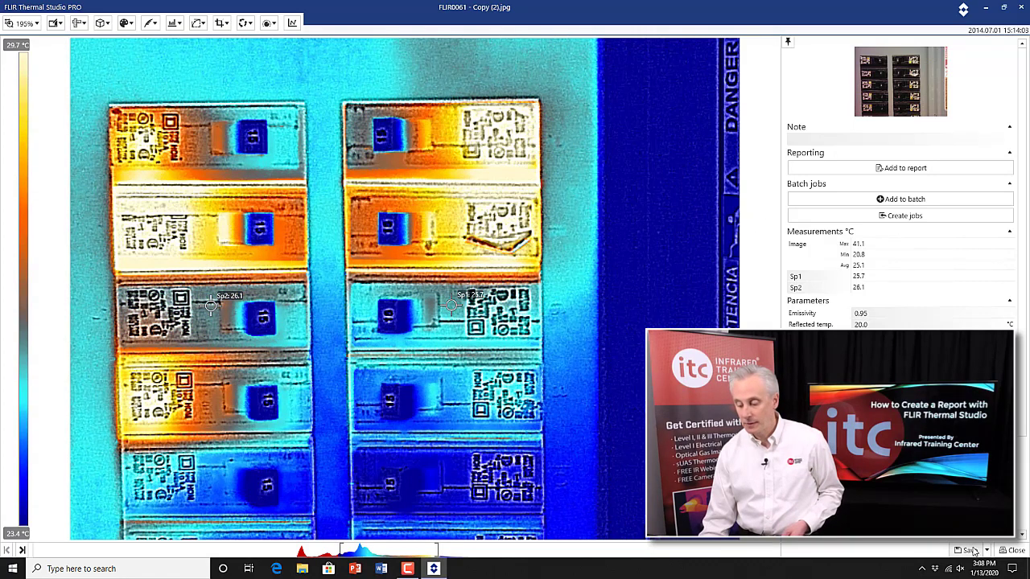
{"action": "left_click", "coordinate": [1016, 550]}
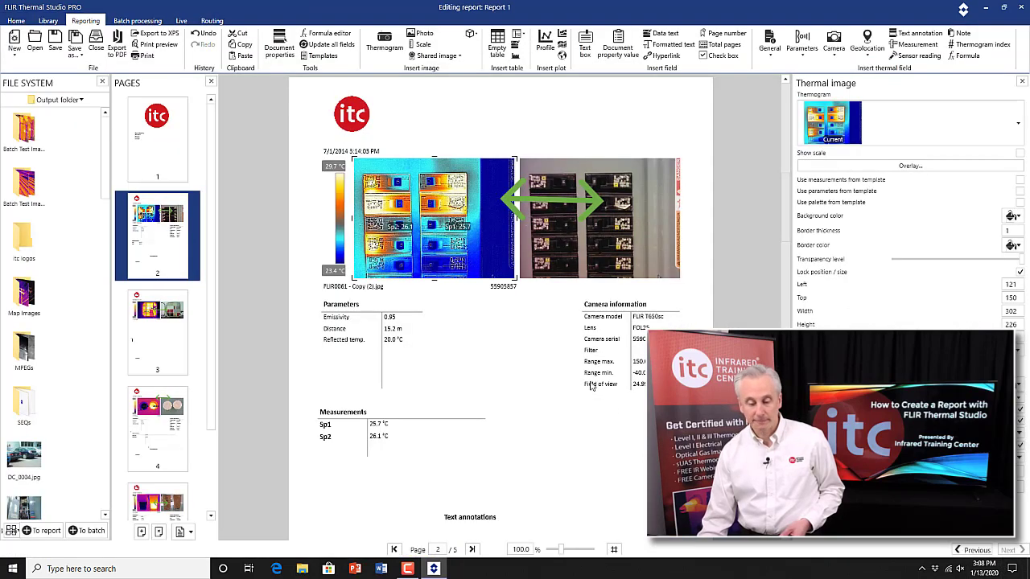
On page 3, resize the Measurements table to a height of 85 and a width of 378.
{"action": "left_click", "coordinate": [163, 324]}
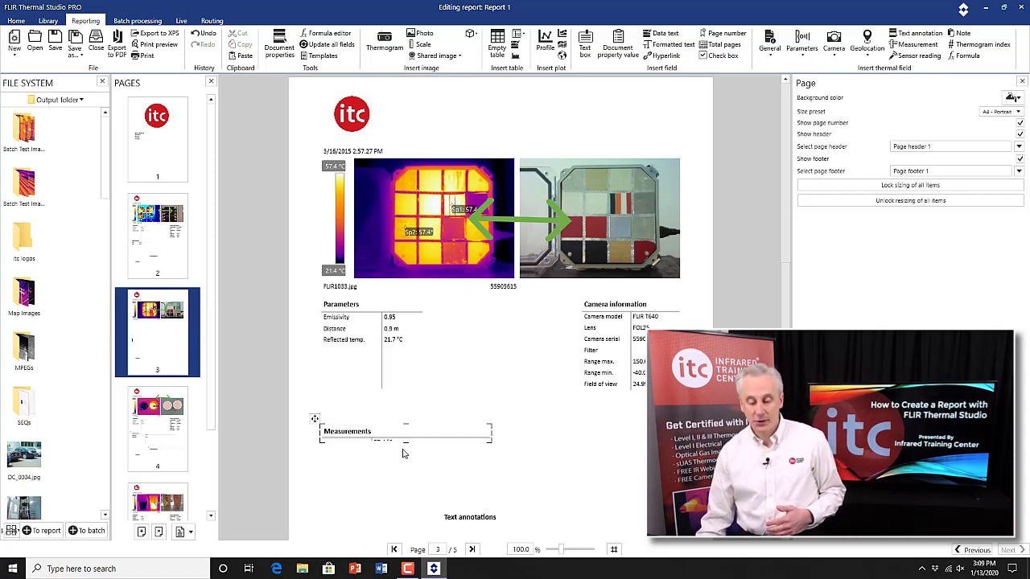
{"action": "left_click_drag", "start_coordinate": [405, 441], "coordinate": [405, 473]}
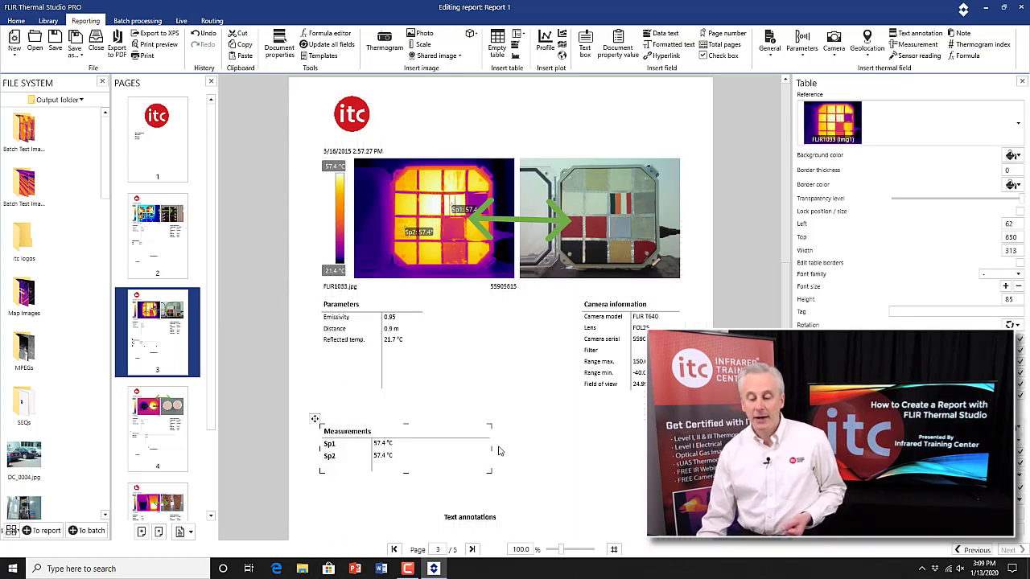
{"action": "left_click_drag", "start_coordinate": [504, 453], "coordinate": [525, 453]}
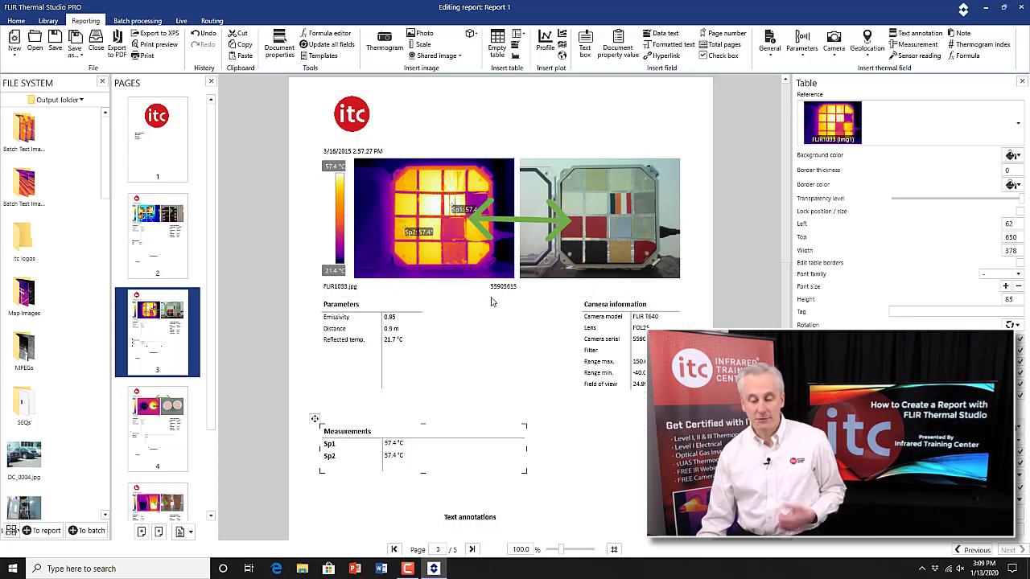
{"action": "left_click", "coordinate": [531, 240]}
{"action": "left_click", "coordinate": [593, 231]}
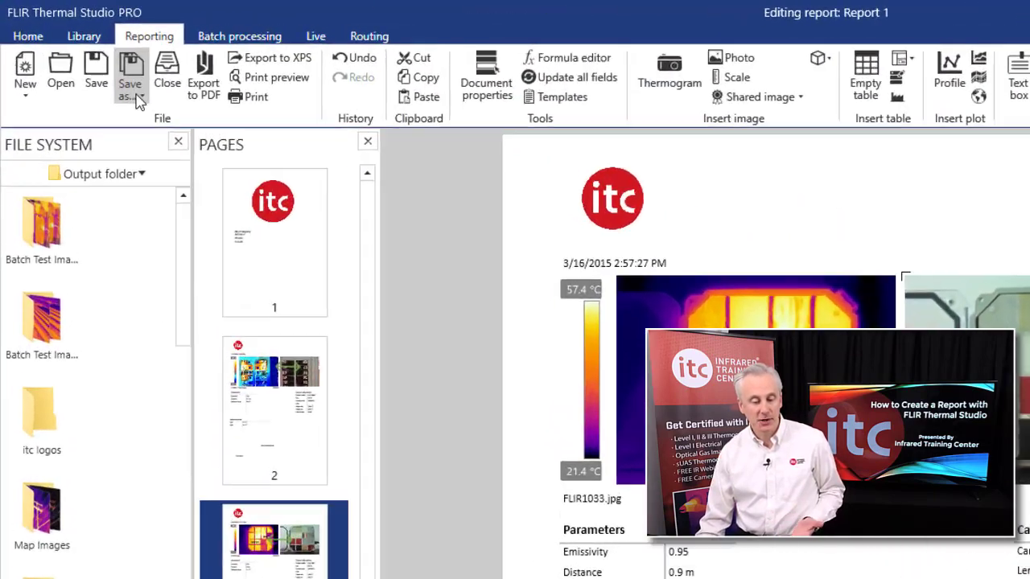
Save the report to the Desktop as Report file.atr, and open the PDF export without saving a PDF.
{"action": "left_click", "coordinate": [75, 52]}
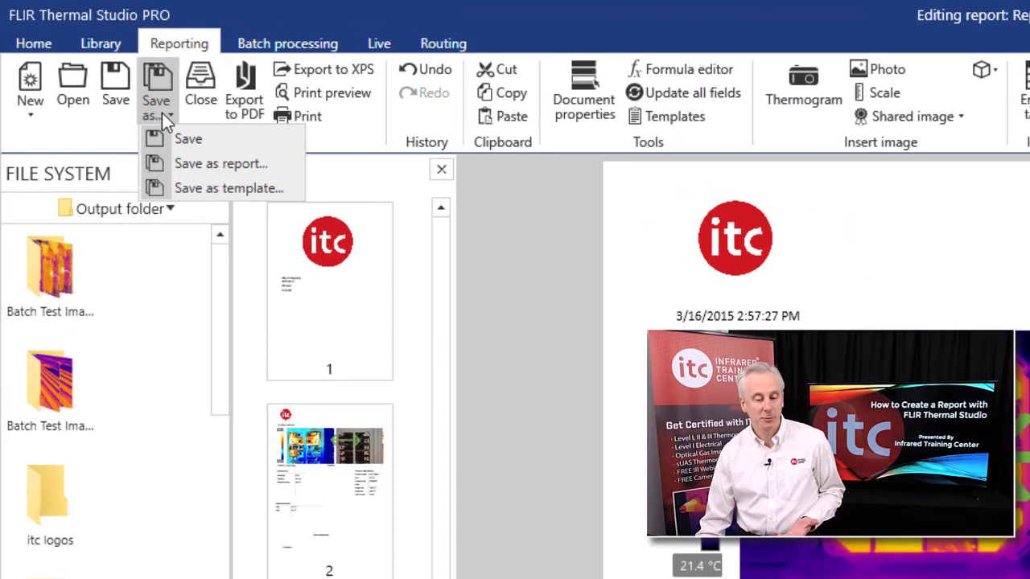
{"action": "left_click", "coordinate": [196, 169]}
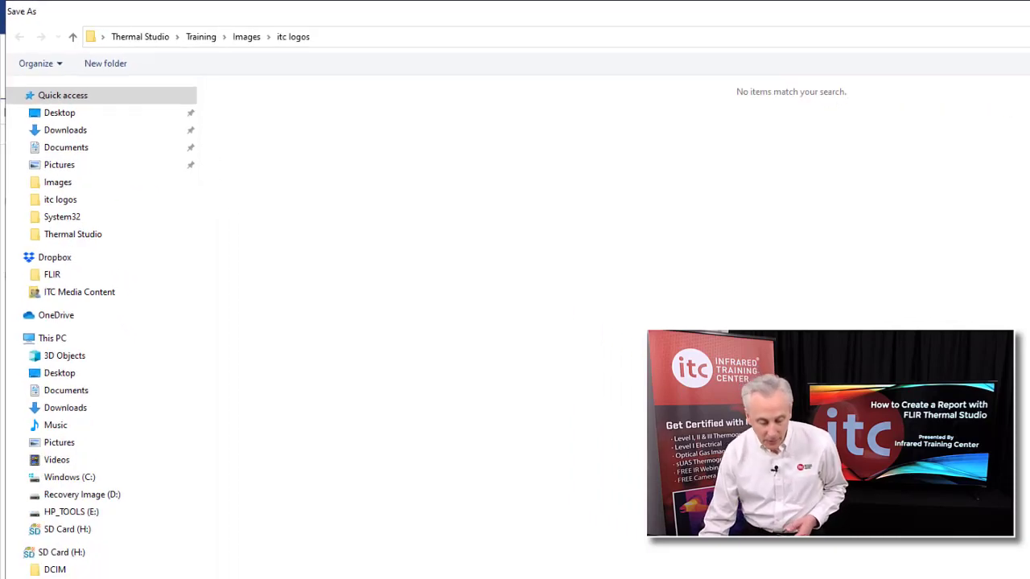
{"action": "left_click", "coordinate": [149, 502]}
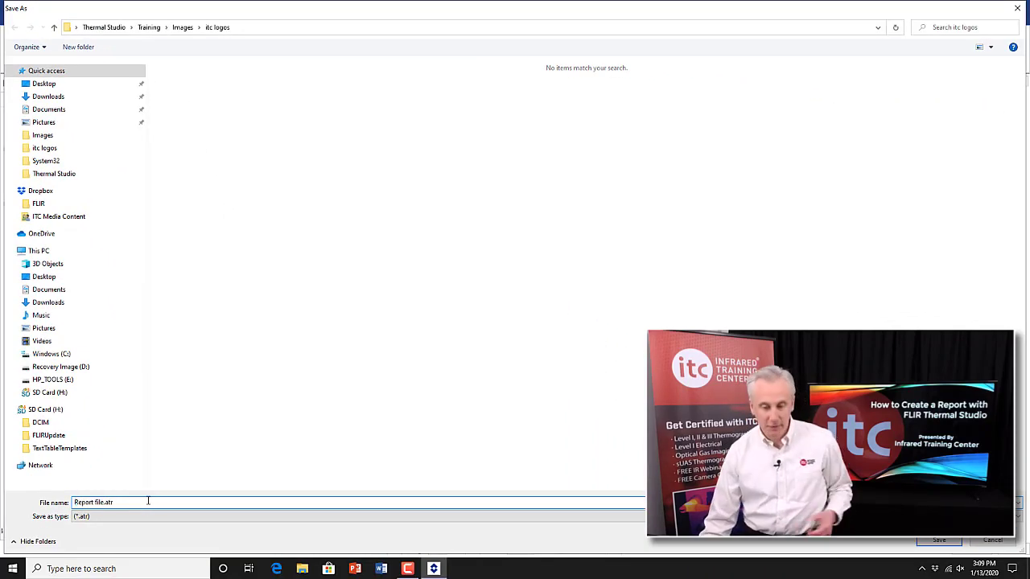
{"action": "left_click", "coordinate": [46, 83]}
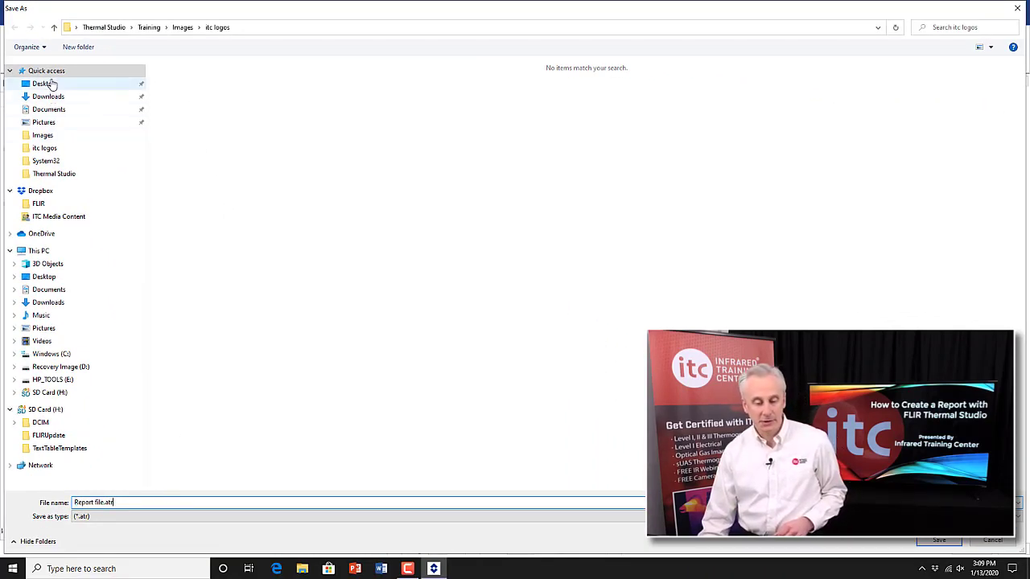
{"action": "left_click", "coordinate": [933, 540]}
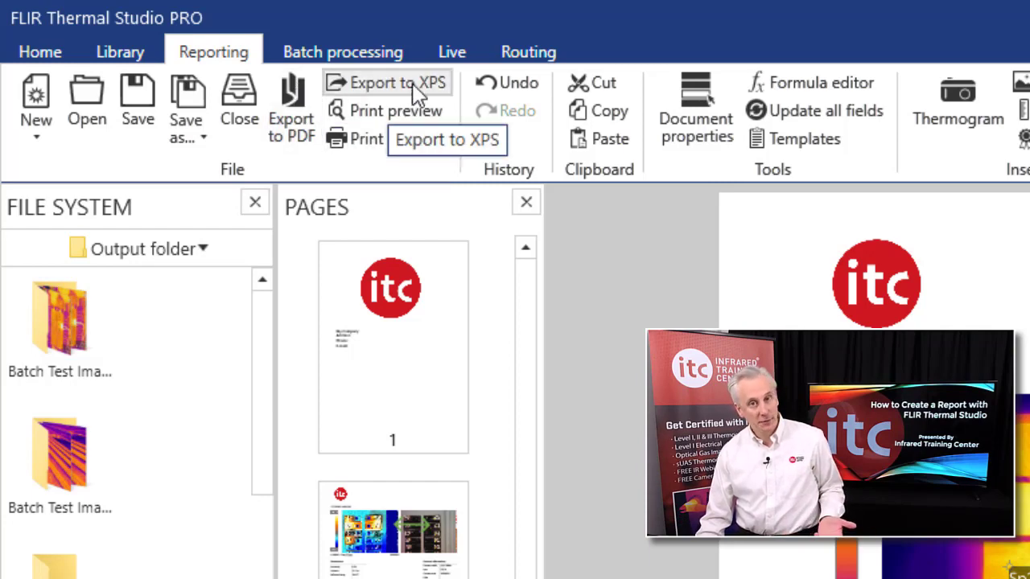
{"action": "left_click", "coordinate": [308, 125]}
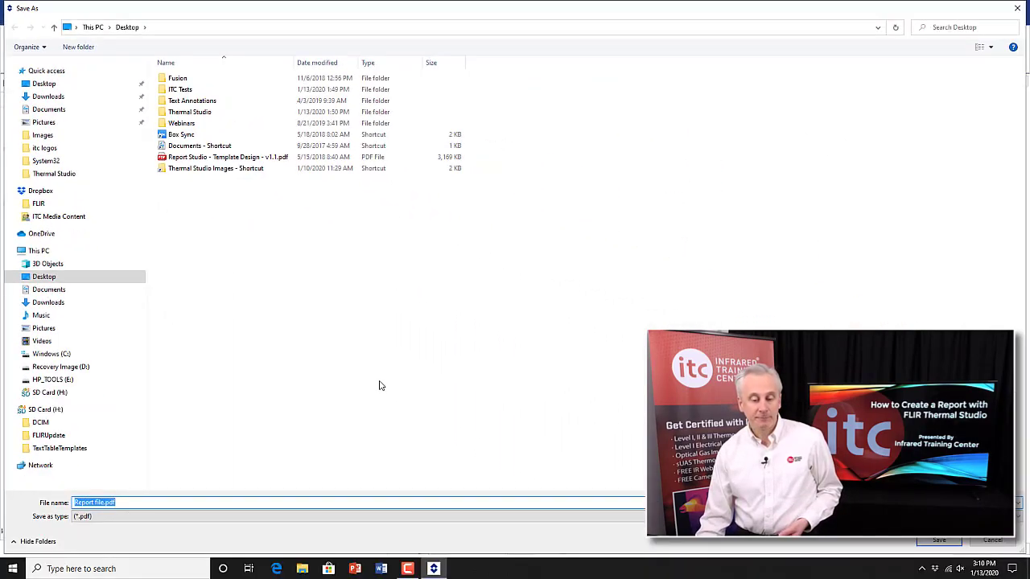
{"action": "left_click", "coordinate": [993, 541]}
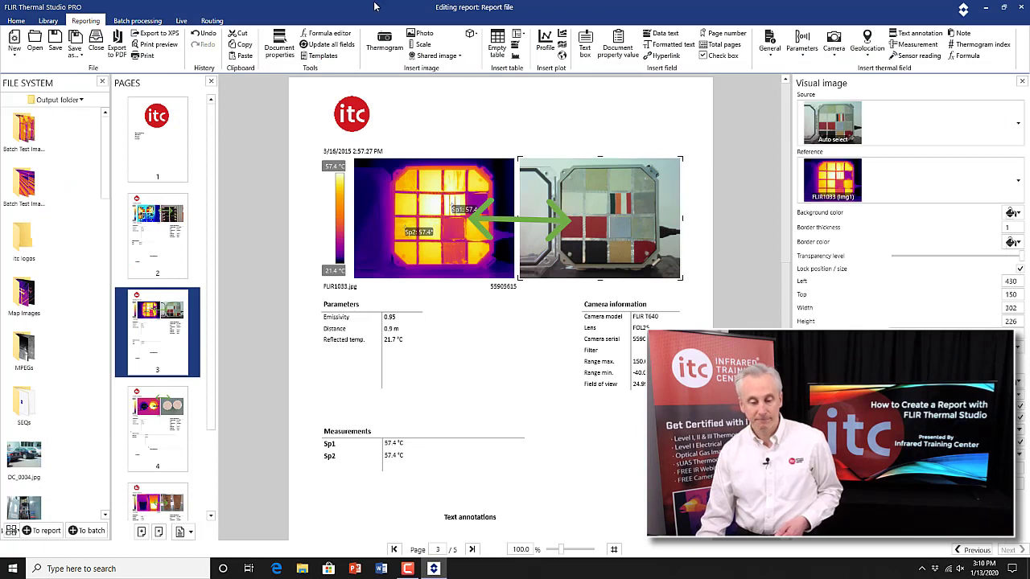
Close the report, return to the template selection, and create a RapidReport shortcut for My New Template.
{"action": "left_click", "coordinate": [95, 44]}
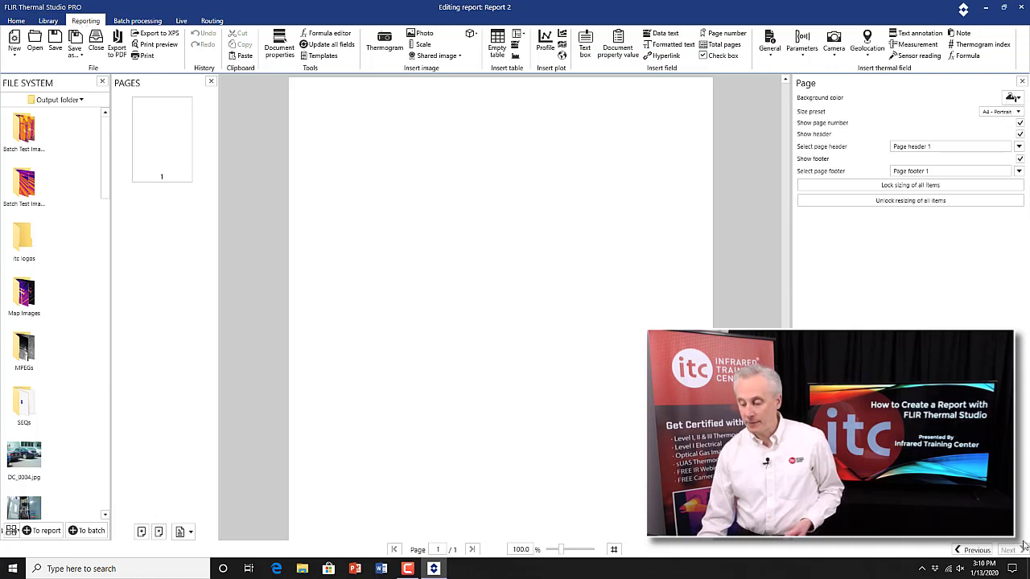
{"action": "left_click", "coordinate": [975, 551]}
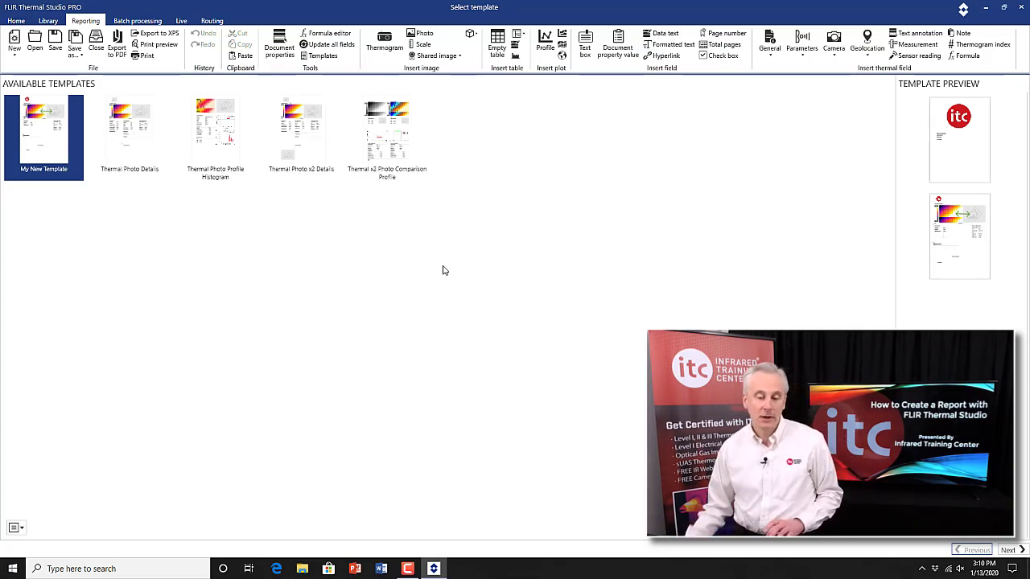
{"action": "right_click", "coordinate": [55, 132]}
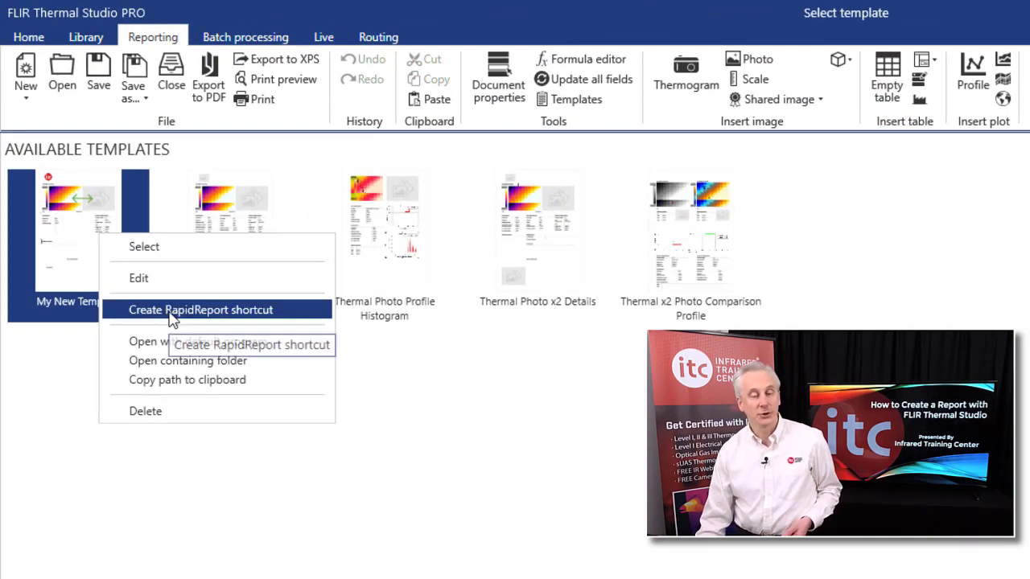
{"action": "left_click", "coordinate": [231, 312]}
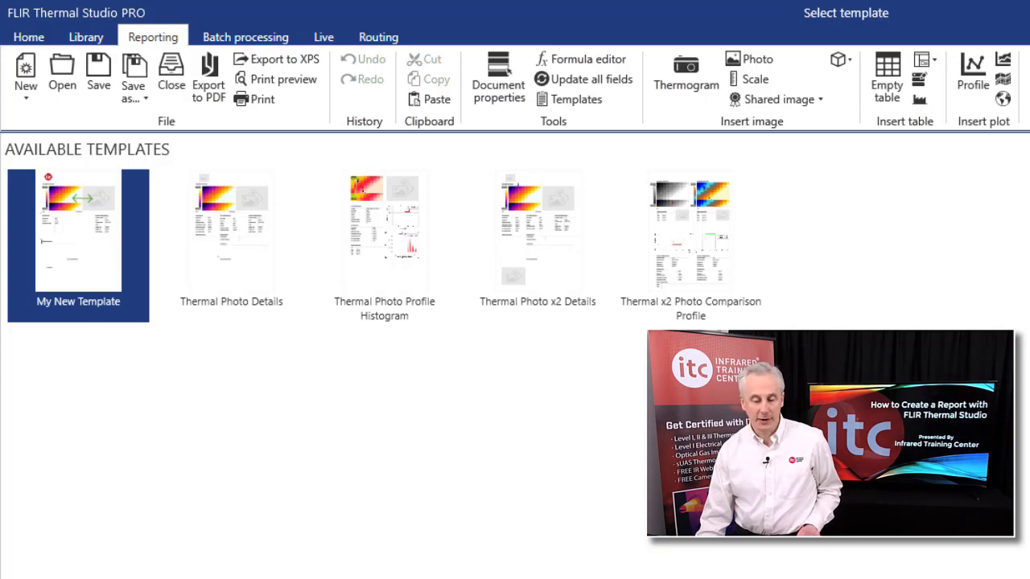
Switch to the desktop and move the My New Template RapidReport shortcut to the free space beside the ITC logo.
{"action": "key", "text": "super+d"}
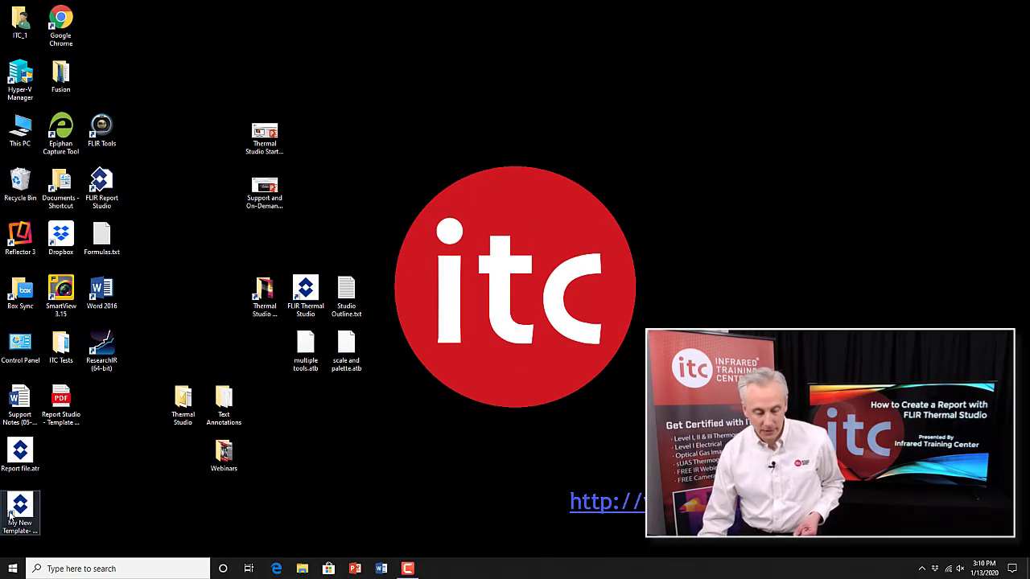
{"action": "left_click_drag", "start_coordinate": [10, 512], "coordinate": [359, 228]}
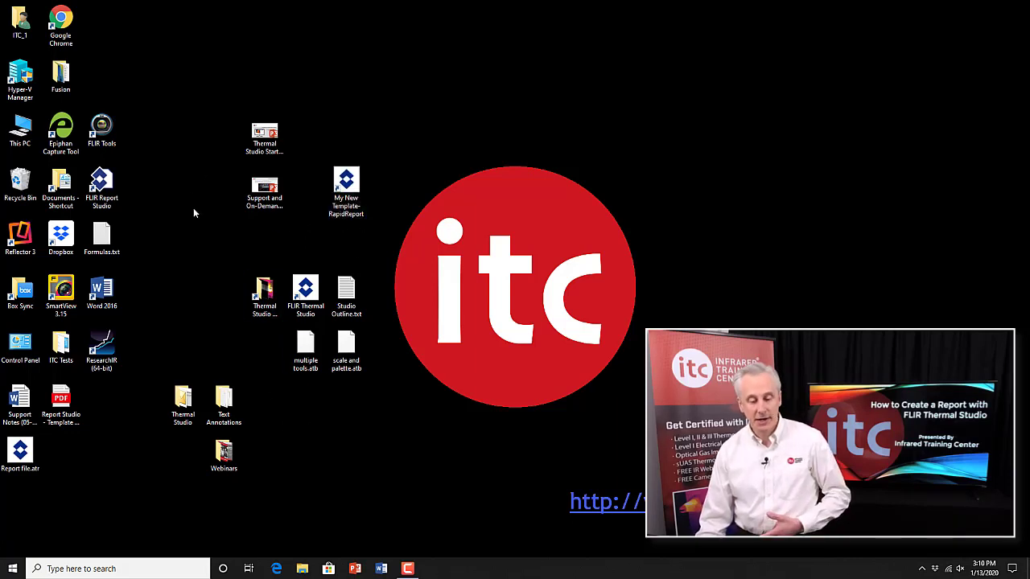
Open the desktop's Thermal Studio folder, go to Training, then Images, and place the reduced window so the RapidReport shortcut stays accessible.
{"action": "left_click", "coordinate": [184, 402]}
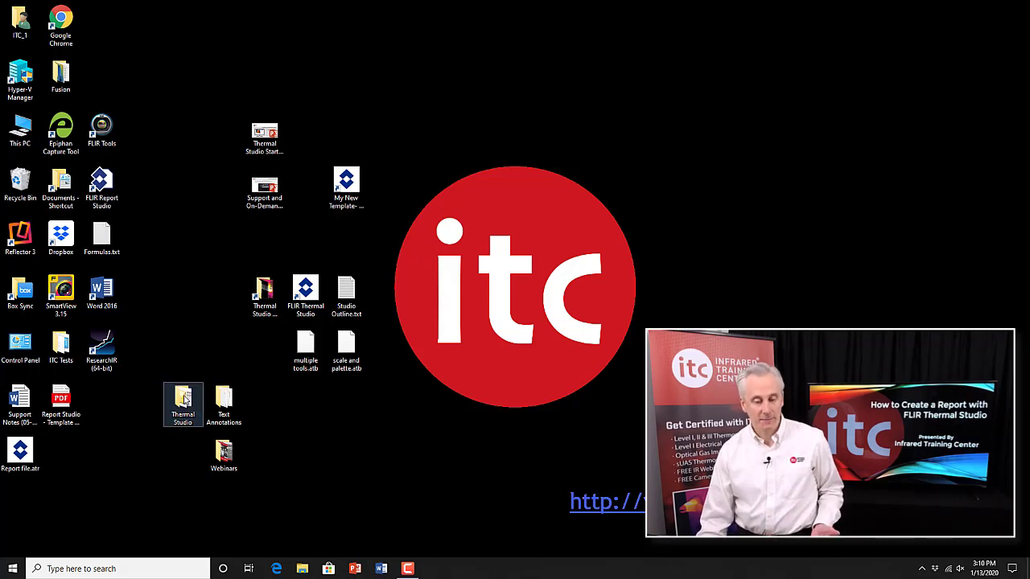
{"action": "double_click", "coordinate": [184, 400]}
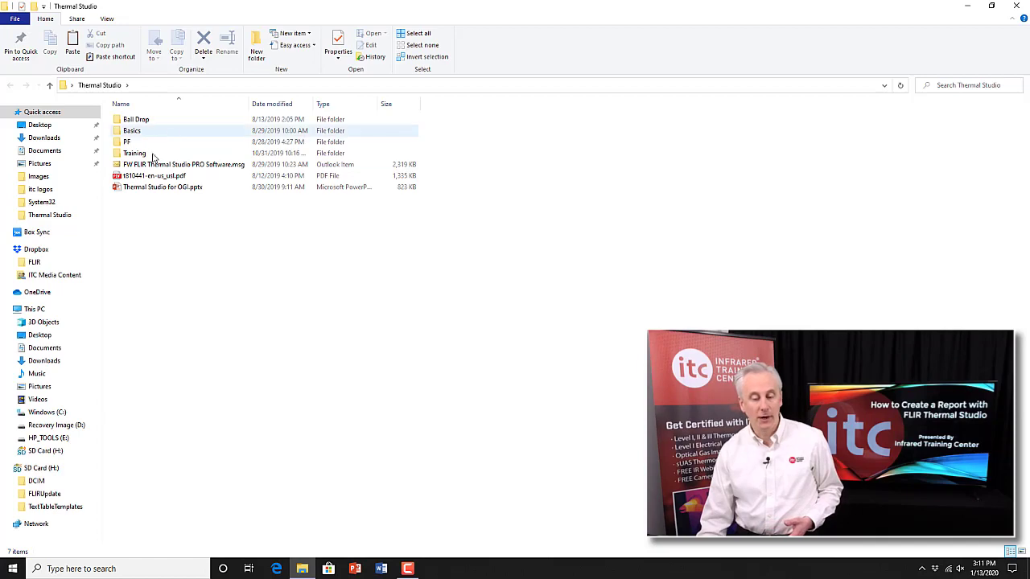
{"action": "double_click", "coordinate": [152, 153]}
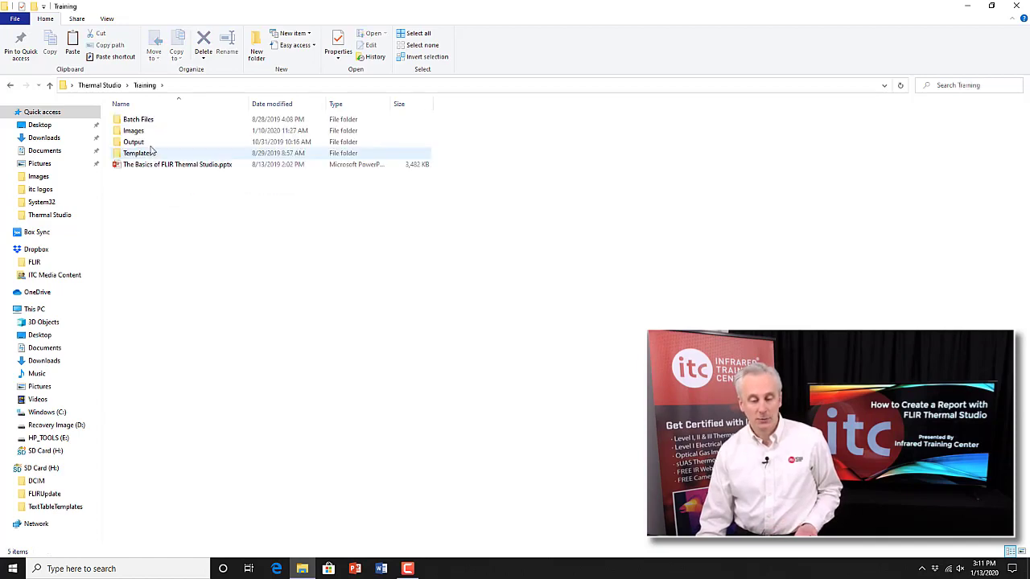
{"action": "left_click_drag", "start_coordinate": [177, 9], "coordinate": [604, 59]}
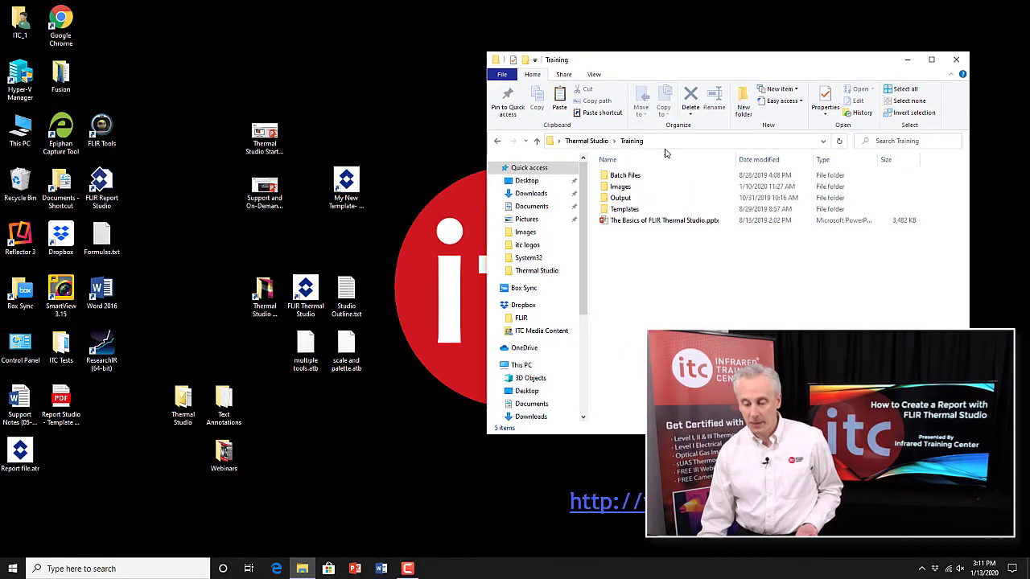
{"action": "left_click", "coordinate": [638, 187]}
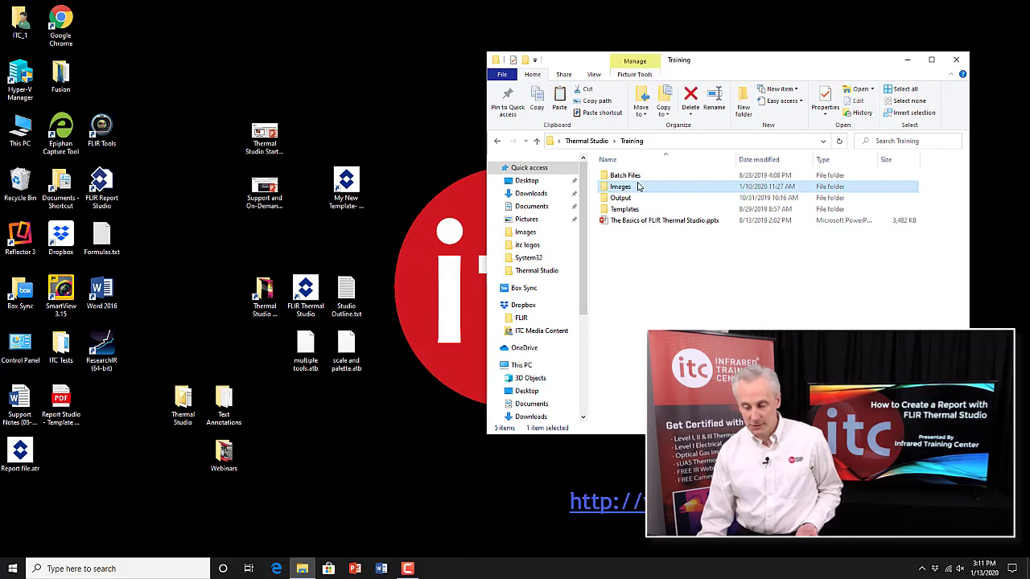
{"action": "double_click", "coordinate": [638, 187]}
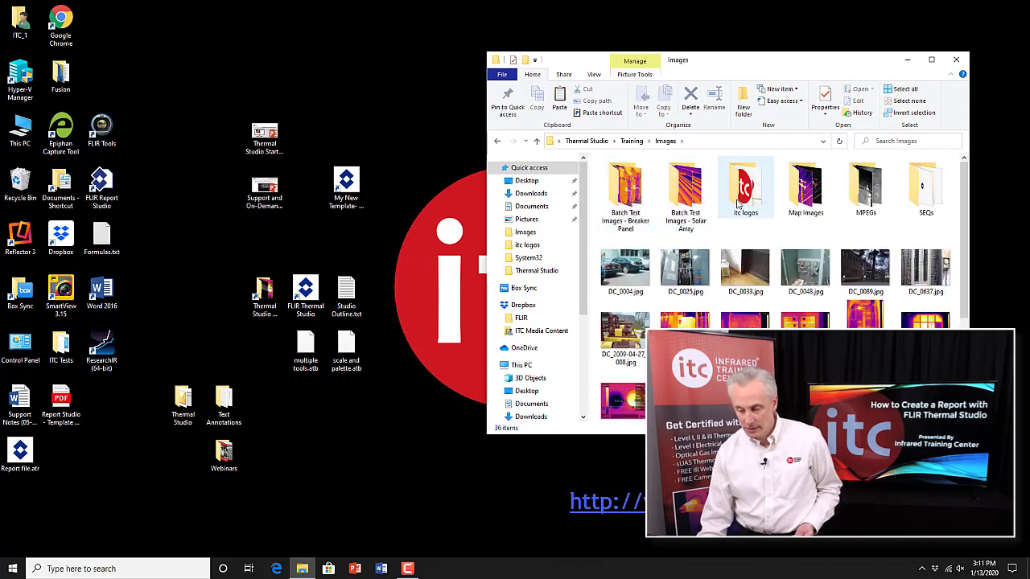
Generate a report from the images FLIR0008.jpg through FLIR3165.jpg with the My New Template RapidReport shortcut, and go to page 2.
{"action": "scroll", "coordinate": [915, 219], "scroll_direction": "down", "scroll_amount": 2}
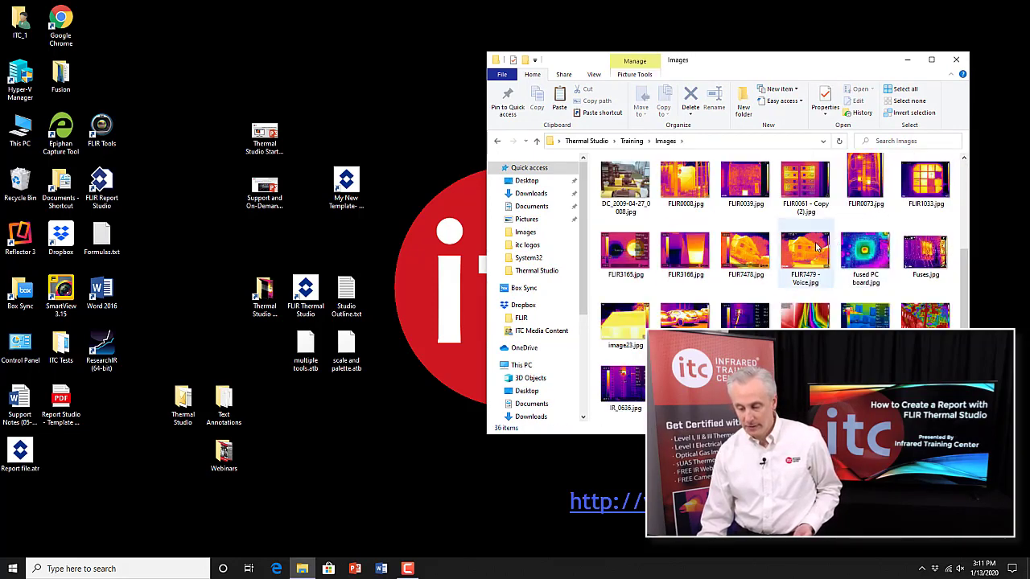
{"action": "left_click", "coordinate": [682, 190]}
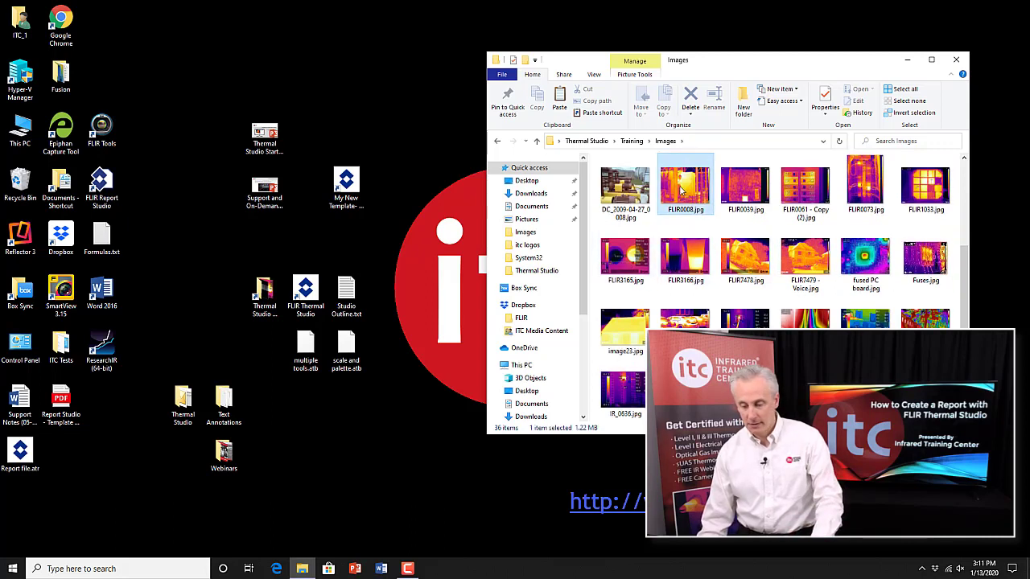
{"action": "left_click", "coordinate": [629, 254], "text": "shift"}
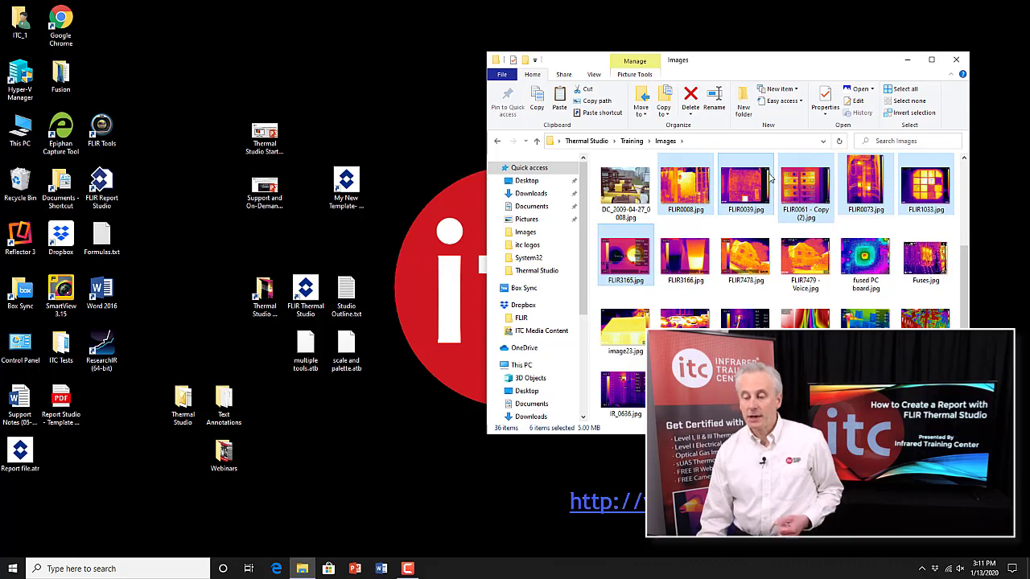
{"action": "left_click_drag", "start_coordinate": [784, 185], "coordinate": [349, 197]}
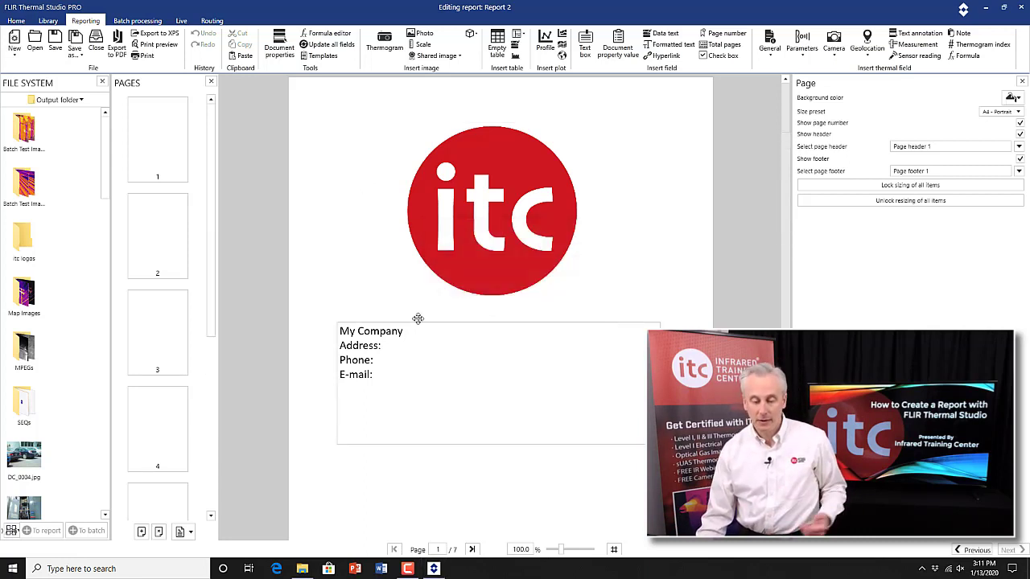
{"action": "left_click", "coordinate": [164, 276]}
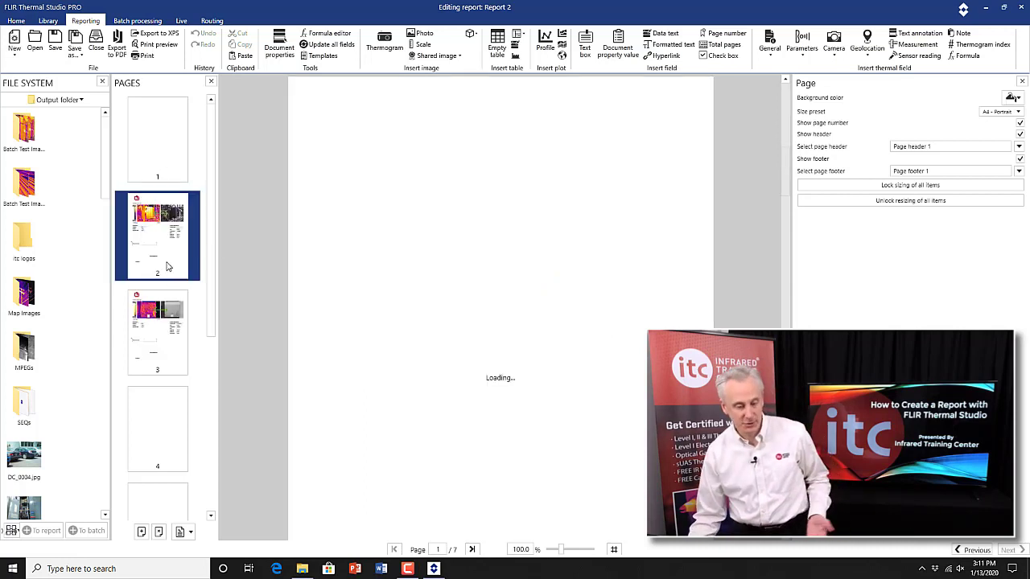